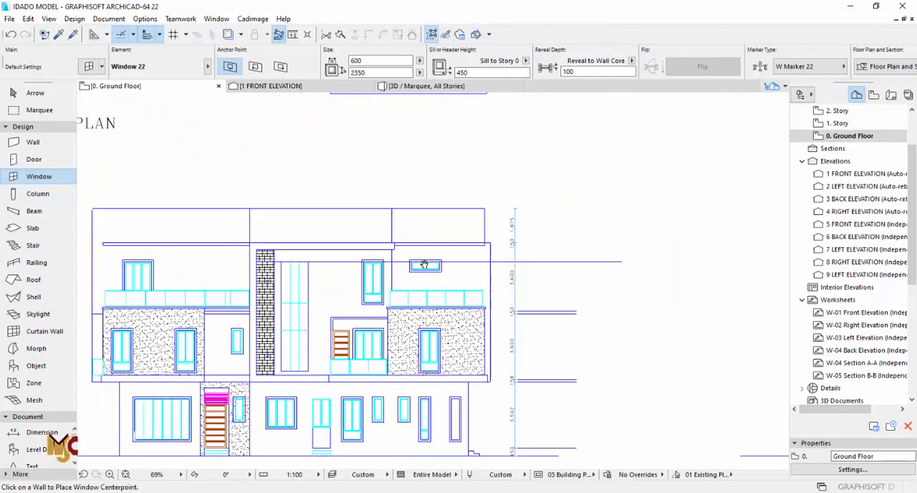
# - Stretch both ends of the foyer's W1 window to the drawn opening lines for a width of 450 mm
pyautogui.scroll(10, 423, 182)
pyautogui.press('Escape')
pyautogui.click(499, 208)
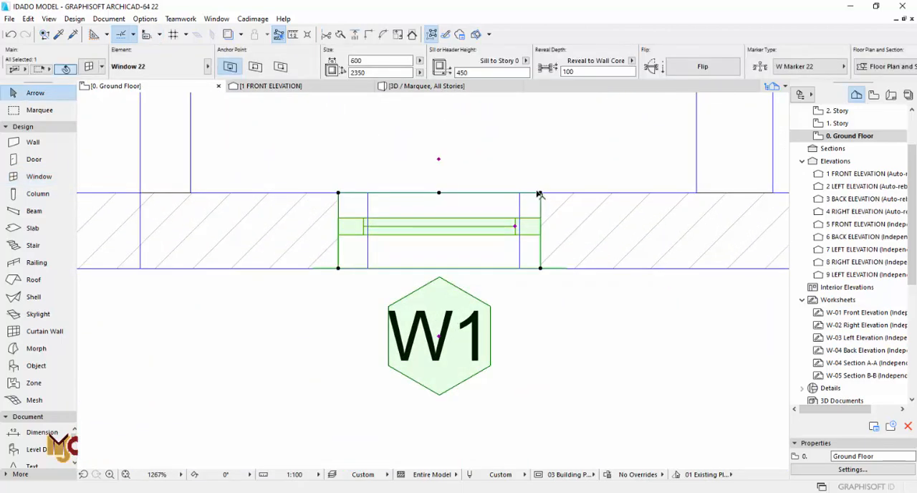
pyautogui.click(540, 193)
pyautogui.click(520, 192)
pyautogui.click(338, 193)
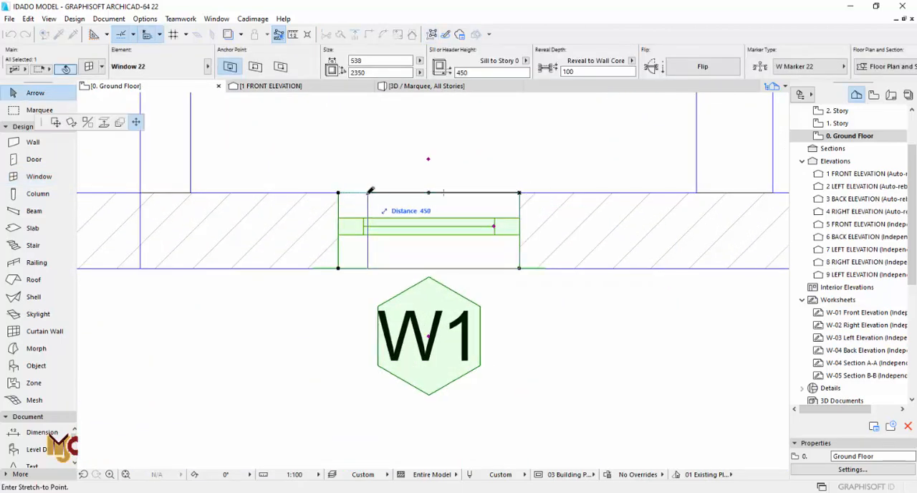
pyautogui.click(367, 193)
# - Measure the height of the narrow ground-floor window on the elevation below the plan
pyautogui.scroll(-2, 424, 160)
pyautogui.scroll(-5, 425, 159)
pyautogui.moveTo(436, 336); pyautogui.dragTo(446, 172, button='middle')
pyautogui.moveTo(428, 444); pyautogui.dragTo(415, 108, button='middle')
pyautogui.moveTo(430, 444); pyautogui.dragTo(423, 201, button='middle')
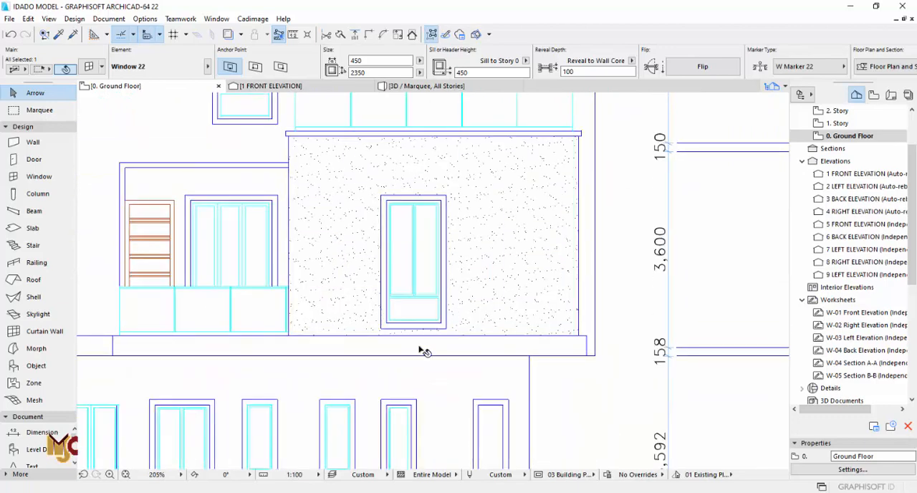
pyautogui.moveTo(405, 458); pyautogui.dragTo(456, 264, button='middle')
pyautogui.scroll(1, 453, 289)
pyautogui.scroll(1, 454, 289)
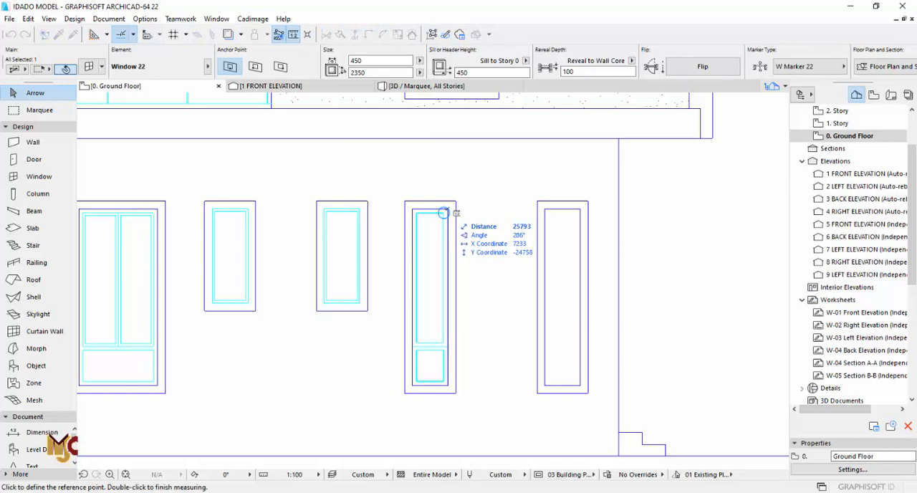
pyautogui.click(444, 213)
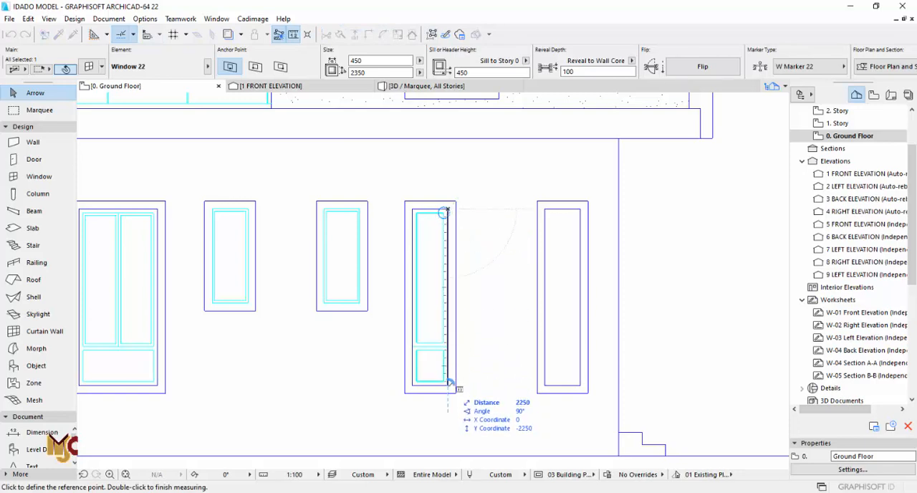
pyautogui.scroll(-6, 438, 205)
pyautogui.press('Escape')
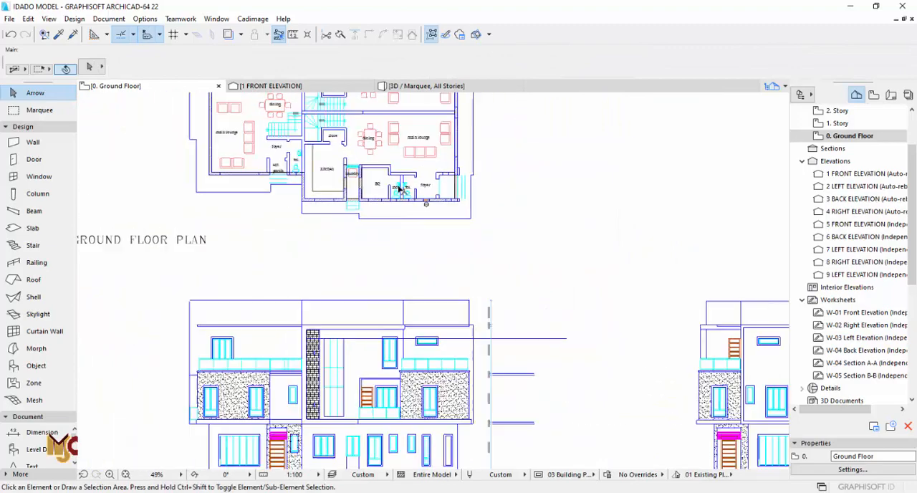
pyautogui.scroll(8, 416, 195)
pyautogui.click(519, 238)
pyautogui.press('Escape')
pyautogui.scroll(-1, 514, 239)
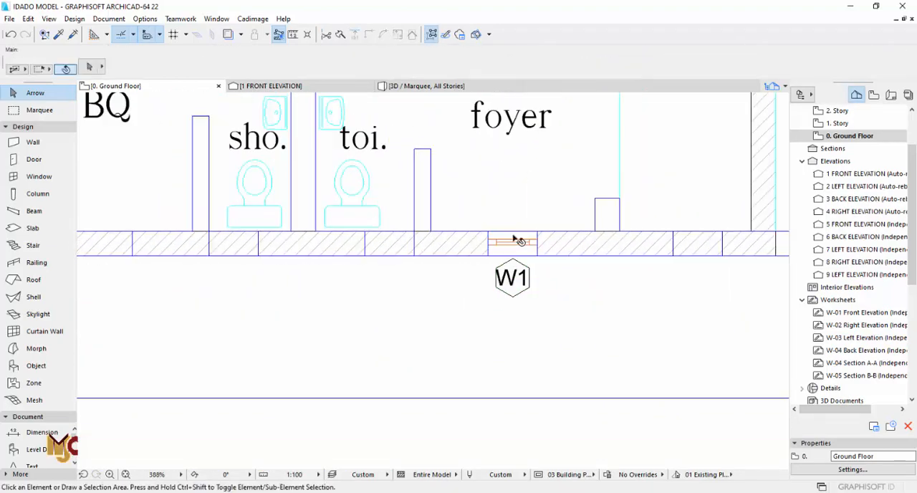
pyautogui.scroll(2, 517, 240)
pyautogui.keyDown('alt'); pyautogui.click(515, 240); pyautogui.keyUp('alt')
pyautogui.scroll(-9, 480, 229)
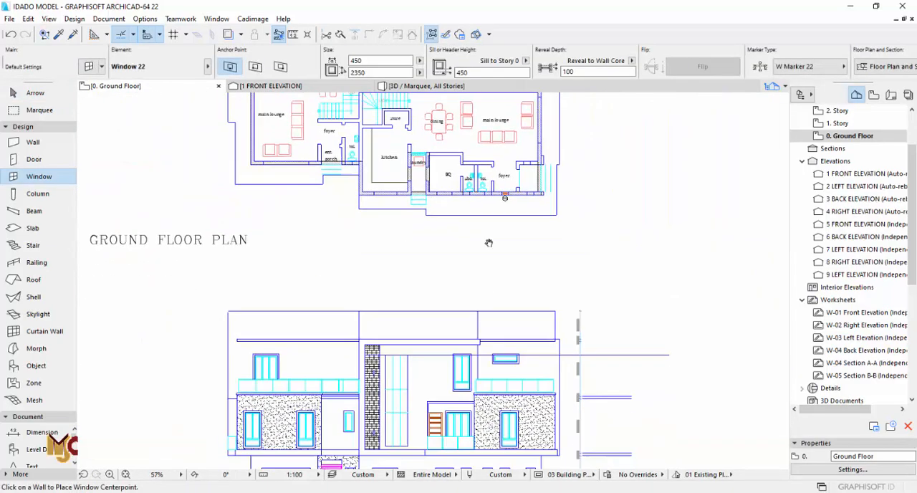
# - Look over the ground floor plan's outer walls and the porch beside the lower foyer for remaining window openings
pyautogui.moveTo(488, 243); pyautogui.dragTo(492, 366, button='middle')
pyautogui.moveTo(485, 138); pyautogui.dragTo(476, 262, button='middle')
pyautogui.scroll(5, 477, 262)
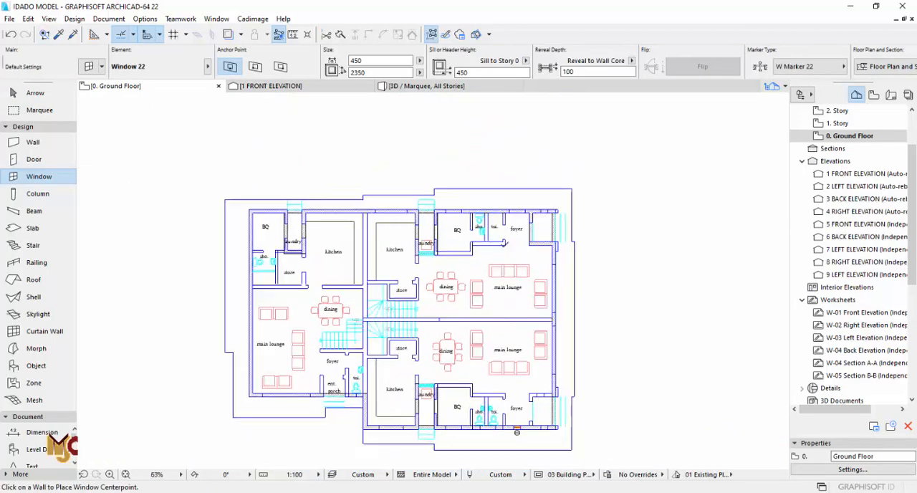
pyautogui.moveTo(502, 193); pyautogui.dragTo(502, 269, button='middle')
pyautogui.scroll(-6, 472, 201)
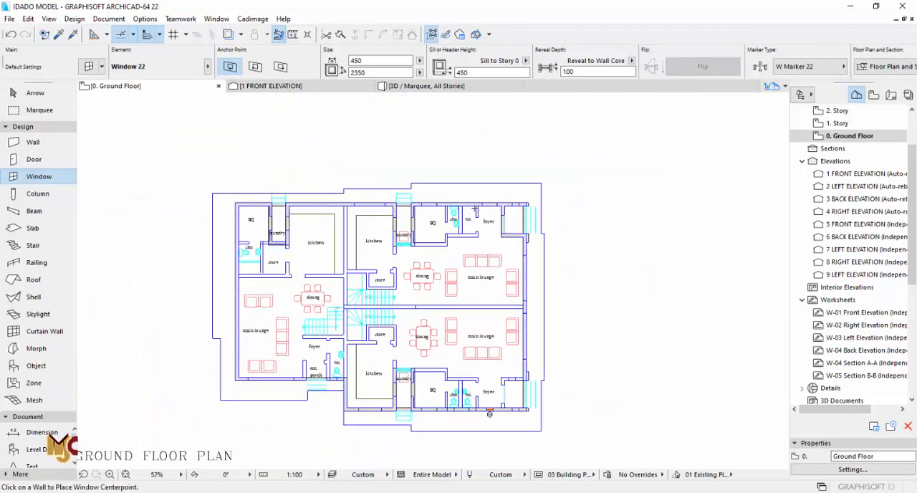
pyautogui.scroll(2, 477, 213)
pyautogui.scroll(-2, 476, 213)
pyautogui.scroll(1, 503, 309)
pyautogui.scroll(1, 503, 312)
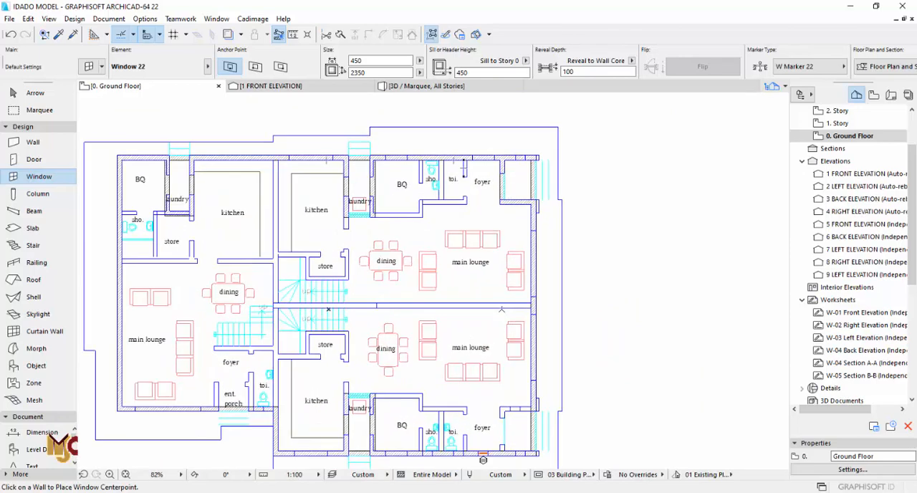
pyautogui.moveTo(479, 247); pyautogui.dragTo(482, 156, button='middle')
pyautogui.moveTo(504, 310); pyautogui.dragTo(428, 262, button='middle')
pyautogui.scroll(6, 430, 272)
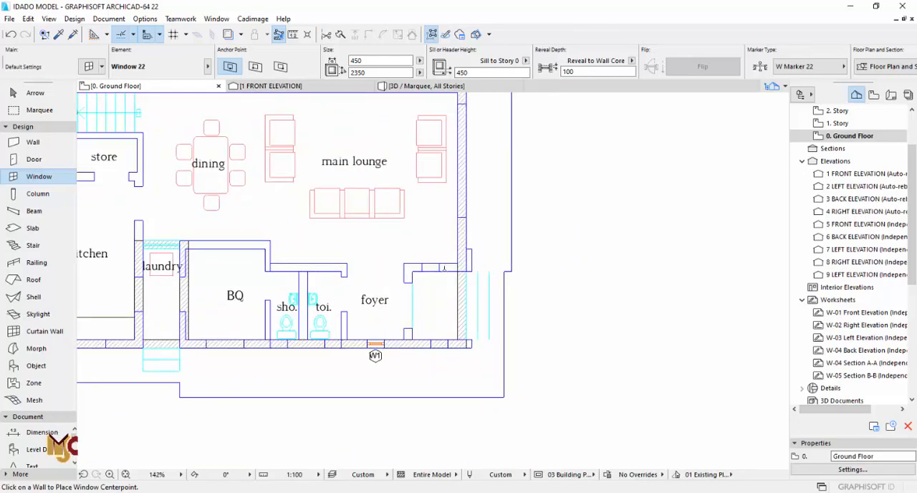
pyautogui.press('Escape')
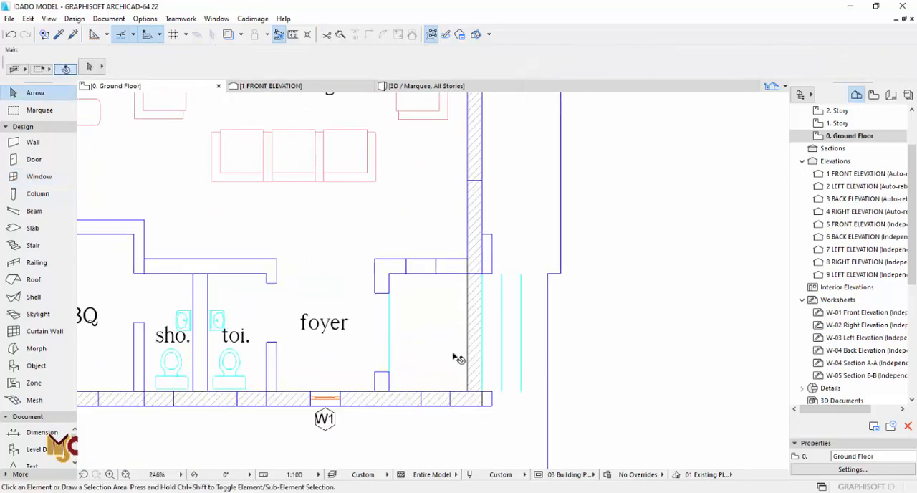
# - Draw a 225 mm brick wall along the porch recess beside the lower foyer, down to the exterior wall, using the existing wall's settings
pyautogui.keyDown('alt'); pyautogui.click(433, 397); pyautogui.keyUp('alt')
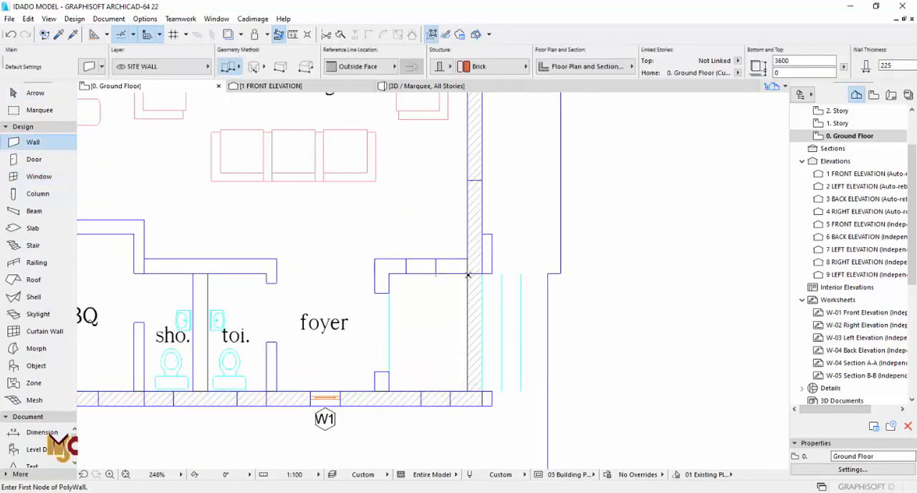
pyautogui.click(389, 273)
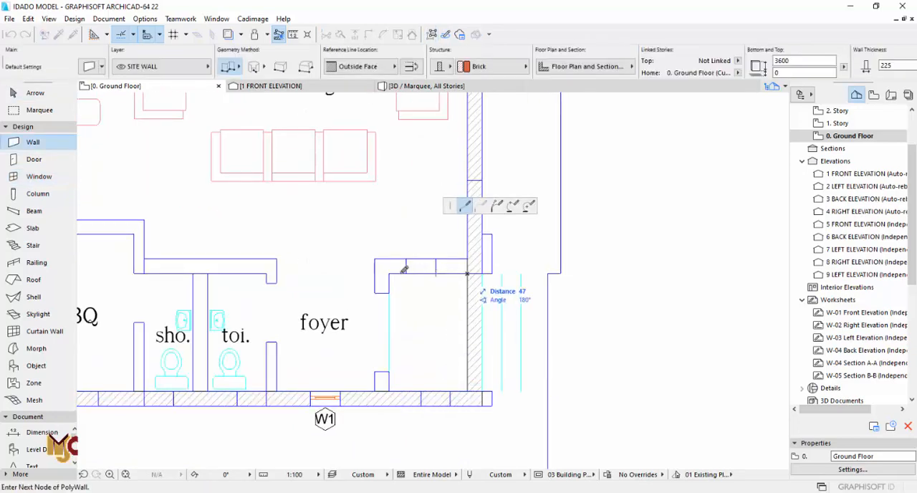
pyautogui.doubleClick(388, 399)
pyautogui.press('Escape')
pyautogui.scroll(3, 330, 394)
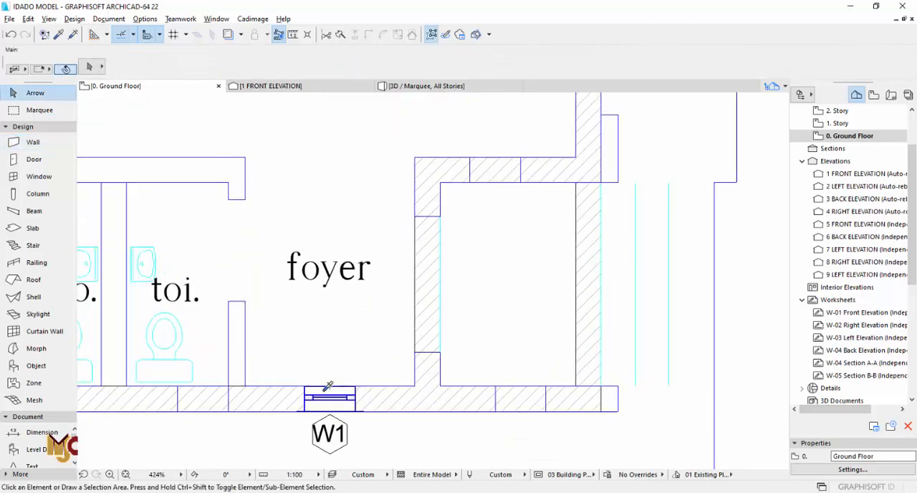
# - Copy the foyer W1 window's settings and place a matching 450 mm window in the new wall above the porch recess
pyautogui.keyDown('alt'); pyautogui.click(327, 387); pyautogui.keyUp('alt')
pyautogui.scroll(1, 477, 295)
pyautogui.click(479, 294)
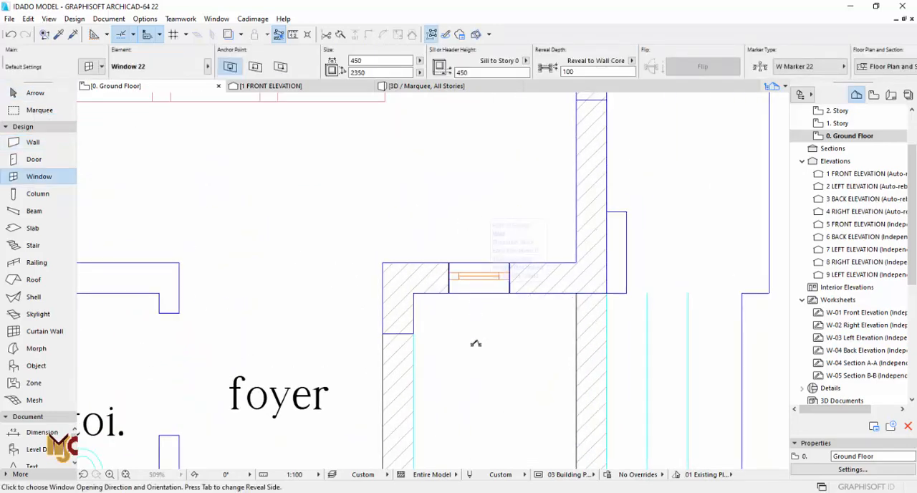
pyautogui.click(476, 344)
pyautogui.scroll(-4, 459, 300)
pyautogui.scroll(8, 467, 292)
pyautogui.press('Escape')
# - Move the new porch window sideways so its edges line up with the drawn opening
pyautogui.click(491, 295)
pyautogui.scroll(2, 502, 294)
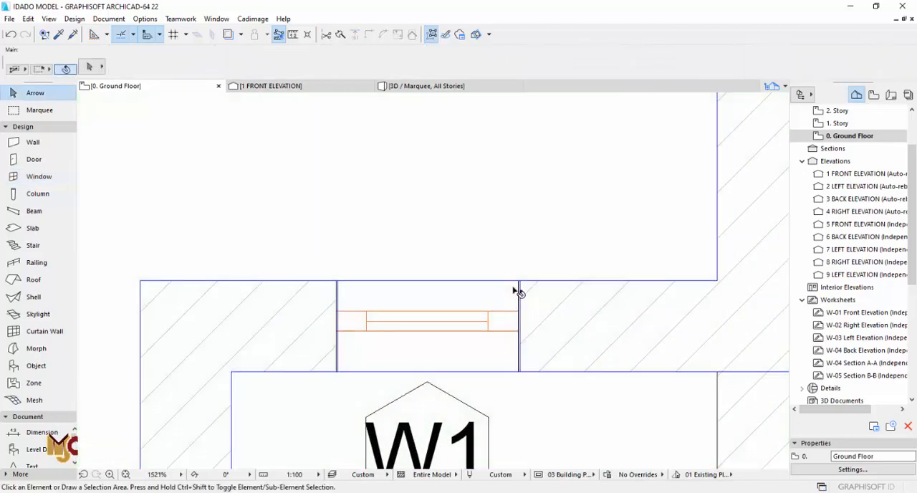
pyautogui.click(515, 286)
pyautogui.scroll(3, 518, 284)
pyautogui.click(520, 283)
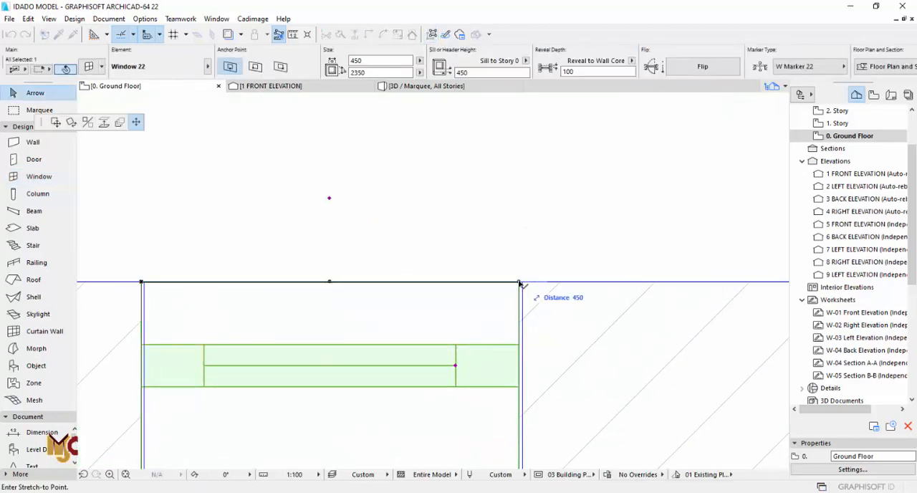
pyautogui.click(57, 122)
pyautogui.click(523, 285)
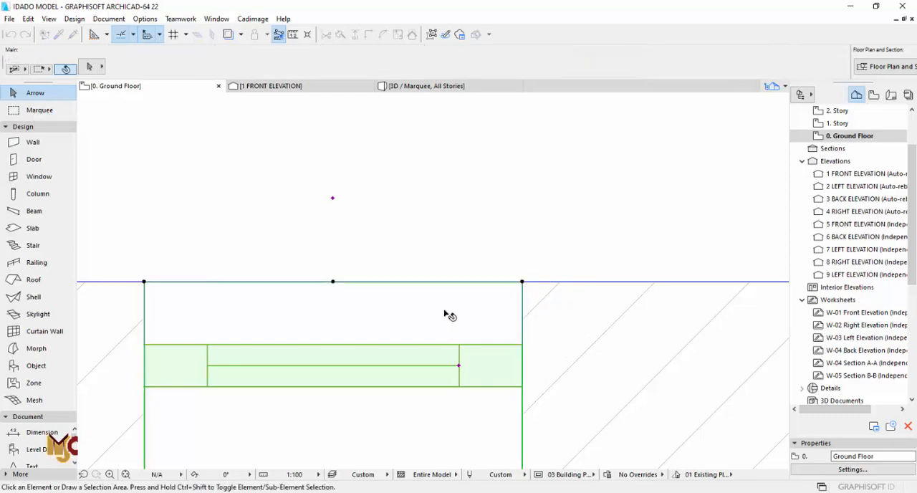
# - Pick up the settings of the 1000 mm wide W1 window in the already modelled building
pyautogui.scroll(-6, 498, 284)
pyautogui.scroll(-5, 489, 291)
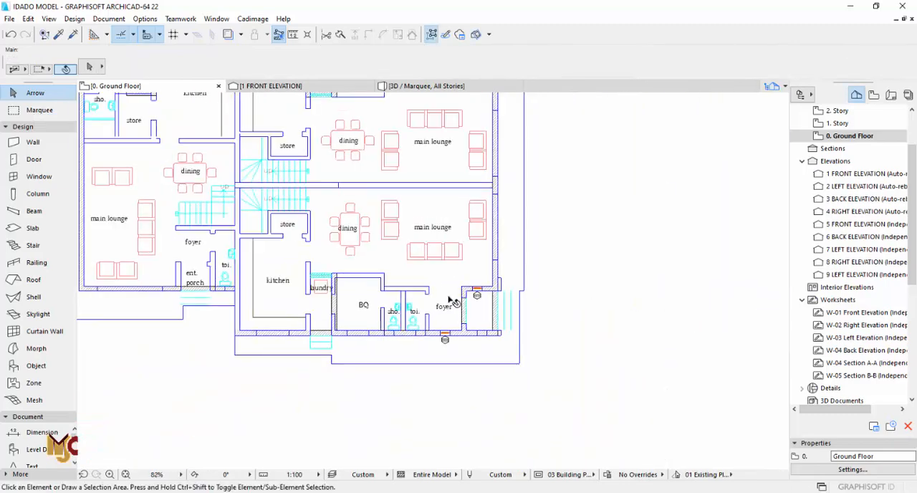
pyautogui.moveTo(445, 292); pyautogui.dragTo(513, 293, button='middle')
pyautogui.scroll(4, 379, 297)
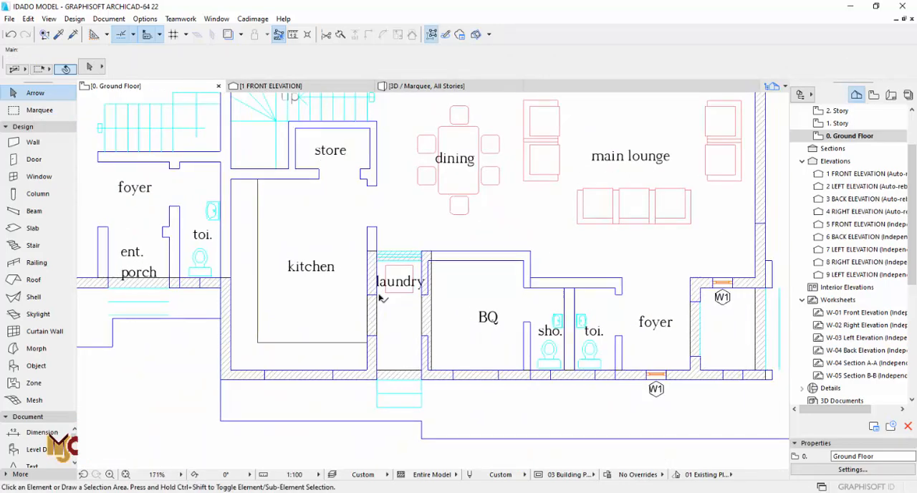
pyautogui.scroll(-4, 379, 297)
pyautogui.scroll(-5, 379, 297)
pyautogui.moveTo(717, 337); pyautogui.dragTo(270, 258, button='middle')
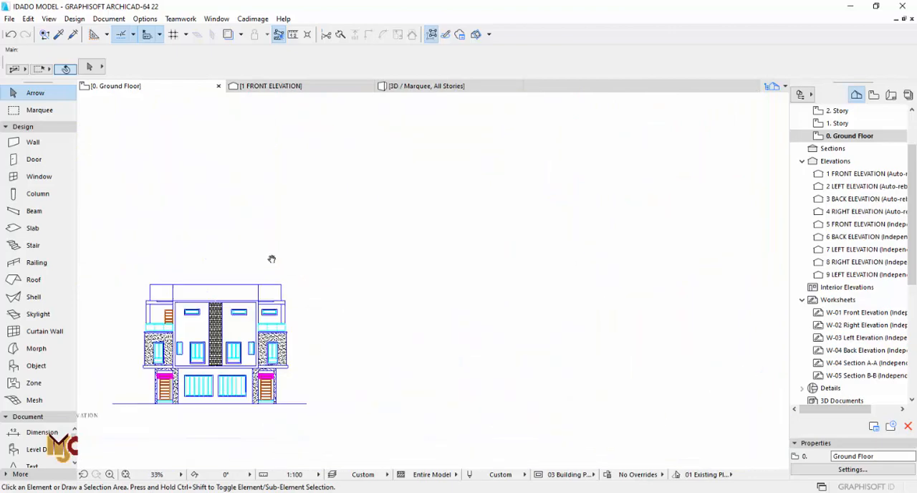
pyautogui.moveTo(270, 258); pyautogui.dragTo(240, 256, button='middle')
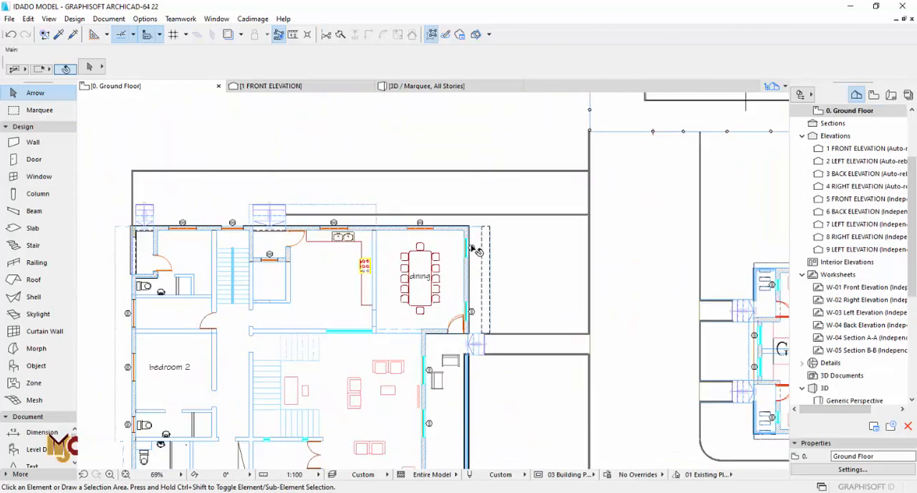
pyautogui.scroll(10, 468, 249)
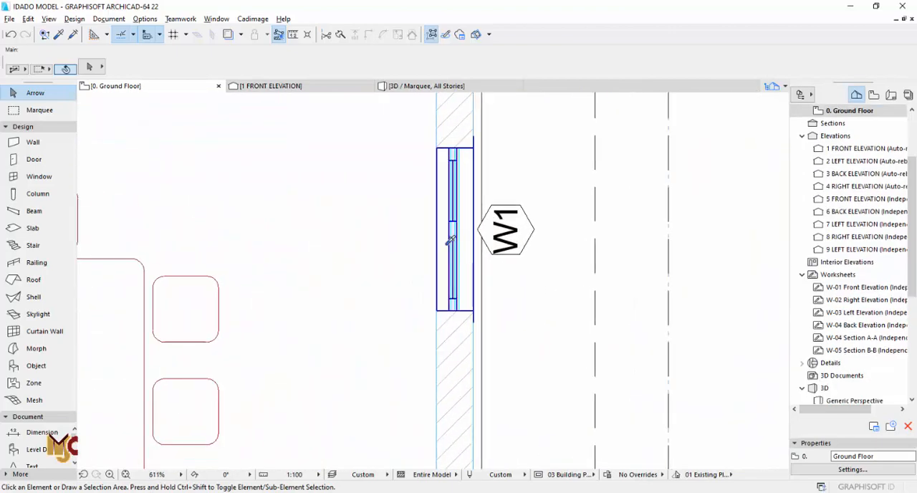
pyautogui.keyDown('alt'); pyautogui.click(450, 243); pyautogui.keyUp('alt')
# - Place a 1000 mm wide window in the opening of the BQ room's lower exterior wall
pyautogui.scroll(-6, 622, 284)
pyautogui.scroll(-10, 648, 285)
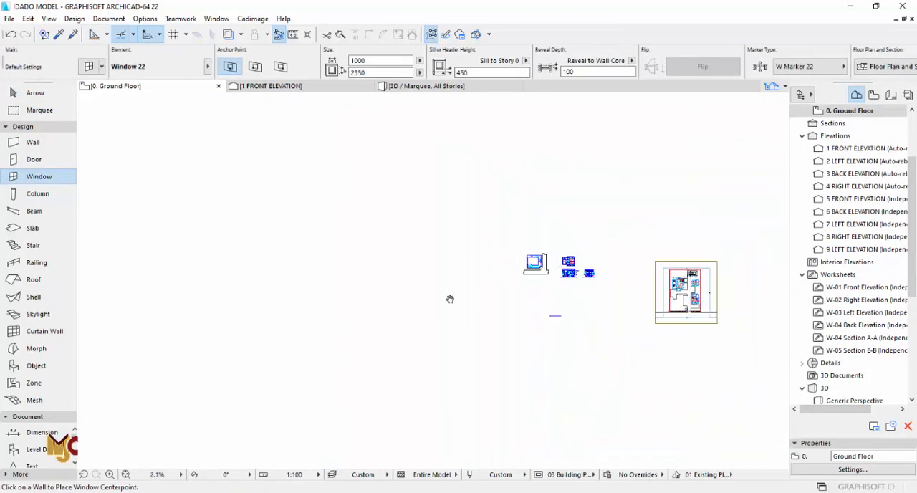
pyautogui.scroll(15, 534, 396)
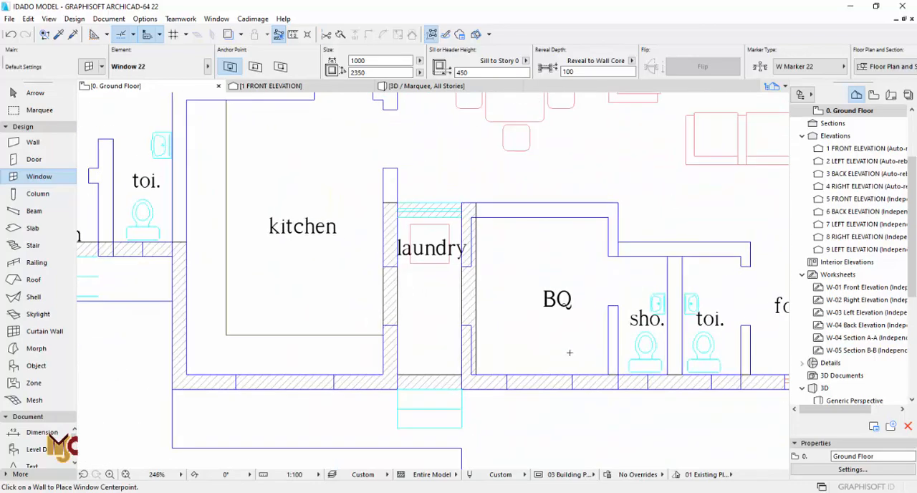
pyautogui.scroll(3, 539, 389)
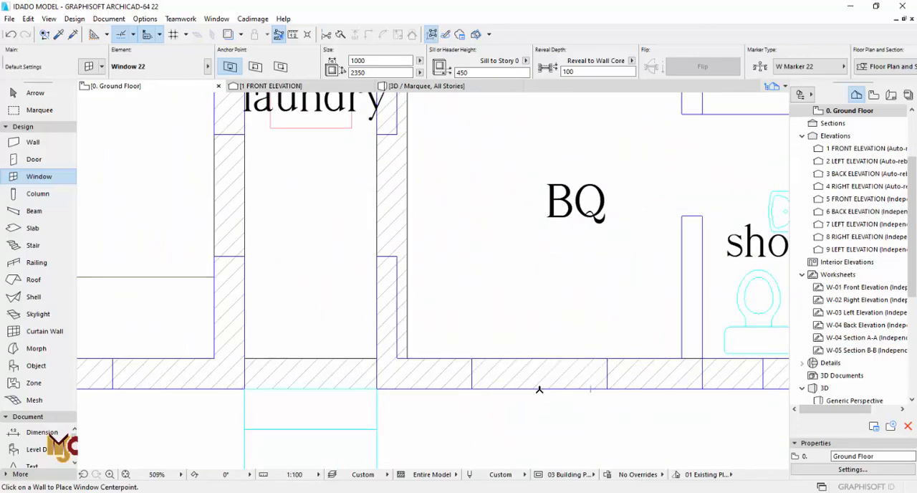
pyautogui.click(539, 388)
pyautogui.click(504, 401)
# - Place a 1000 mm wide window in the kitchen's lower exterior wall and move it to the opening's right edge
pyautogui.scroll(-3, 565, 308)
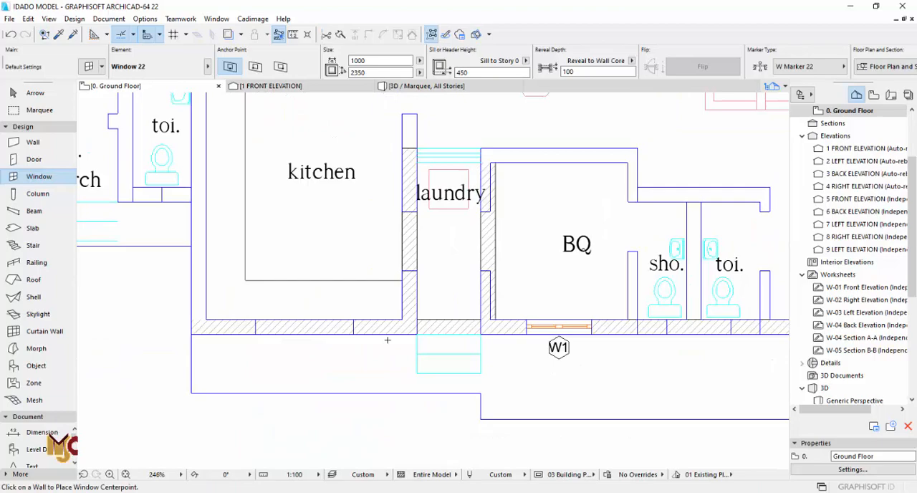
pyautogui.click(303, 335)
pyautogui.click(327, 337)
pyautogui.press('Escape')
pyautogui.scroll(3, 329, 337)
pyautogui.click(350, 262)
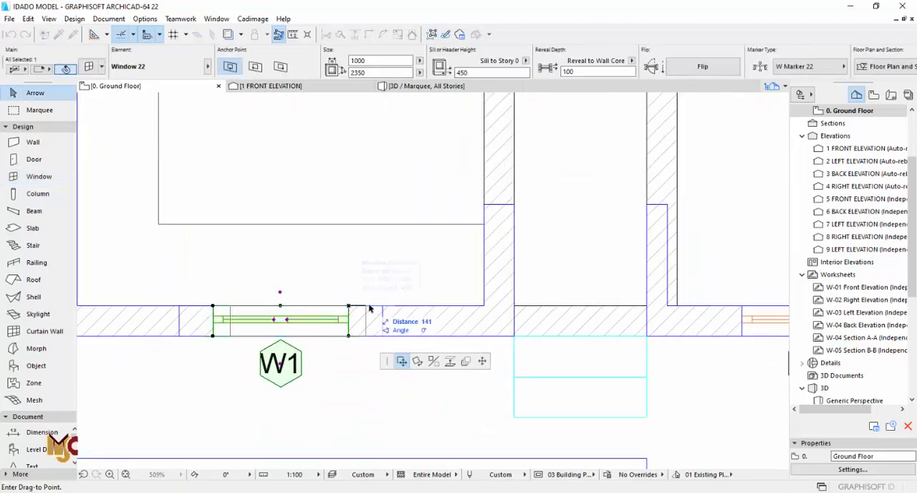
# - Pick up the settings of the wide Vertical Multi-Sash Window 22 from the modelled building on the site plan
pyautogui.scroll(-8, 613, 222)
pyautogui.scroll(-4, 609, 230)
pyautogui.scroll(5, 575, 287)
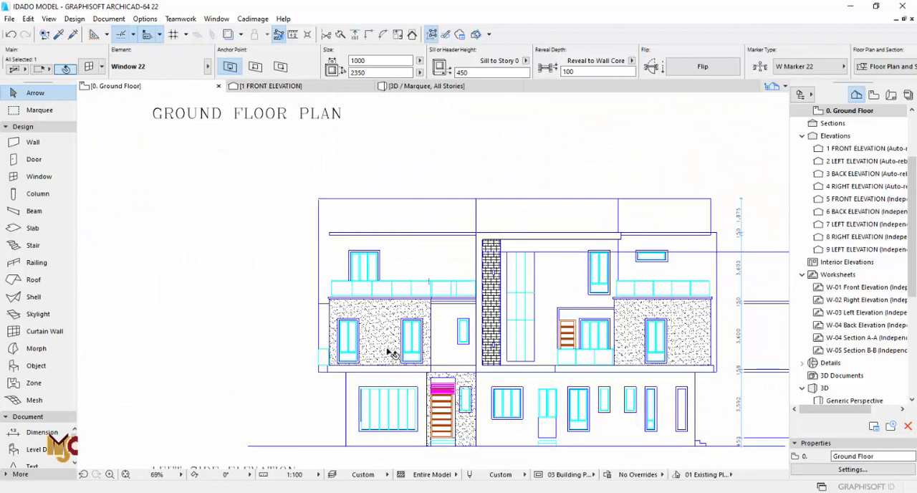
pyautogui.scroll(-10, 390, 352)
pyautogui.scroll(2, 380, 278)
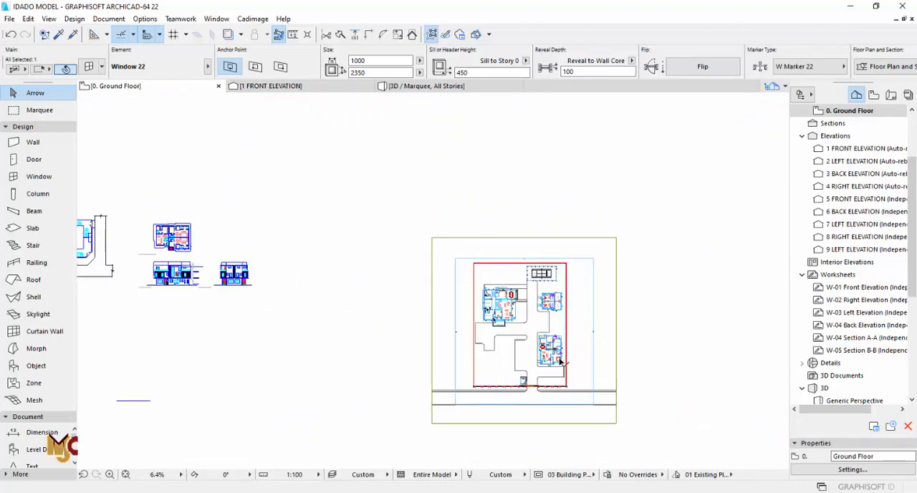
pyautogui.scroll(15, 562, 363)
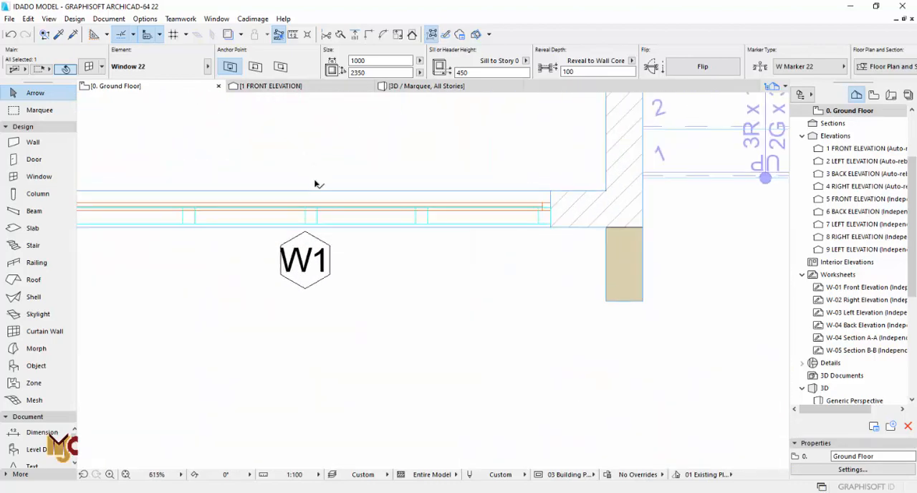
pyautogui.scroll(1, 316, 183)
pyautogui.keyDown('alt'); pyautogui.click(324, 211); pyautogui.keyUp('alt')
# - Place the 3000 mm wide Vertical Multi-Sash Window 22 in the main lounge's lower exterior wall opening and edit its height
pyautogui.scroll(-16, 681, 289)
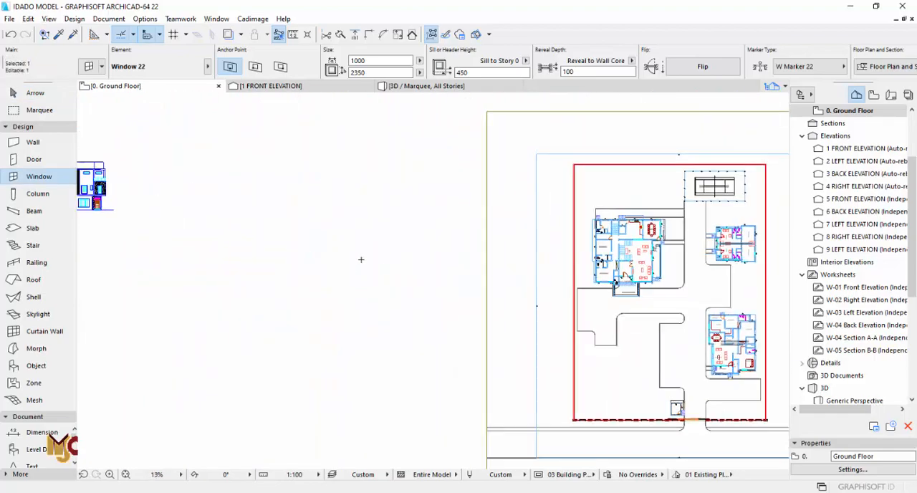
pyautogui.moveTo(361, 259); pyautogui.dragTo(648, 322, button='middle')
pyautogui.moveTo(303, 293); pyautogui.dragTo(439, 288, button='middle')
pyautogui.scroll(11, 327, 174)
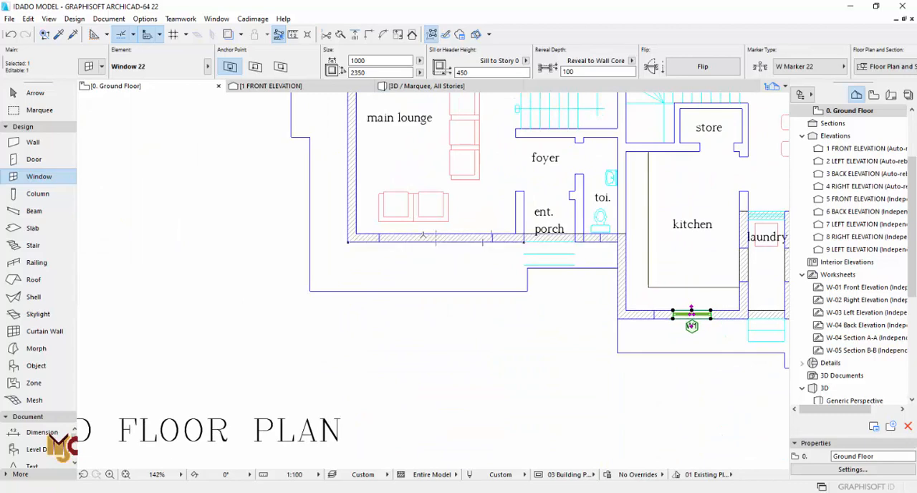
pyautogui.scroll(4, 422, 245)
pyautogui.press('Escape')
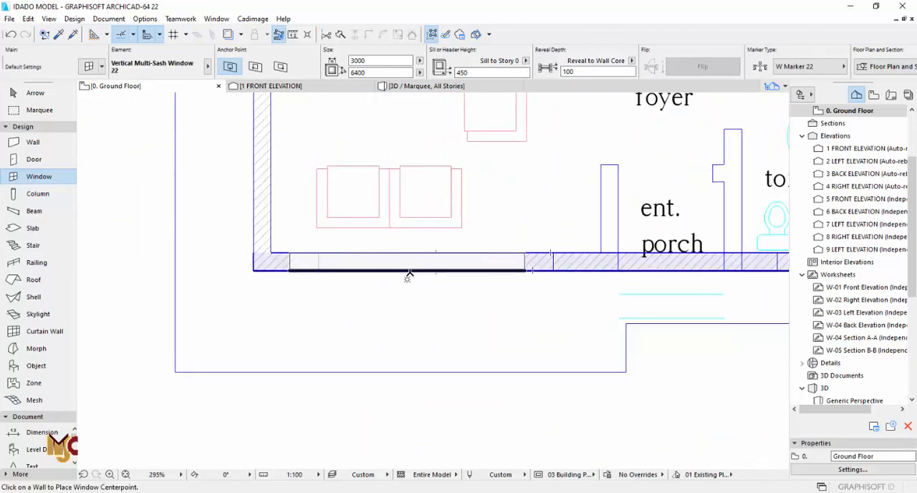
pyautogui.click(436, 279)
pyautogui.press('Escape')
pyautogui.scroll(3, 530, 265)
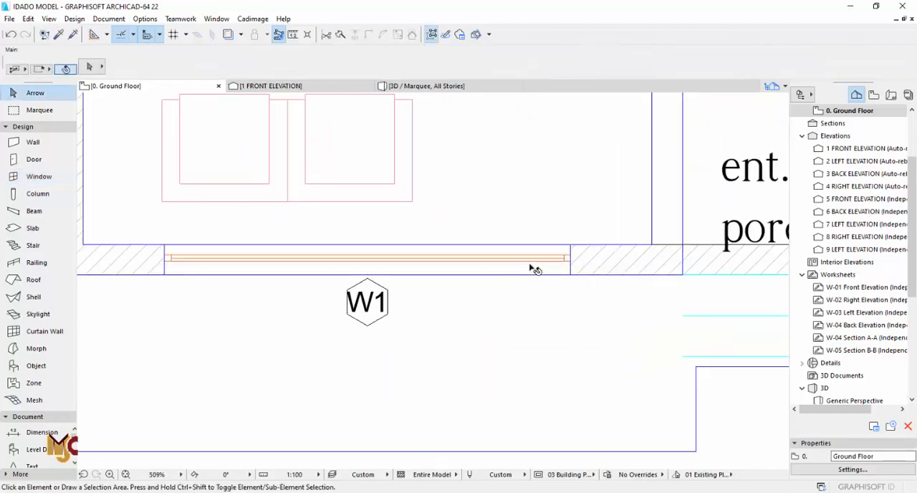
pyautogui.click(530, 265)
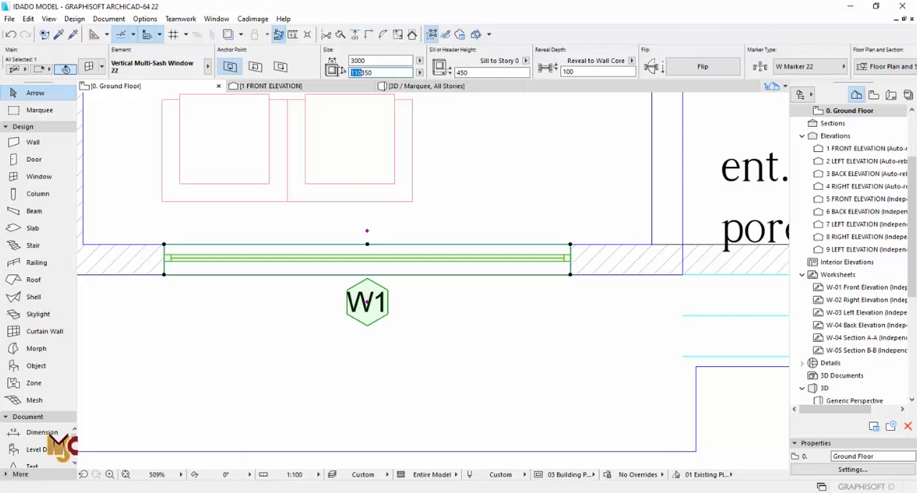
pyautogui.press('Escape')
# - Move the 1000 mm wide kitchen window in the lower exterior wall to the left edge of its drawn opening
pyautogui.scroll(-8, 385, 234)
pyautogui.moveTo(575, 268); pyautogui.dragTo(462, 249, button='middle')
pyautogui.scroll(3, 473, 287)
pyautogui.scroll(4, 474, 285)
pyautogui.click(457, 273)
pyautogui.click(452, 269)
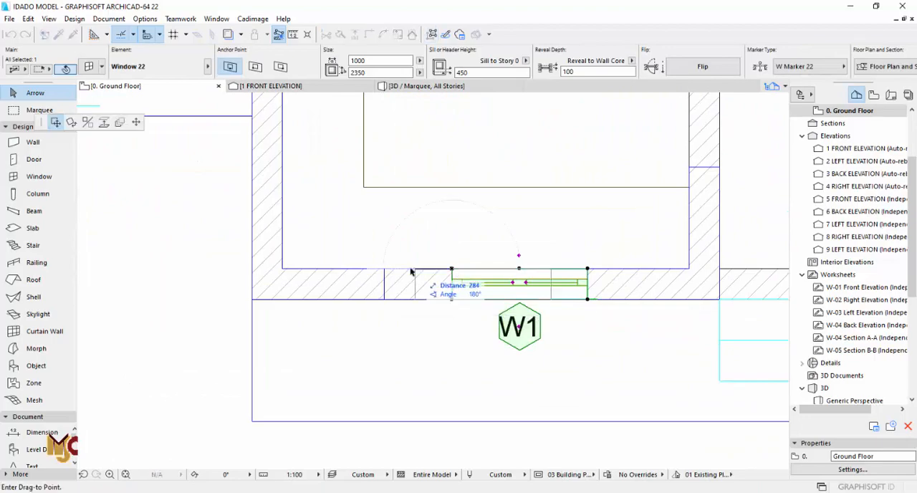
pyautogui.click(386, 269)
# - Open the selection settings of the window in the kitchen's lower exterior wall
pyautogui.scroll(-8, 385, 272)
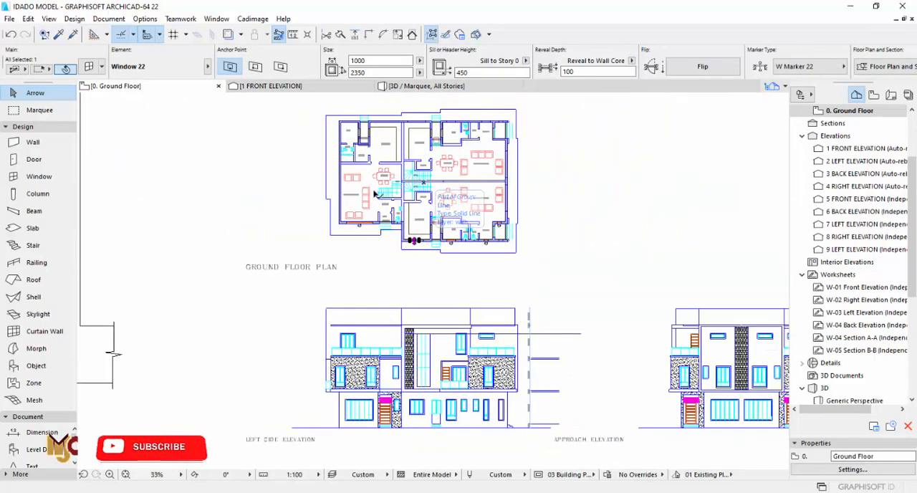
pyautogui.scroll(6, 374, 193)
pyautogui.scroll(-5, 376, 222)
pyautogui.press('Escape')
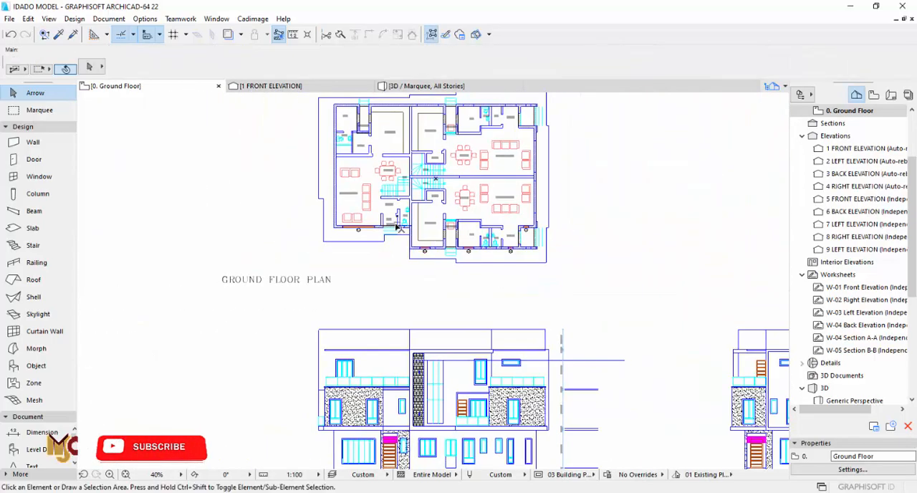
pyautogui.scroll(6, 398, 227)
pyautogui.click(421, 256)
pyautogui.scroll(2, 421, 255)
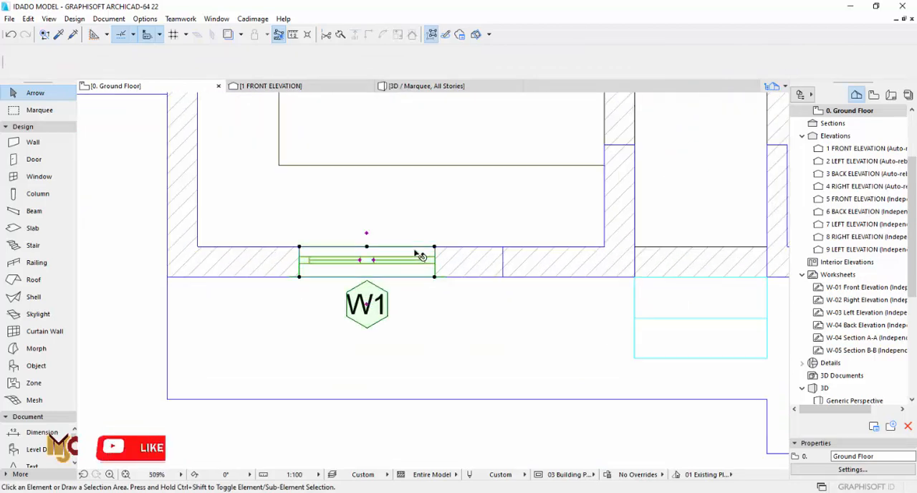
pyautogui.hotkey('ctrl', 't')
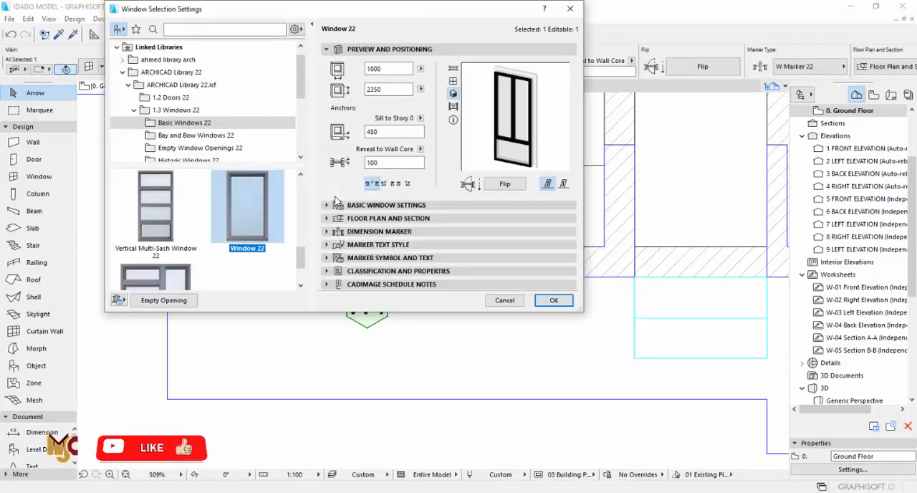
# - Change the kitchen window's type to Triple Window 22 from the Basic Windows 22 library
pyautogui.click(350, 205)
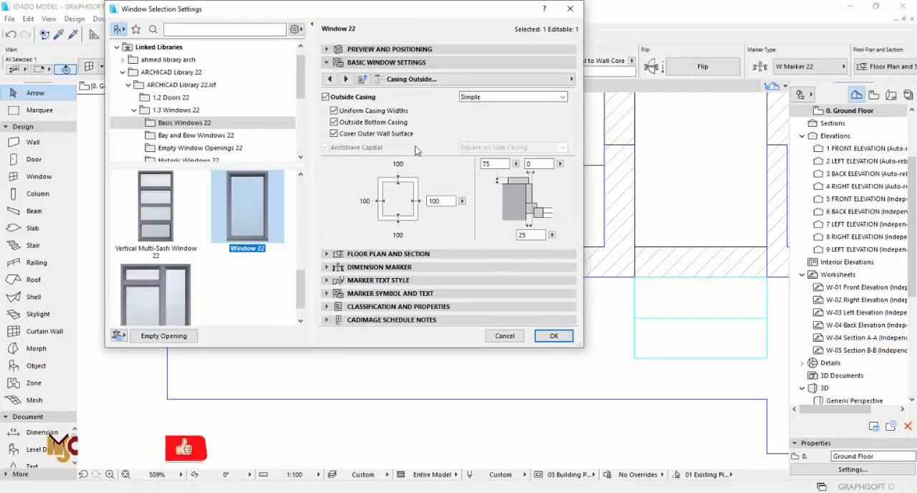
pyautogui.click(330, 79)
pyautogui.moveTo(300, 287); pyautogui.dragTo(305, 192)
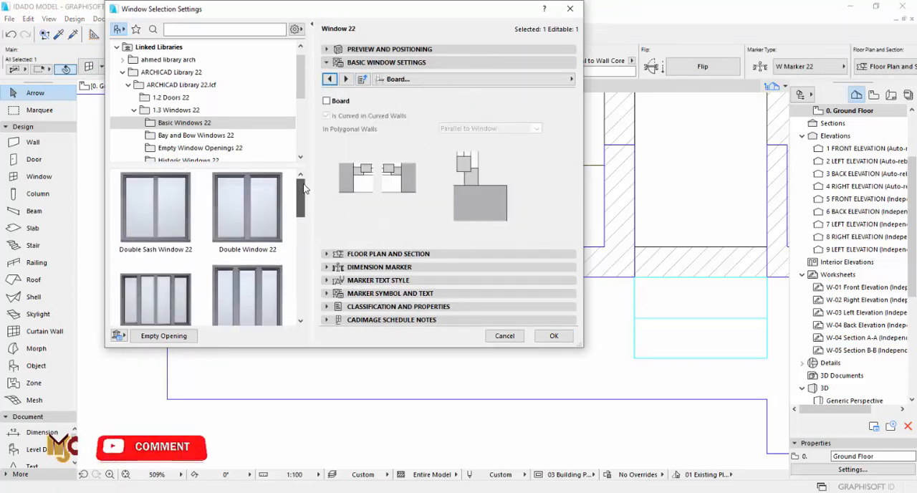
pyautogui.scroll(-1, 273, 229)
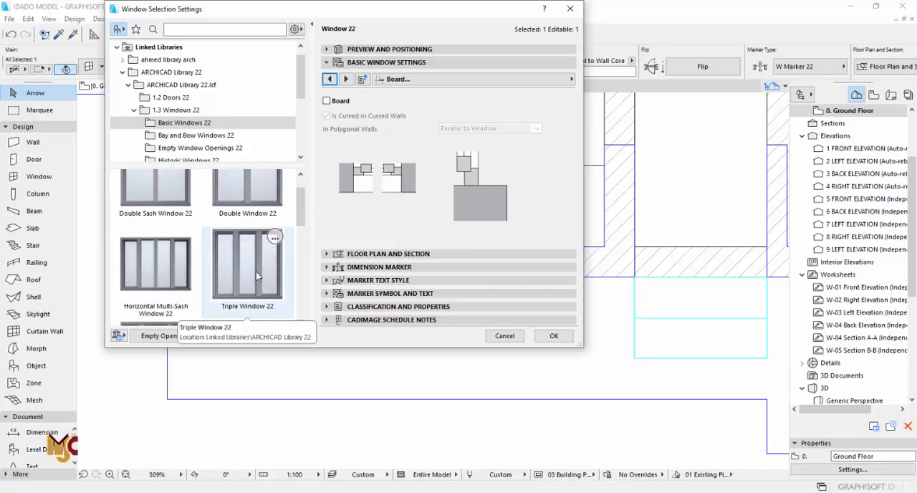
pyautogui.click(257, 275)
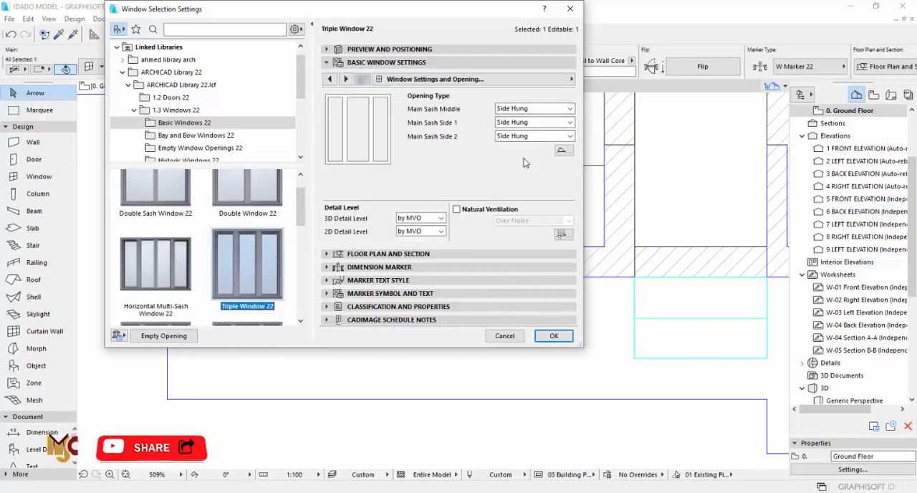
pyautogui.click(346, 80)
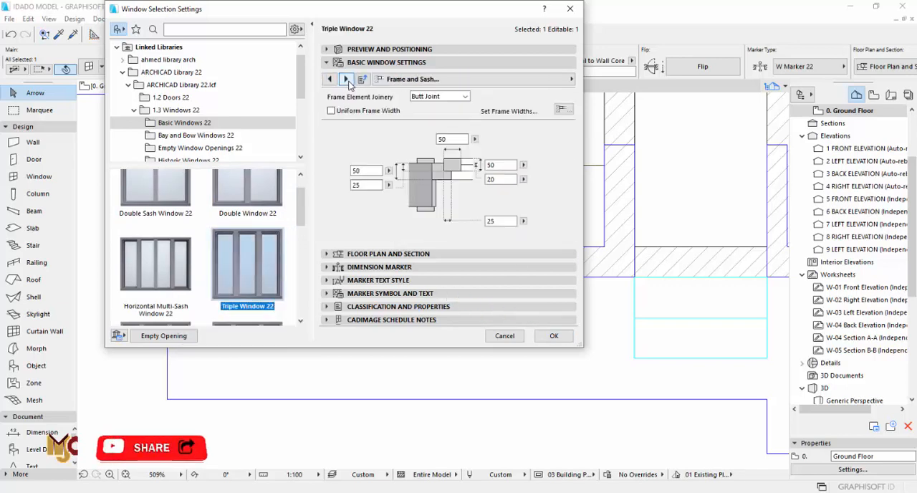
pyautogui.click(346, 80)
pyautogui.click(346, 79)
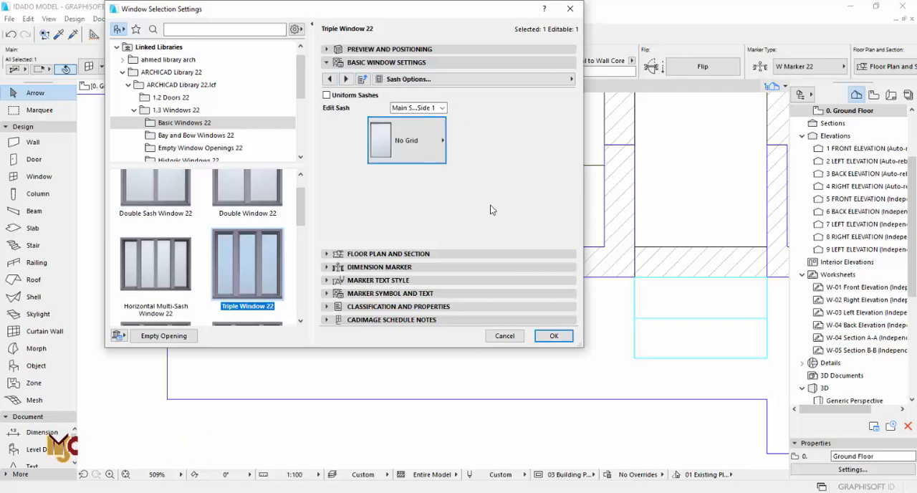
pyautogui.click(552, 334)
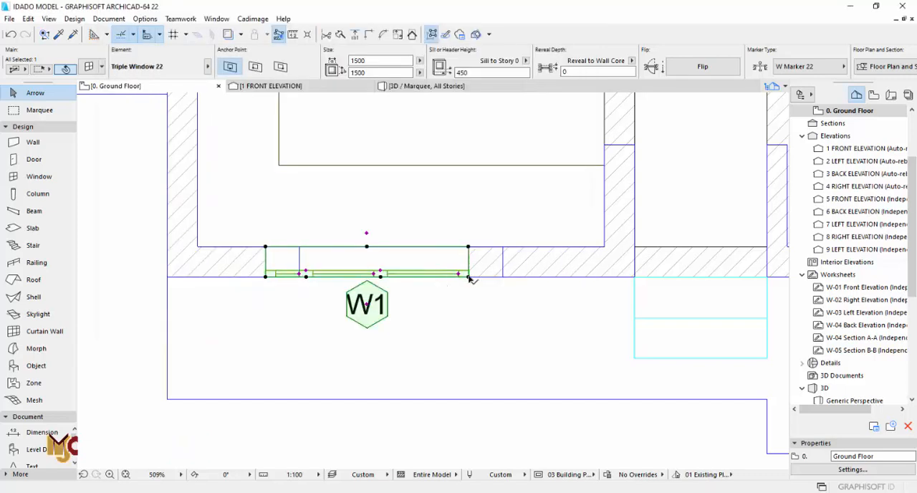
# - Move the kitchen's triple window to the right edge of the drawn opening and set its reveal depth to 75
pyautogui.click(468, 276)
pyautogui.click(503, 276)
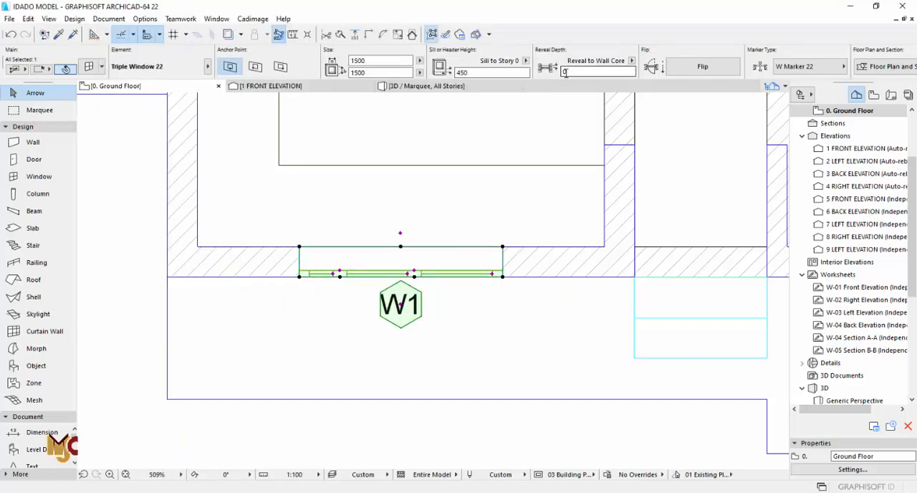
pyautogui.press('Return')
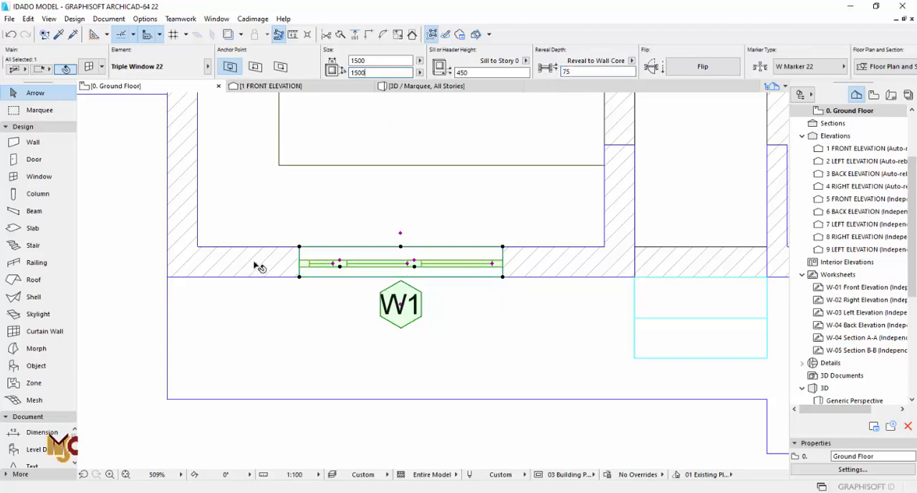
# - Using the BQ room's window as reference, set the kitchen window's reveal depth to 100 and its height to 2350
pyautogui.scroll(-5, 242, 261)
pyautogui.scroll(4, 274, 259)
pyautogui.scroll(-1, 277, 259)
pyautogui.scroll(3, 665, 266)
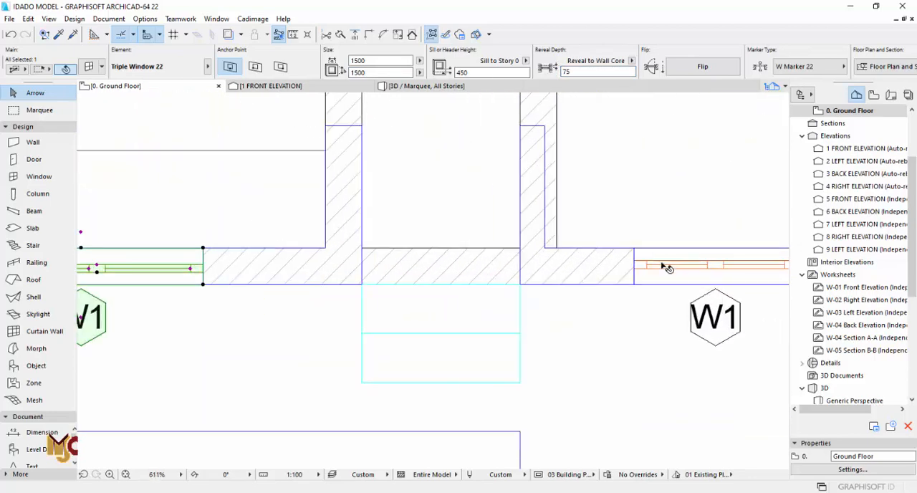
pyautogui.click(660, 264)
pyautogui.click(179, 259)
pyautogui.scroll(-4, 537, 214)
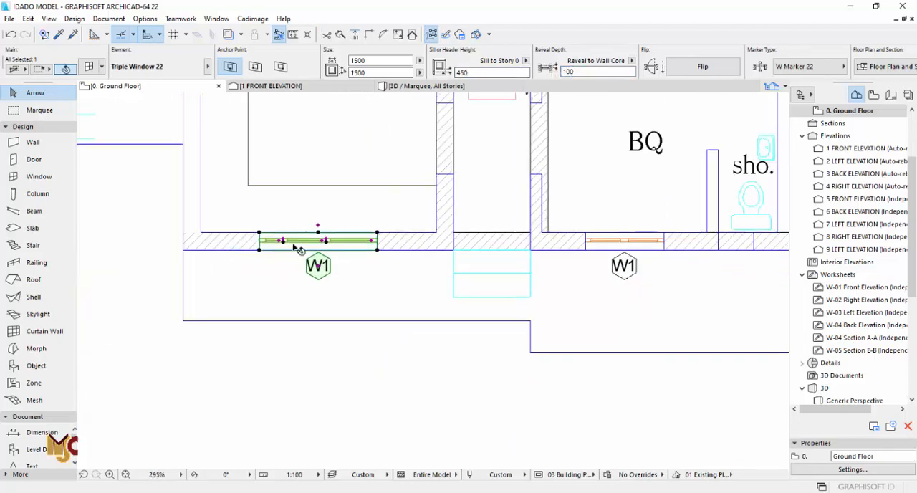
pyautogui.moveTo(295, 248); pyautogui.dragTo(368, 258, button='middle')
pyautogui.scroll(7, 417, 248)
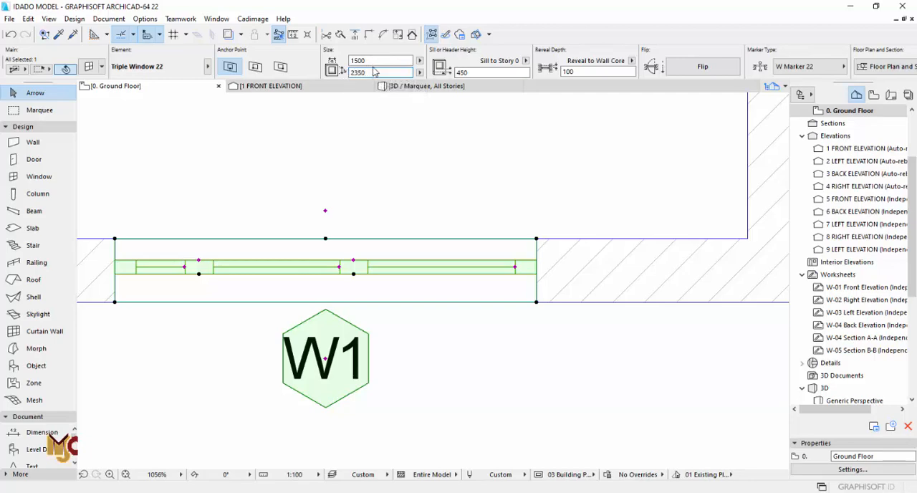
# - Check the BQ room's window, and set the kitchen triple window's sill height to 900 and its height to 1900
pyautogui.scroll(-6, 304, 258)
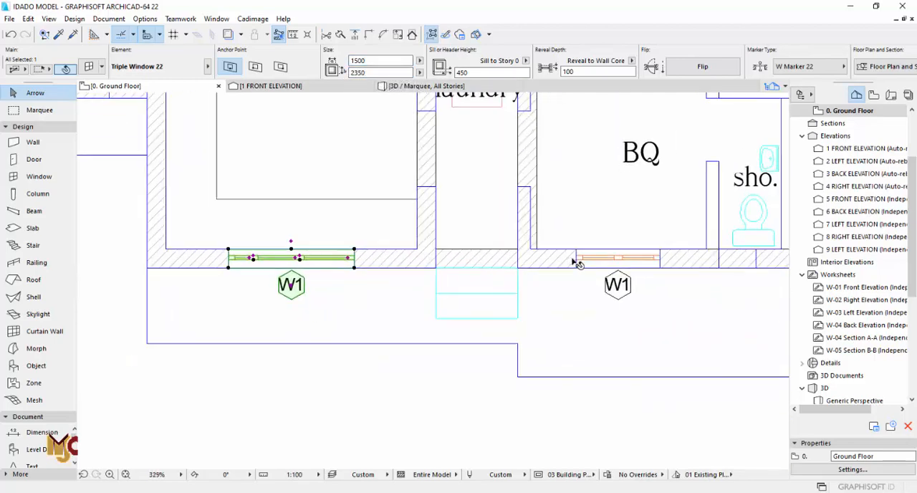
pyautogui.scroll(3, 579, 258)
pyautogui.click(604, 255)
pyautogui.scroll(-3, 550, 254)
pyautogui.scroll(3, 323, 251)
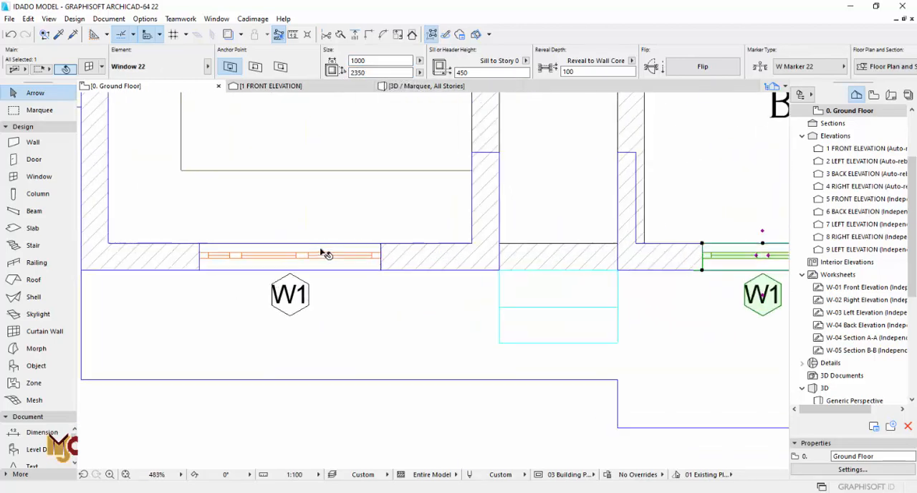
pyautogui.click(322, 256)
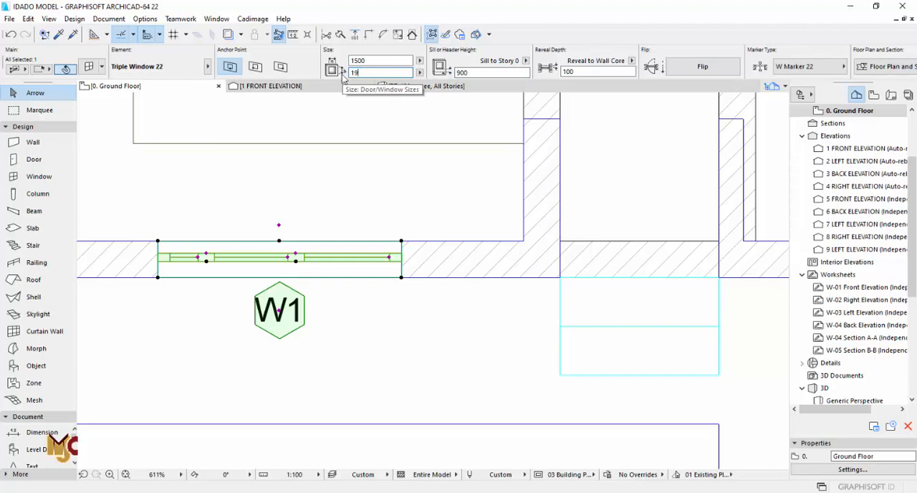
pyautogui.click(440, 187)
pyautogui.click(334, 253)
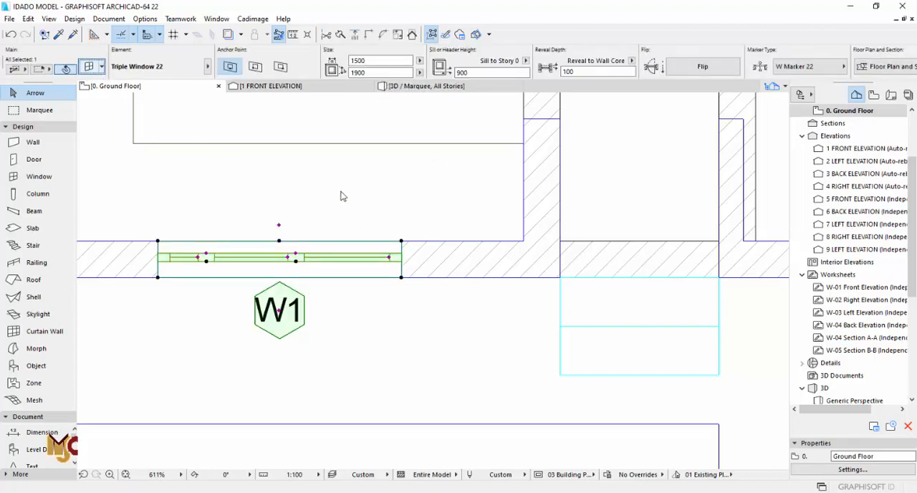
# - Set the kitchen triple window's horizontal pane distribution to Uniform Frame Distances
pyautogui.hotkey('ctrl', 't')
pyautogui.click(331, 79)
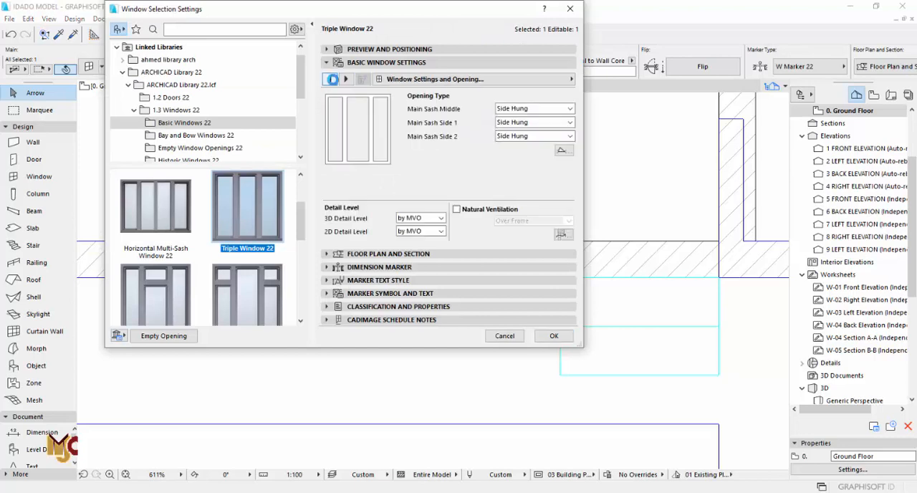
pyautogui.click(332, 80)
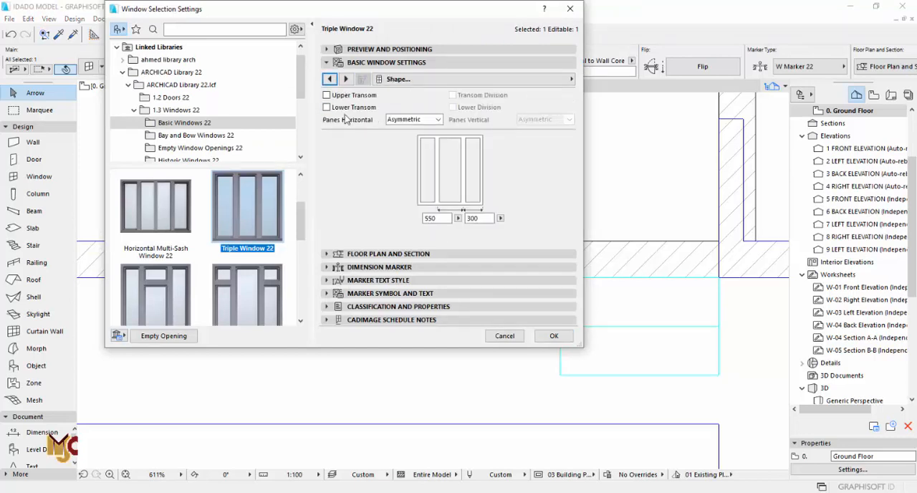
pyautogui.click(409, 120)
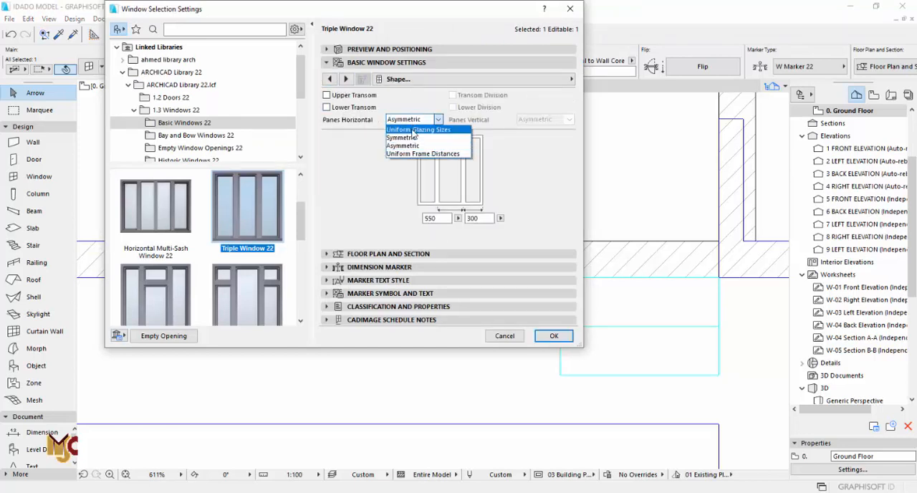
pyautogui.click(413, 132)
pyautogui.click(412, 120)
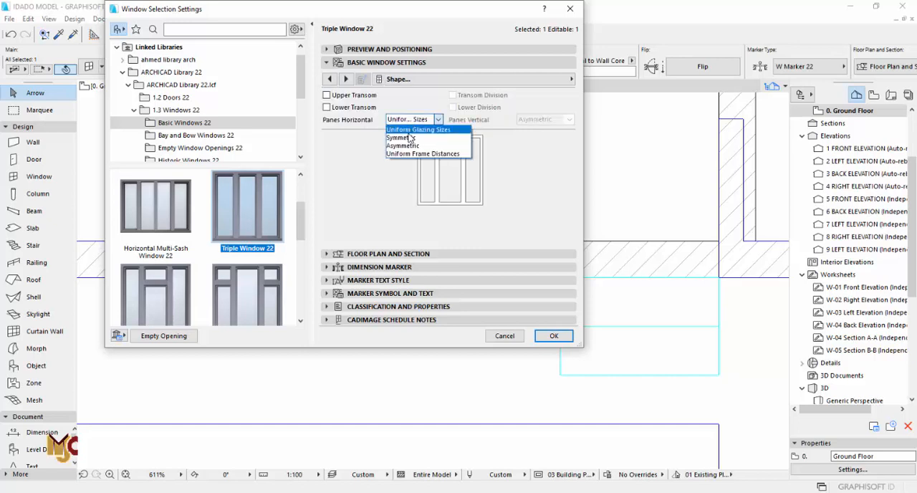
pyautogui.click(409, 137)
pyautogui.click(417, 120)
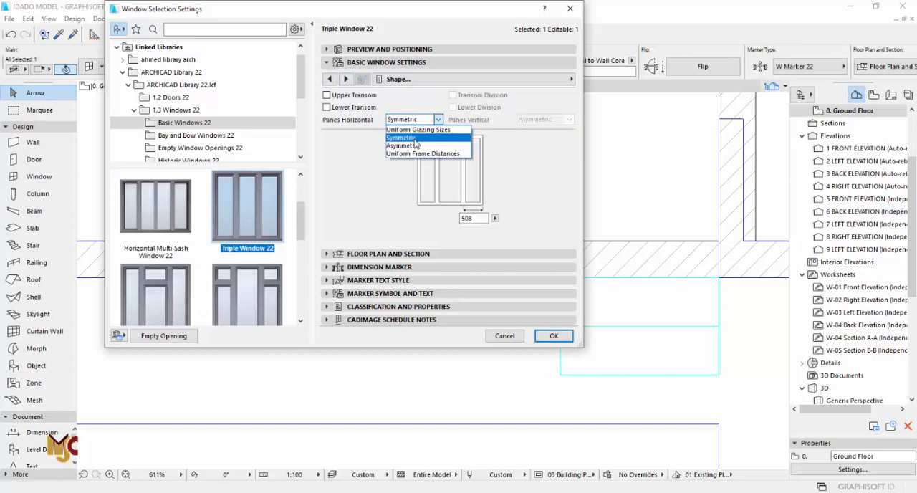
pyautogui.click(413, 154)
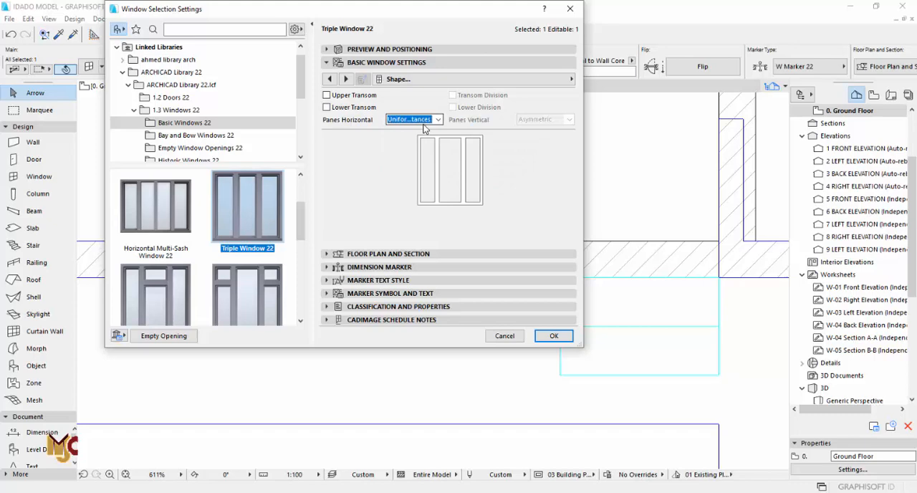
pyautogui.click(415, 49)
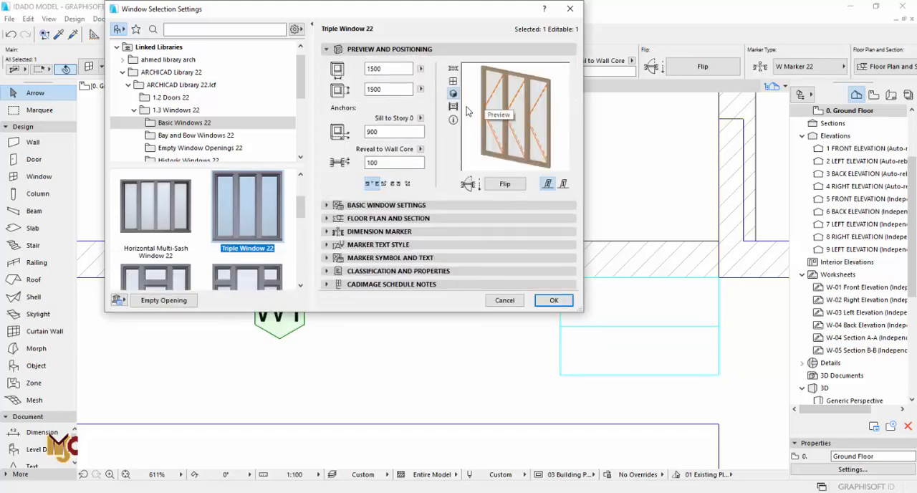
pyautogui.click(553, 302)
pyautogui.scroll(-10, 393, 247)
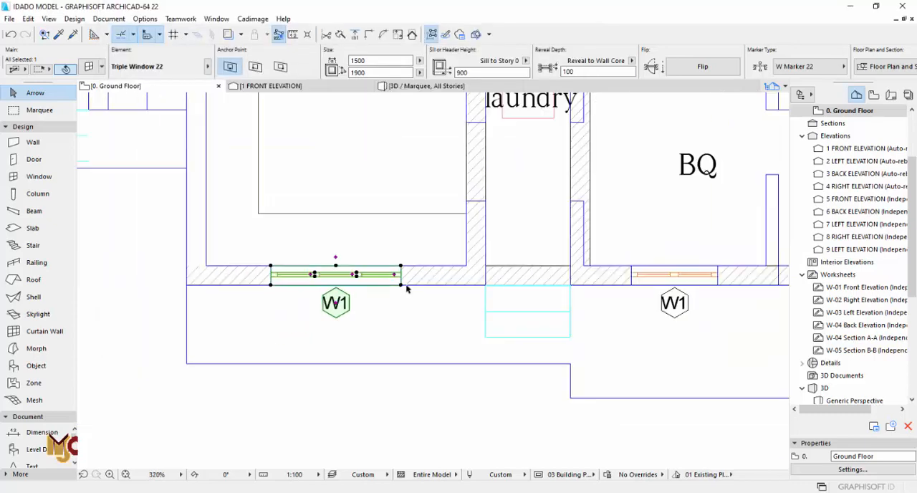
pyautogui.scroll(8, 334, 314)
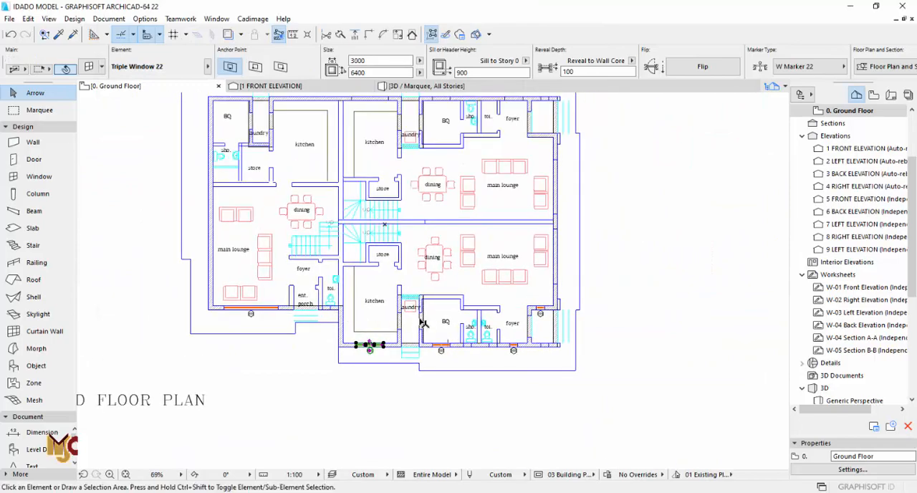
# - Pick up the settings of the left unit's main lounge window for placing matching windows
pyautogui.scroll(1, 463, 358)
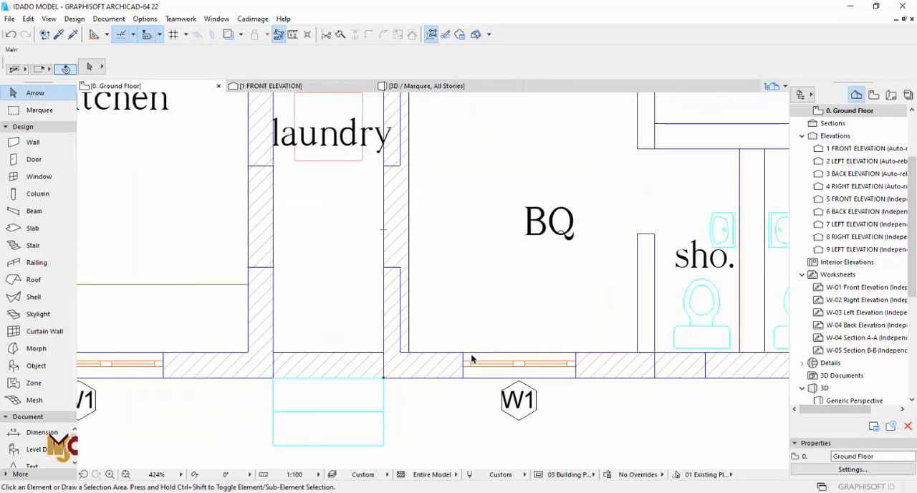
pyautogui.scroll(-3, 471, 360)
pyautogui.scroll(-8, 401, 328)
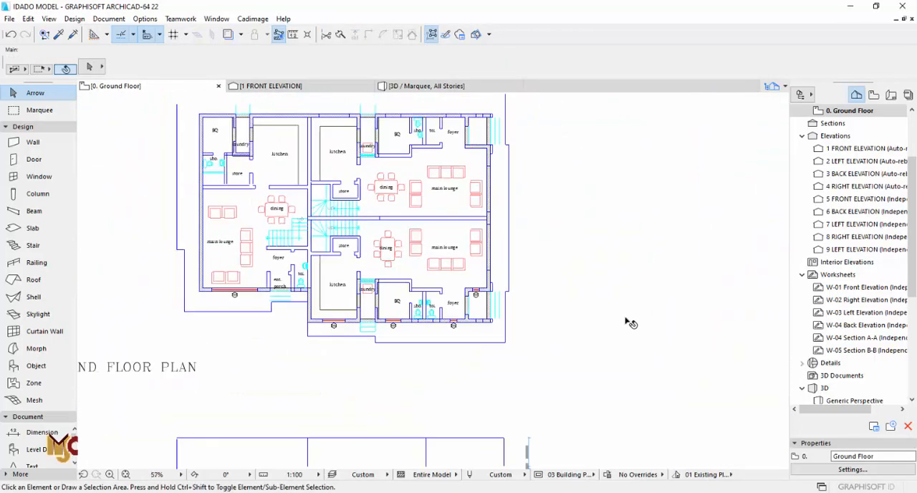
pyautogui.moveTo(628, 322); pyautogui.dragTo(426, 321, button='middle')
pyautogui.moveTo(253, 238); pyautogui.dragTo(394, 311, button='middle')
pyautogui.scroll(3, 423, 286)
pyautogui.moveTo(441, 245); pyautogui.dragTo(509, 160, button='middle')
pyautogui.moveTo(248, 280); pyautogui.dragTo(512, 269, button='middle')
pyautogui.scroll(9, 335, 322)
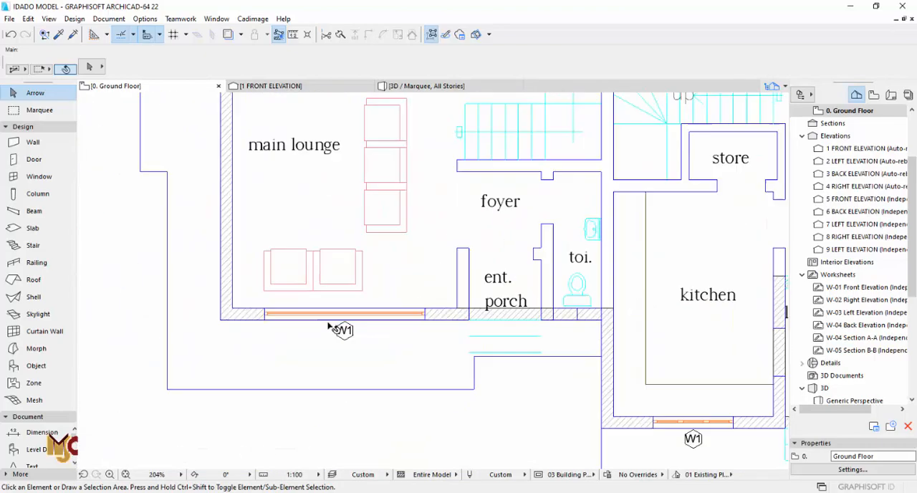
pyautogui.keyDown('alt'); pyautogui.click(448, 294); pyautogui.keyUp('alt')
# - Place a 3000 × 2350 Vertical Multi-Sash Window in the drawn opening of the lower-right unit's main lounge outer wall
pyautogui.scroll(-10, 333, 274)
pyautogui.scroll(-3, 336, 265)
pyautogui.moveTo(452, 349); pyautogui.dragTo(401, 394, button='middle')
pyautogui.scroll(7, 494, 286)
pyautogui.scroll(-9, 337, 251)
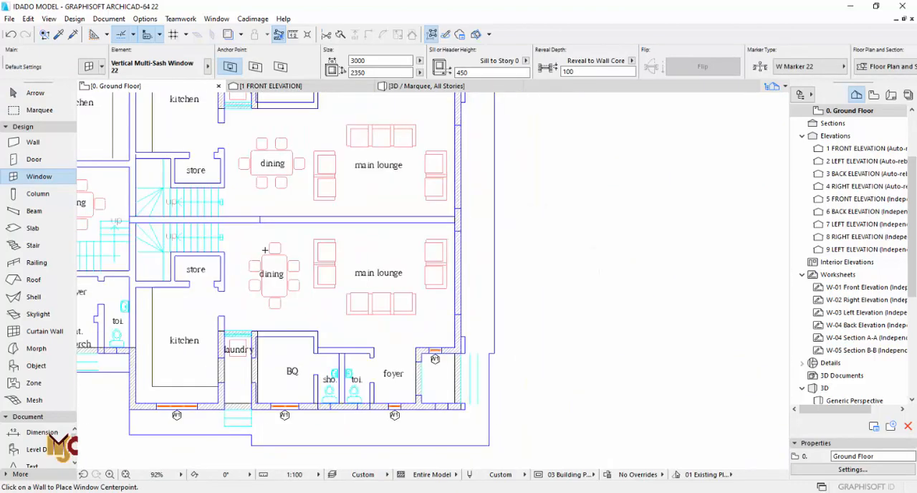
pyautogui.moveTo(331, 274); pyautogui.dragTo(333, 324, button='middle')
pyautogui.scroll(1, 346, 154)
pyautogui.scroll(5, 333, 324)
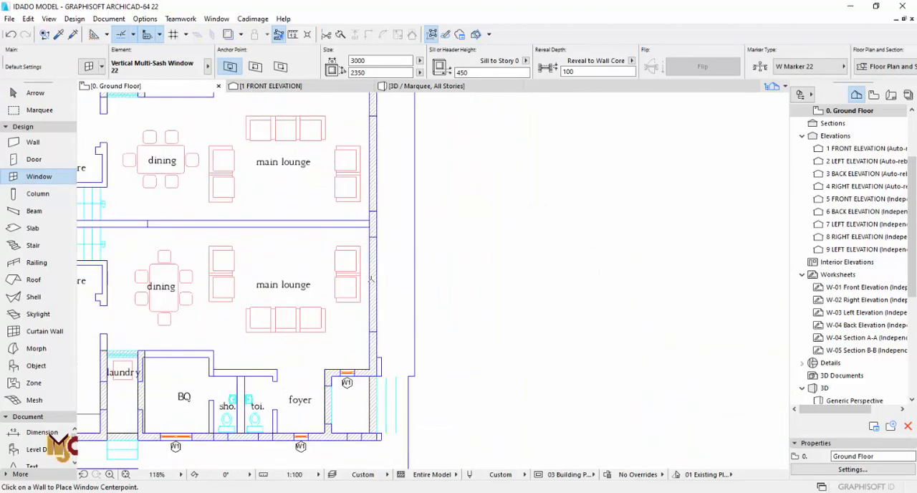
pyautogui.click(379, 284)
# - Place a matching 3000 × 2350 multi-sash window in the upper-right unit's main lounge outer wall, then leave window placement
pyautogui.moveTo(420, 176); pyautogui.dragTo(418, 332, button='middle')
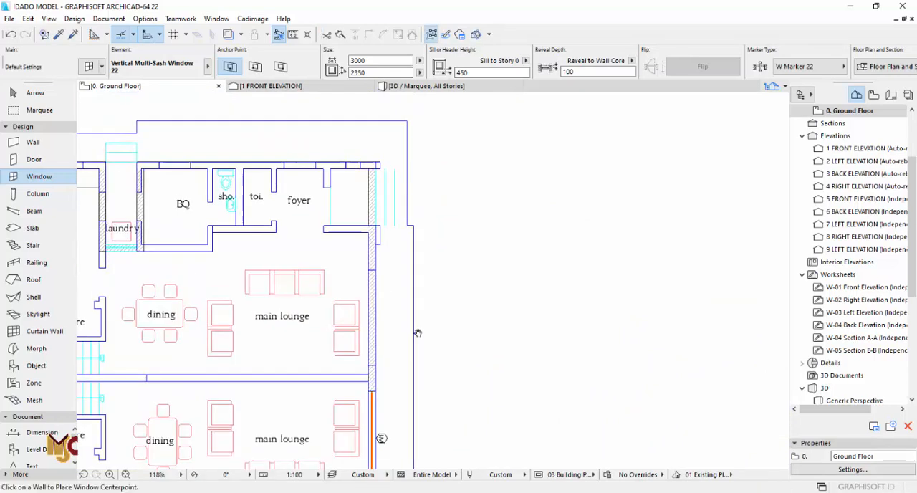
pyautogui.scroll(4, 377, 242)
pyautogui.click(370, 374)
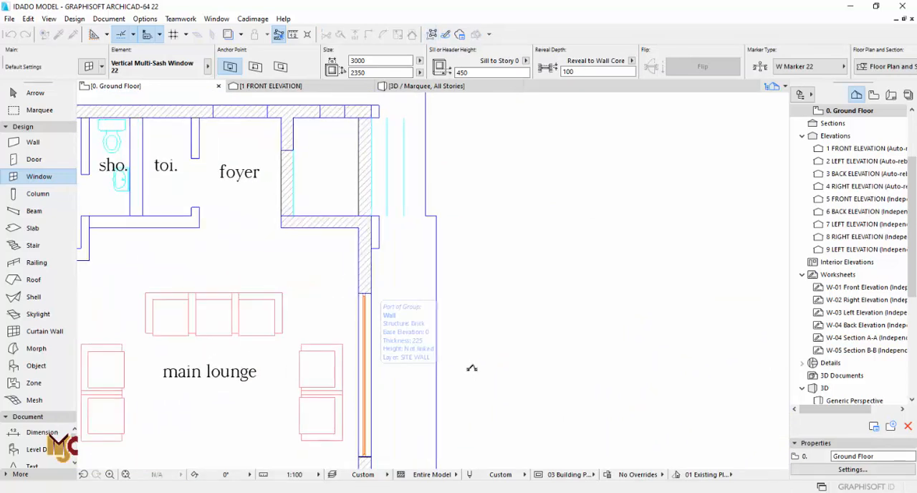
pyautogui.click(471, 368)
pyautogui.scroll(-5, 468, 301)
pyautogui.moveTo(394, 218); pyautogui.dragTo(446, 206, button='middle')
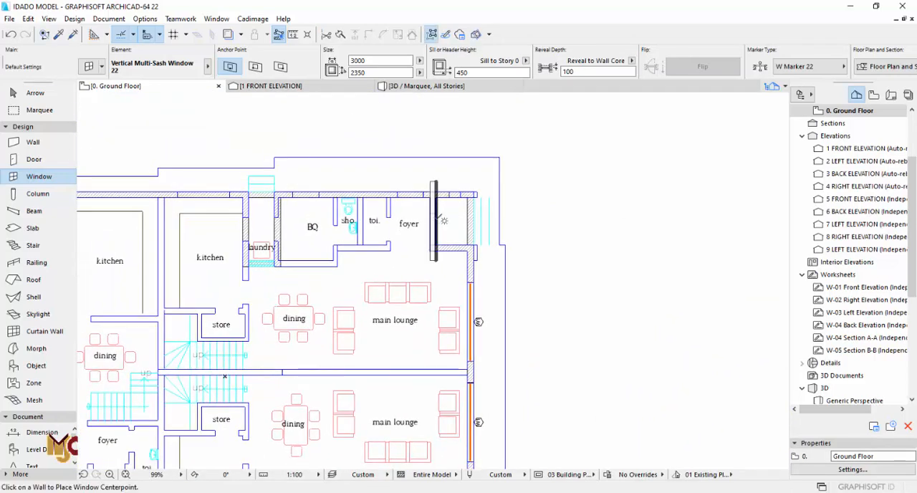
pyautogui.press('Escape')
# - Shorten the lower end of the right outer wall to the porch wall's corner beside the lower foyer, opening the porch
pyautogui.scroll(-3, 431, 224)
pyautogui.moveTo(432, 276); pyautogui.dragTo(431, 197, button='middle')
pyautogui.scroll(6, 444, 340)
pyautogui.moveTo(416, 391); pyautogui.dragTo(408, 322, button='middle')
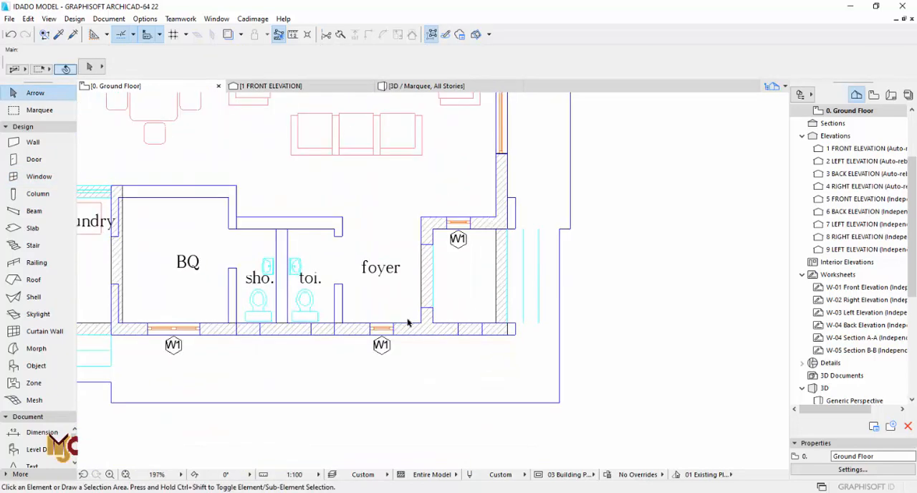
pyautogui.scroll(1, 409, 322)
pyautogui.scroll(-4, 351, 306)
pyautogui.moveTo(412, 288); pyautogui.dragTo(421, 319, button='middle')
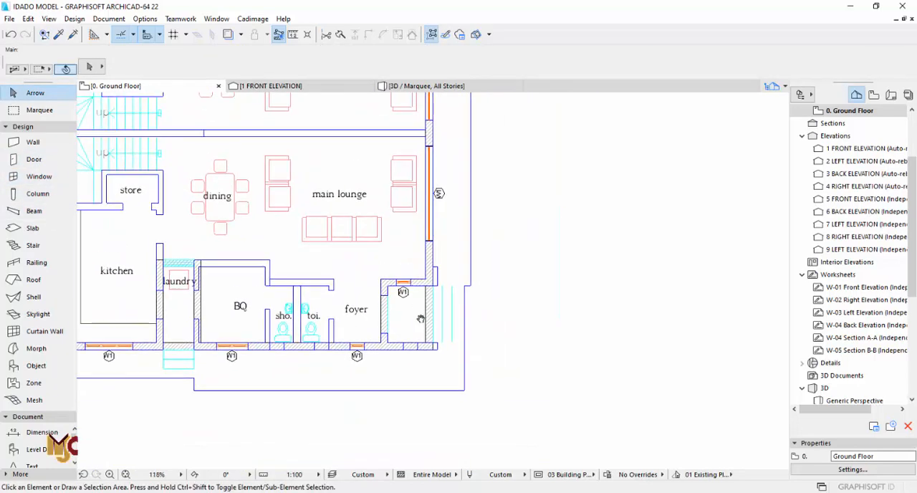
pyautogui.scroll(5, 421, 319)
pyautogui.click(447, 281)
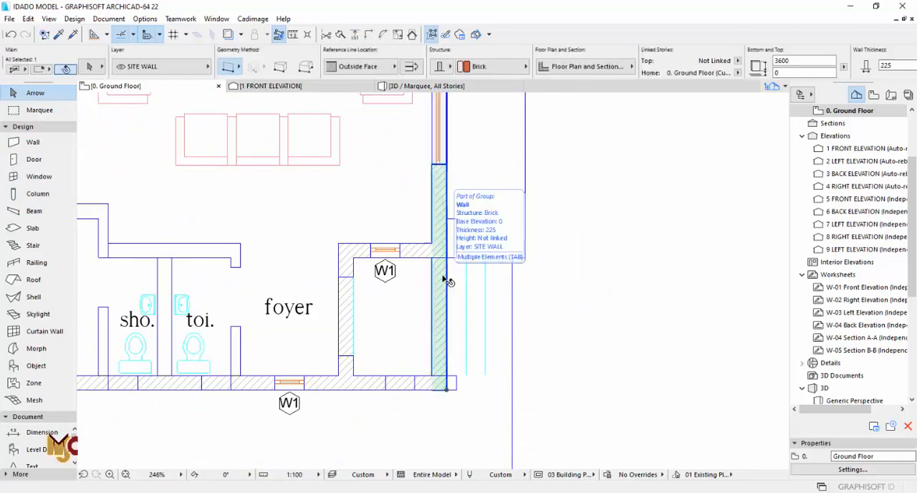
pyautogui.click(447, 390)
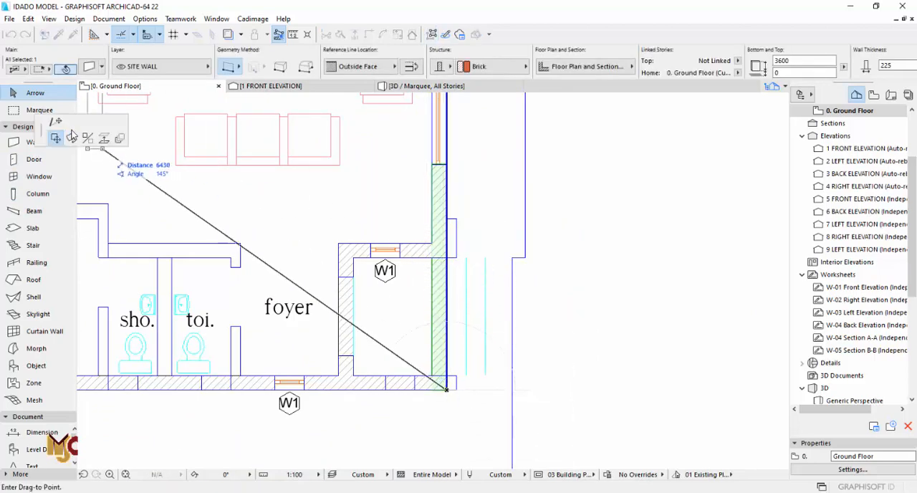
pyautogui.click(450, 252)
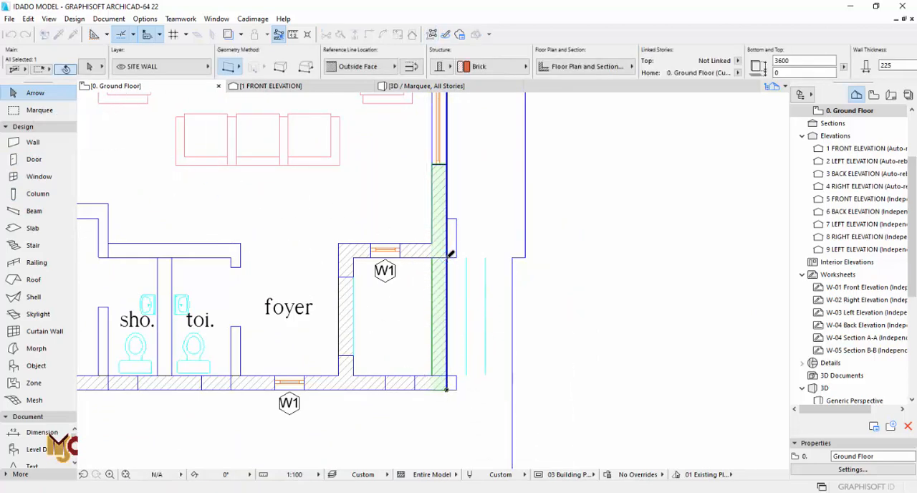
# - Check the porch on the drawn approach elevation, and shorten the right outer wall's upper end to the upper porch wall's corner
pyautogui.scroll(-6, 450, 247)
pyautogui.scroll(3, 589, 409)
pyautogui.scroll(2, 589, 409)
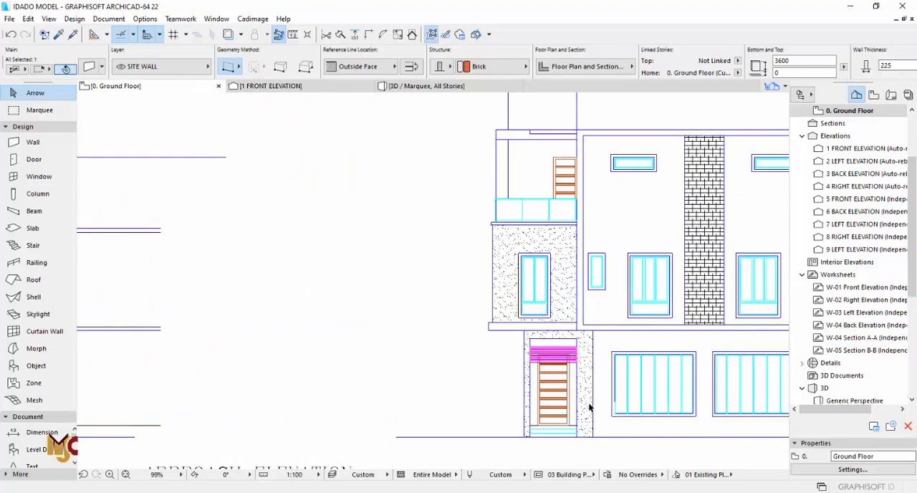
pyautogui.scroll(-5, 590, 408)
pyautogui.scroll(3, 365, 213)
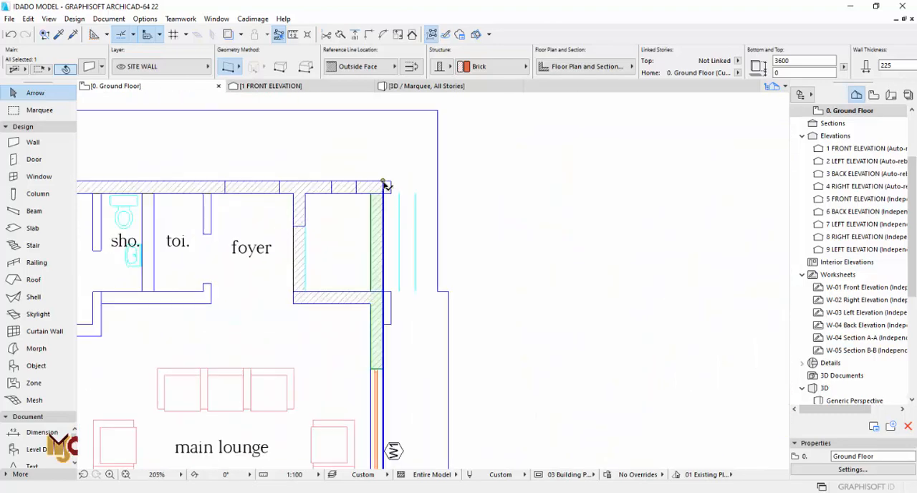
pyautogui.click(382, 183)
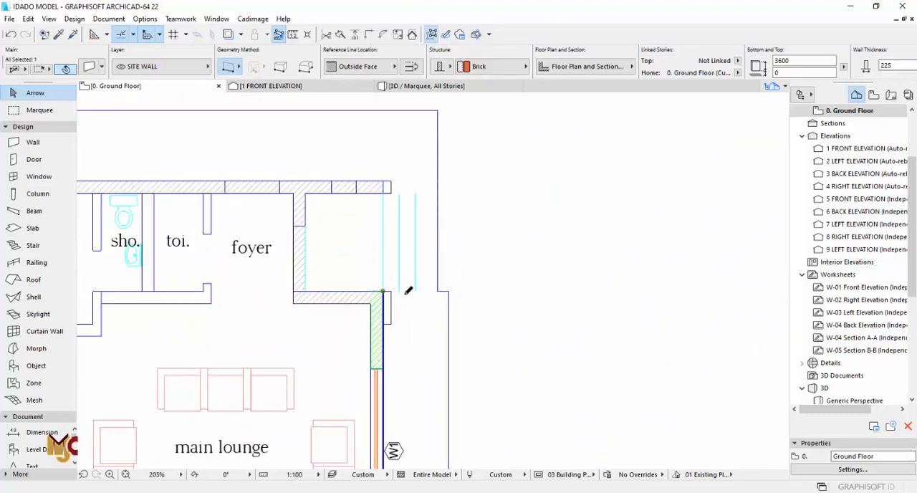
pyautogui.press('Escape')
# - Enclose the whole ground floor plan in a marquee, inspect the model in 3D, and return to the floor plan
pyautogui.scroll(-5, 407, 290)
pyautogui.click(39, 110)
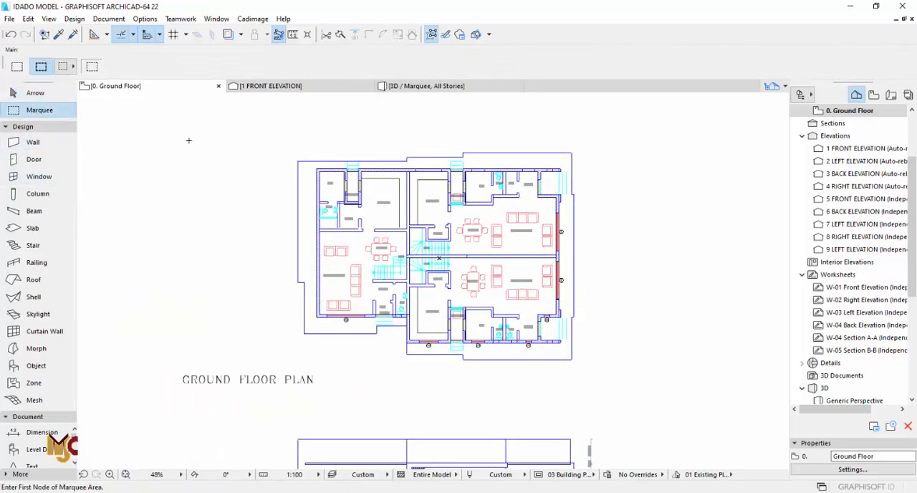
pyautogui.click(607, 393)
pyautogui.press('F5')
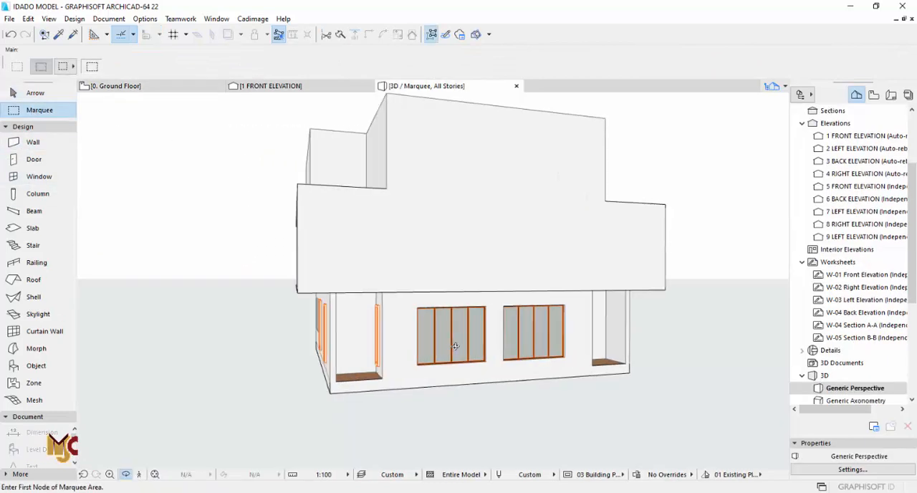
pyautogui.keyDown('shift'); pyautogui.moveTo(454, 344); pyautogui.dragTo(455, 325, button='middle'); pyautogui.keyUp('shift')
pyautogui.press('F2')
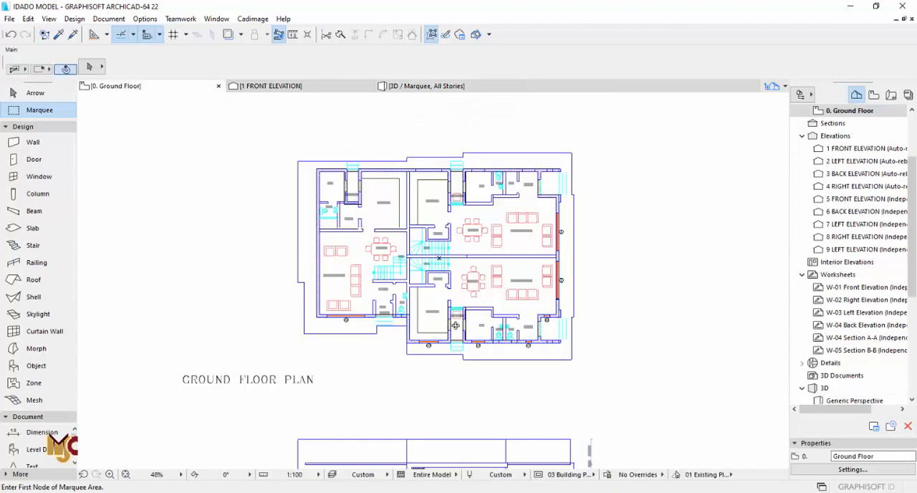
# - Using the lower BQ room's window settings, place a 1000 × 2350 Window 22 in the upper-right foyer's drawn opening
pyautogui.scroll(5, 548, 332)
pyautogui.scroll(-5, 548, 332)
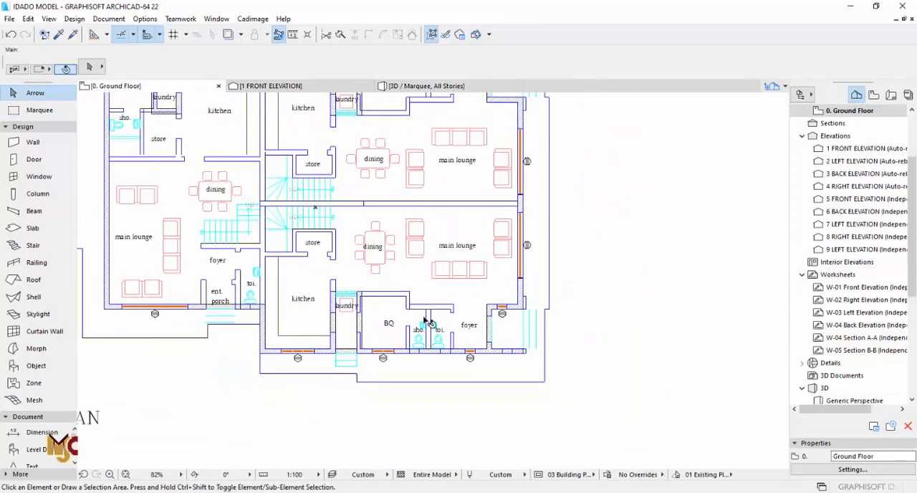
pyautogui.scroll(10, 382, 435)
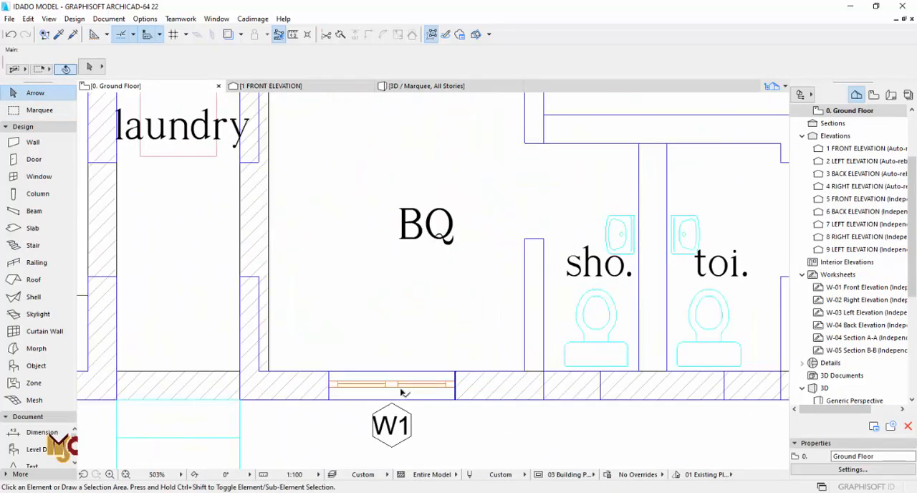
pyautogui.keyDown('alt'); pyautogui.click(427, 373); pyautogui.keyUp('alt')
pyautogui.scroll(-11, 366, 405)
pyautogui.moveTo(419, 321); pyautogui.dragTo(440, 392, button='middle')
pyautogui.scroll(10, 455, 462)
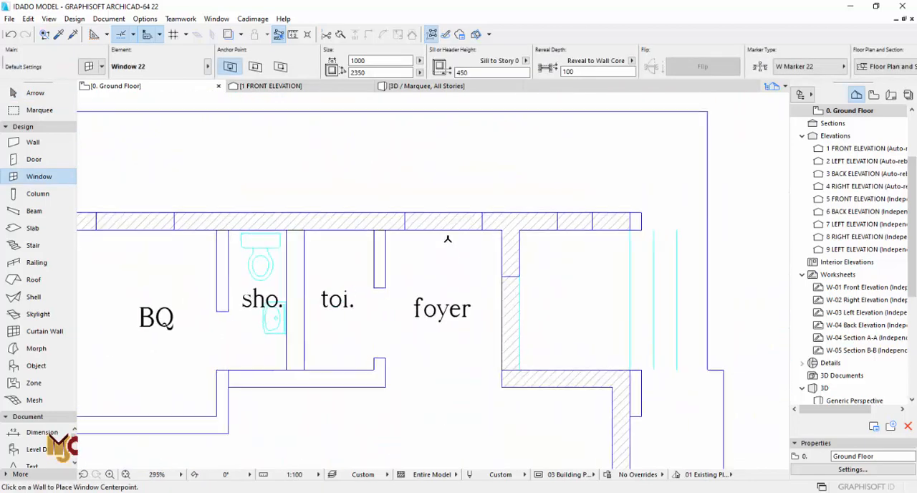
pyautogui.moveTo(443, 270); pyautogui.dragTo(443, 204, button='middle')
pyautogui.click(444, 212)
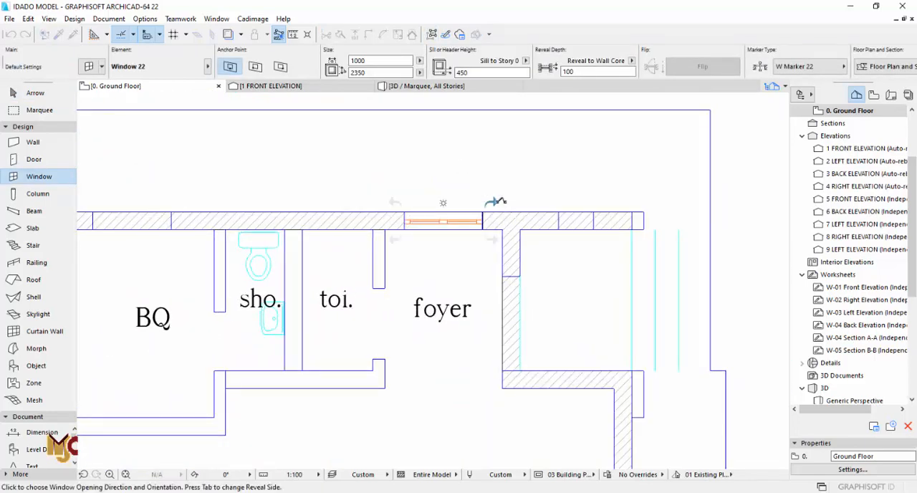
pyautogui.scroll(-3, 553, 198)
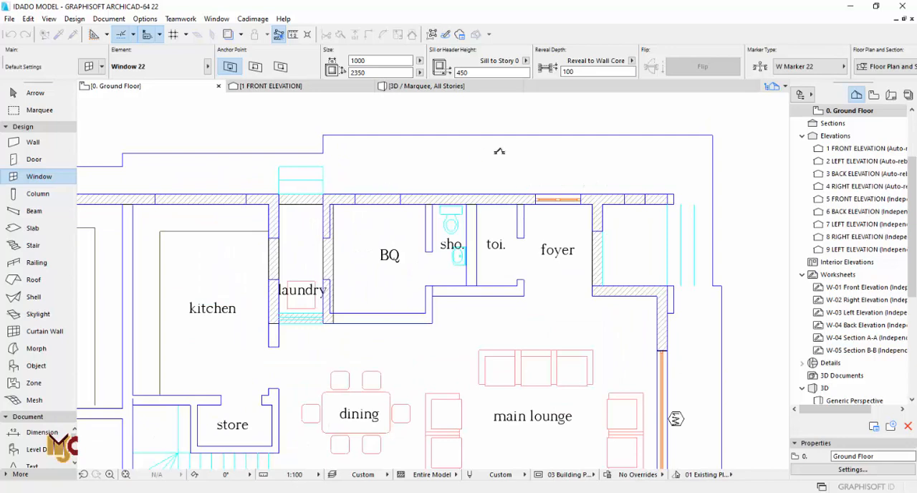
# - Place a 1000 × 2350 window in the drawn opening of the upper-right unit's BQ room outer wall
pyautogui.scroll(3, 375, 203)
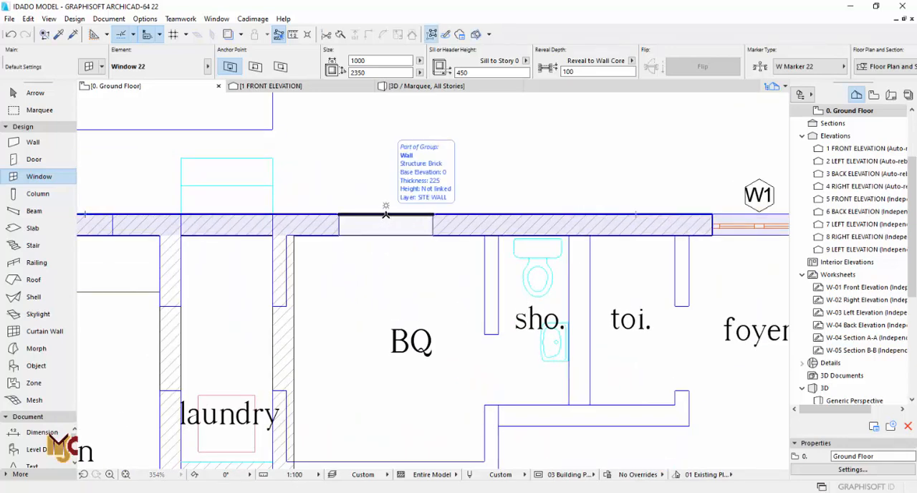
pyautogui.click(385, 214)
pyautogui.scroll(-3, 538, 229)
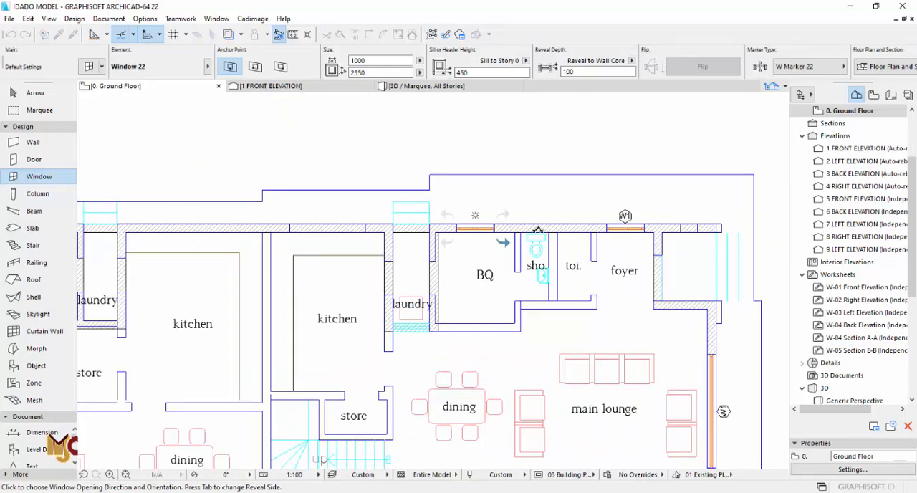
pyautogui.scroll(-2, 565, 226)
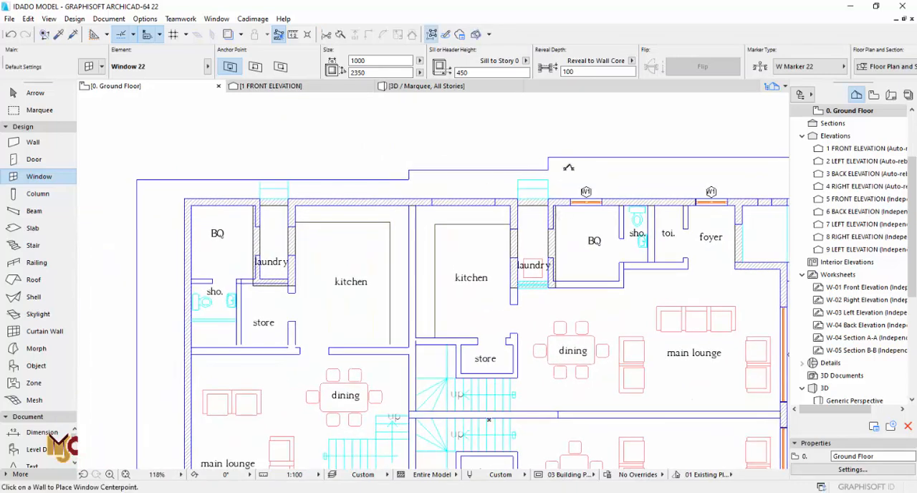
# - Place a 1000 × 2350 window in the inner end wall of the upper-right unit's laundry, facing the laundry side
pyautogui.scroll(3, 544, 247)
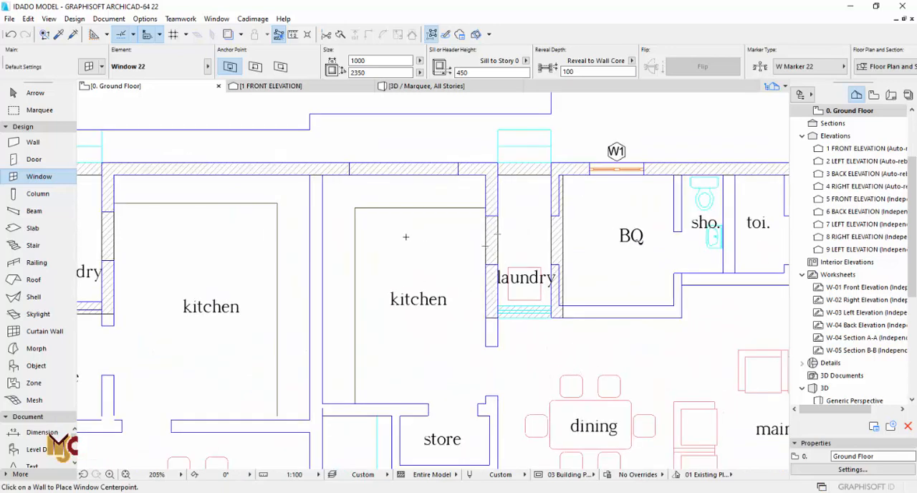
pyautogui.scroll(-3, 405, 236)
pyautogui.moveTo(426, 236); pyautogui.dragTo(455, 250, button='middle')
pyautogui.scroll(4, 550, 304)
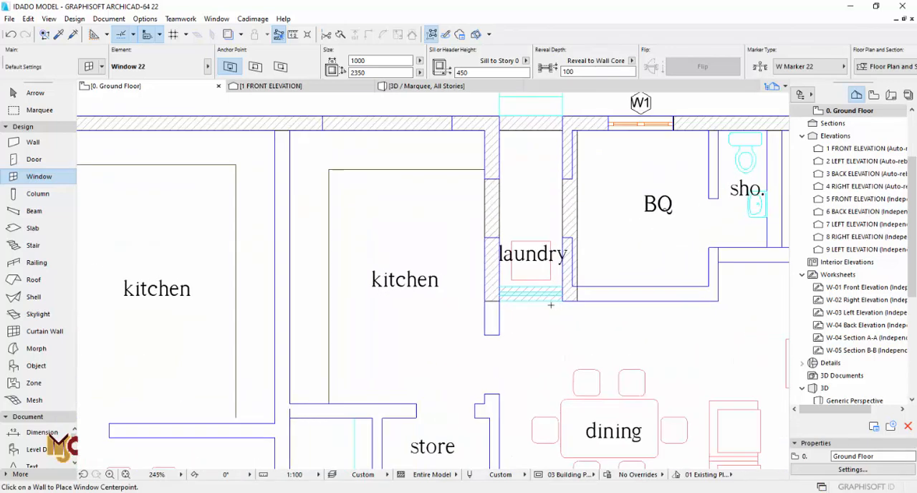
pyautogui.click(531, 286)
pyautogui.click(526, 208)
# - Place a 1000 × 2350 window in the inner end wall of the lower-right unit's laundry, facing the laundry side
pyautogui.scroll(-4, 358, 184)
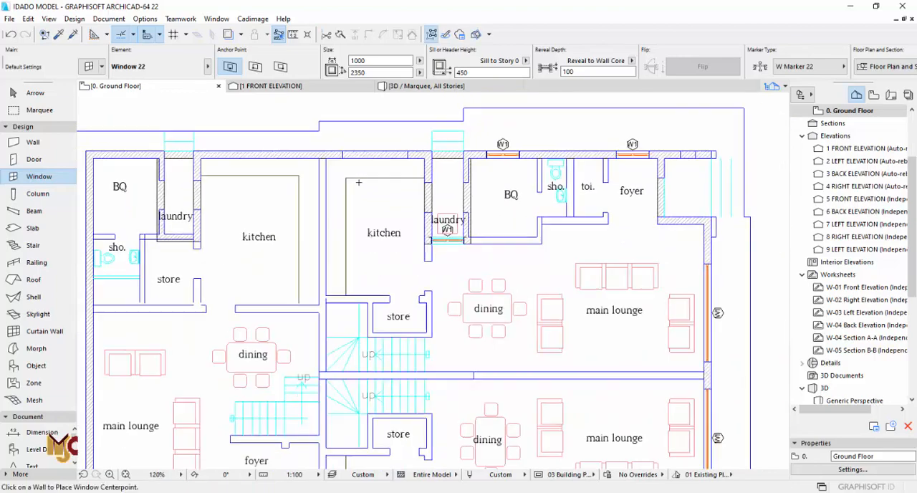
pyautogui.moveTo(426, 350); pyautogui.dragTo(427, 202, button='middle')
pyautogui.scroll(3, 438, 355)
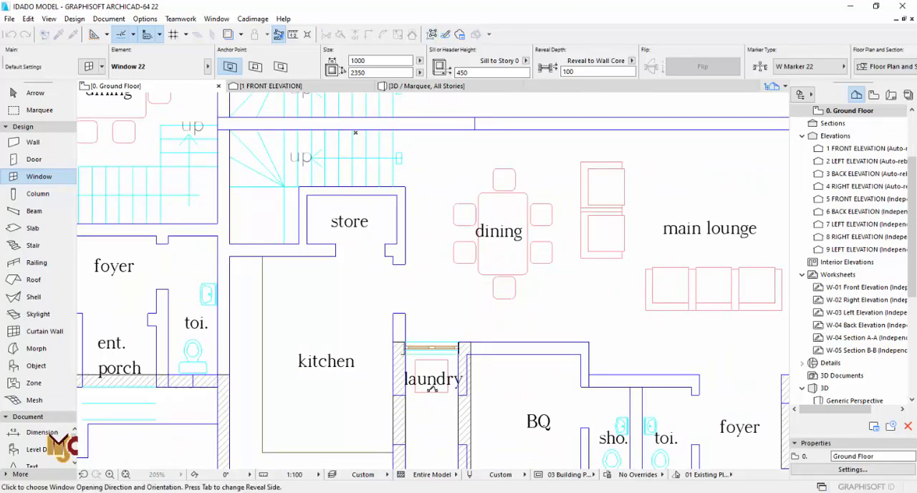
pyautogui.click(432, 387)
pyautogui.scroll(-5, 323, 287)
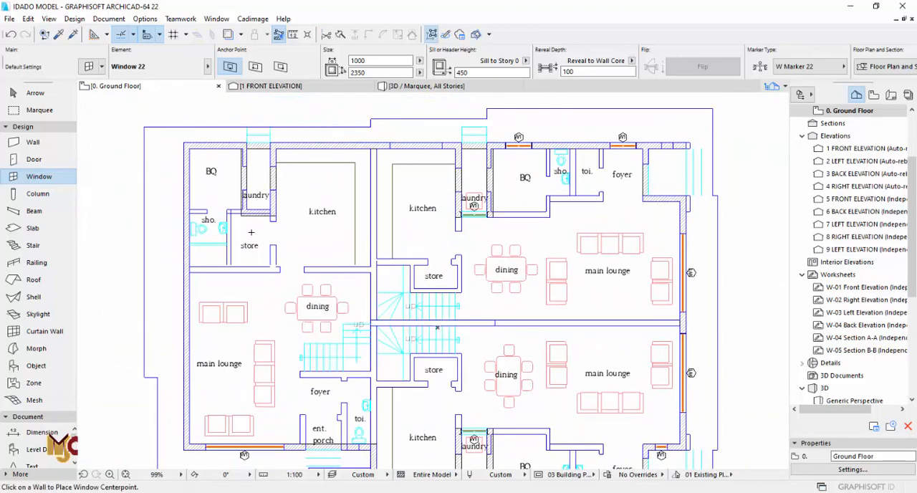
# - Place a 1000 × 2350 window centred above the left unit's BQ room in the upper outer wall, then leave window placement
pyautogui.scroll(4, 251, 232)
pyautogui.moveTo(174, 154); pyautogui.dragTo(297, 229, button='middle')
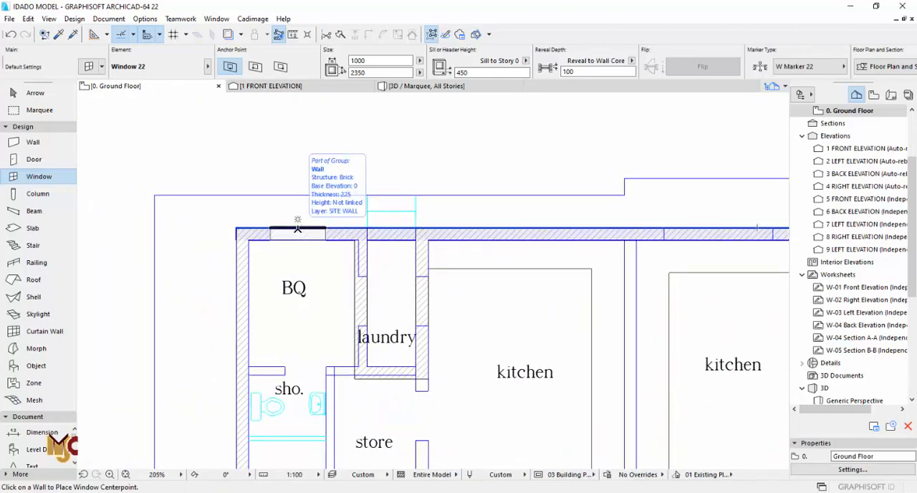
pyautogui.click(297, 229)
pyautogui.click(304, 179)
pyautogui.scroll(-4, 309, 177)
pyautogui.moveTo(294, 461); pyautogui.dragTo(277, 377, button='middle')
pyautogui.moveTo(475, 322); pyautogui.dragTo(311, 287, button='middle')
pyautogui.moveTo(463, 358); pyautogui.dragTo(445, 357, button='middle')
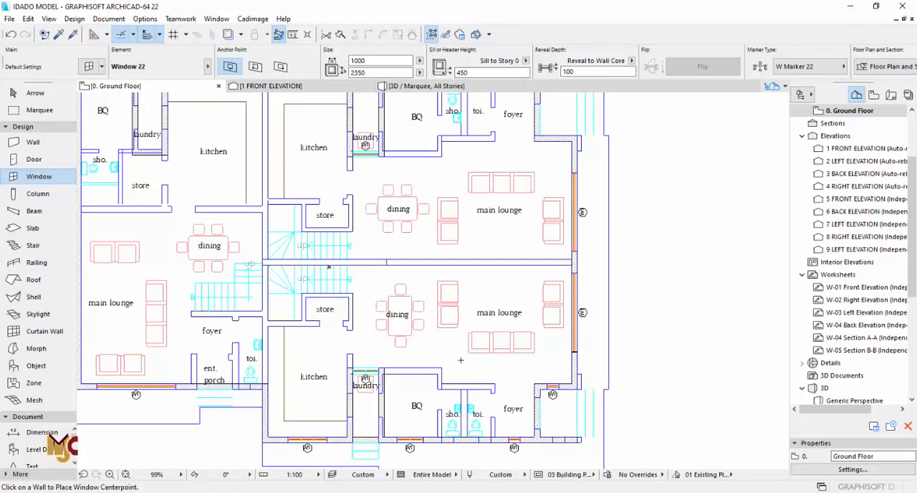
pyautogui.moveTo(422, 413); pyautogui.dragTo(403, 362, button='middle')
pyautogui.scroll(-3, 396, 364)
pyautogui.press('Escape')
pyautogui.scroll(2, 441, 389)
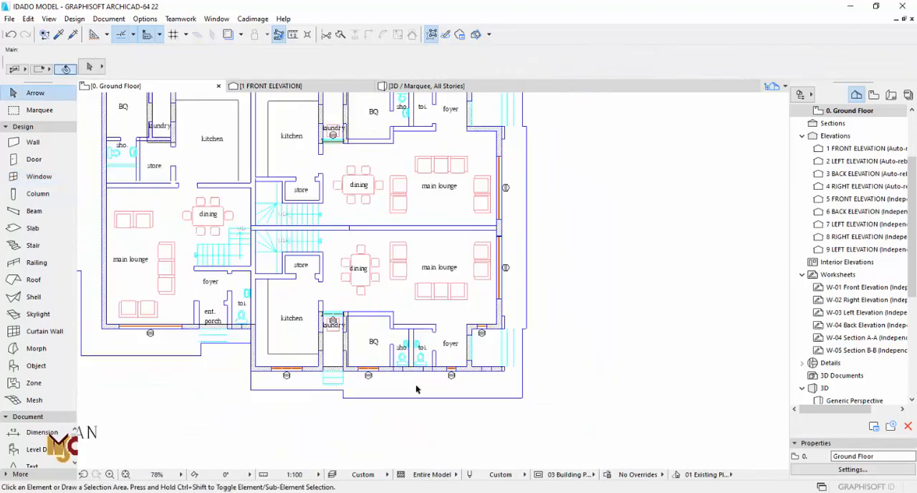
# - Pick up the settings of the bathroom window in the outer wall of the neighbouring house on the site plan
pyautogui.scroll(7, 401, 380)
pyautogui.scroll(-12, 387, 333)
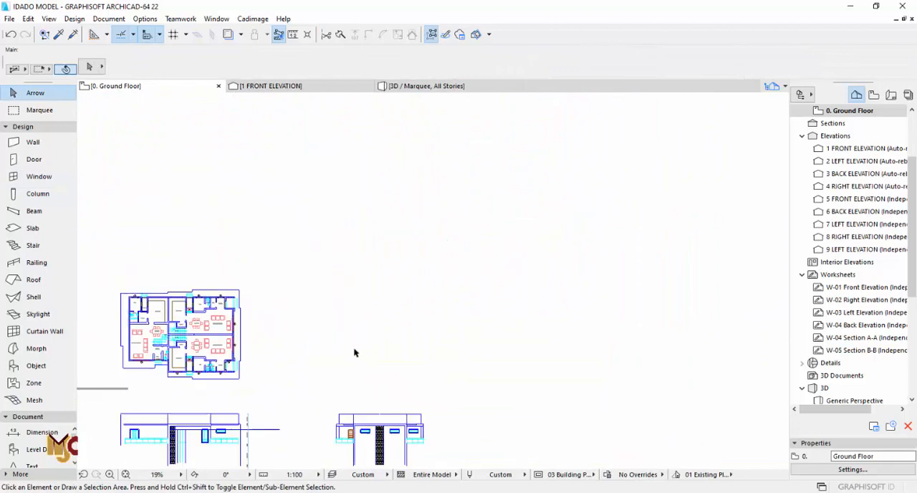
pyautogui.scroll(-3, 355, 353)
pyautogui.moveTo(584, 383); pyautogui.dragTo(242, 230, button='middle')
pyautogui.scroll(7, 469, 312)
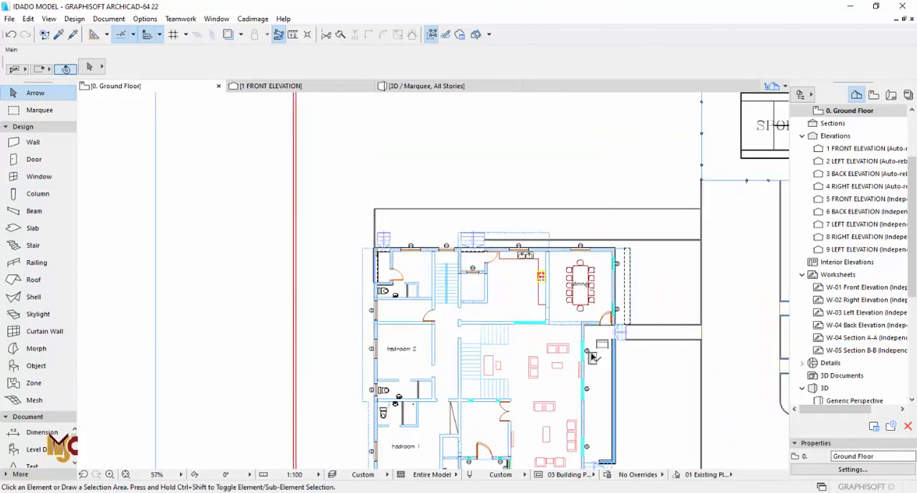
pyautogui.scroll(5, 591, 358)
pyautogui.scroll(4, 338, 301)
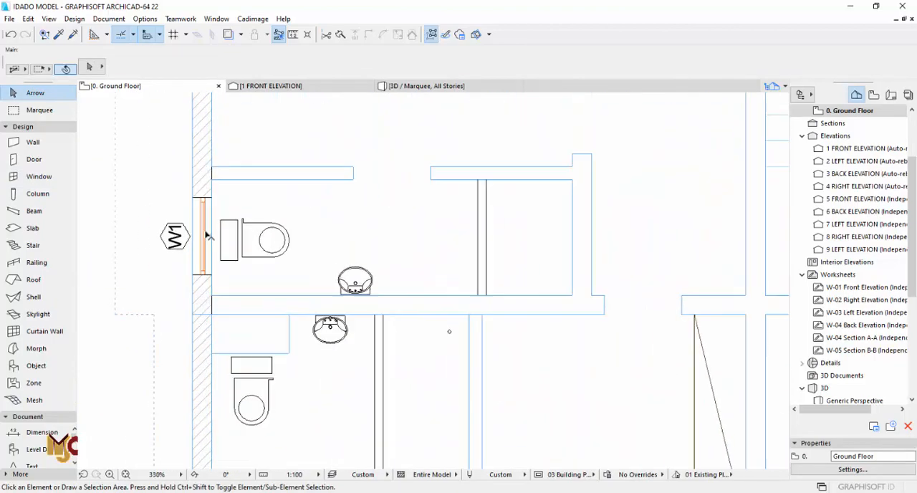
pyautogui.scroll(2, 207, 235)
pyautogui.keyDown('alt'); pyautogui.click(216, 248); pyautogui.keyUp('alt')
# - Place a 900 × 1300 Vertical Multi-Sash Window with a 1500 sill in the outer wall of the lower-right unit's shower room
pyautogui.scroll(-17, 566, 323)
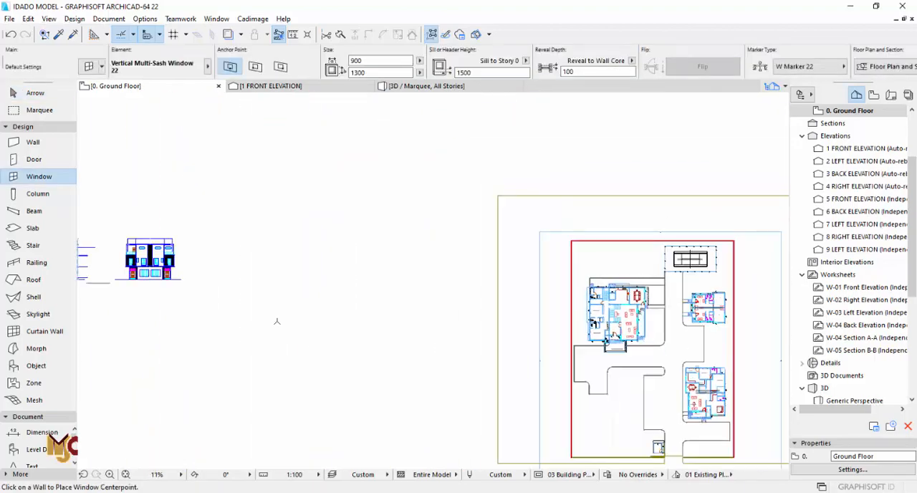
pyautogui.moveTo(277, 320); pyautogui.dragTo(521, 334, button='middle')
pyautogui.scroll(8, 285, 214)
pyautogui.scroll(10, 395, 322)
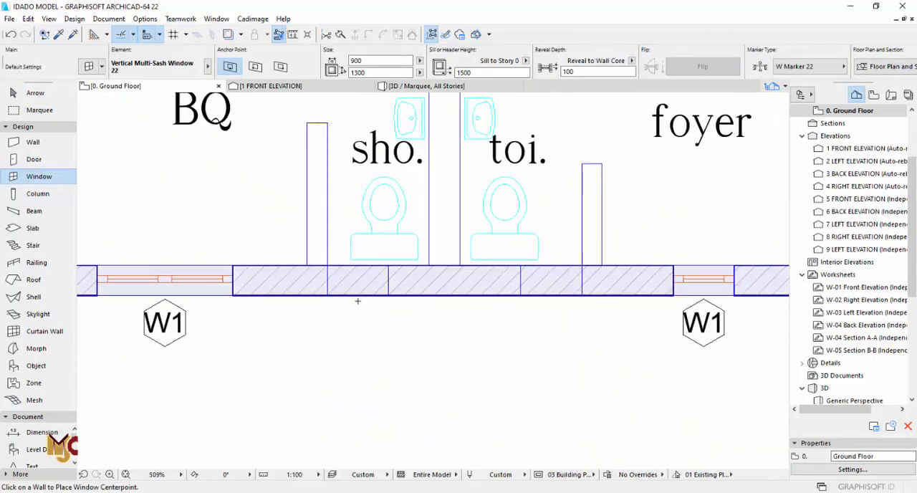
pyautogui.click(359, 290)
pyautogui.press('Escape')
# - Stretch both edges of the shower-room window to the drawn opening, giving it a width of 450
pyautogui.click(408, 289)
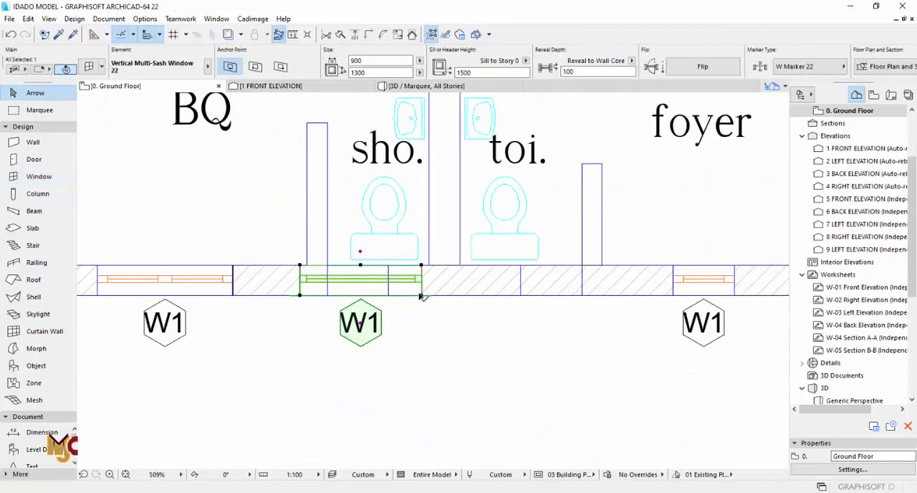
pyautogui.click(421, 294)
pyautogui.click(389, 295)
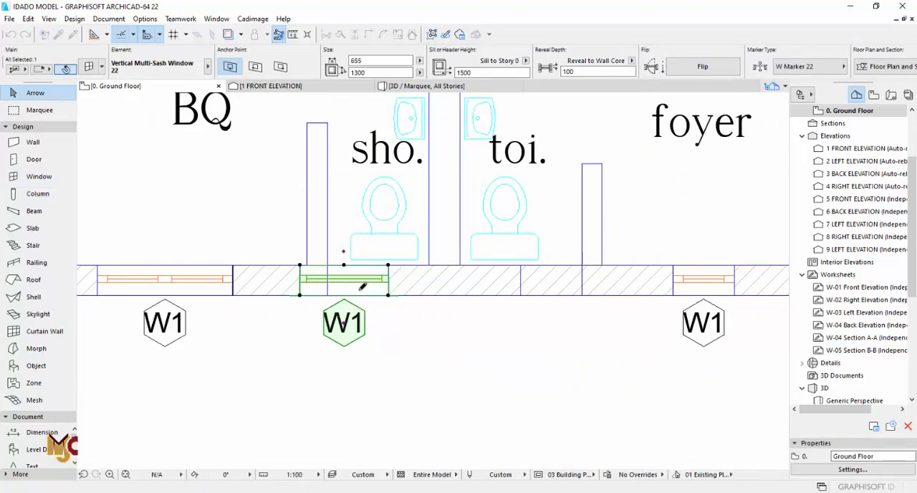
pyautogui.click(328, 290)
pyautogui.press('Escape')
# - Place 450 × 1300 windows in the drawn outer-wall openings of the lower-right unit's toilet and the upper-right unit's shower room
pyautogui.keyDown('alt'); pyautogui.click(487, 290); pyautogui.keyUp('alt')
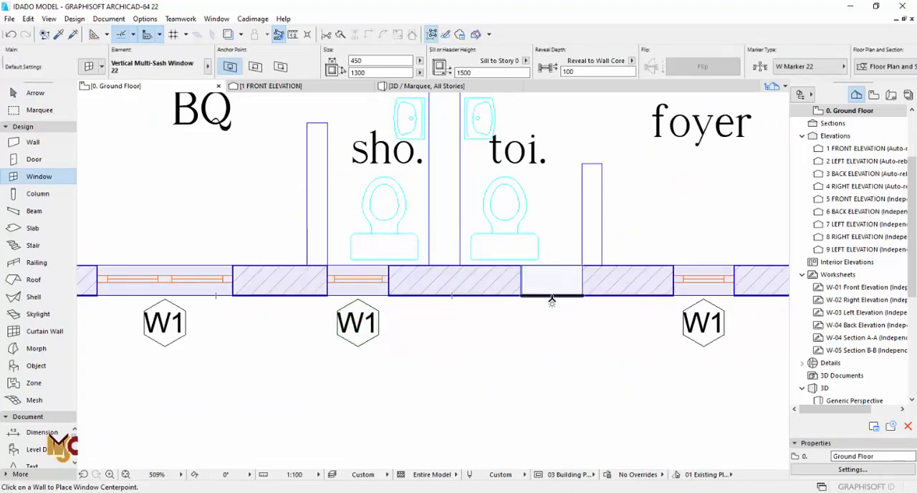
pyautogui.scroll(-5, 416, 372)
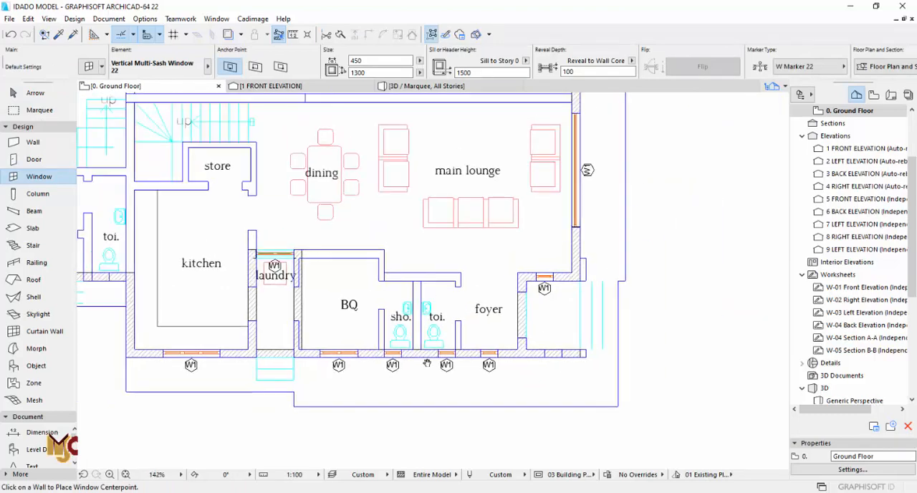
pyautogui.moveTo(435, 411); pyautogui.dragTo(436, 491, button='middle')
pyautogui.moveTo(323, 315); pyautogui.dragTo(493, 312, button='middle')
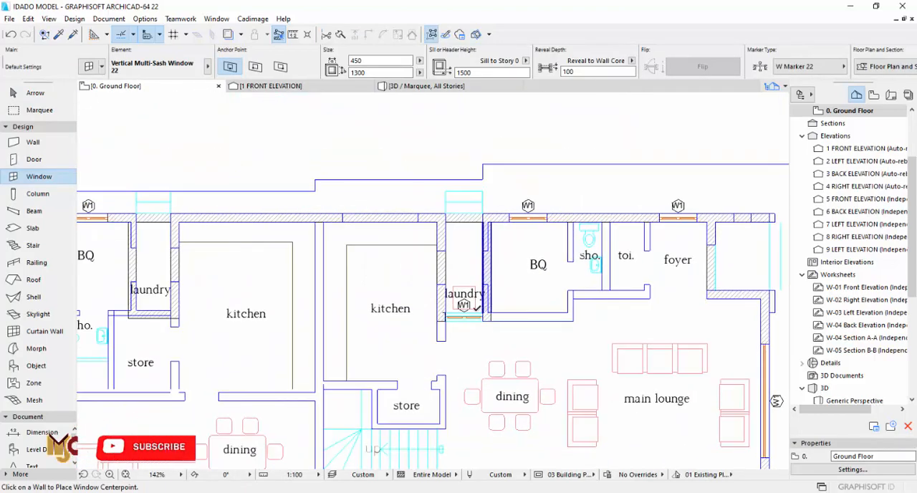
pyautogui.scroll(-3, 374, 245)
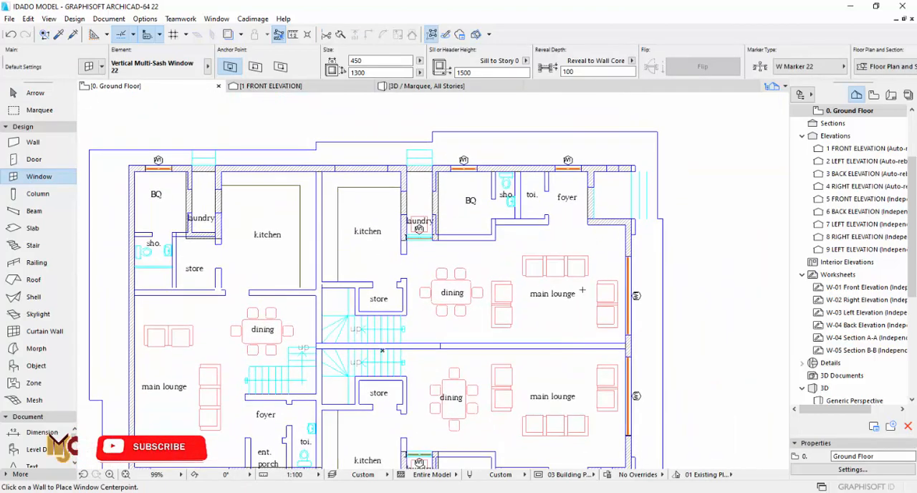
pyautogui.scroll(6, 515, 165)
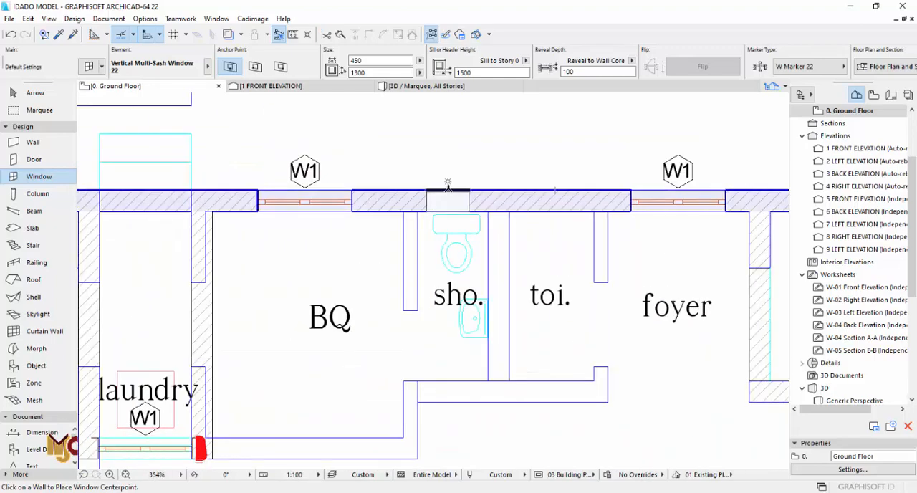
pyautogui.click(447, 188)
pyautogui.scroll(-6, 559, 222)
# - Place a 450 × 1300 window in the outer side wall of the left unit's shower room
pyautogui.scroll(2, 280, 226)
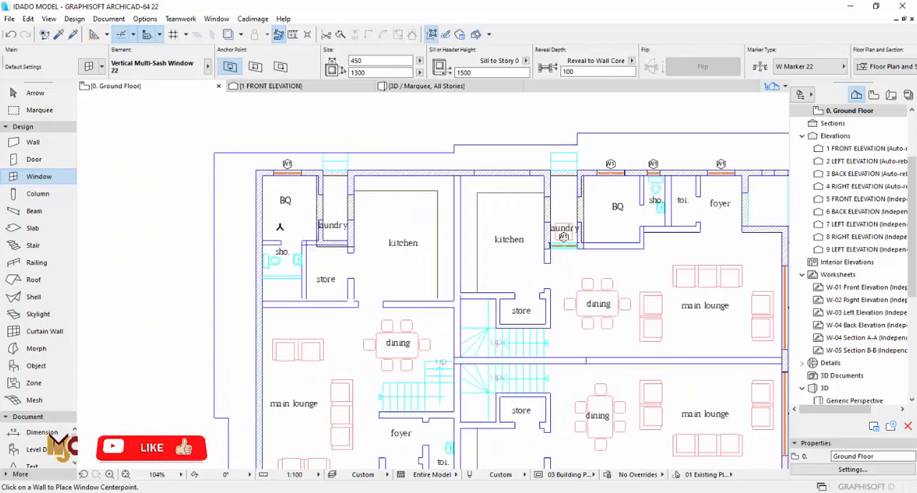
pyautogui.scroll(3, 273, 256)
pyautogui.click(243, 266)
pyautogui.click(193, 265)
pyautogui.scroll(-3, 278, 179)
pyautogui.moveTo(297, 316); pyautogui.dragTo(294, 280, button='middle')
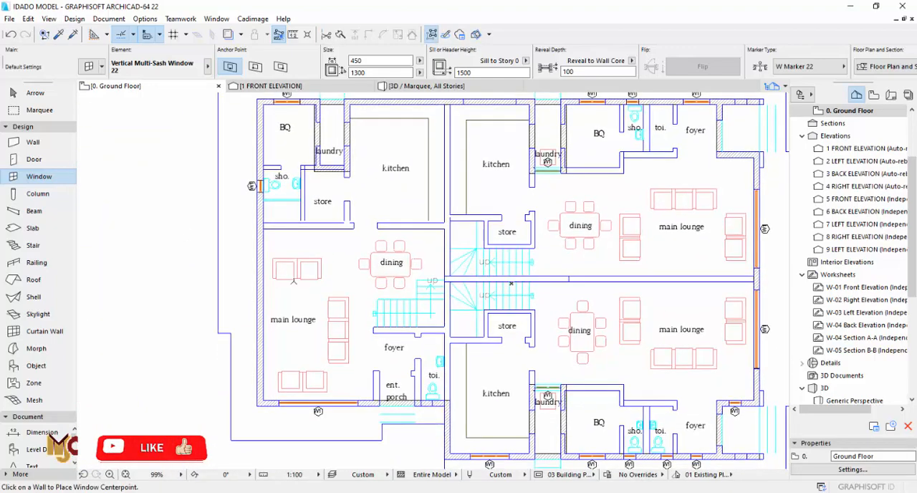
# - Place a 450 × 1300 window in the left unit's toilet wall, on the half nearest the entrance porch
pyautogui.moveTo(411, 399); pyautogui.dragTo(358, 344, button='middle')
pyautogui.scroll(7, 361, 344)
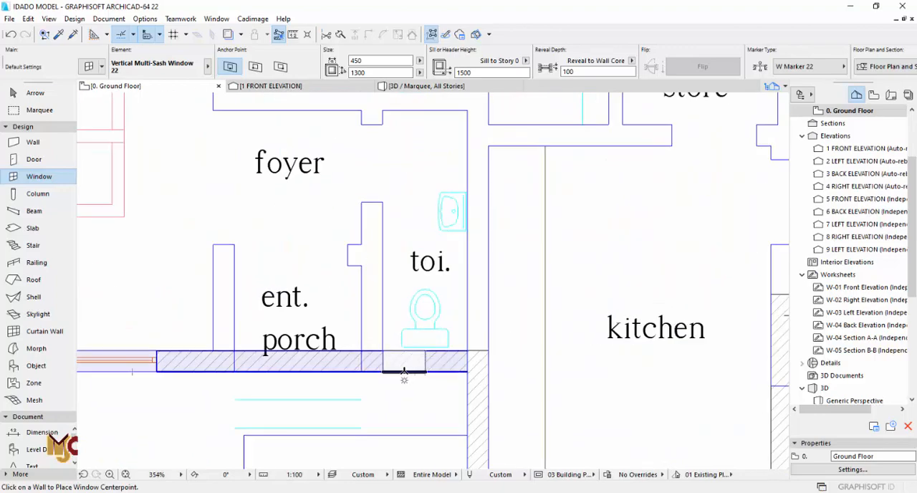
pyautogui.click(404, 373)
pyautogui.scroll(-3, 404, 372)
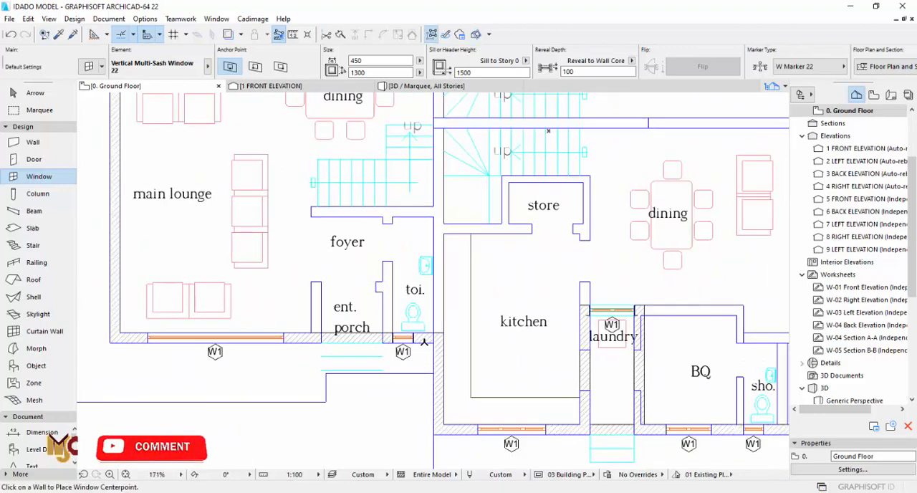
# - Place a 450 × 1300 window in the left unit's toilet wall, on the half next to the kitchen wall
pyautogui.scroll(3, 421, 337)
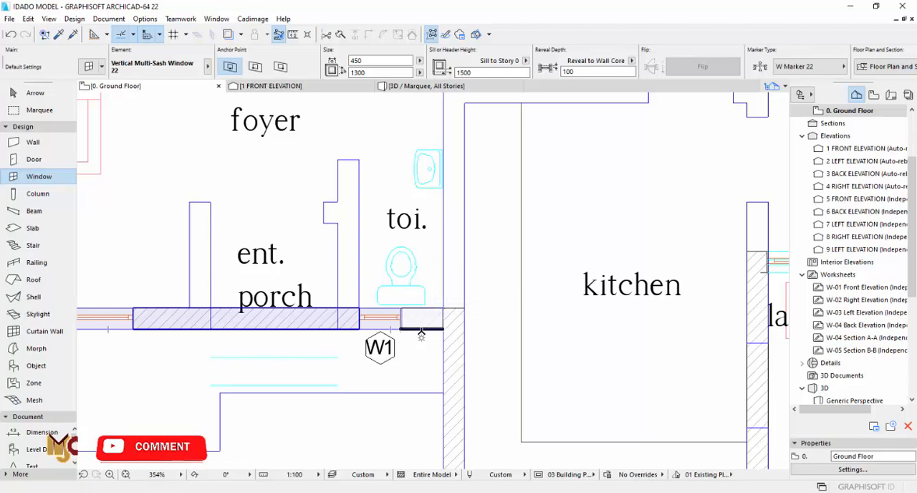
pyautogui.click(421, 329)
pyautogui.press('Escape')
# - Delete the toilet window on the entrance-porch half of the left unit's outer wall
pyautogui.scroll(5, 392, 317)
pyautogui.click(385, 316)
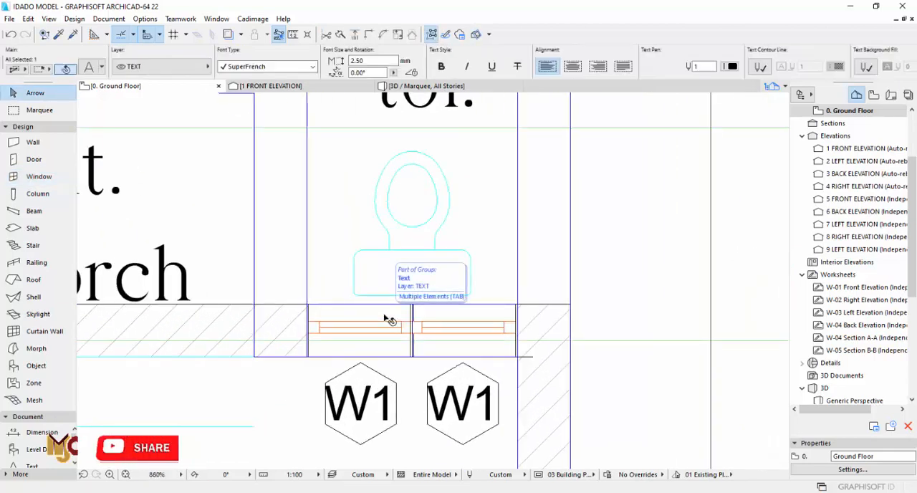
pyautogui.press('Escape')
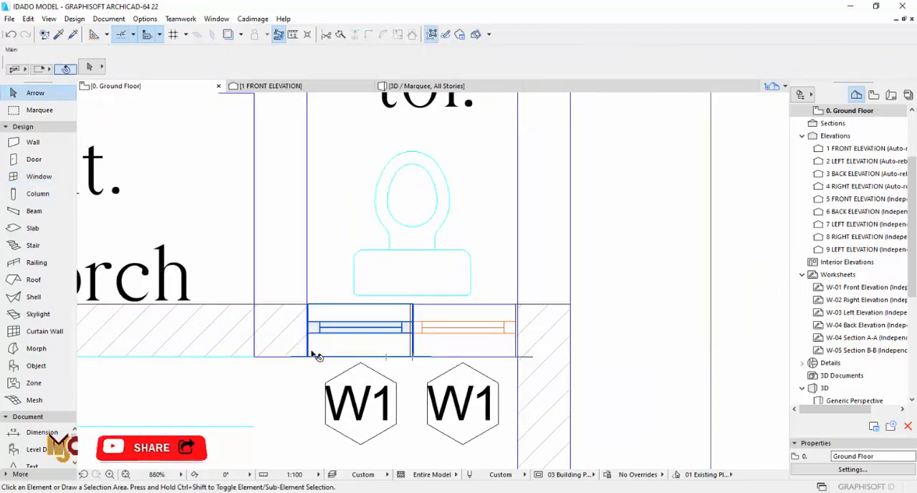
pyautogui.click(312, 351)
pyautogui.press('Delete')
# - Select the left unit's remaining toilet window and check its edges against the drawn opening
pyautogui.scroll(3, 432, 340)
pyautogui.click(385, 294)
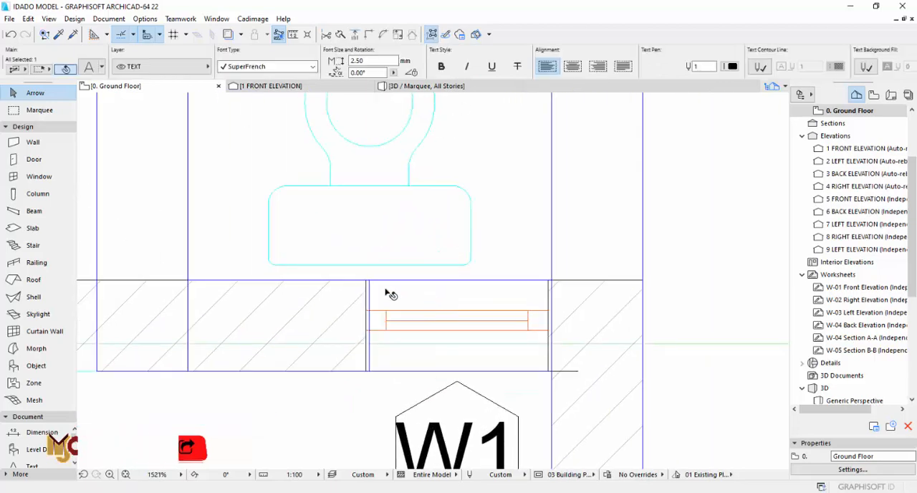
pyautogui.press('Escape')
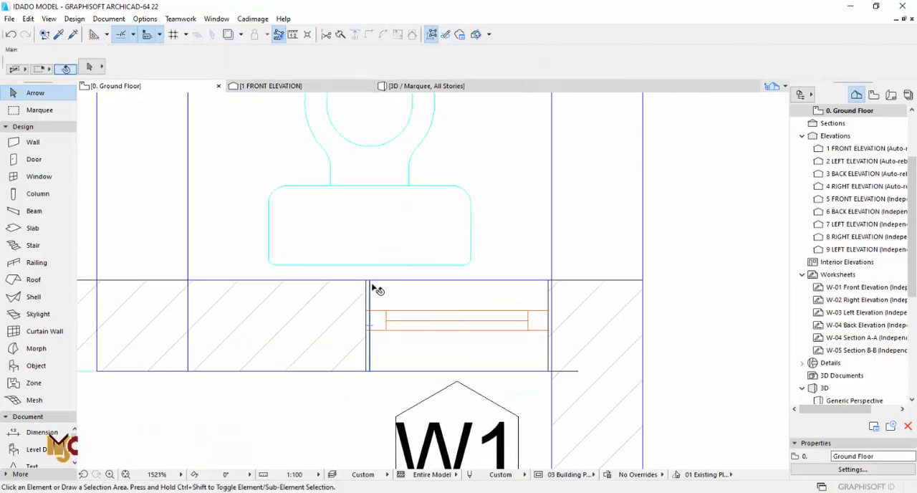
pyautogui.click(378, 358)
pyautogui.scroll(-10, 378, 362)
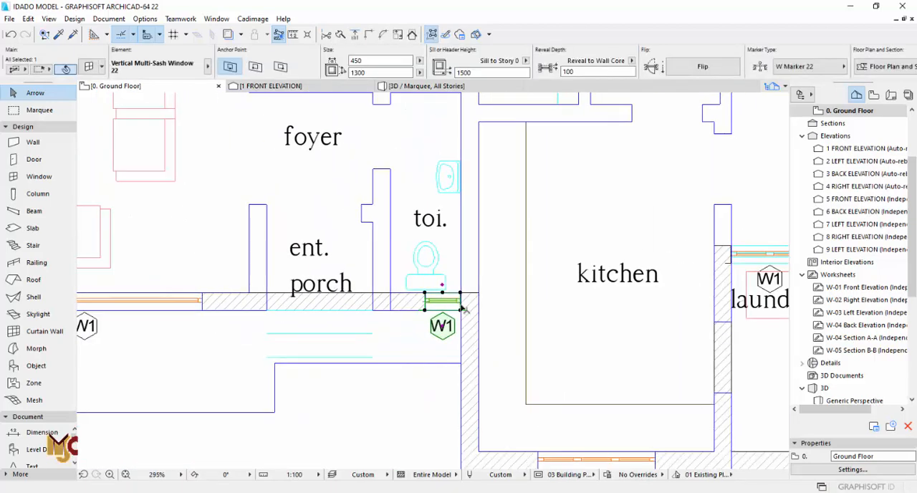
pyautogui.press('Escape')
# - Pick up the settings of the triple window in the lower-right unit's kitchen wall
pyautogui.scroll(-2, 530, 320)
pyautogui.moveTo(543, 322); pyautogui.dragTo(350, 309, button='middle')
pyautogui.scroll(-1, 400, 322)
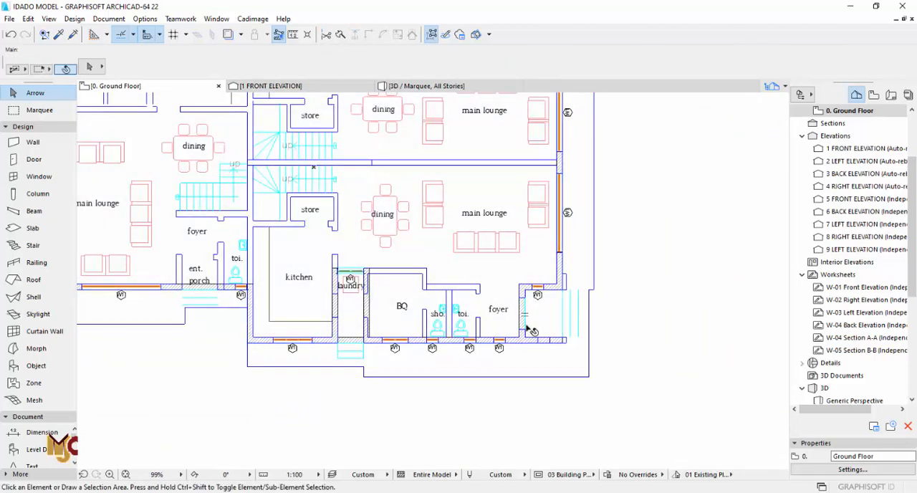
pyautogui.scroll(-2, 467, 281)
pyautogui.moveTo(467, 282); pyautogui.dragTo(467, 360, button='middle')
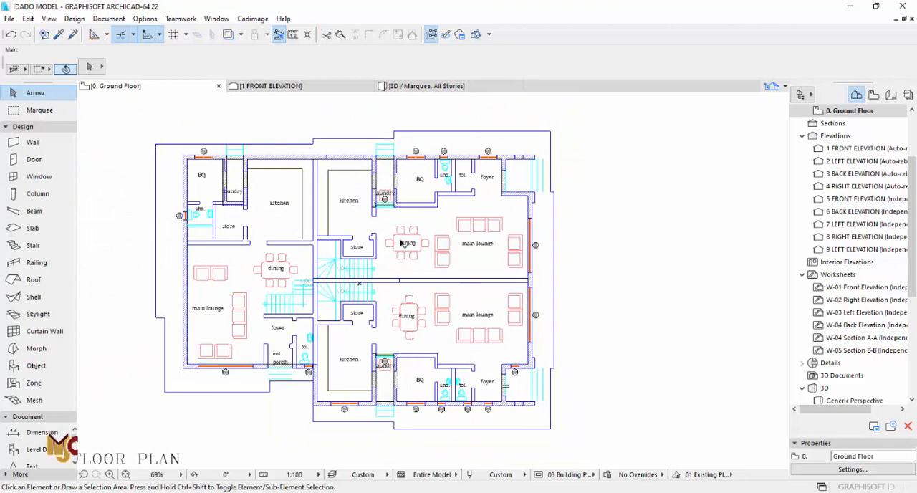
pyautogui.scroll(11, 330, 406)
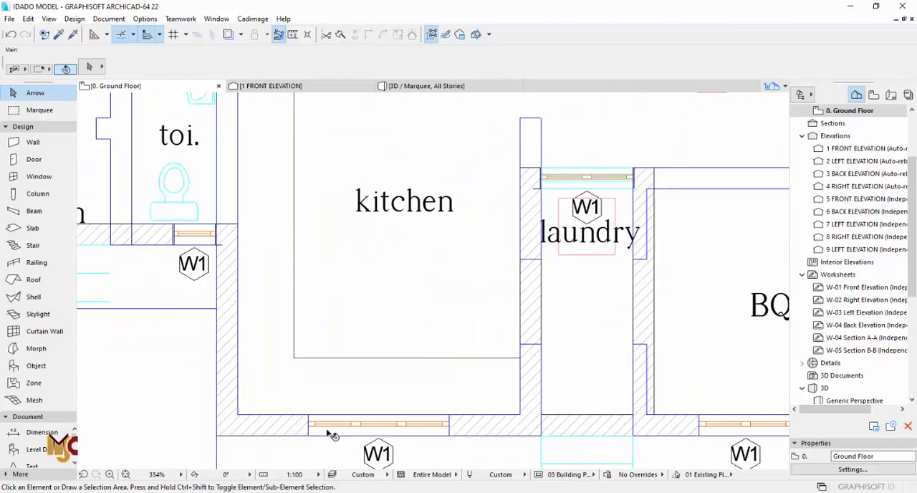
pyautogui.keyDown('alt'); pyautogui.click(332, 411); pyautogui.keyUp('alt')
# - Place a 1500 × 1900 Triple Window with a 900 sill in the upper outer wall of the upper-right unit's kitchen
pyautogui.scroll(-10, 382, 414)
pyautogui.scroll(9, 404, 286)
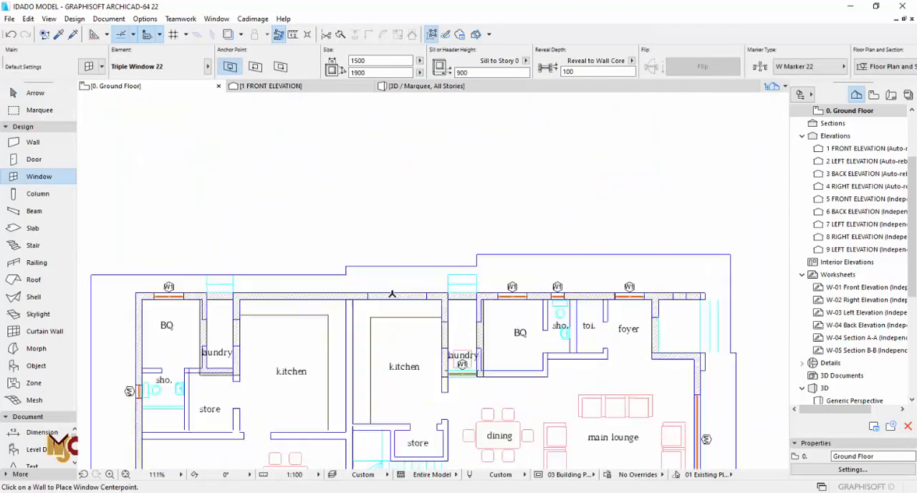
pyautogui.click(404, 288)
pyautogui.press('Escape')
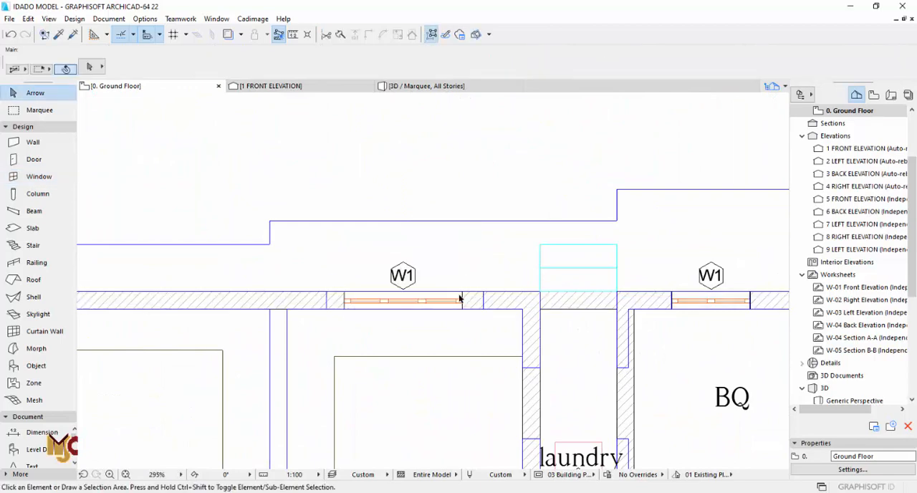
# - Stretch the upper-right kitchen window to both ends of its drawn opening, giving it a width of 2000
pyautogui.moveTo(462, 294); pyautogui.dragTo(484, 294)
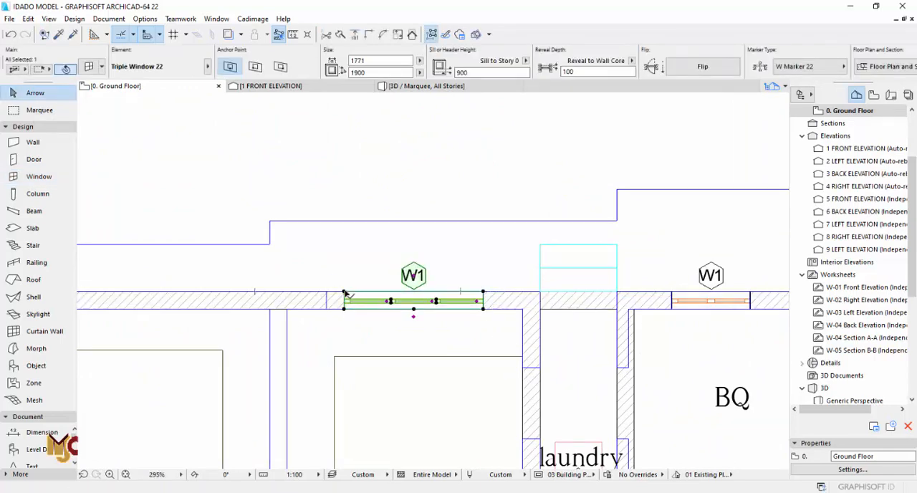
pyautogui.press('Escape')
pyautogui.scroll(-6, 434, 327)
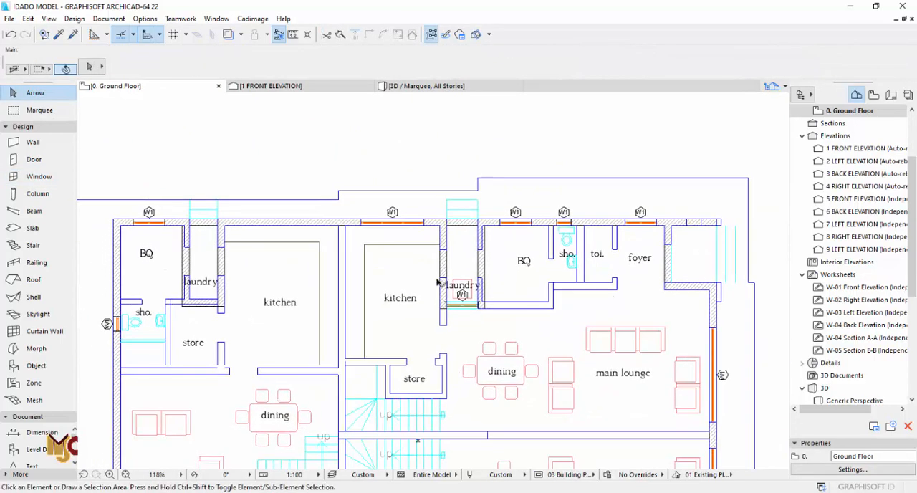
# - Copy the widened kitchen window's settings and place a 2000 × 1900 triple window in the left unit's kitchen outer wall
pyautogui.scroll(8, 431, 188)
pyautogui.keyDown('alt'); pyautogui.click(405, 249); pyautogui.keyUp('alt')
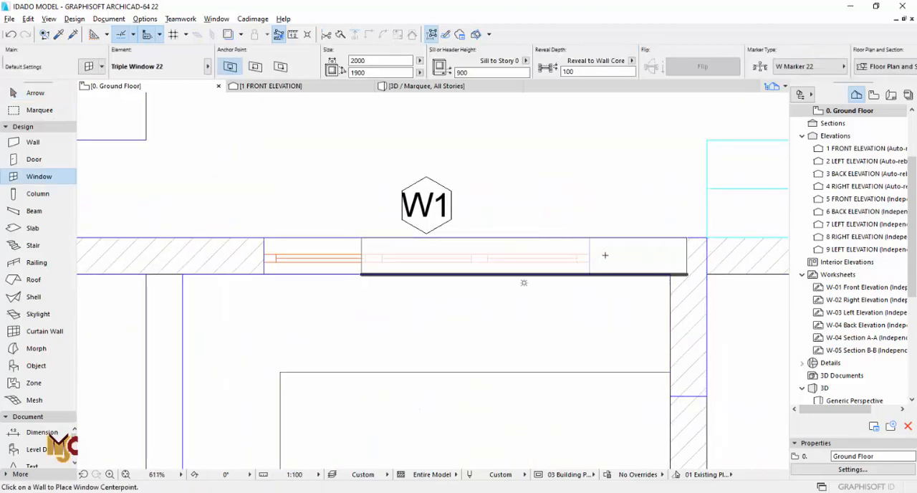
pyautogui.scroll(-6, 606, 254)
pyautogui.click(359, 223)
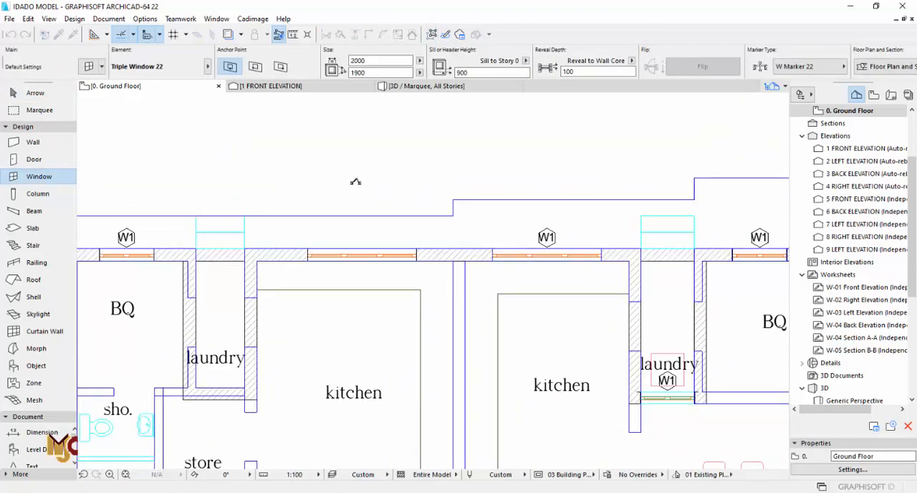
pyautogui.press('Escape')
# - Examine the outer walls at the lower-right unit's laundry and the left unit's entrance porch
pyautogui.scroll(-3, 356, 182)
pyautogui.moveTo(367, 334); pyautogui.dragTo(355, 268, button='middle')
pyautogui.scroll(-3, 356, 268)
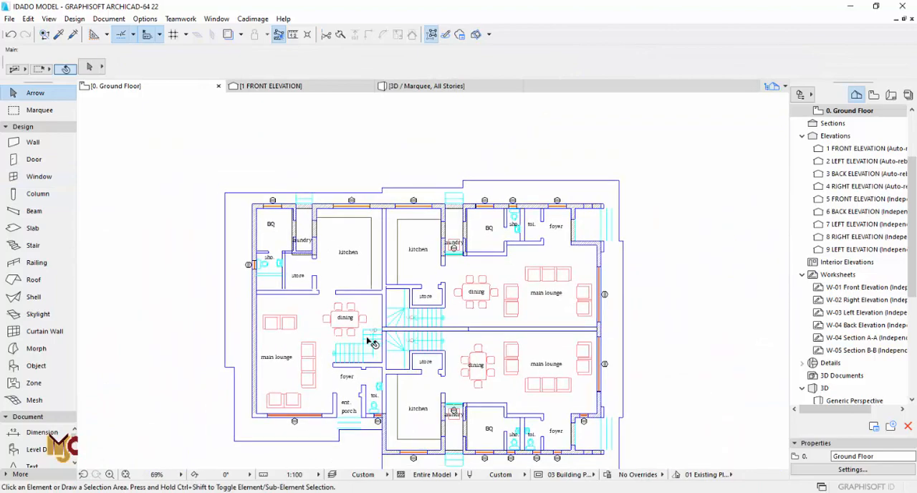
pyautogui.scroll(3, 336, 359)
pyautogui.scroll(-2, 336, 358)
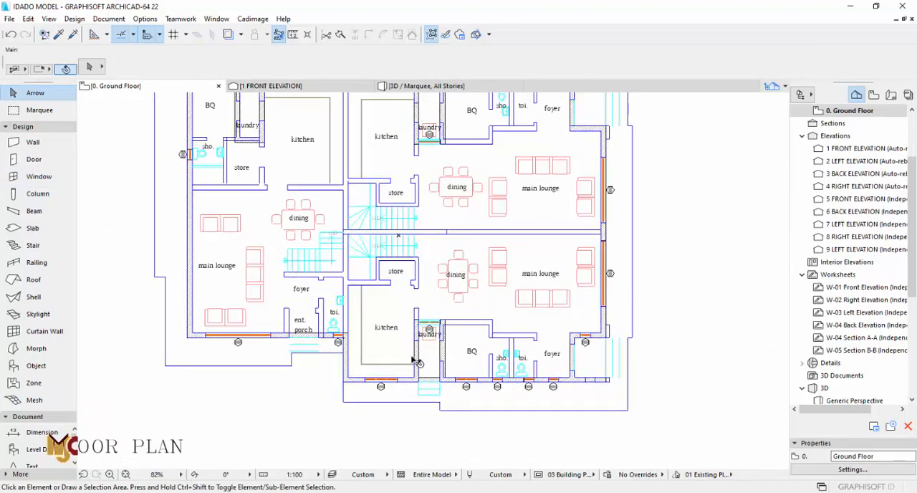
pyautogui.scroll(8, 444, 380)
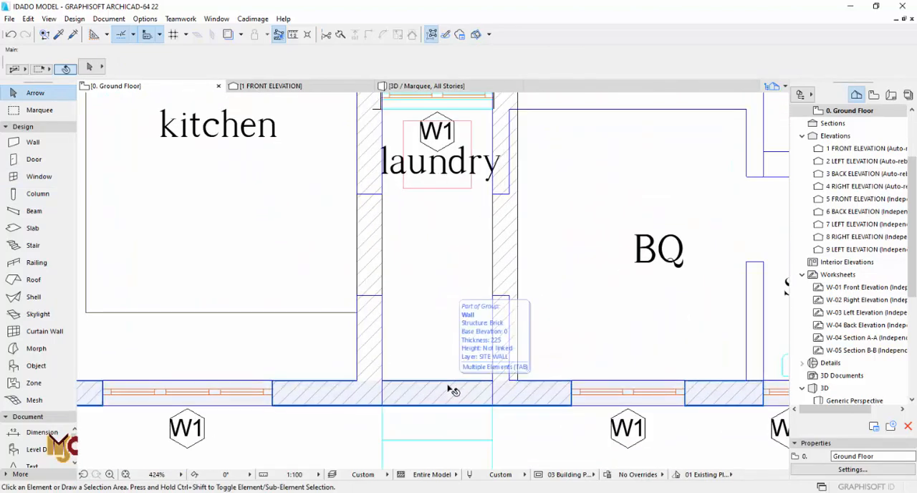
pyautogui.scroll(-7, 392, 381)
pyautogui.scroll(7, 293, 344)
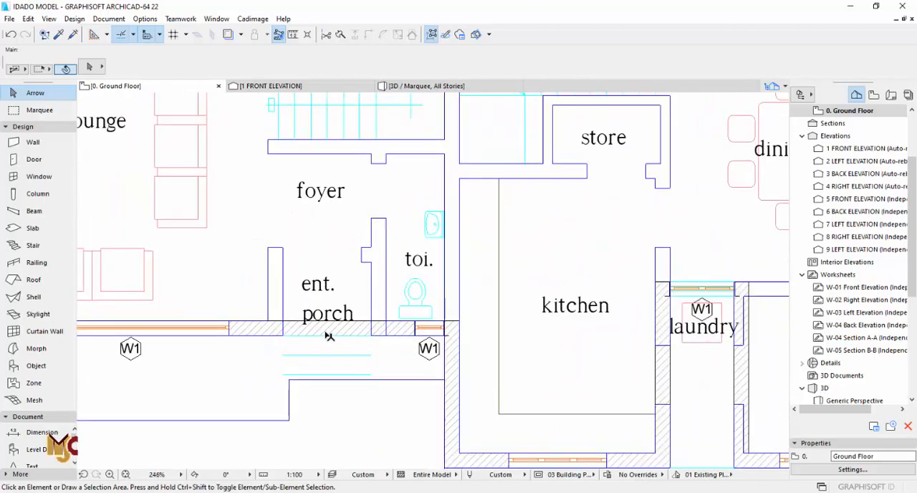
# - Examine the outer walls at the entrance porch and at the left and upper-right units' laundries
pyautogui.scroll(-7, 301, 337)
pyautogui.moveTo(434, 265); pyautogui.dragTo(399, 360, button='middle')
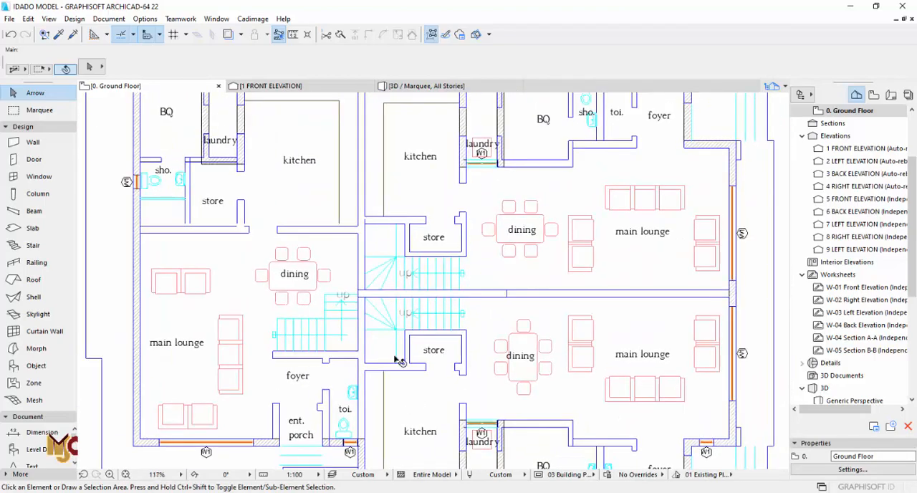
pyautogui.scroll(-3, 399, 359)
pyautogui.moveTo(323, 230); pyautogui.dragTo(328, 333, button='middle')
pyautogui.scroll(9, 294, 301)
pyautogui.scroll(-4, 278, 268)
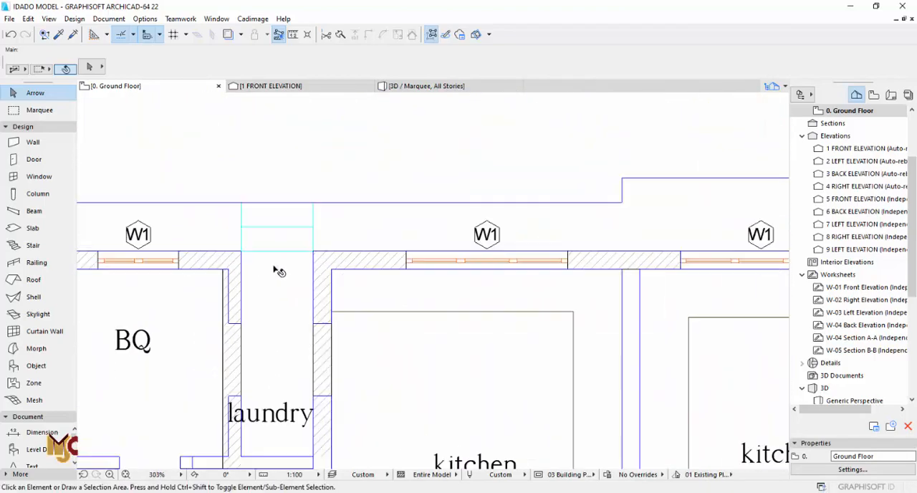
pyautogui.moveTo(557, 293); pyautogui.dragTo(444, 280, button='middle')
pyautogui.moveTo(580, 263); pyautogui.dragTo(495, 261, button='middle')
pyautogui.scroll(3, 525, 247)
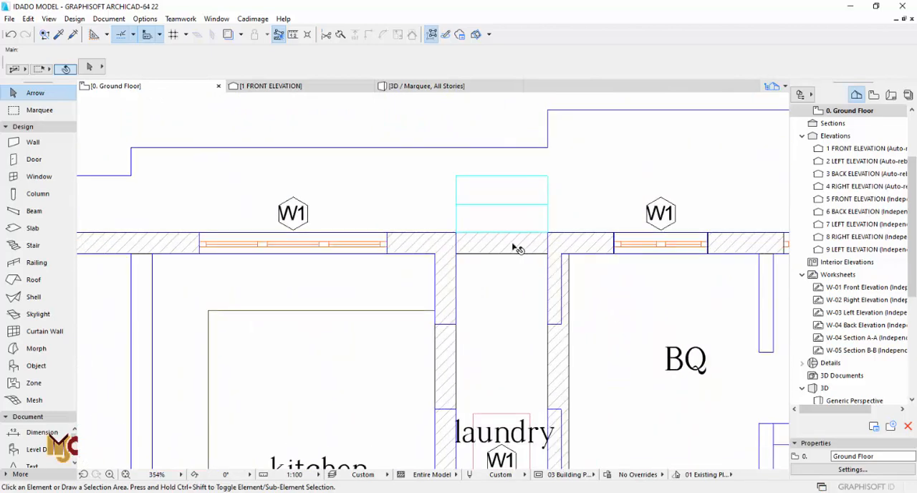
# - Undo the wall trims at the laundry openings so the outer walls run through again, and clear the selection
pyautogui.scroll(-3, 516, 247)
pyautogui.click(576, 252)
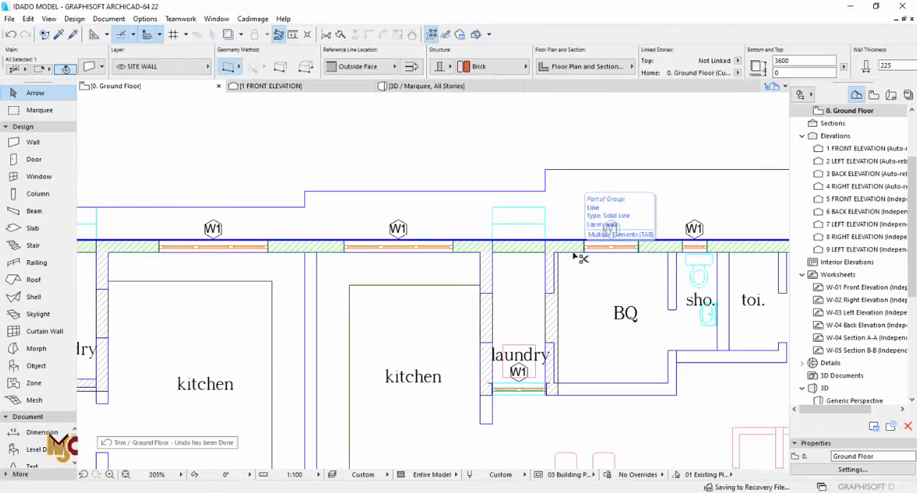
pyautogui.scroll(-3, 473, 297)
pyautogui.scroll(-2, 473, 303)
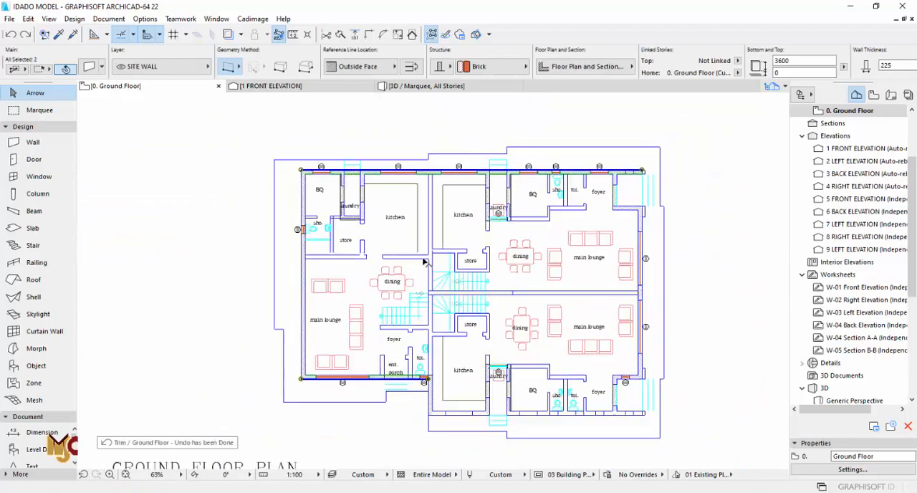
pyautogui.press('Escape')
pyautogui.scroll(4, 487, 396)
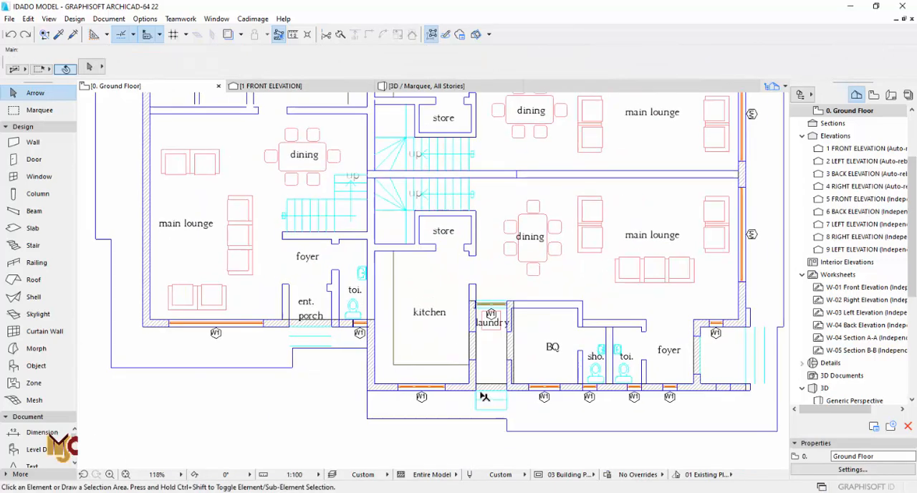
# - Choose Rectangular Window Opening 22 from the Empty Window Openings 22 folder as the default window type
pyautogui.click(39, 176)
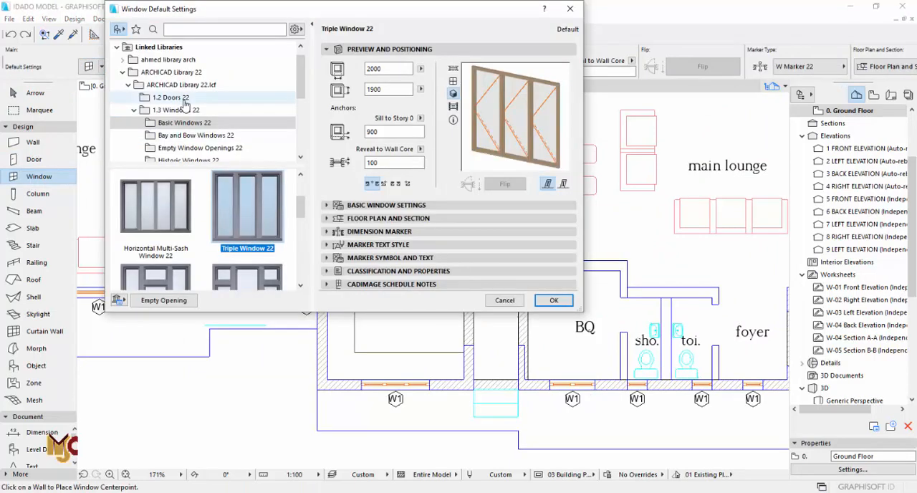
pyautogui.click(185, 146)
pyautogui.scroll(-4, 215, 215)
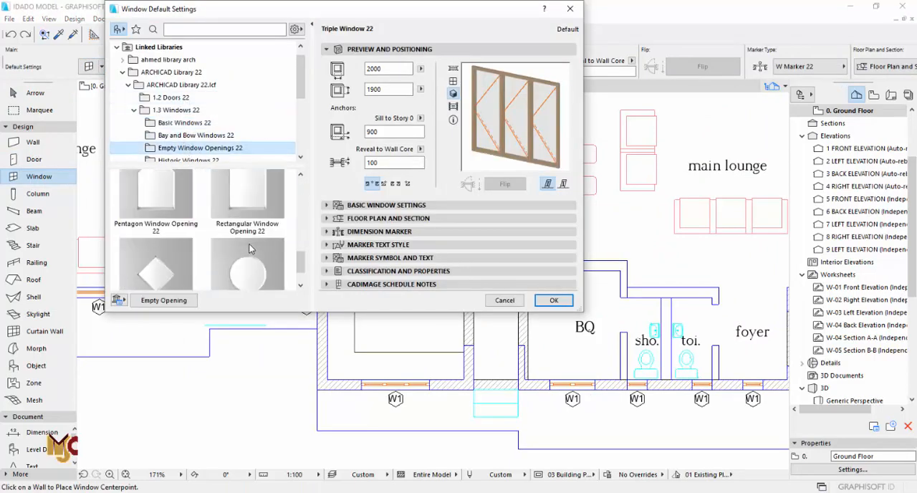
pyautogui.click(256, 220)
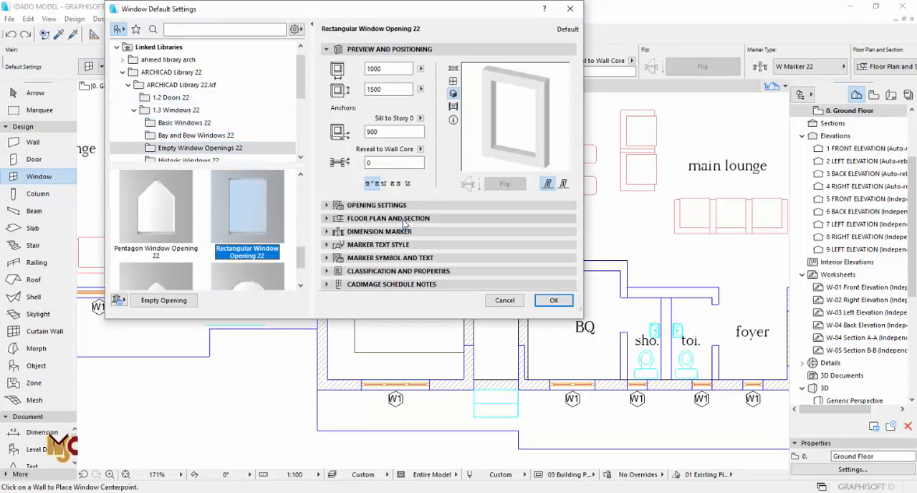
# - Override the empty opening's floor plan symbol line type with Dashed
pyautogui.click(398, 219)
pyautogui.click(501, 279)
pyautogui.click(511, 292)
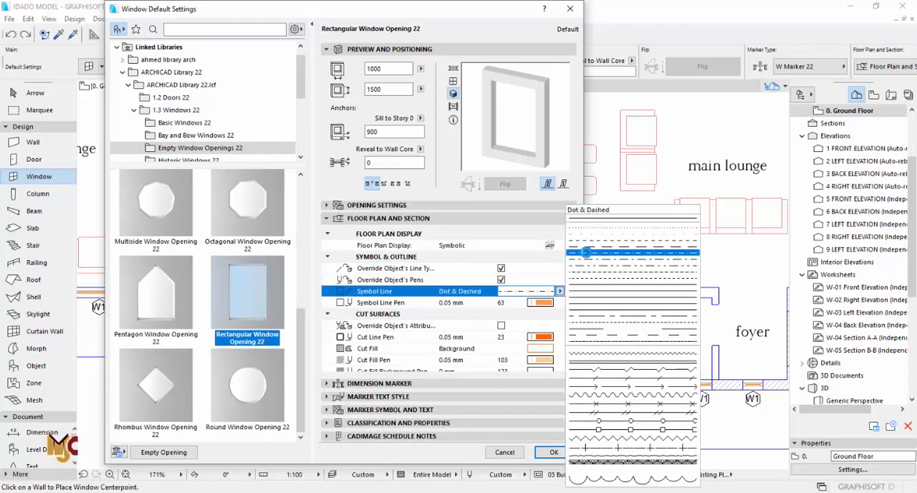
pyautogui.click(587, 243)
pyautogui.click(559, 290)
pyautogui.click(591, 243)
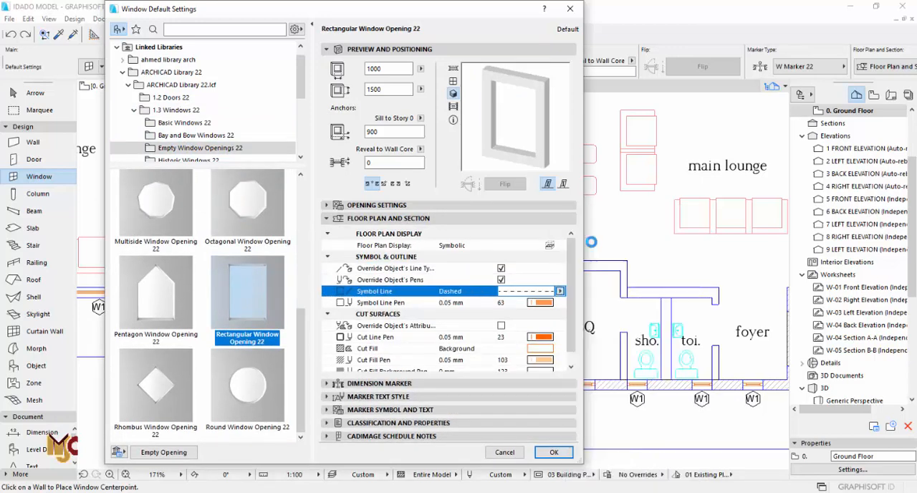
pyautogui.moveTo(570, 295); pyautogui.dragTo(571, 352)
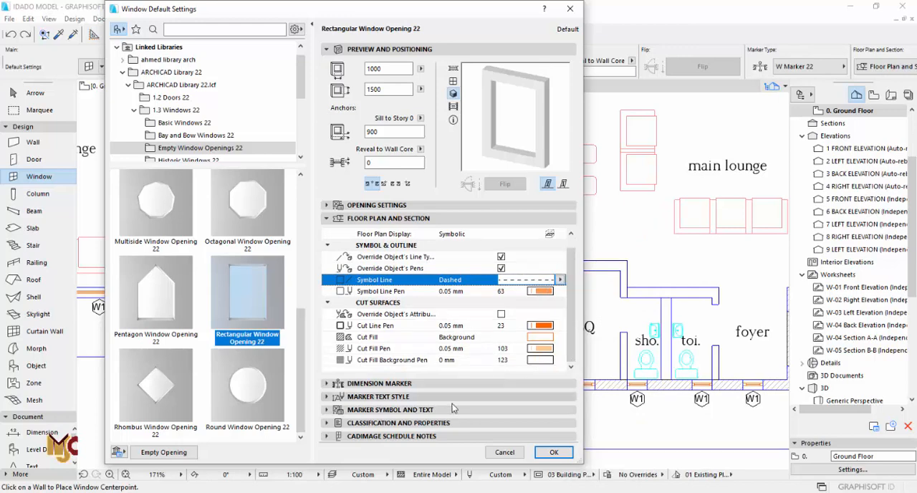
# - Set the empty opening's dimension marker to No Marker and its sill to 0, then accept the default settings
pyautogui.click(384, 412)
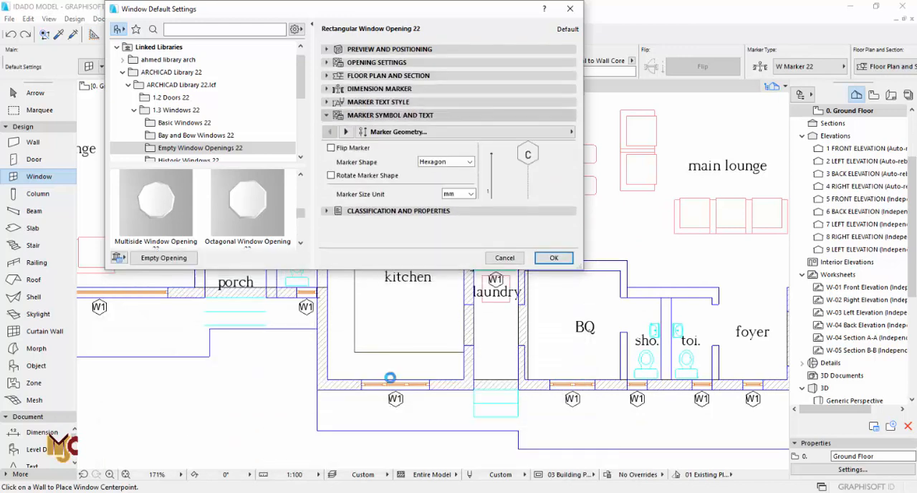
pyautogui.click(390, 103)
pyautogui.click(391, 91)
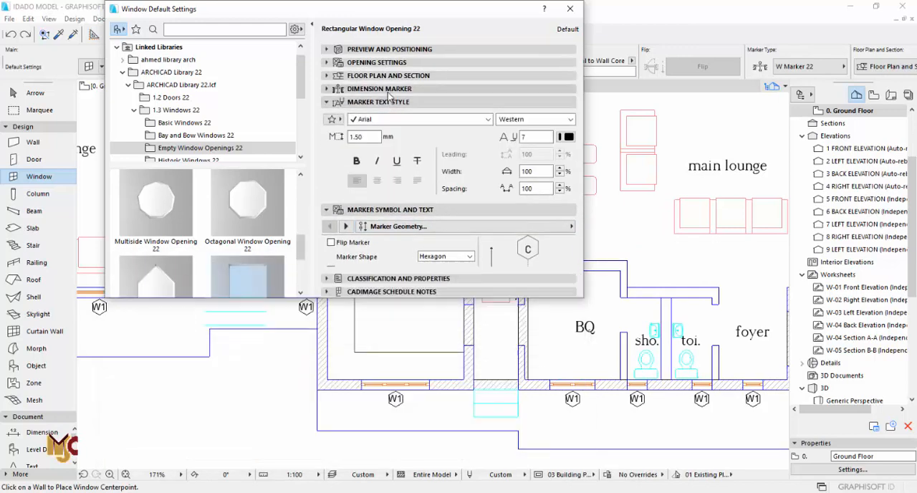
pyautogui.click(442, 102)
pyautogui.click(524, 114)
pyautogui.click(470, 106)
pyautogui.click(523, 104)
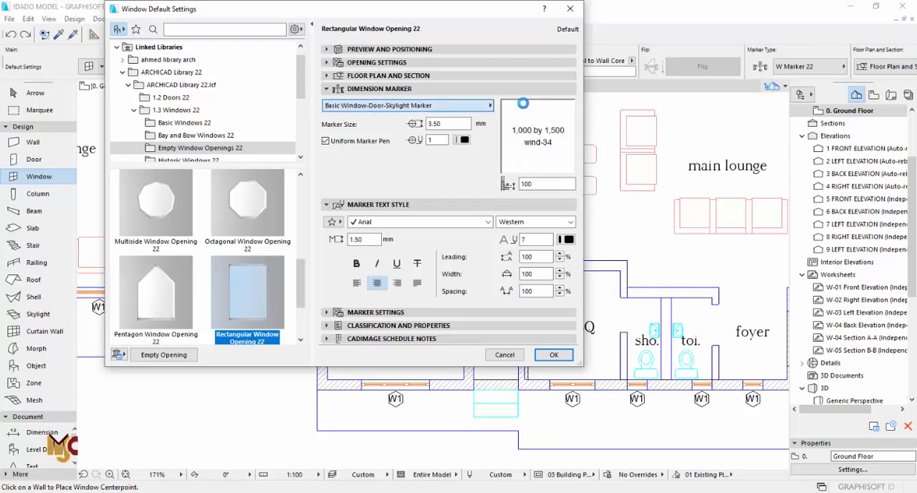
pyautogui.click(411, 50)
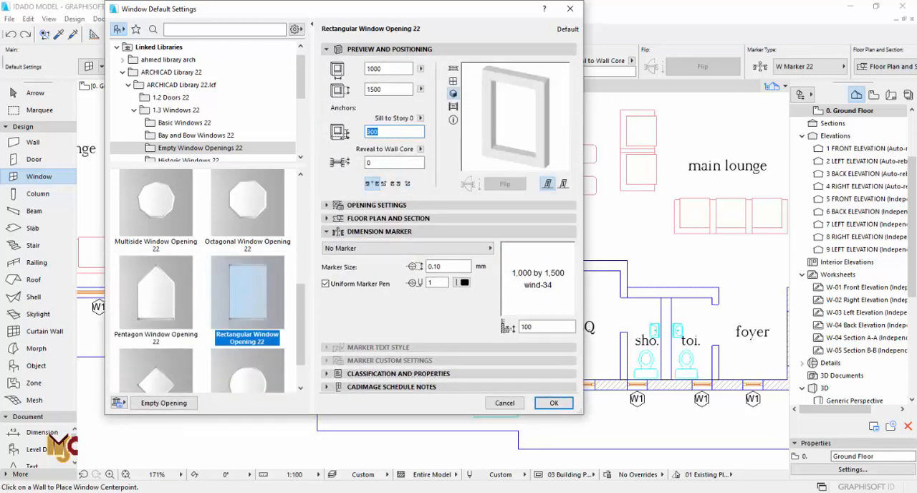
pyautogui.click(553, 402)
# - Place a 1000 × 1500 rectangular opening in the outer wall of the lower-right unit's laundry
pyautogui.scroll(3, 481, 387)
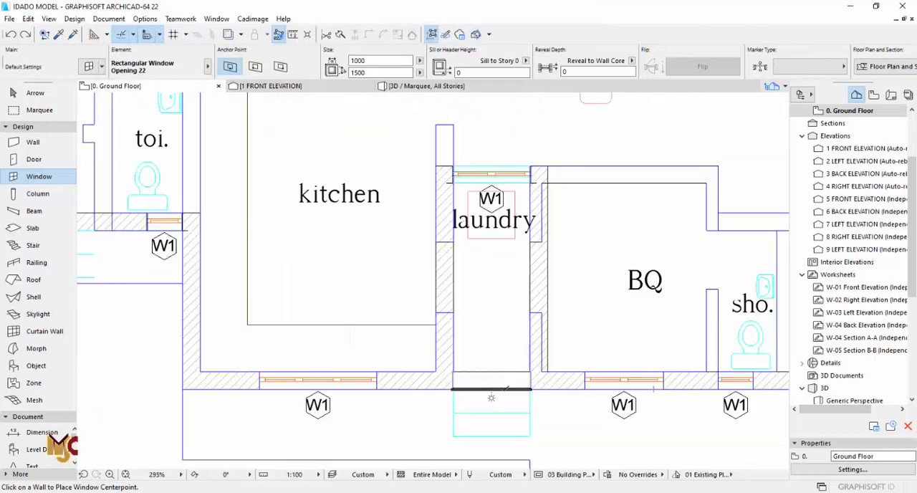
pyautogui.click(492, 391)
pyautogui.click(504, 379)
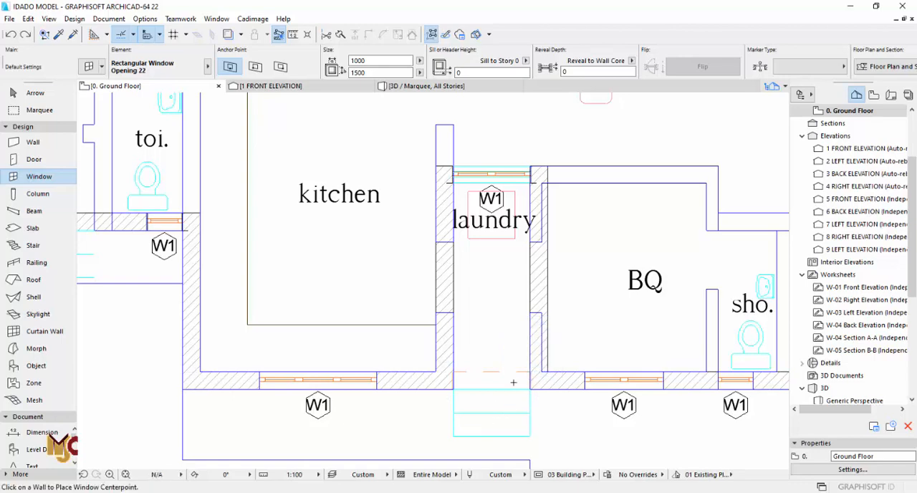
# - Set the height of the lower-right unit's laundry opening to 3000
pyautogui.press('Escape')
pyautogui.scroll(4, 509, 374)
pyautogui.click(520, 382)
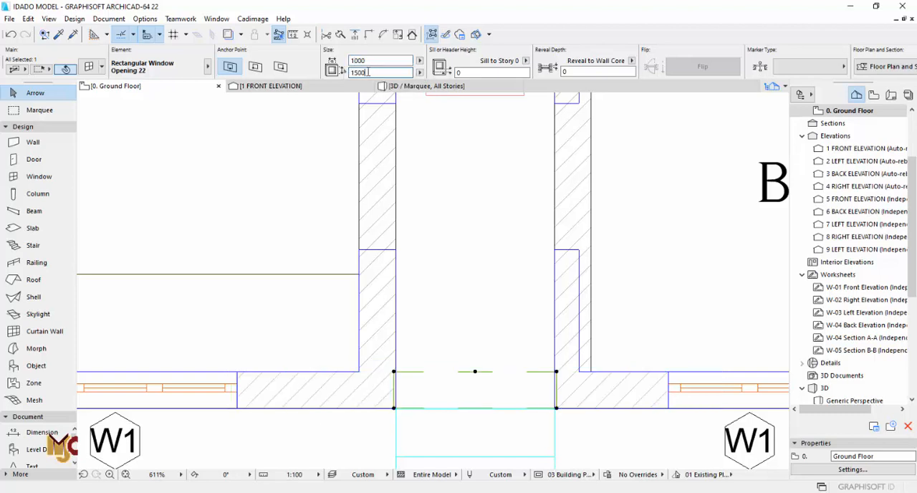
pyautogui.hotkey('ctrl', 't')
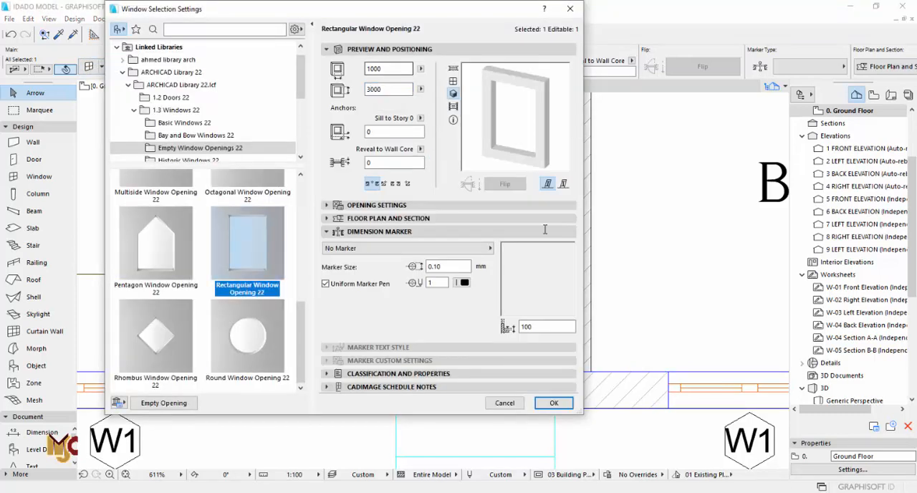
pyautogui.click(554, 402)
# - Stretch both ends of the lower-right laundry opening to the passage's wall faces, giving it a width of 975
pyautogui.scroll(5, 557, 365)
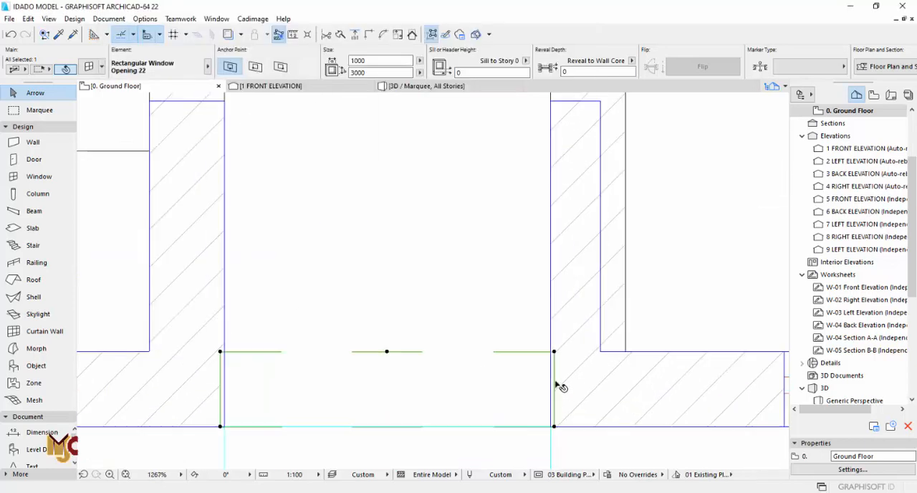
pyautogui.click(553, 339)
pyautogui.click(549, 339)
pyautogui.scroll(-4, 549, 341)
pyautogui.scroll(4, 313, 339)
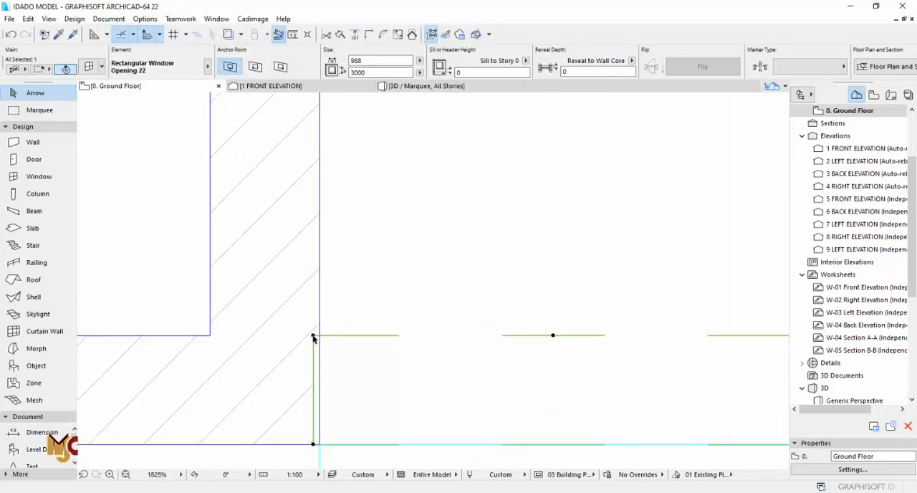
pyautogui.click(314, 336)
pyautogui.click(320, 335)
pyautogui.press('Escape')
# - Copy the laundry opening's settings and place a 975 × 3000 opening in the left unit's entrance porch outer wall
pyautogui.keyDown('alt'); pyautogui.click(347, 357); pyautogui.keyUp('alt')
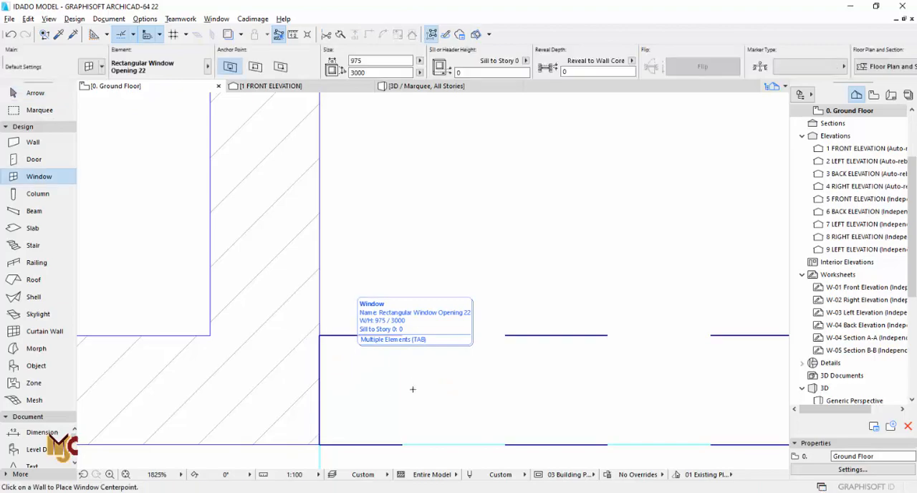
pyautogui.scroll(-10, 413, 389)
pyautogui.scroll(5, 356, 239)
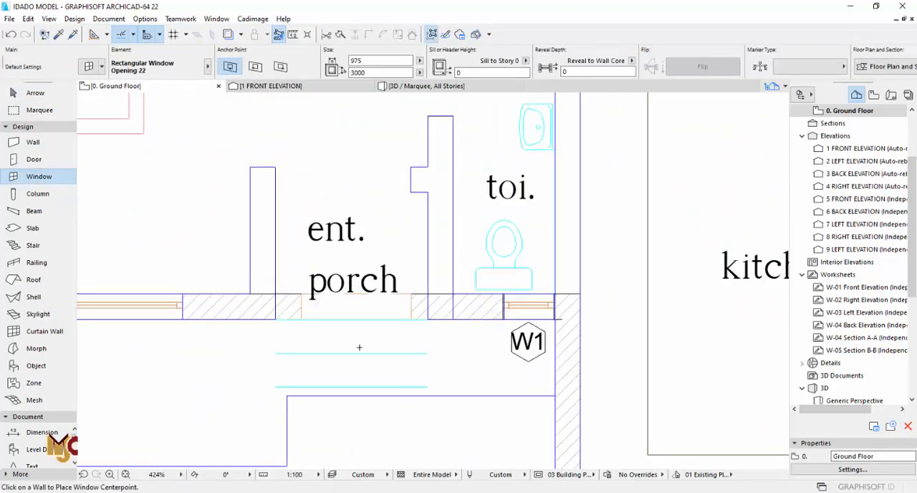
# - Place 975 × 3000 rectangular openings in the outer walls of the left unit's and the upper-right unit's laundries
pyautogui.scroll(-6, 356, 238)
pyautogui.scroll(4, 237, 254)
pyautogui.scroll(2, 237, 253)
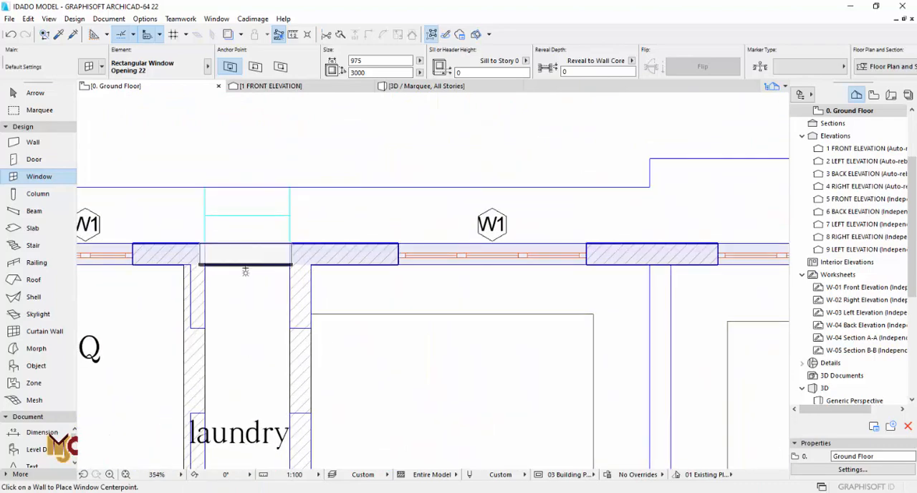
pyautogui.scroll(-6, 221, 253)
pyautogui.scroll(4, 460, 277)
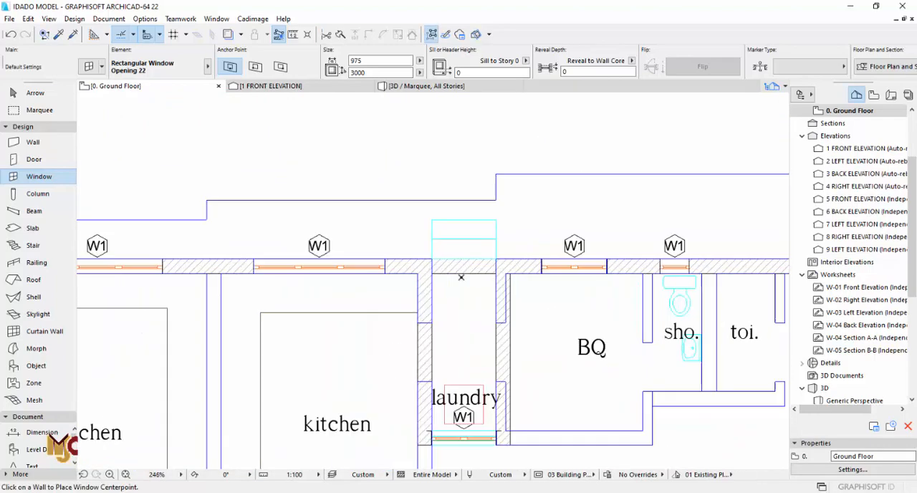
pyautogui.scroll(-4, 467, 281)
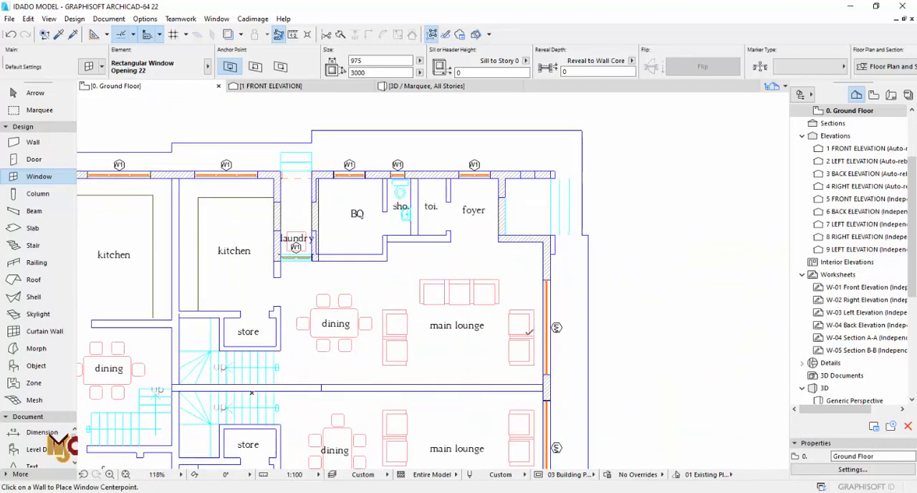
# - Stretch both ends of the left unit's laundry opening to the passage's wall faces, giving it a width of 900
pyautogui.moveTo(540, 317); pyautogui.dragTo(580, 223, button='middle')
pyautogui.scroll(-2, 561, 273)
pyautogui.moveTo(455, 240); pyautogui.dragTo(628, 366, button='middle')
pyautogui.scroll(8, 430, 209)
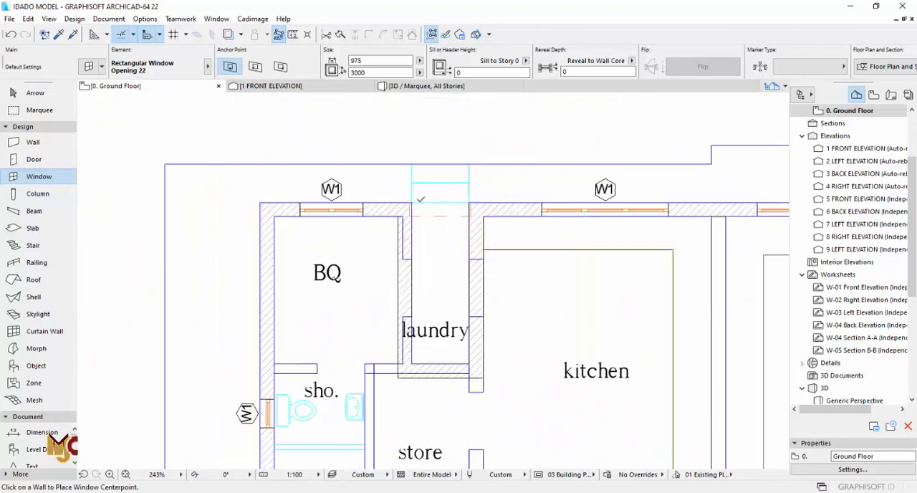
pyautogui.press('Escape')
pyautogui.click(467, 222)
pyautogui.click(591, 245)
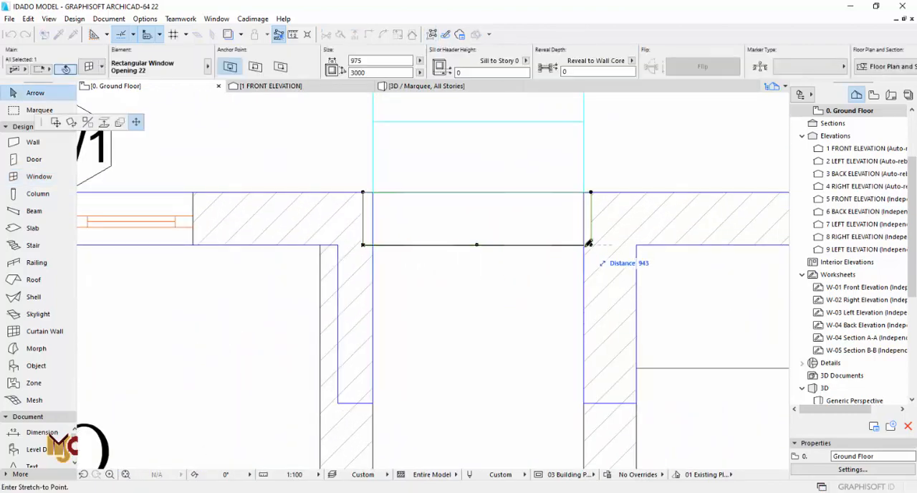
pyautogui.click(584, 245)
pyautogui.click(372, 192)
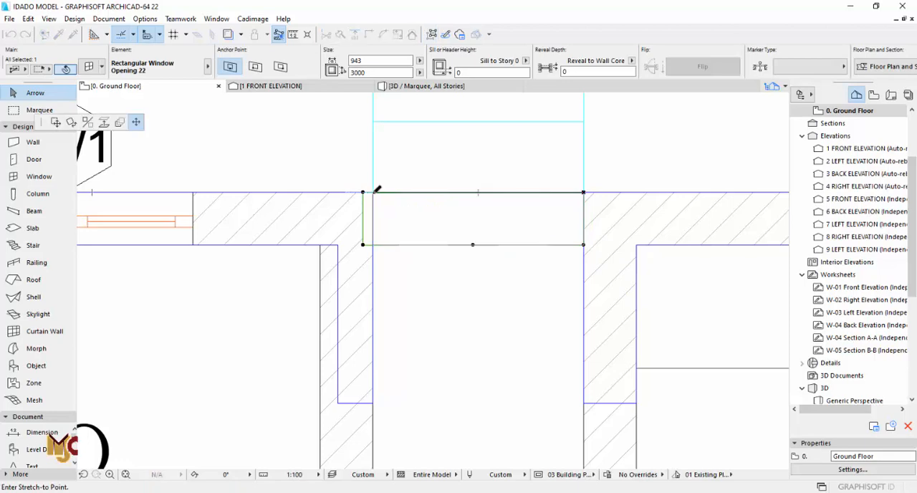
pyautogui.scroll(-5, 277, 244)
# - Align both ends of the upper-right unit's laundry opening with the passage's wall faces, keeping a width of 975
pyautogui.scroll(5, 640, 244)
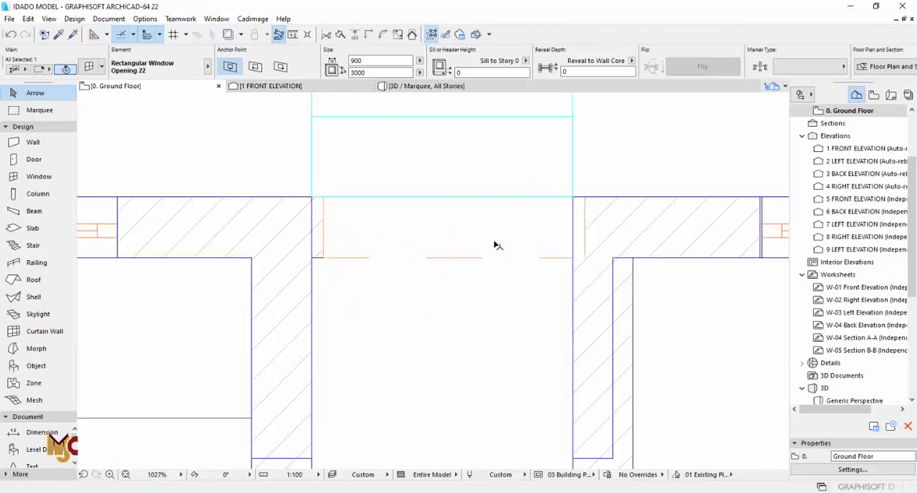
pyautogui.moveTo(589, 195); pyautogui.dragTo(576, 194)
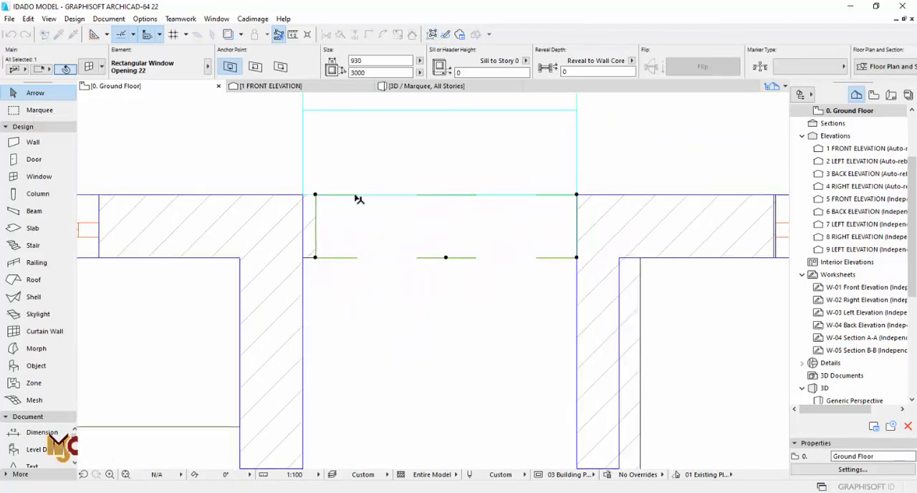
pyautogui.moveTo(316, 195); pyautogui.dragTo(303, 194)
pyautogui.scroll(-10, 358, 226)
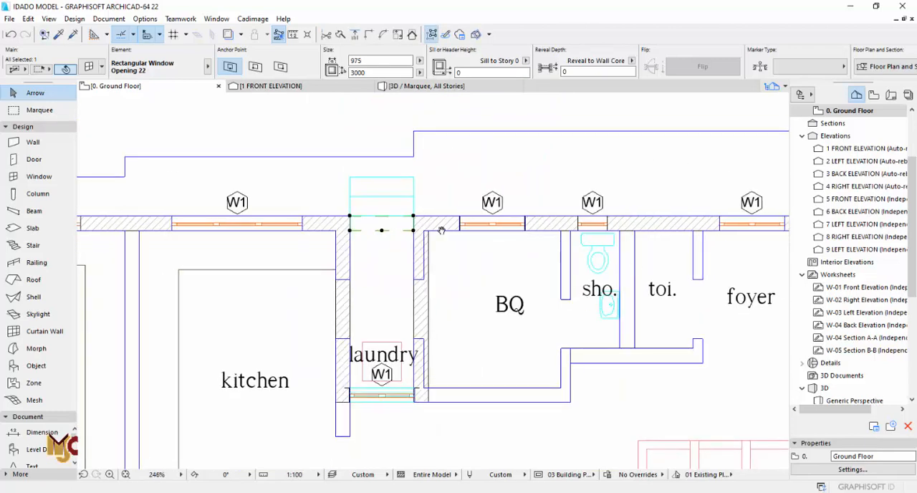
# - Stretch the upper-right unit's outer side wall across the open end of the foyer porch to the outer wall's corner
pyautogui.scroll(2, 621, 215)
pyautogui.scroll(2, 629, 286)
pyautogui.click(636, 269)
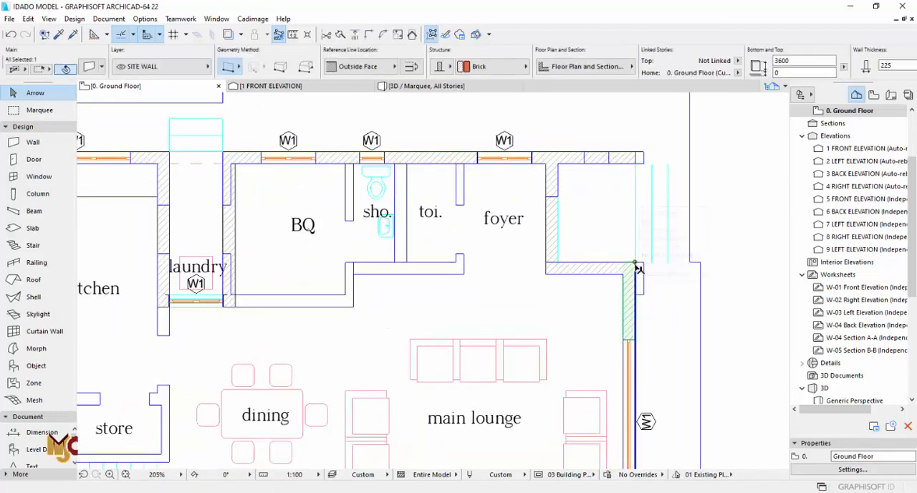
pyautogui.click(636, 262)
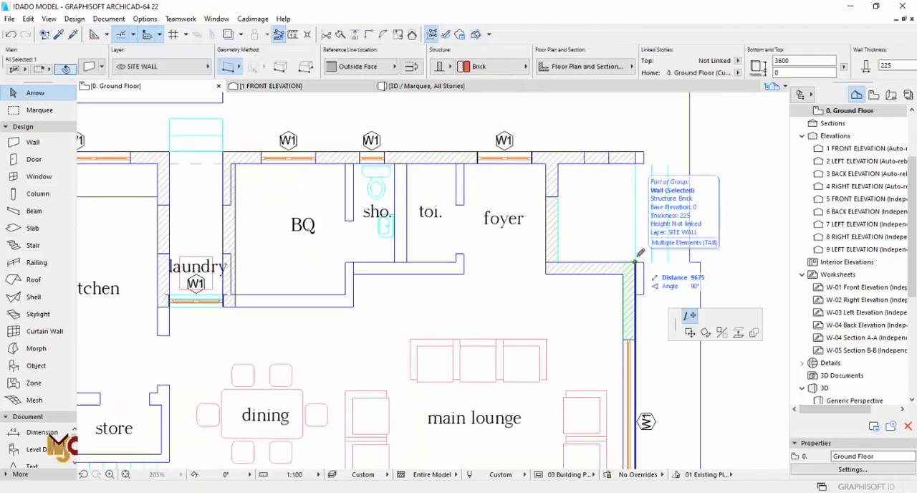
pyautogui.click(635, 151)
pyautogui.scroll(-3, 579, 226)
pyautogui.scroll(2, 613, 228)
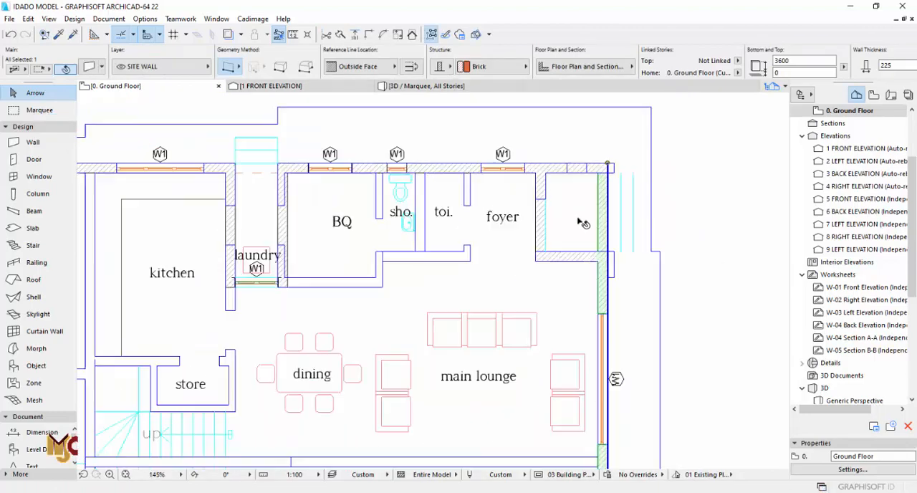
# - Stretch the lower-right unit's outer side wall across its foyer porch to meet the building's lower outer wall
pyautogui.scroll(-5, 580, 222)
pyautogui.moveTo(612, 321); pyautogui.dragTo(600, 239, button='middle')
pyautogui.scroll(4, 572, 346)
pyautogui.scroll(1, 577, 332)
pyautogui.click(577, 292)
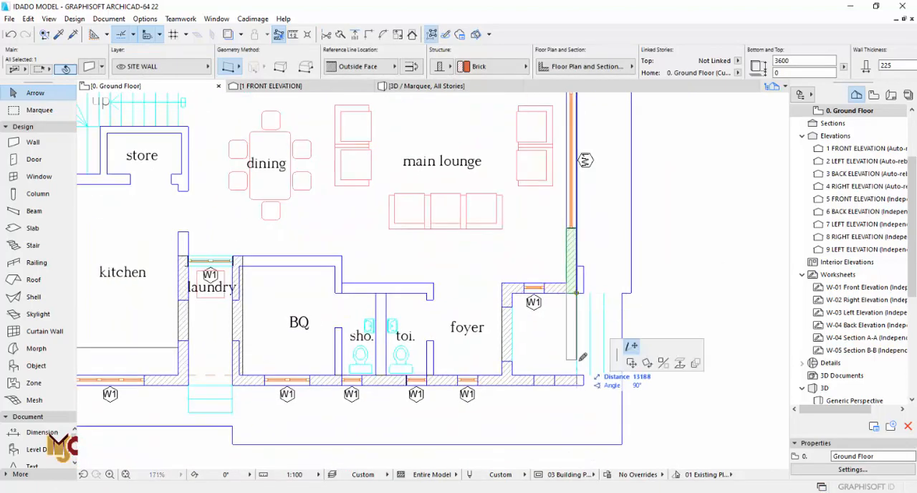
pyautogui.click(580, 371)
pyautogui.press('Escape')
# - Copy the laundry opening's settings and place a 975 × 3000 opening in the lower-right unit's porch outer wall
pyautogui.scroll(3, 212, 379)
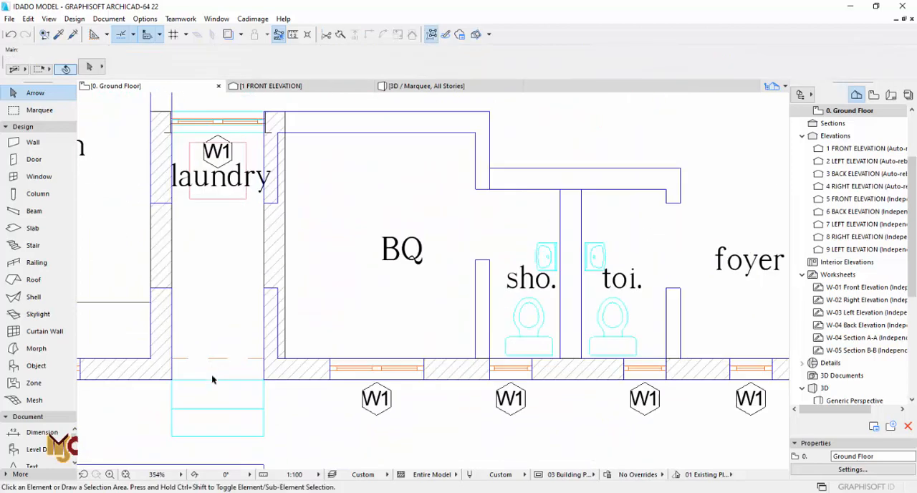
pyautogui.keyDown('alt'); pyautogui.click(212, 366); pyautogui.keyUp('alt')
pyautogui.scroll(-4, 194, 389)
pyautogui.scroll(3, 564, 347)
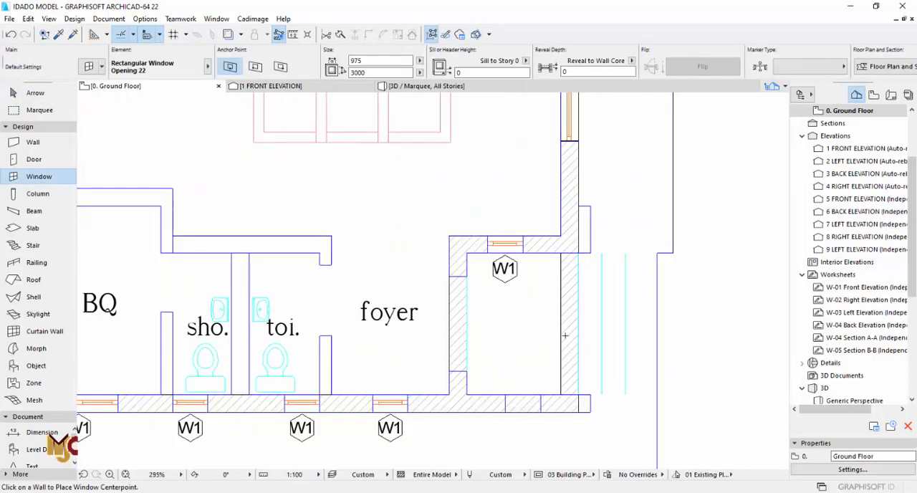
pyautogui.click(572, 335)
pyautogui.click(571, 334)
# - Stretch both ends of the lower-right unit's porch opening to the adjoining wall faces, giving it a width of 1800
pyautogui.scroll(3, 599, 300)
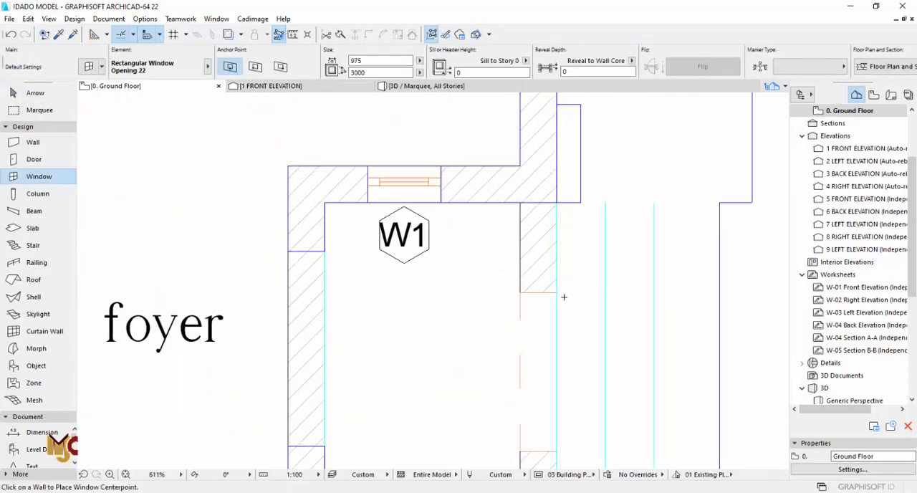
pyautogui.press('Escape')
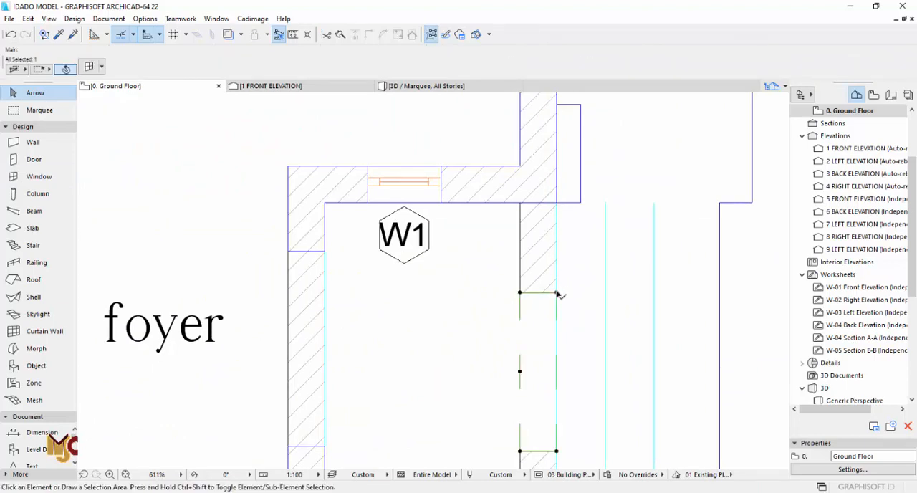
pyautogui.click(558, 293)
pyautogui.scroll(-3, 544, 215)
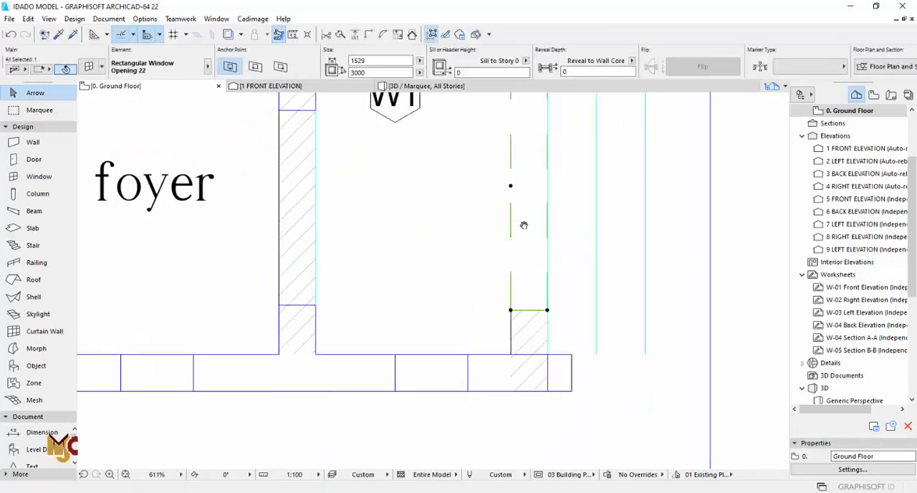
pyautogui.click(549, 353)
pyautogui.click(535, 324)
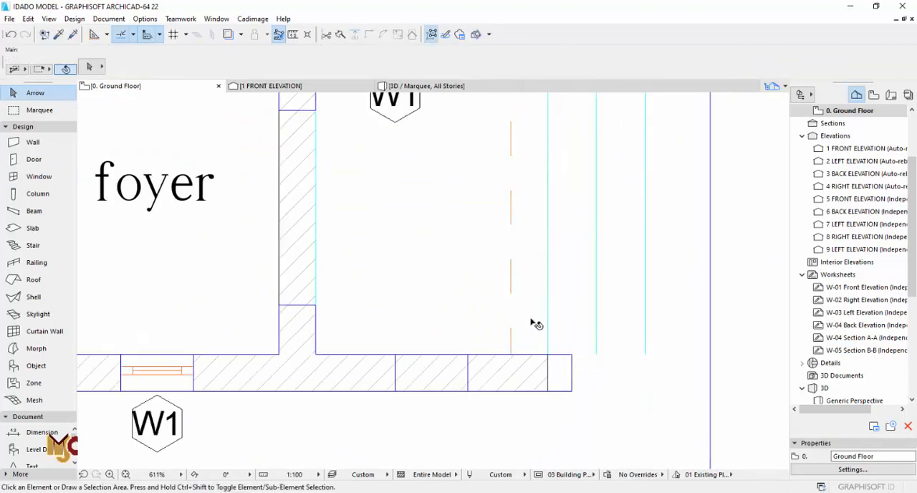
# - Copy the 1800 × 3000 opening into the upper-right unit's porch outer wall and check the ground-floor openings in 3D
pyautogui.keyDown('alt'); pyautogui.click(534, 305); pyautogui.keyUp('alt')
pyautogui.scroll(-8, 437, 404)
pyautogui.moveTo(468, 126); pyautogui.dragTo(466, 455, button='middle')
pyautogui.scroll(4, 463, 259)
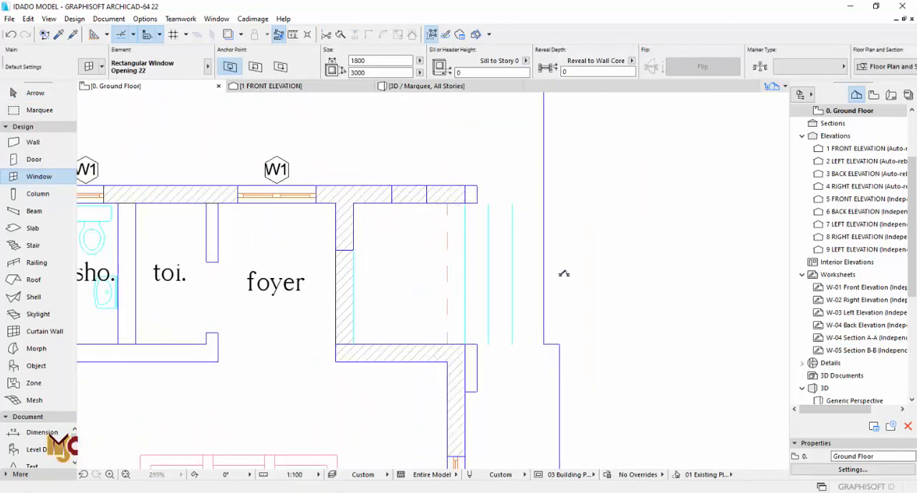
pyautogui.press('F3')
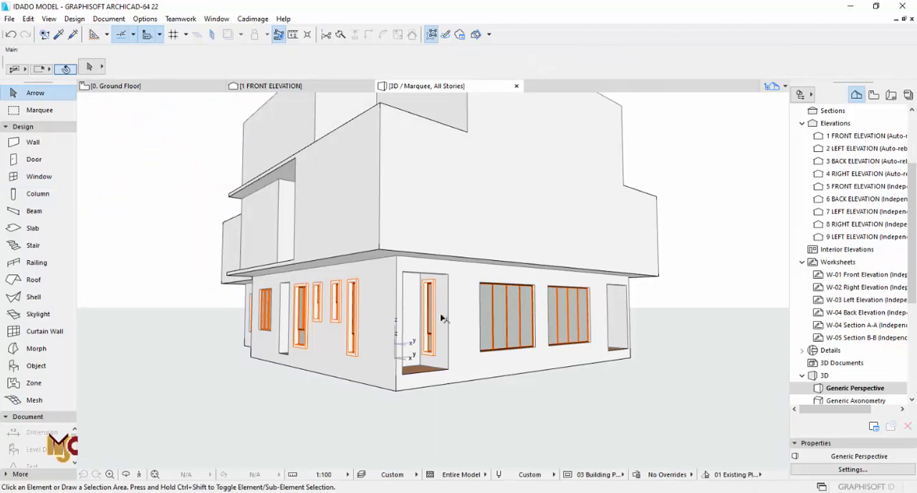
pyautogui.keyDown('shift'); pyautogui.moveTo(433, 305); pyautogui.dragTo(253, 316, button='middle'); pyautogui.keyUp('shift')
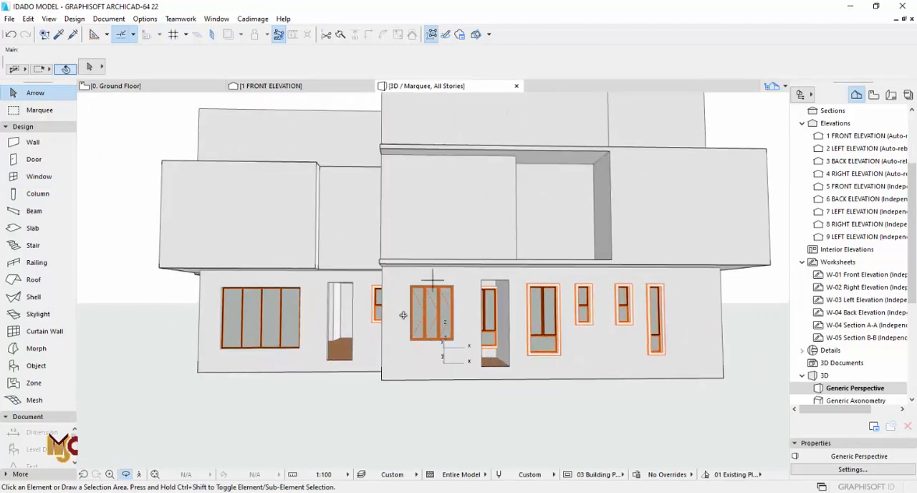
# - Draw chained brick walls on the SITE WALL layer around the left unit's entrance porch, following its two sides and the foyer side
pyautogui.press('F2')
pyautogui.scroll(-5, 489, 311)
pyautogui.scroll(8, 445, 316)
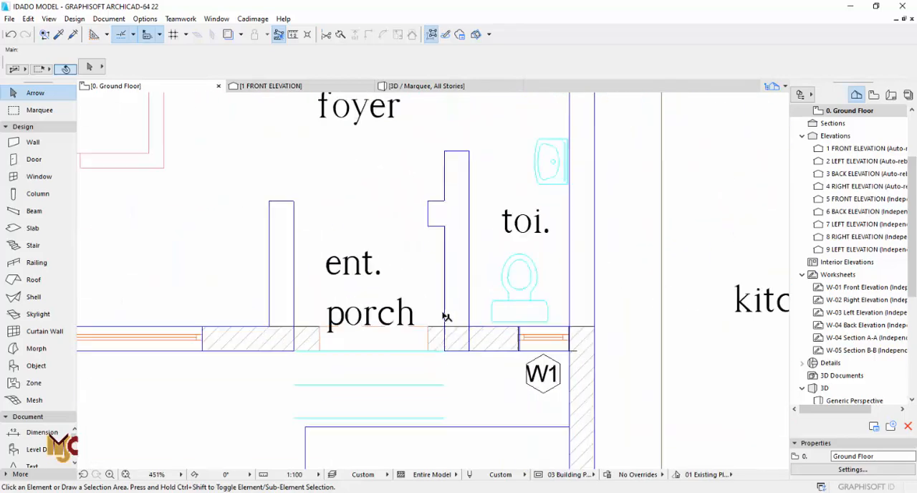
pyautogui.scroll(2, 445, 316)
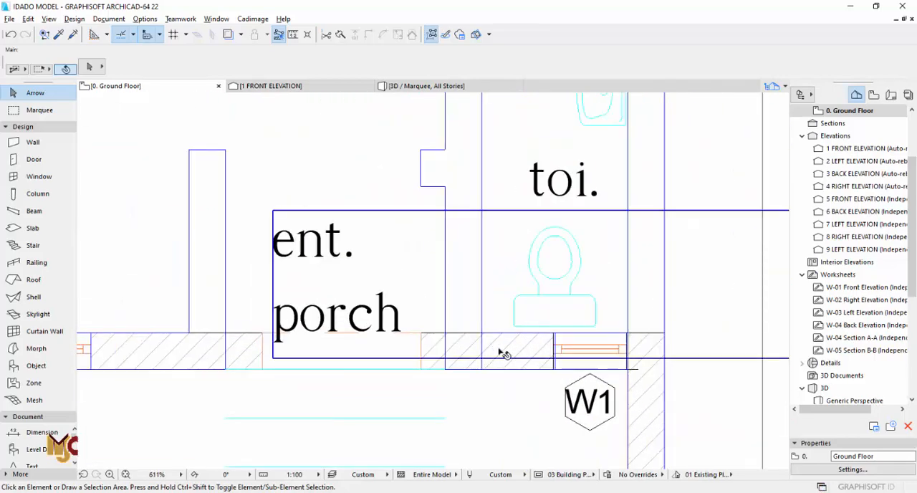
pyautogui.keyDown('alt'); pyautogui.click(215, 337); pyautogui.keyUp('alt')
pyautogui.click(224, 332)
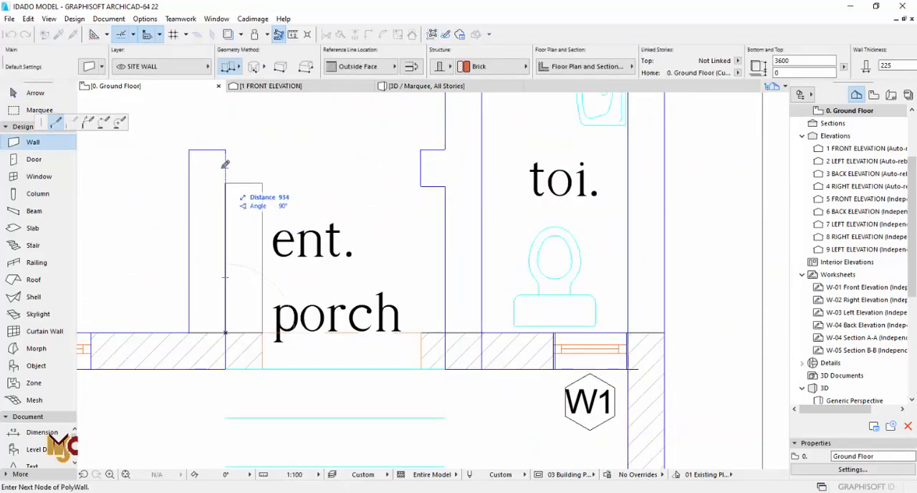
pyautogui.click(424, 181)
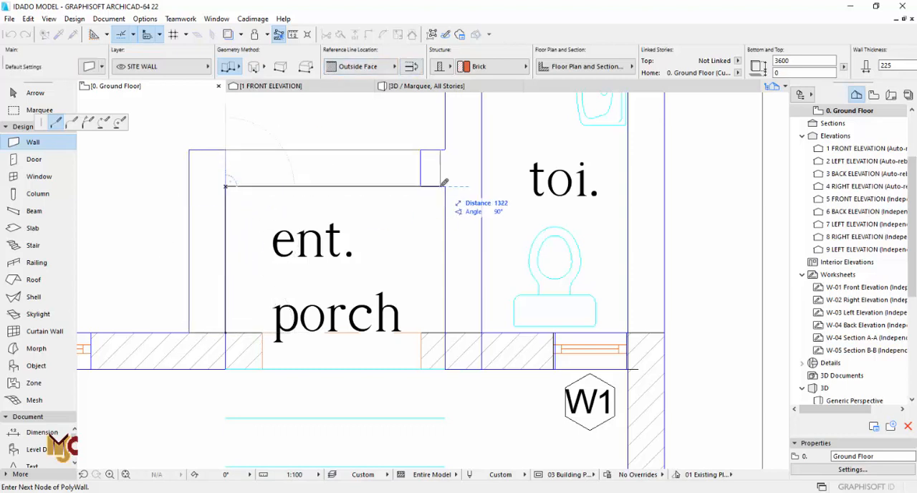
pyautogui.click(446, 332)
pyautogui.rightClick(450, 304)
pyautogui.click(469, 393)
pyautogui.press('Escape')
# - Stretch both ends of the left unit's entrance porch opening to the inner faces of the porch side walls
pyautogui.click(389, 345)
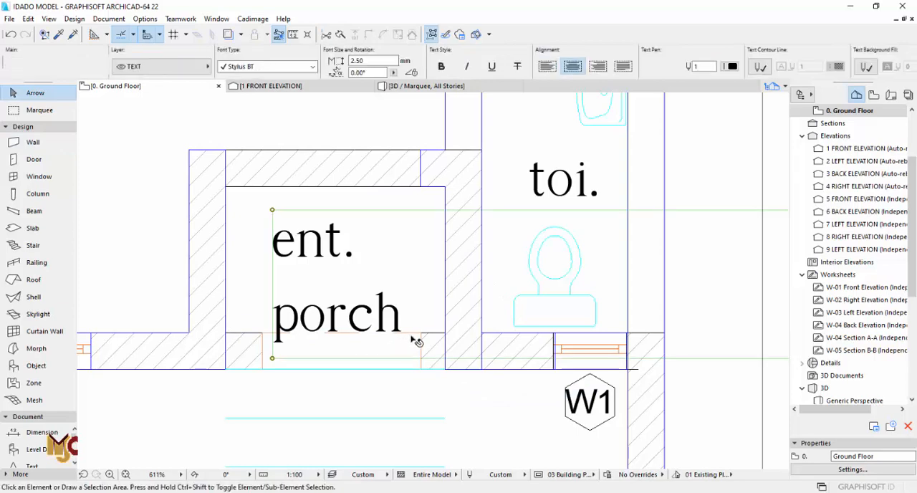
pyautogui.click(423, 333)
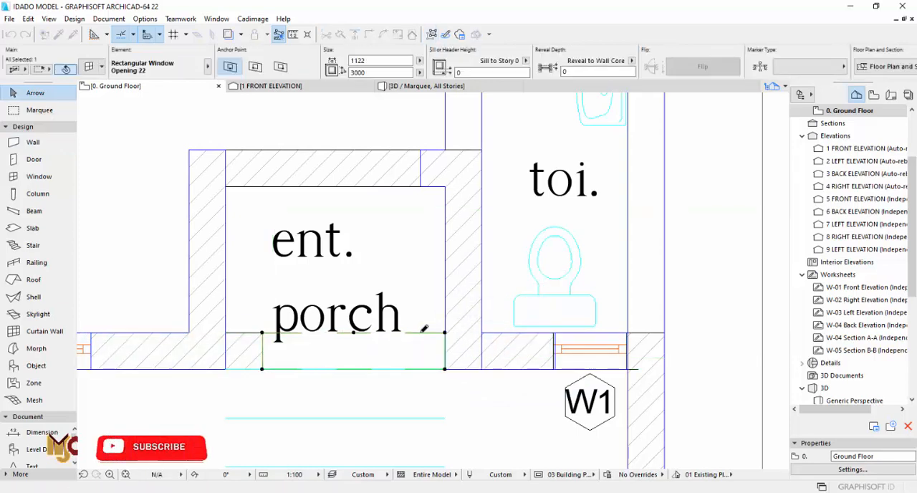
pyautogui.press('Escape')
pyautogui.scroll(-6, 301, 317)
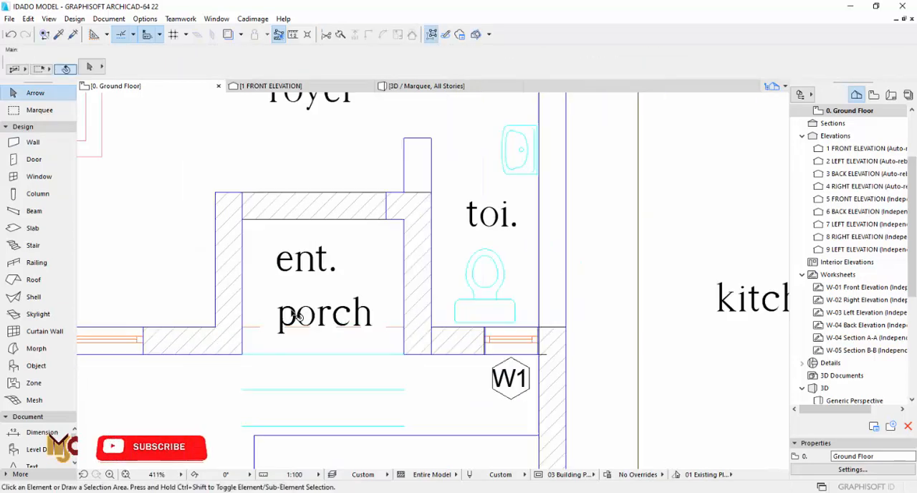
# - Pick up the settings of the 900 × 2800 single door near the dining table in the separate reference house plan
pyautogui.scroll(-3, 495, 330)
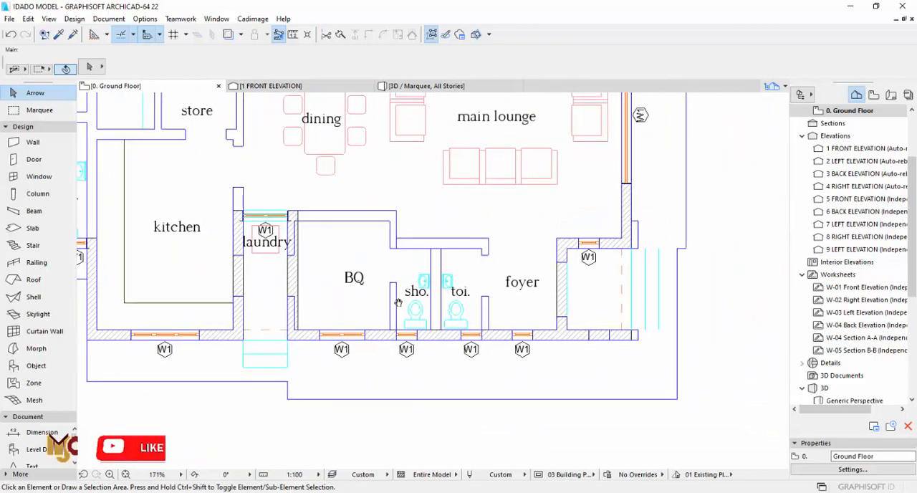
pyautogui.scroll(5, 486, 267)
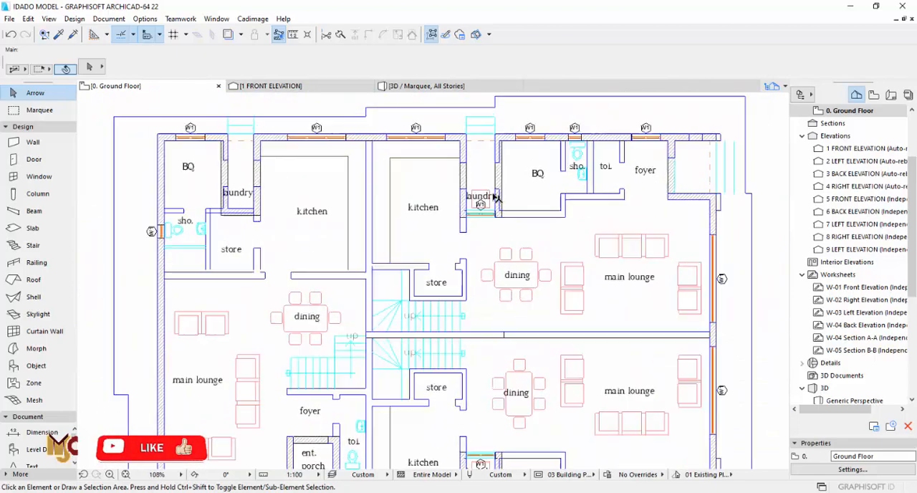
pyautogui.scroll(-10, 552, 311)
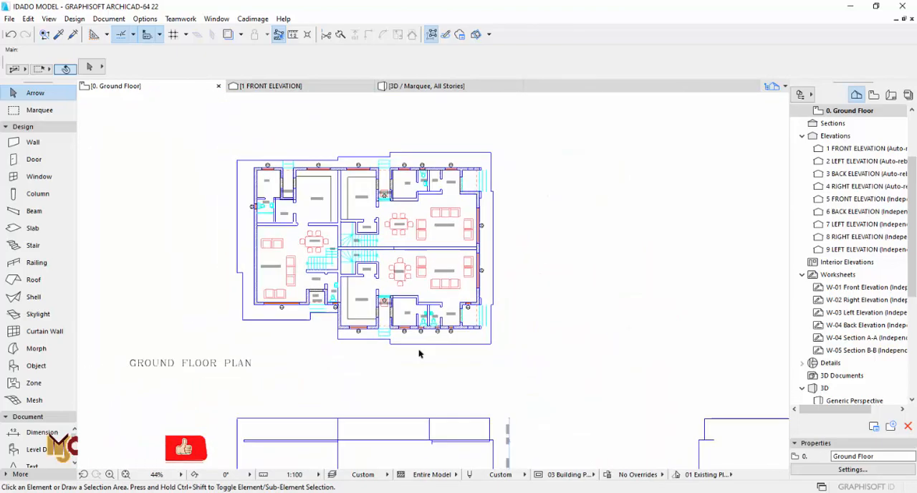
pyautogui.scroll(-2, 417, 341)
pyautogui.moveTo(602, 317); pyautogui.dragTo(342, 318, button='middle')
pyautogui.scroll(-2, 341, 318)
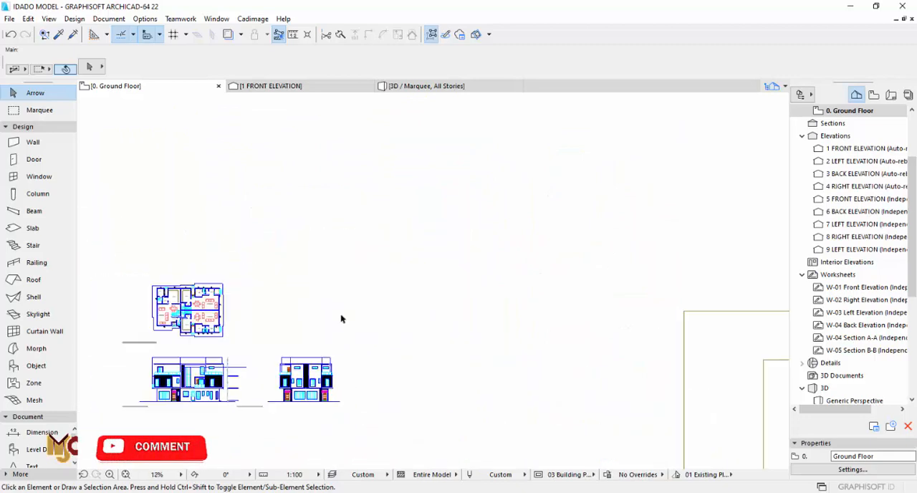
pyautogui.moveTo(656, 364); pyautogui.dragTo(475, 293, button='middle')
pyautogui.moveTo(572, 389); pyautogui.dragTo(509, 331, button='middle')
pyautogui.scroll(12, 515, 333)
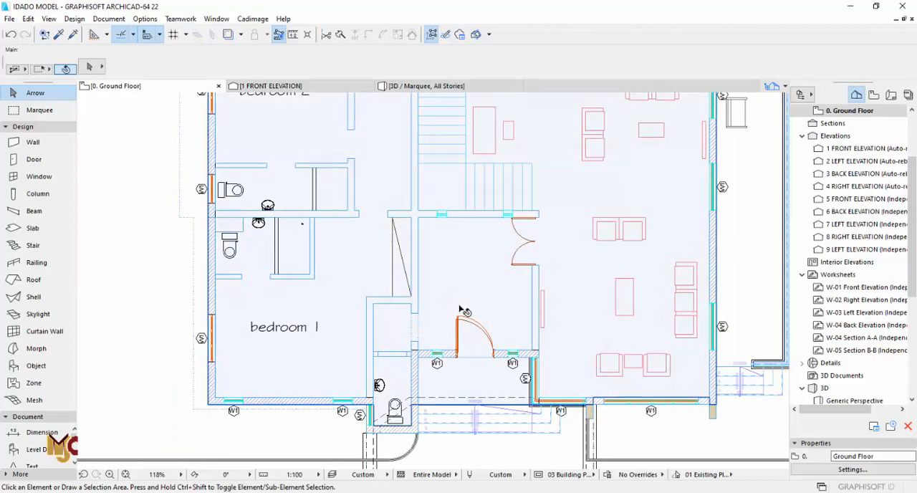
pyautogui.moveTo(482, 284); pyautogui.dragTo(465, 325, button='middle')
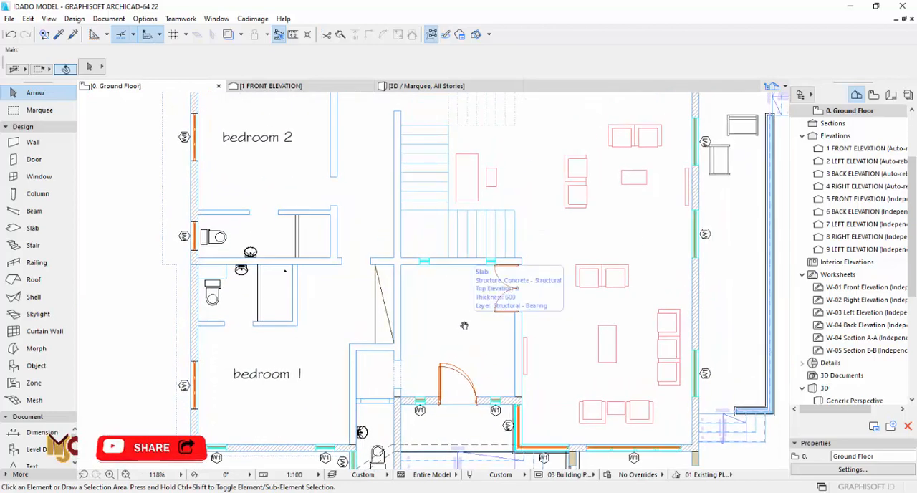
pyautogui.scroll(-3, 464, 325)
pyautogui.moveTo(628, 163); pyautogui.dragTo(526, 209, button='middle')
pyautogui.scroll(11, 531, 218)
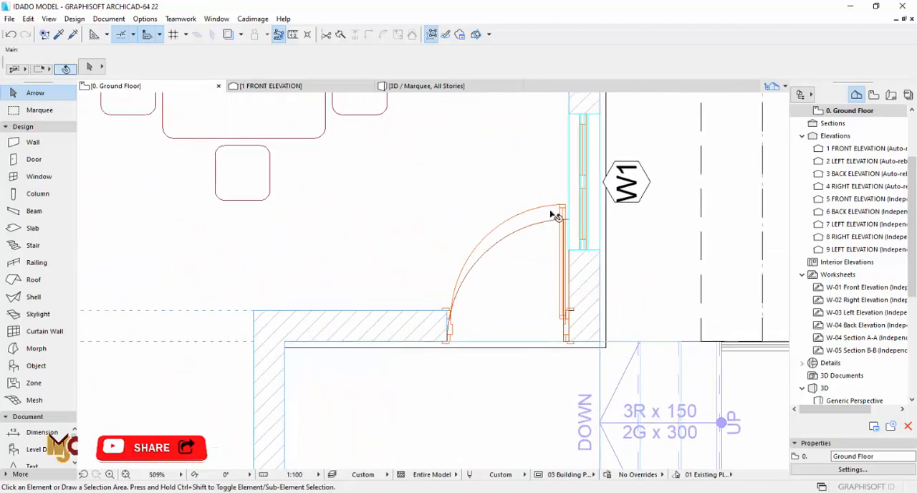
pyautogui.keyDown('alt'); pyautogui.click(563, 208); pyautogui.keyUp('alt')
# - Place 900 × 2800 doors in the lower-right unit's laundry side walls, swinging into the kitchen and the BQ
pyautogui.scroll(-18, 620, 288)
pyautogui.moveTo(419, 292); pyautogui.dragTo(881, 286, button='middle')
pyautogui.scroll(12, 295, 251)
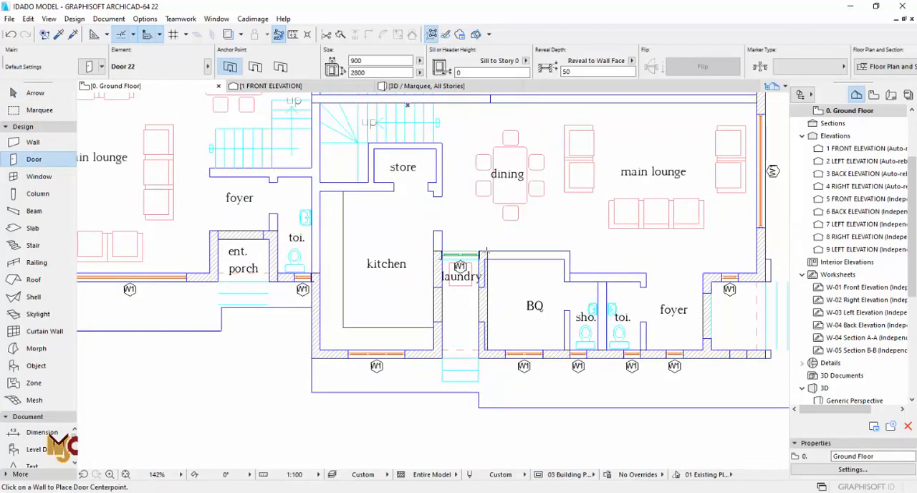
pyautogui.moveTo(544, 290); pyautogui.dragTo(487, 283, button='middle')
pyautogui.scroll(-4, 488, 283)
pyautogui.moveTo(504, 134); pyautogui.dragTo(535, 236, button='middle')
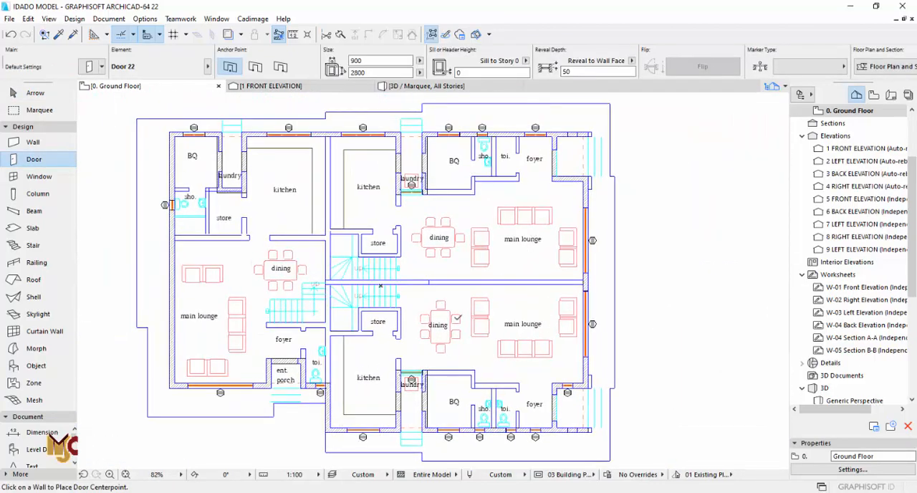
pyautogui.scroll(9, 387, 423)
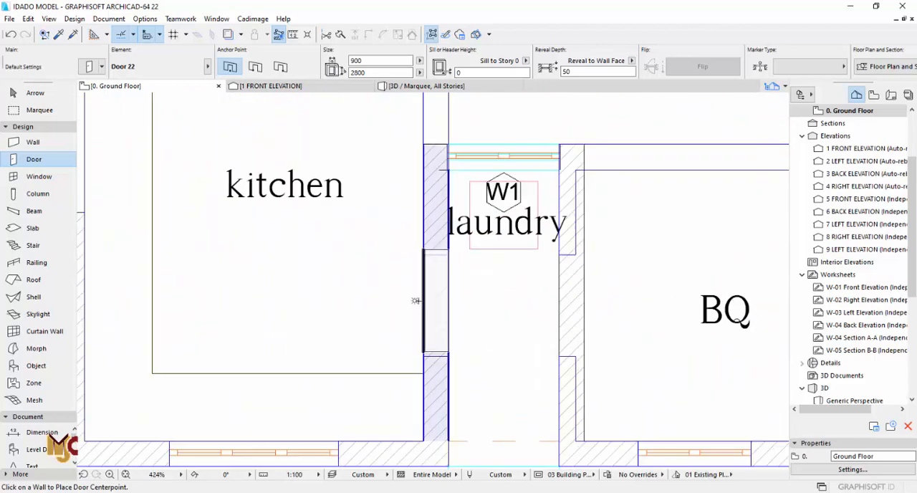
pyautogui.click(415, 305)
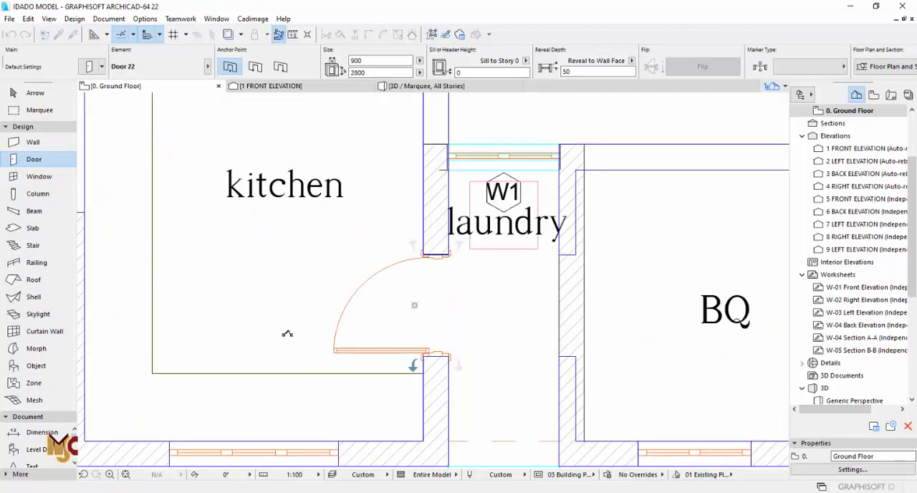
pyautogui.click(565, 308)
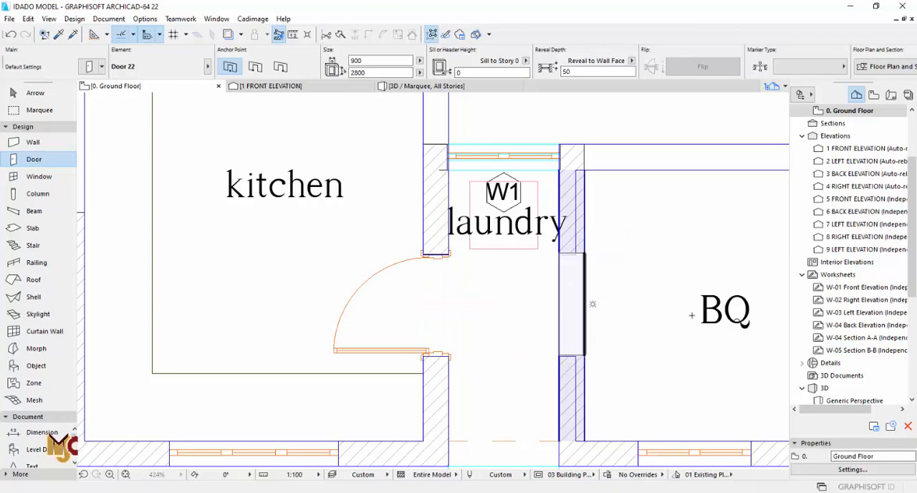
pyautogui.click(592, 305)
# - Place 900 × 2800 doors in the upper-left unit's laundry side walls, swinging into the kitchen and the BQ
pyautogui.scroll(-4, 688, 358)
pyautogui.scroll(1, 311, 252)
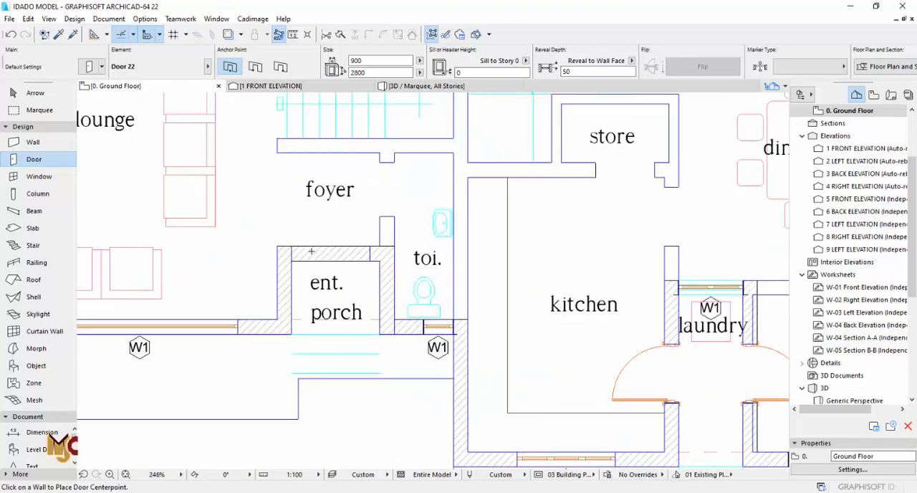
pyautogui.scroll(-6, 311, 237)
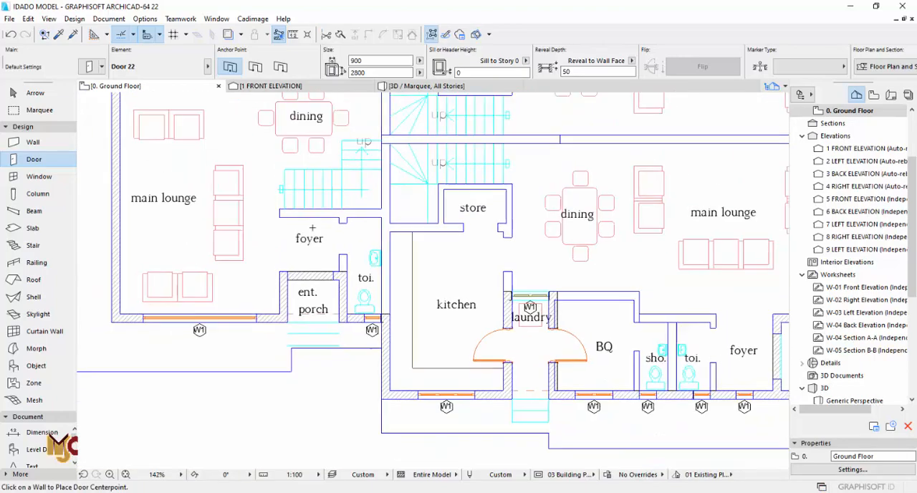
pyautogui.moveTo(311, 225); pyautogui.dragTo(288, 324, button='middle')
pyautogui.moveTo(313, 184); pyautogui.dragTo(288, 316, button='middle')
pyautogui.scroll(7, 240, 286)
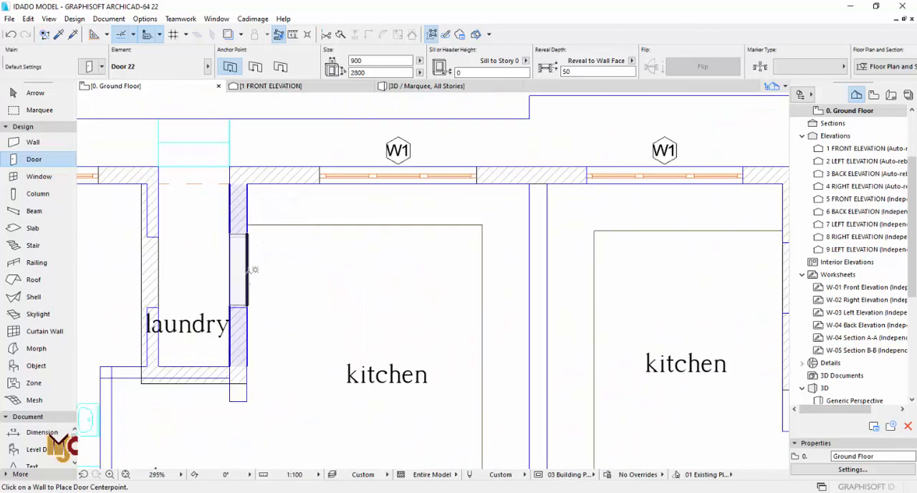
pyautogui.click(253, 272)
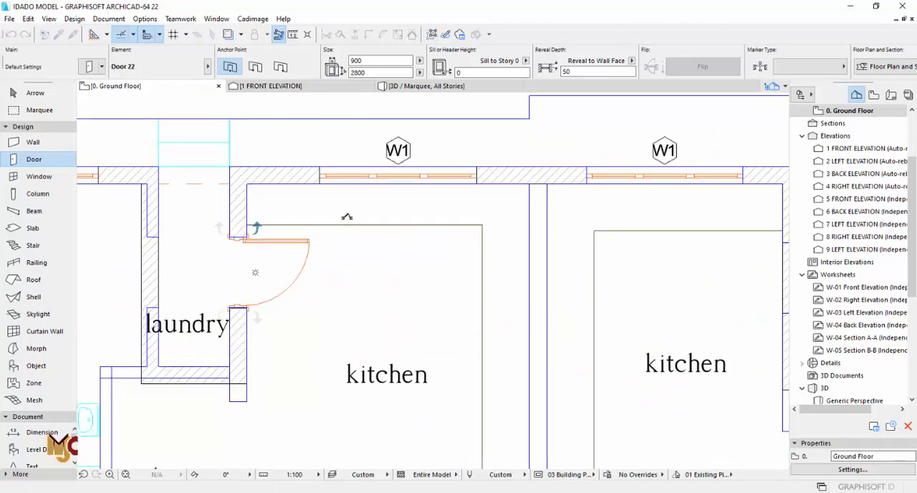
pyautogui.click(141, 273)
pyautogui.click(101, 262)
# - Place 900 × 2800 doors in the upper-right unit's laundry side walls, swinging into the BQ and the kitchen
pyautogui.scroll(-5, 101, 263)
pyautogui.scroll(4, 432, 277)
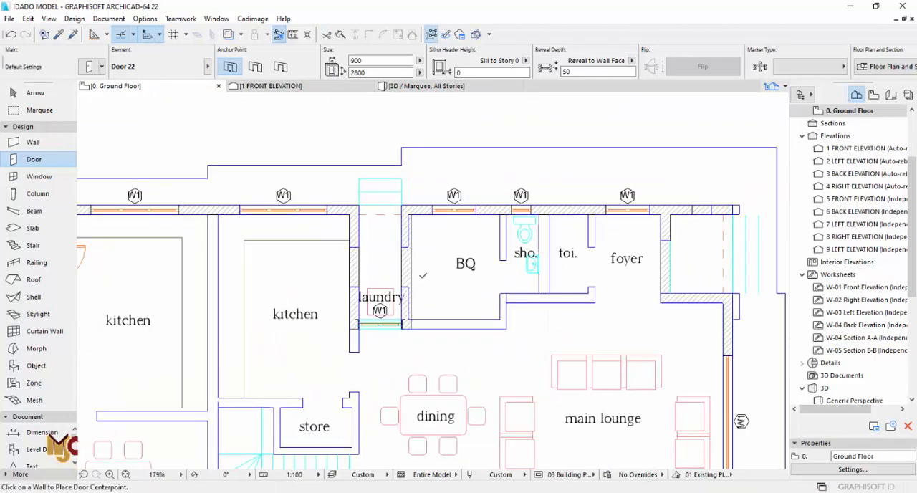
pyautogui.click(392, 261)
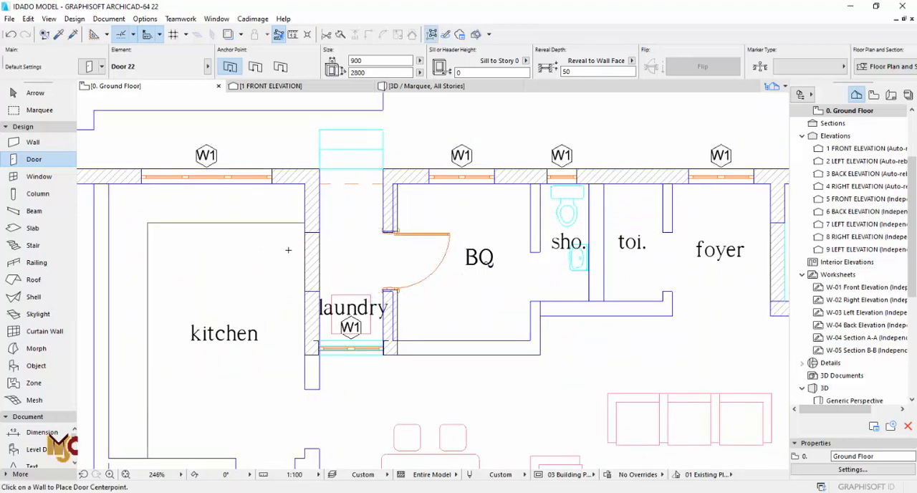
pyautogui.click(298, 262)
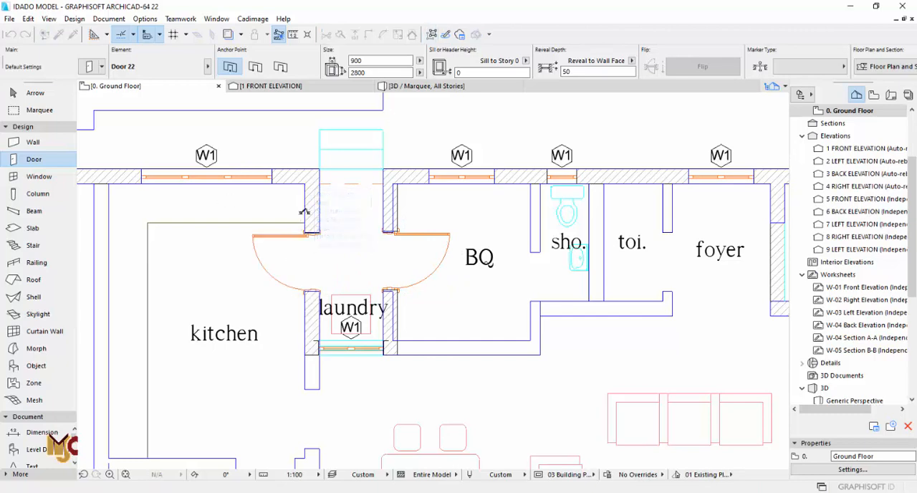
# - Copy the shower window's 450 × 1300 settings with a 1500 sill and place a matching window in the upper-right unit's toilet wall
pyautogui.scroll(-4, 531, 227)
pyautogui.scroll(-3, 532, 226)
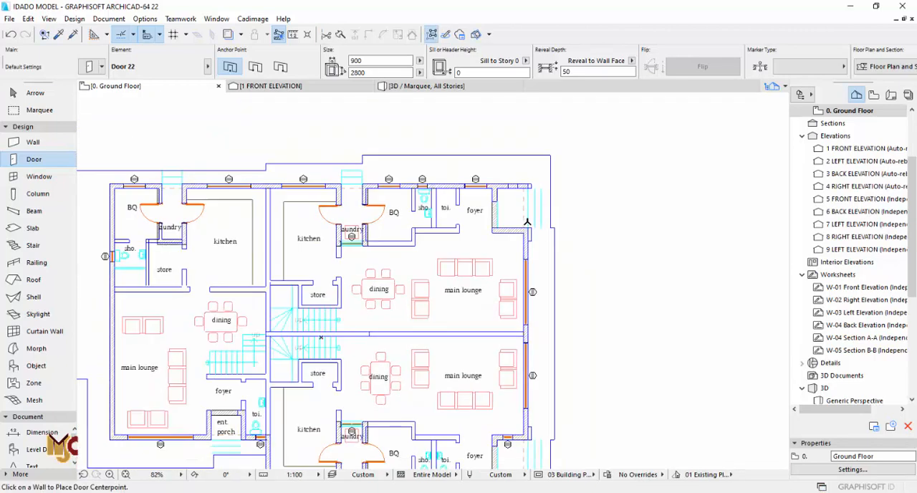
pyautogui.press('Escape')
pyautogui.scroll(8, 526, 215)
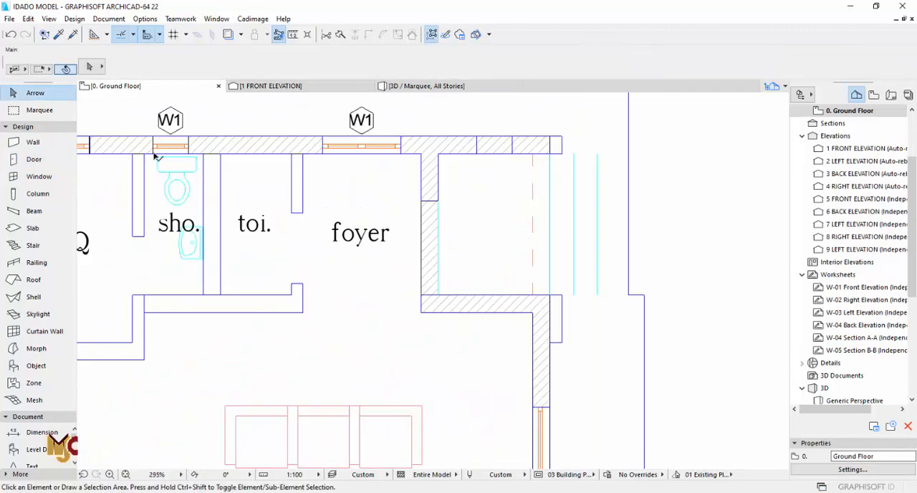
pyautogui.scroll(5, 155, 156)
pyautogui.keyDown('alt'); pyautogui.click(248, 228); pyautogui.keyUp('alt')
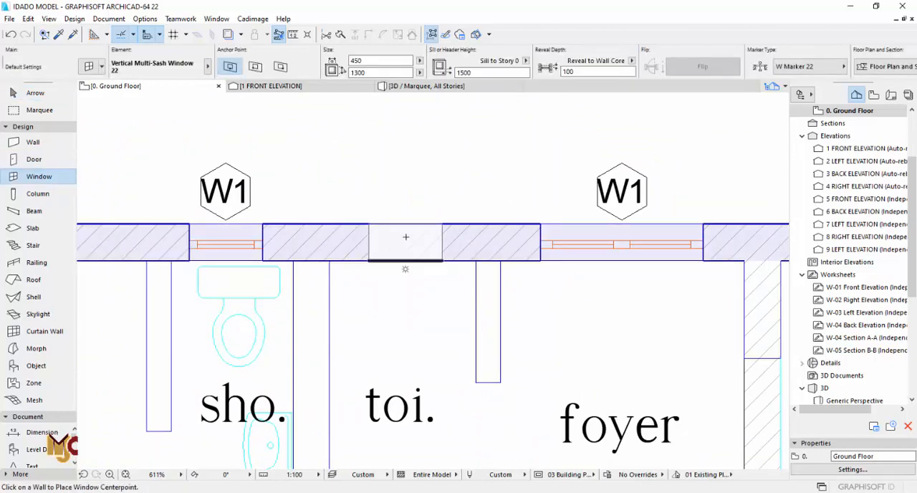
pyautogui.click(405, 183)
pyautogui.press('Escape')
# - Place an empty rectangular opening in the upper-right unit's porch side wall and stretch it to the drawn 450 mm gap
pyautogui.scroll(-5, 366, 294)
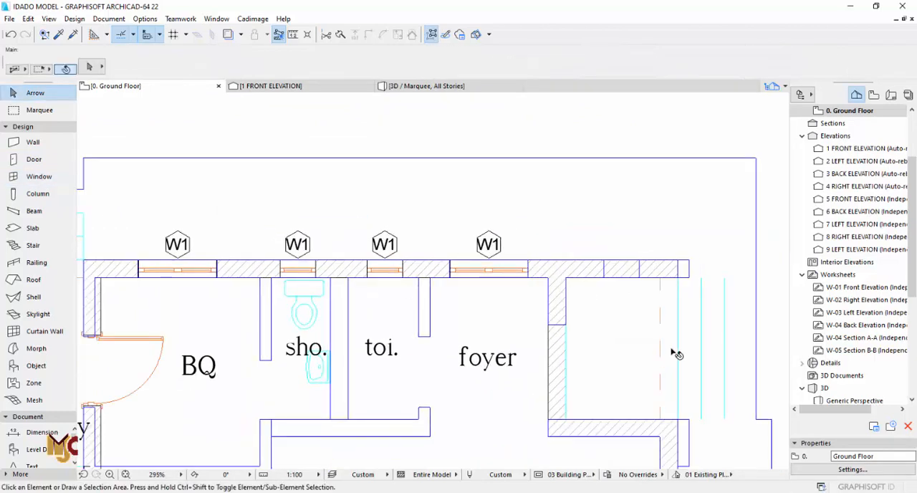
pyautogui.scroll(4, 677, 354)
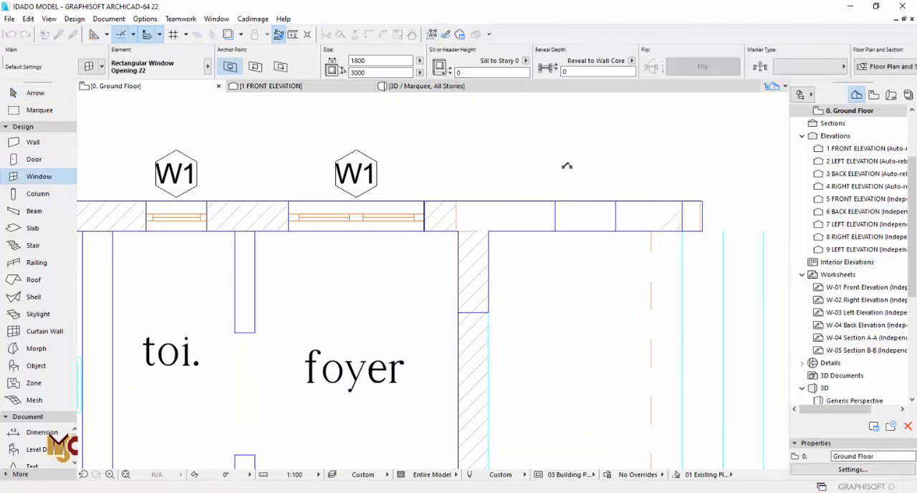
pyautogui.keyDown('shift'); pyautogui.click(491, 209); pyautogui.keyUp('shift')
pyautogui.click(511, 207)
pyautogui.click(523, 202)
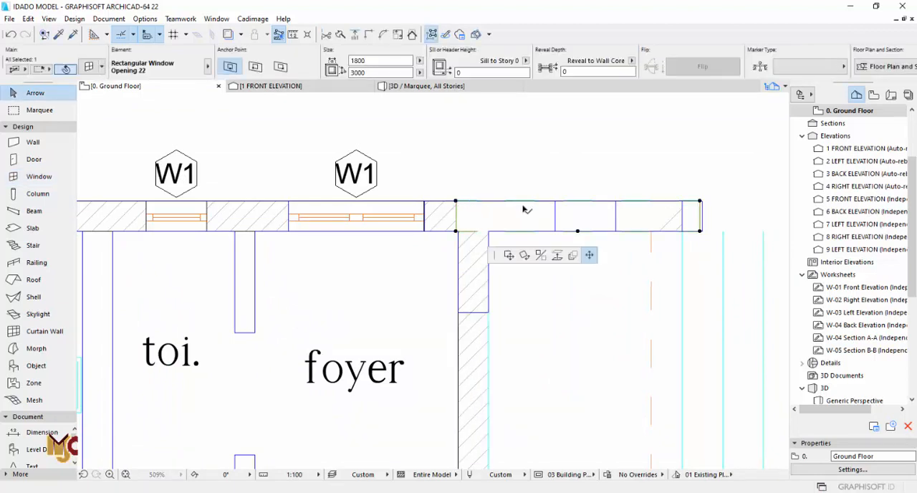
pyautogui.click(556, 201)
pyautogui.click(700, 201)
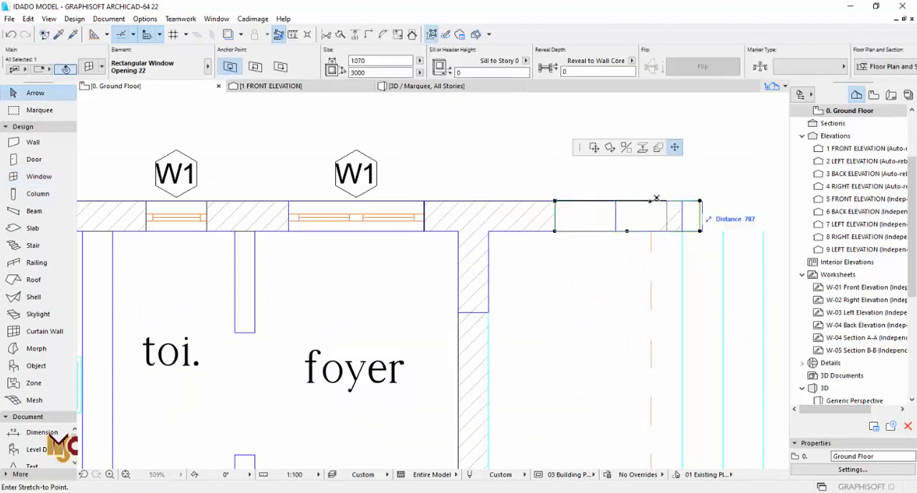
pyautogui.click(616, 201)
pyautogui.press('Escape')
# - Set the upper-right porch side opening's height to 2350 mm and its sill height to 450 mm
pyautogui.moveTo(611, 214); pyautogui.dragTo(489, 328, button='middle')
pyautogui.press('F3')
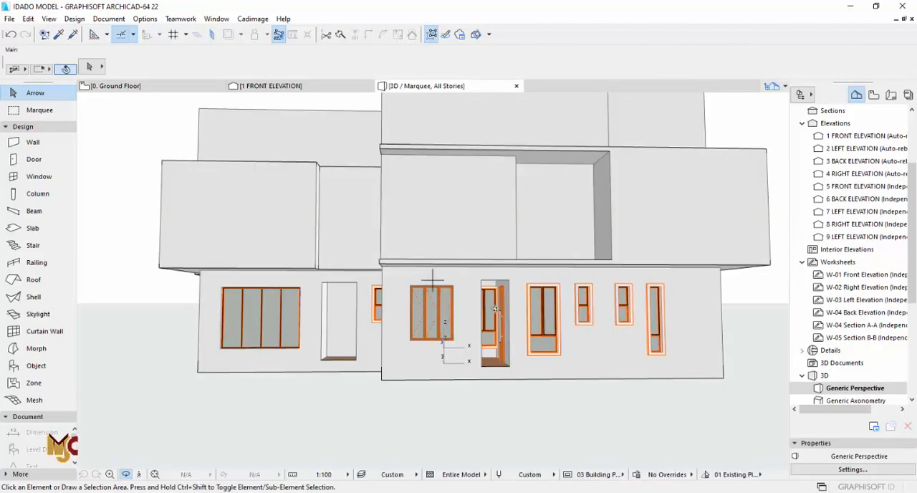
pyautogui.keyDown('shift'); pyautogui.moveTo(541, 310); pyautogui.dragTo(286, 300, button='middle'); pyautogui.keyUp('shift')
pyautogui.keyDown('shift'); pyautogui.moveTo(641, 291); pyautogui.dragTo(490, 280, button='middle'); pyautogui.keyUp('shift')
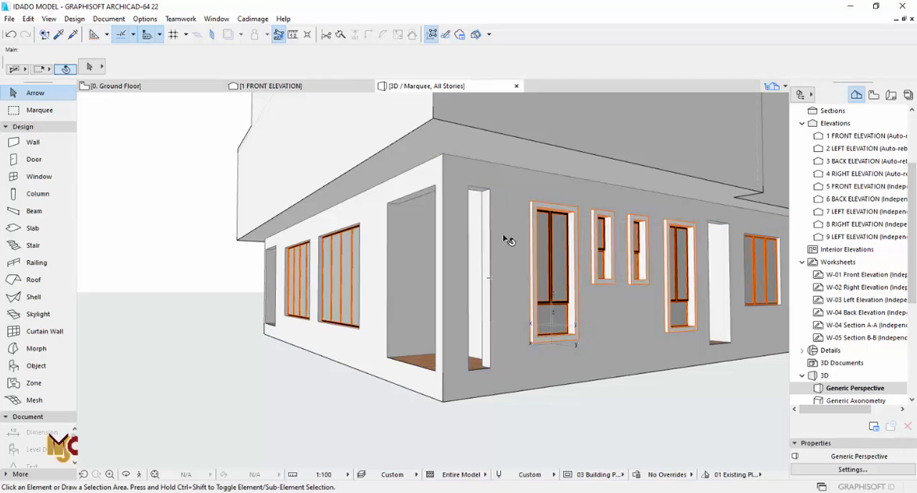
pyautogui.press('F2')
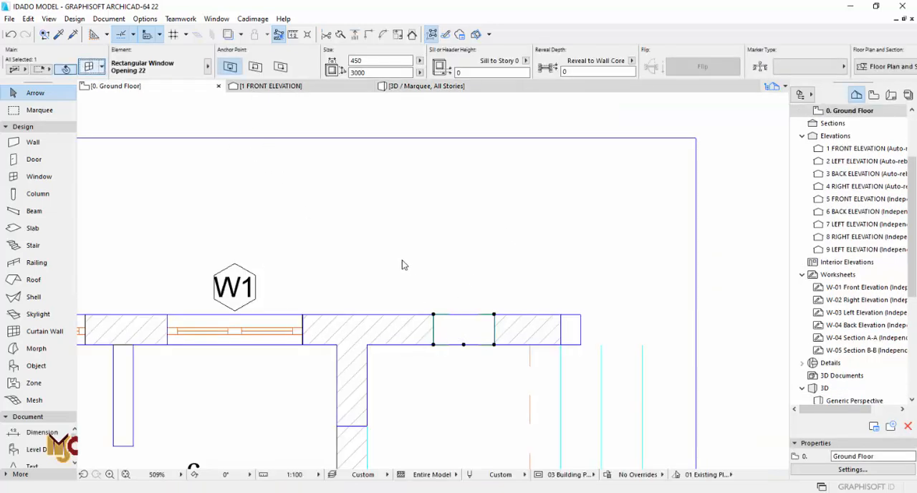
pyautogui.hotkey('ctrl', 't')
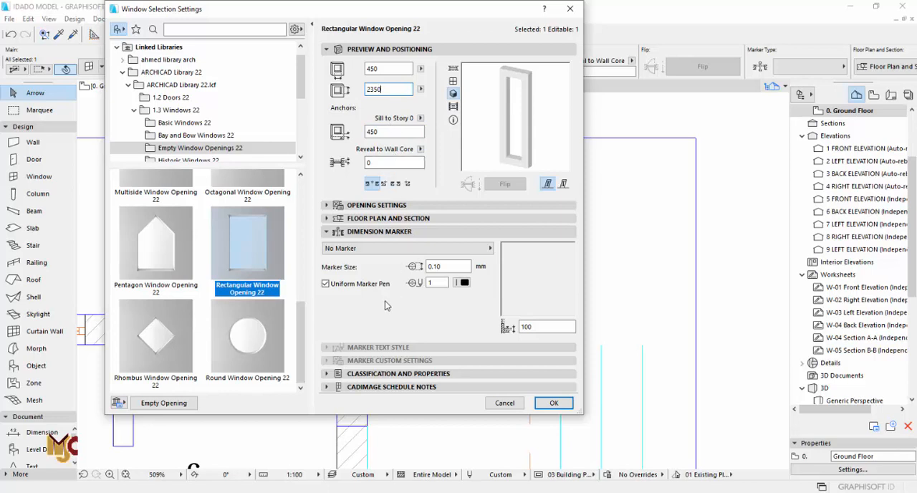
# - Add an outside casing to the porch side opening and set its surface to Paint - Glossy White
pyautogui.click(362, 231)
pyautogui.click(387, 204)
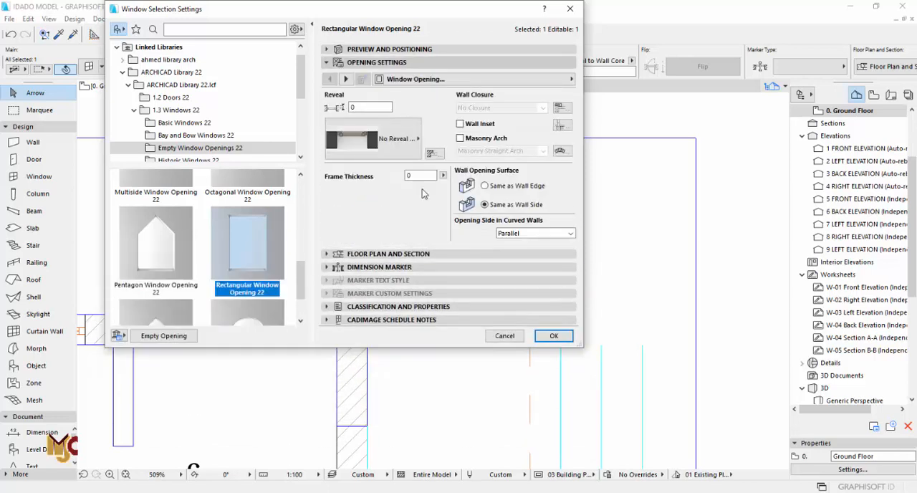
pyautogui.click(536, 80)
pyautogui.click(631, 195)
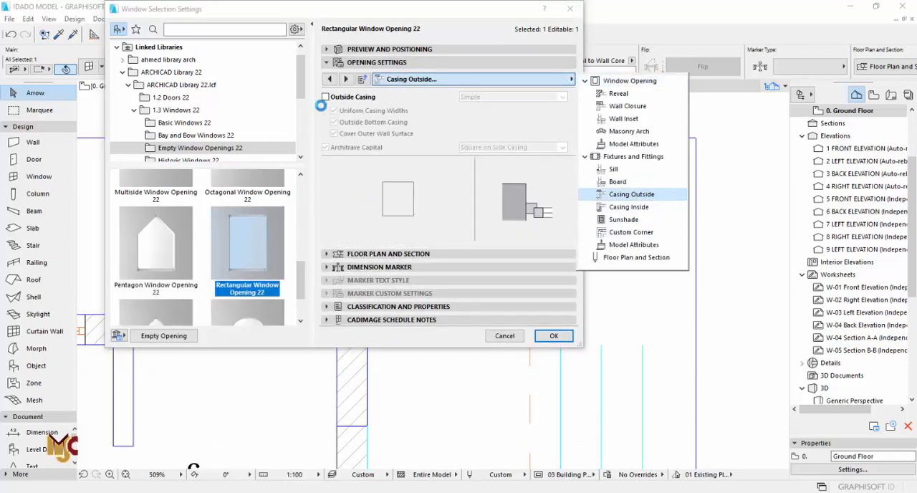
pyautogui.click(380, 62)
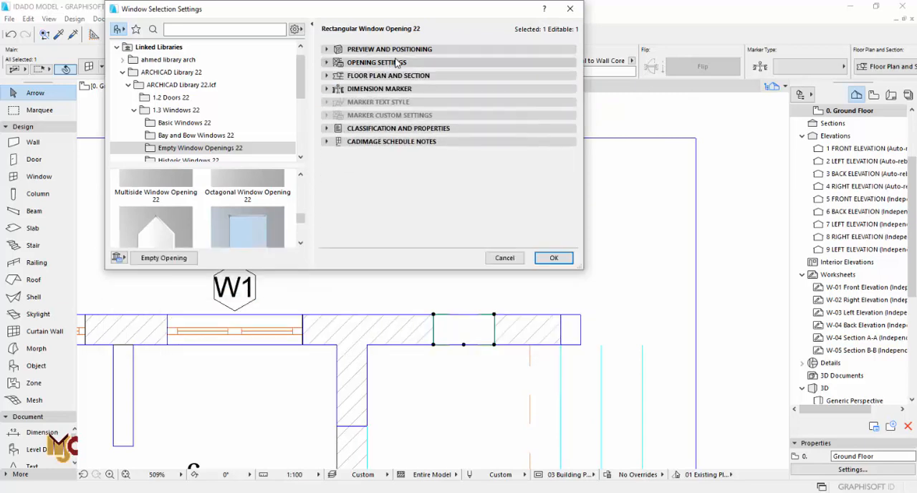
pyautogui.click(420, 64)
pyautogui.click(528, 79)
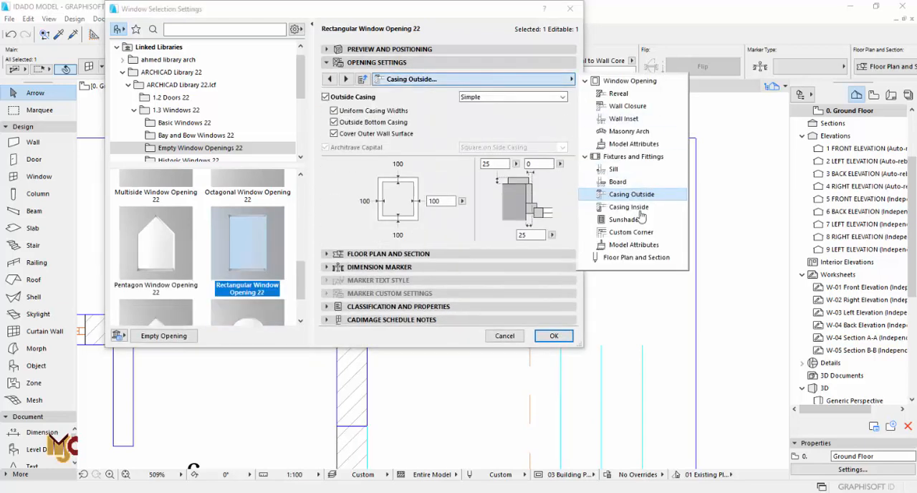
pyautogui.click(633, 244)
pyautogui.click(553, 132)
pyautogui.scroll(2, 183, 177)
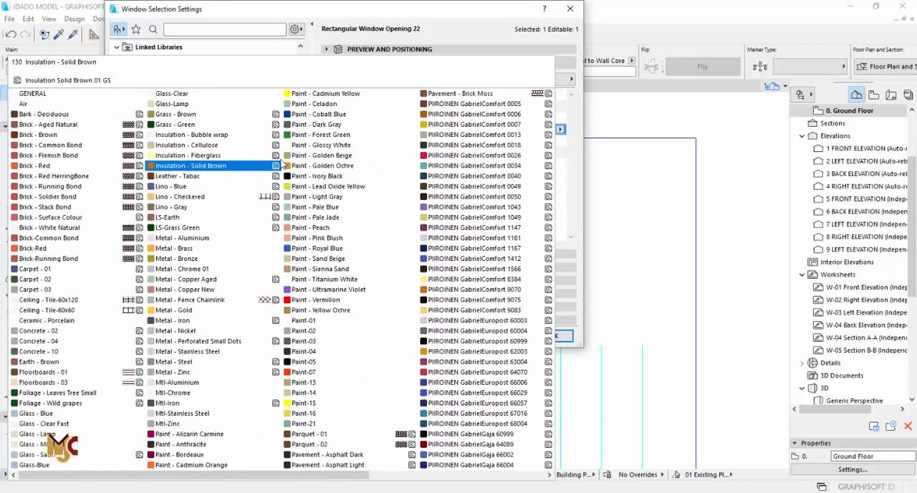
pyautogui.click(319, 147)
pyautogui.click(554, 338)
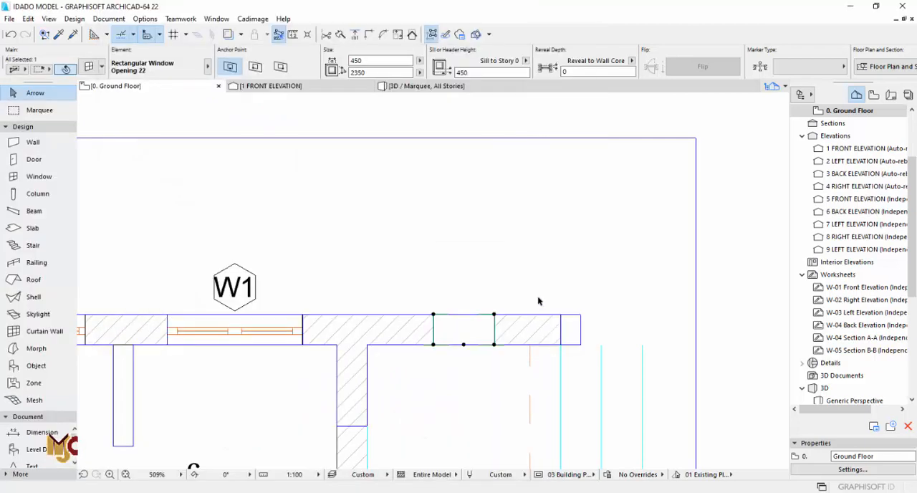
# - Examine the porch side opening's casing in 3D from outside the building and through the porch entrance
pyautogui.scroll(-6, 539, 301)
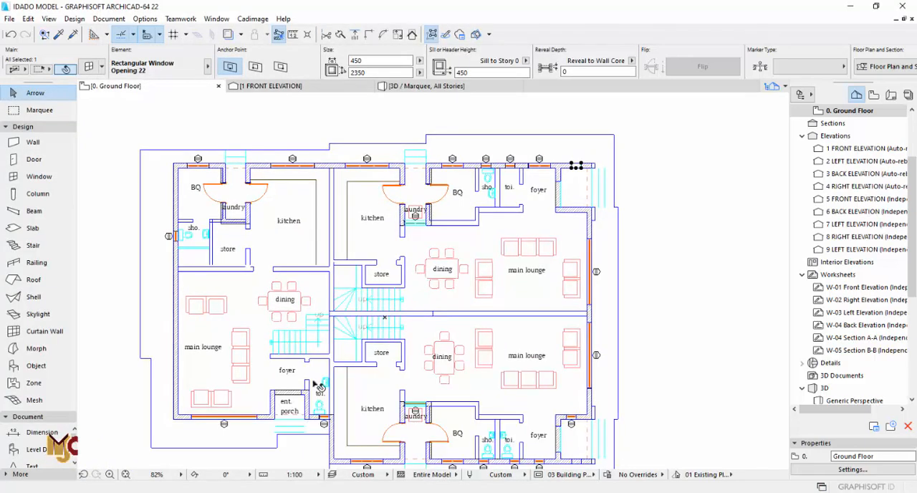
pyautogui.press('F3')
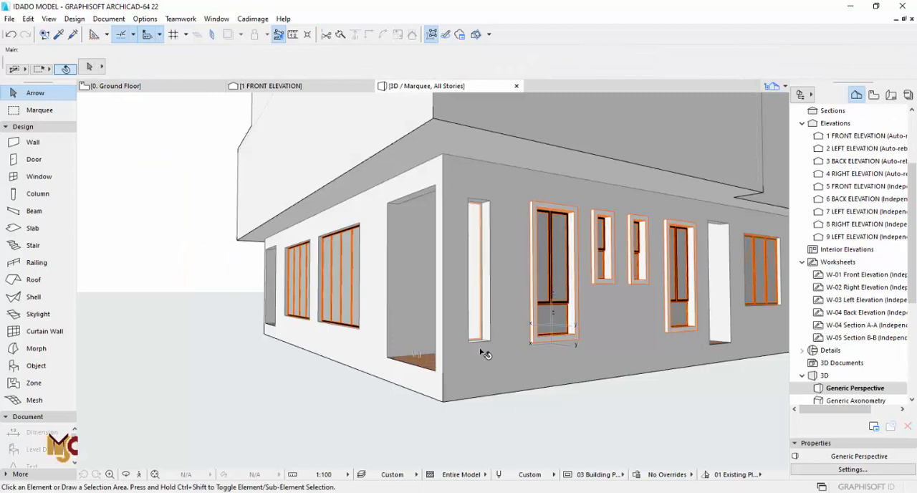
pyautogui.keyDown('shift'); pyautogui.moveTo(321, 301); pyautogui.dragTo(459, 305, button='middle'); pyautogui.keyUp('shift')
pyautogui.keyDown('shift'); pyautogui.moveTo(361, 307); pyautogui.dragTo(391, 307, button='middle'); pyautogui.keyUp('shift')
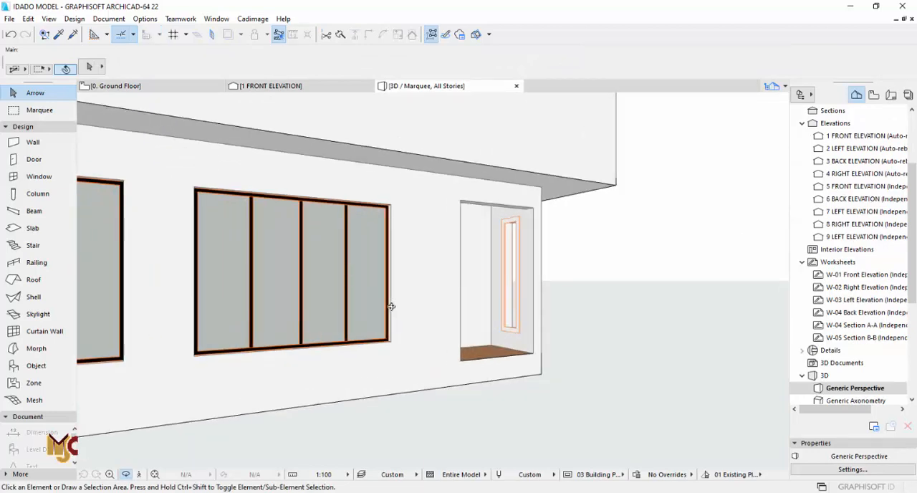
pyautogui.moveTo(392, 307); pyautogui.dragTo(455, 309)
pyautogui.scroll(-6, 623, 313)
pyautogui.moveTo(568, 312); pyautogui.dragTo(287, 307)
# - Switch the porch side opening's casing to the building's outer wall face and check it in 3D
pyautogui.press('F2')
pyautogui.scroll(6, 569, 159)
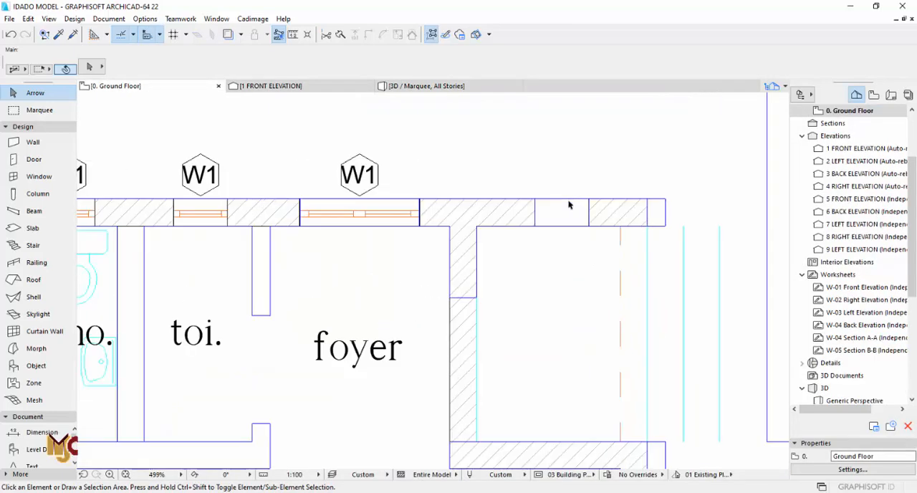
pyautogui.scroll(1, 569, 206)
pyautogui.click(571, 210)
pyautogui.press('F3')
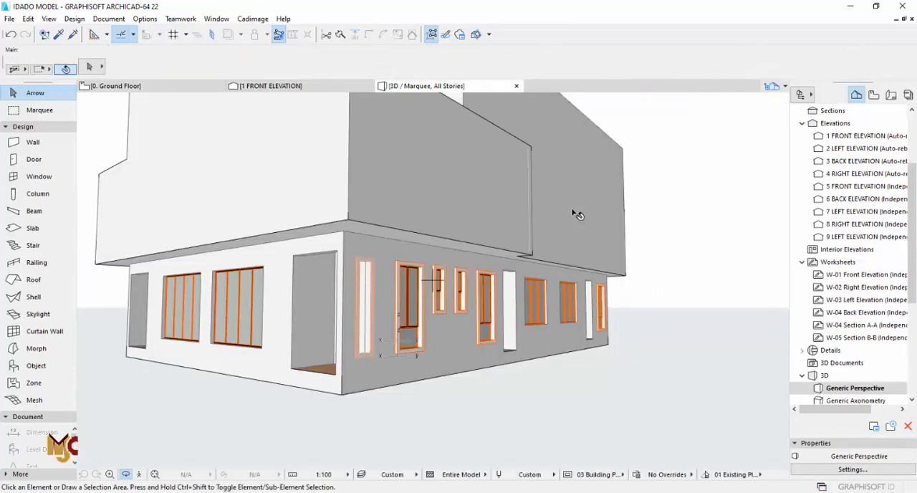
pyautogui.moveTo(382, 303); pyautogui.dragTo(360, 279)
pyautogui.press('F2')
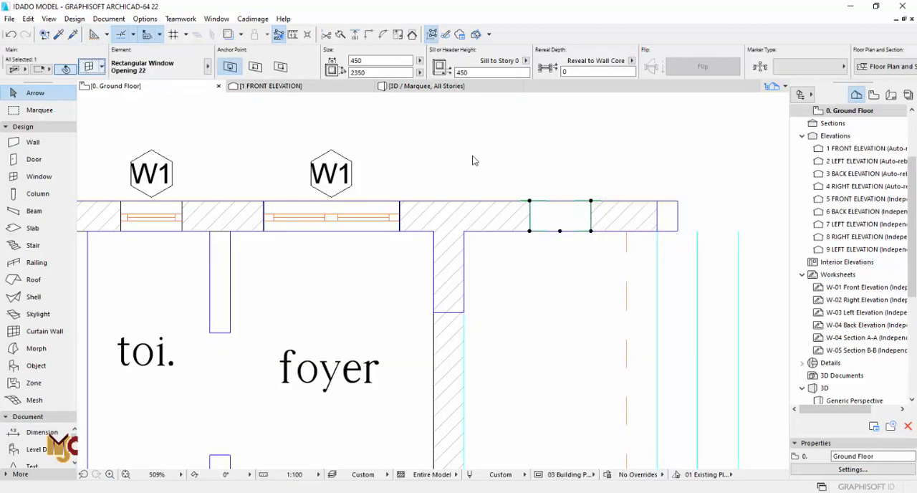
# - Set the thickness of the porch side opening's outside casing to 50 mm
pyautogui.hotkey('ctrl', 't')
pyautogui.click(330, 80)
pyautogui.click(330, 80)
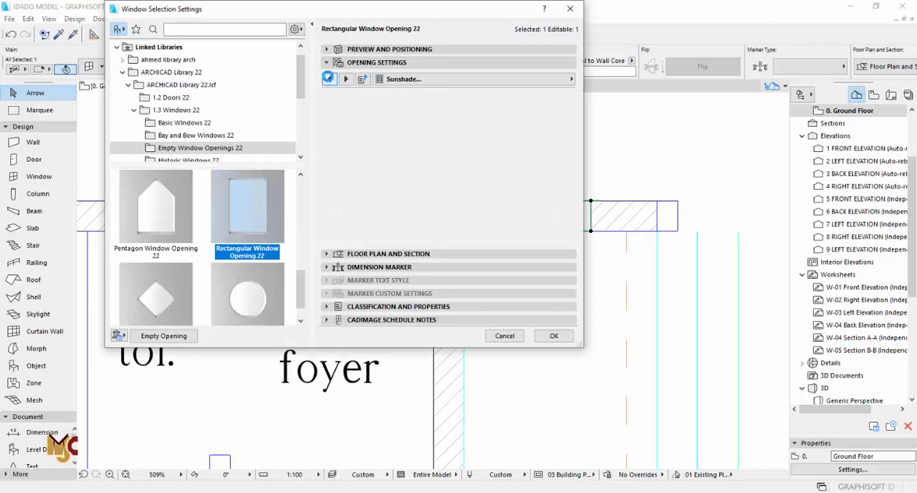
pyautogui.click(329, 81)
pyautogui.click(463, 80)
pyautogui.click(330, 80)
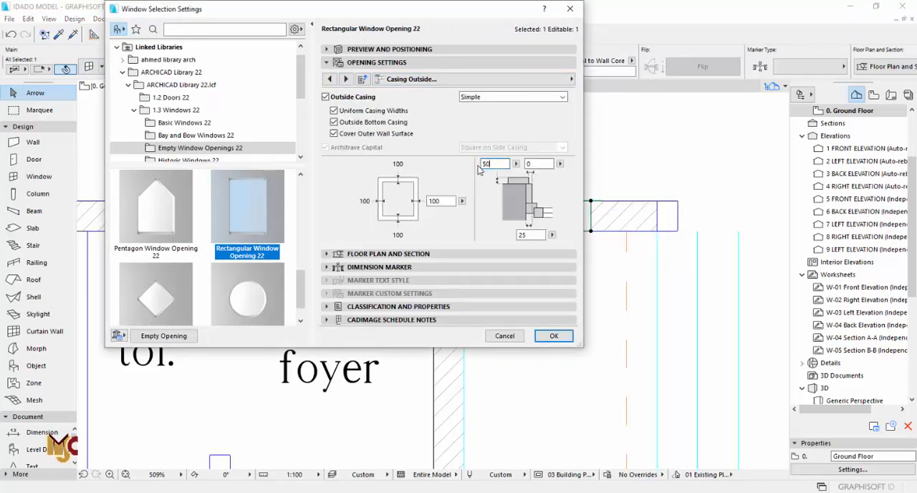
pyautogui.click(552, 336)
# - Copy the cased opening's 450 × 2350 settings and place a matching opening in the lower-right unit's porch side wall
pyautogui.keyDown('alt'); pyautogui.click(557, 217); pyautogui.keyUp('alt')
pyautogui.scroll(-9, 497, 175)
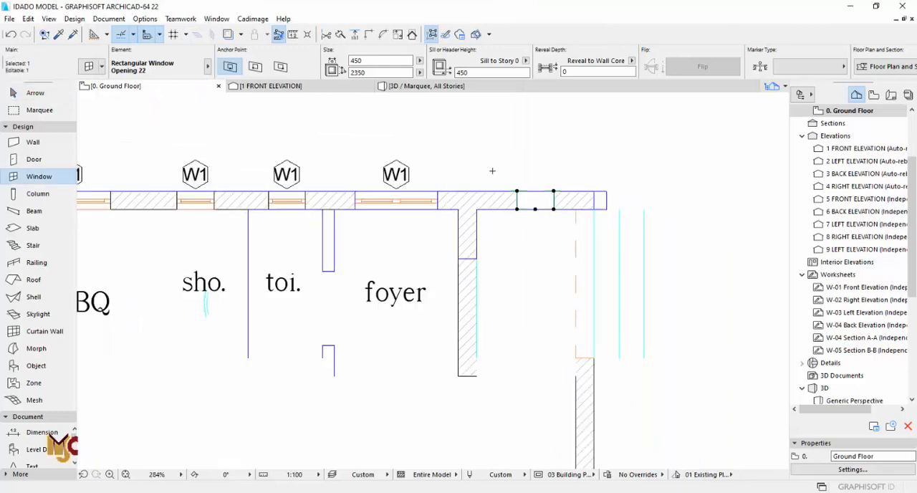
pyautogui.moveTo(494, 330); pyautogui.dragTo(495, 164, button='middle')
pyautogui.scroll(8, 508, 353)
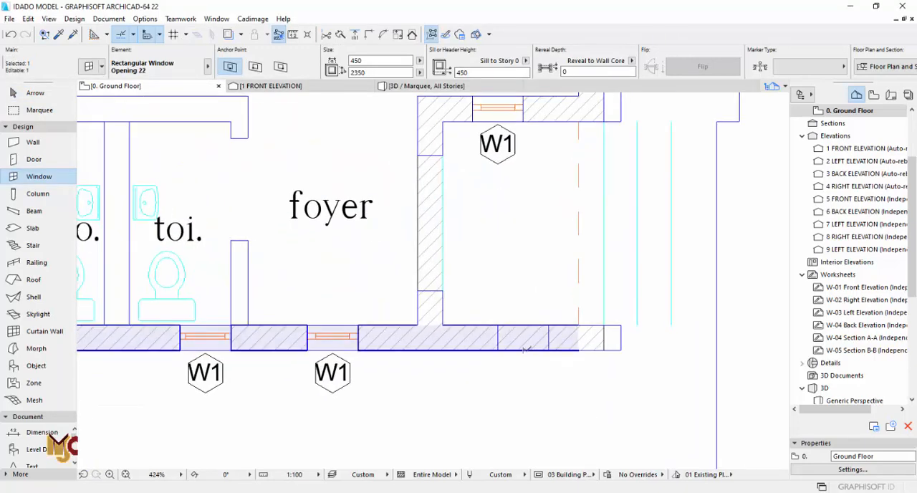
pyautogui.click(523, 349)
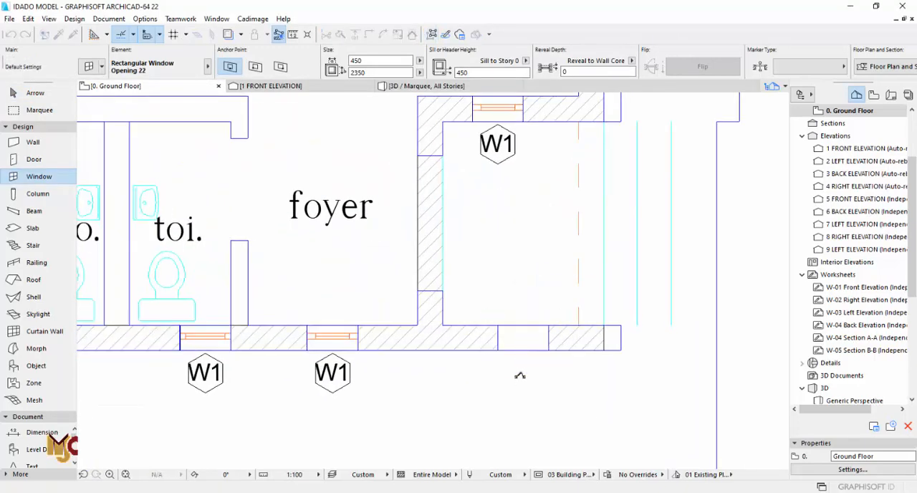
# - Complete the opening in the lower-right unit's porch side wall, check it in 3D and return to the ground floor plan
pyautogui.click(519, 375)
pyautogui.scroll(-6, 529, 344)
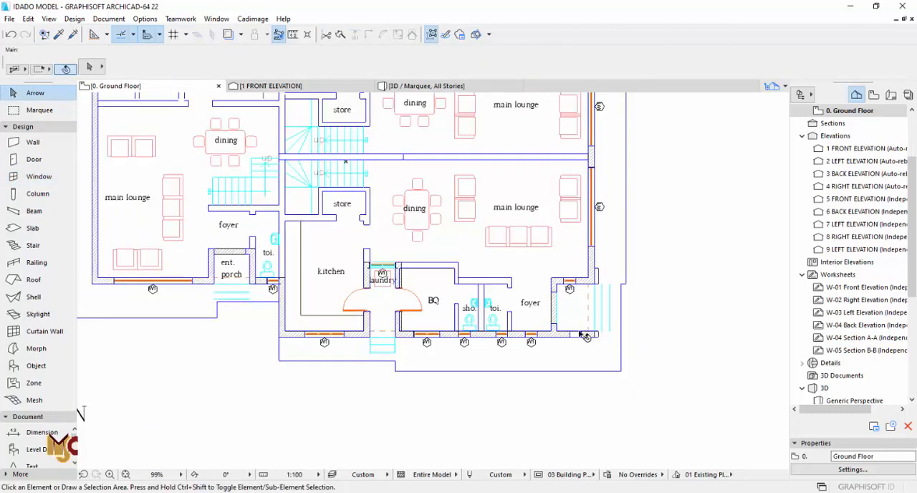
pyautogui.press('F3')
pyautogui.moveTo(330, 321); pyautogui.dragTo(517, 319)
pyautogui.press('F2')
pyautogui.scroll(-4, 434, 244)
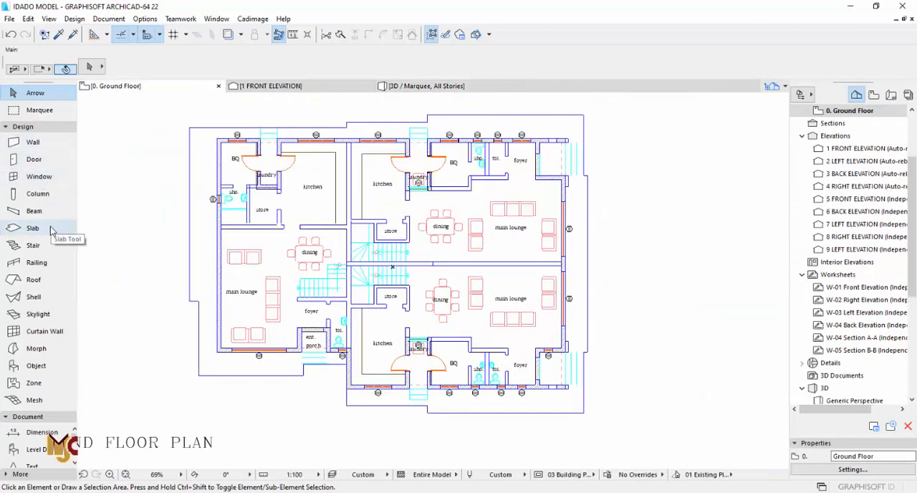
# - Choose Door with Sidelight on Side 2 as the default door type and give it Handle 6
pyautogui.click(41, 164)
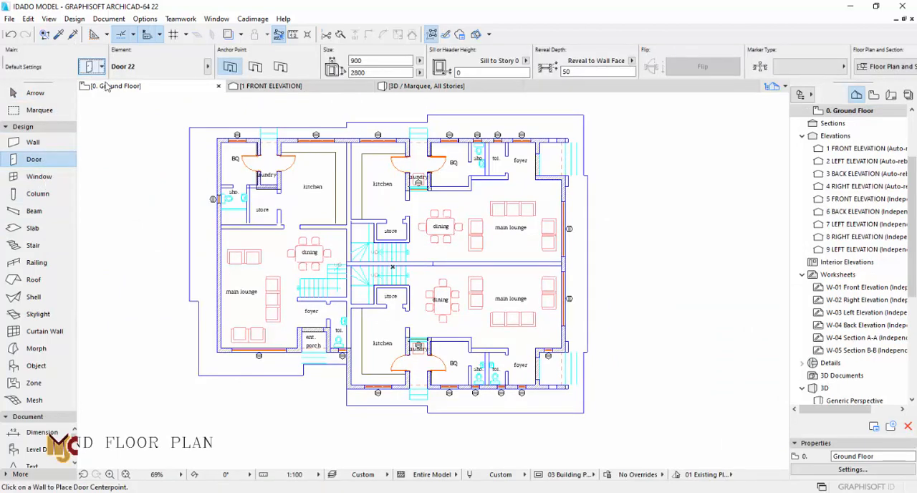
pyautogui.hotkey('ctrl', 't')
pyautogui.scroll(-5, 365, 258)
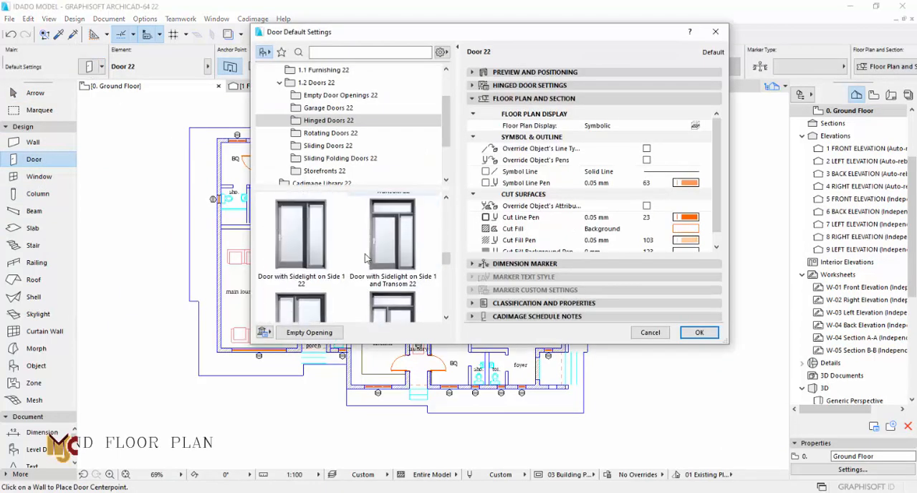
pyautogui.click(321, 261)
pyautogui.click(529, 85)
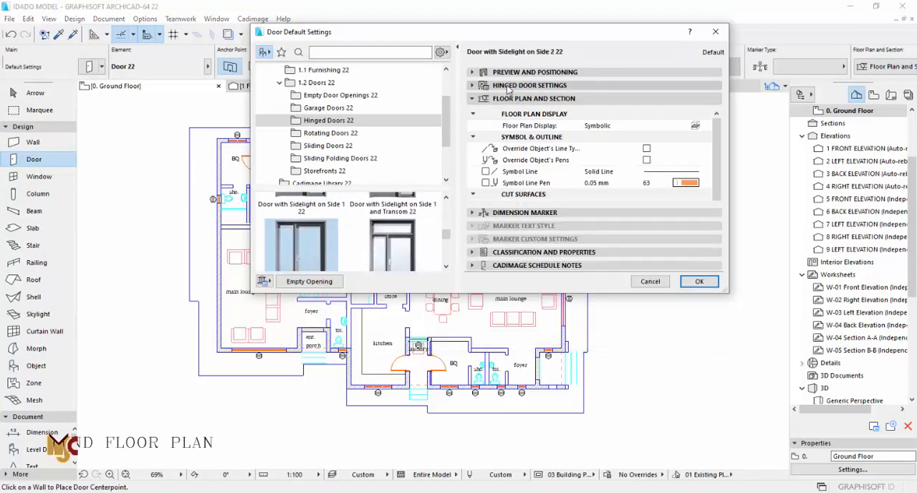
pyautogui.click(535, 163)
pyautogui.click(524, 232)
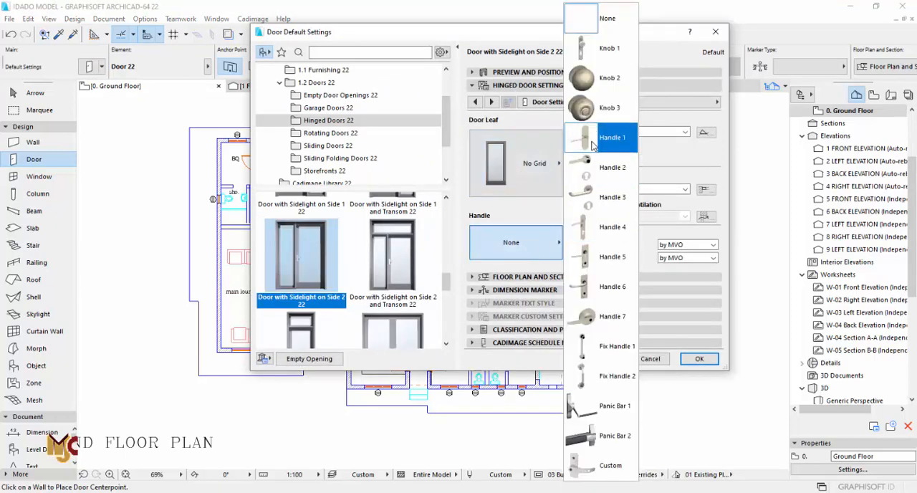
pyautogui.click(587, 287)
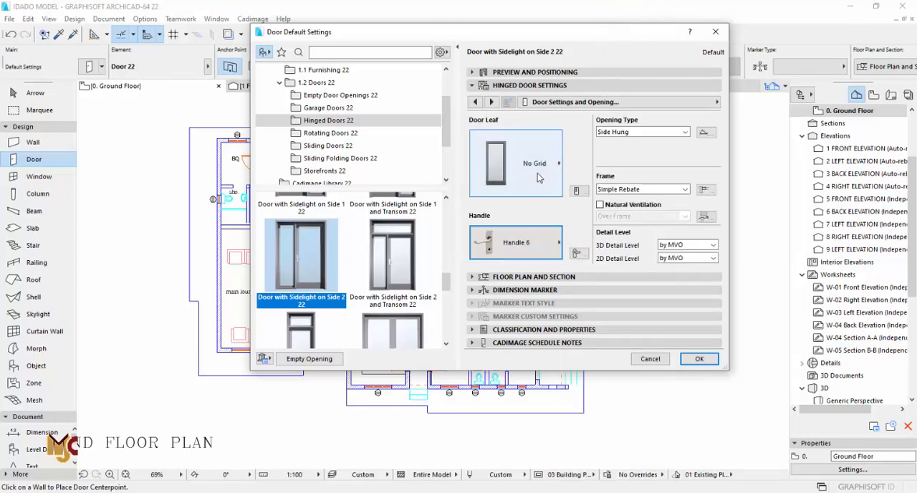
# - Try the custom door leaves Door Leaf 2 and Door Leaf 1 on the sidelight door and preview them
pyautogui.click(535, 163)
pyautogui.scroll(-18, 600, 430)
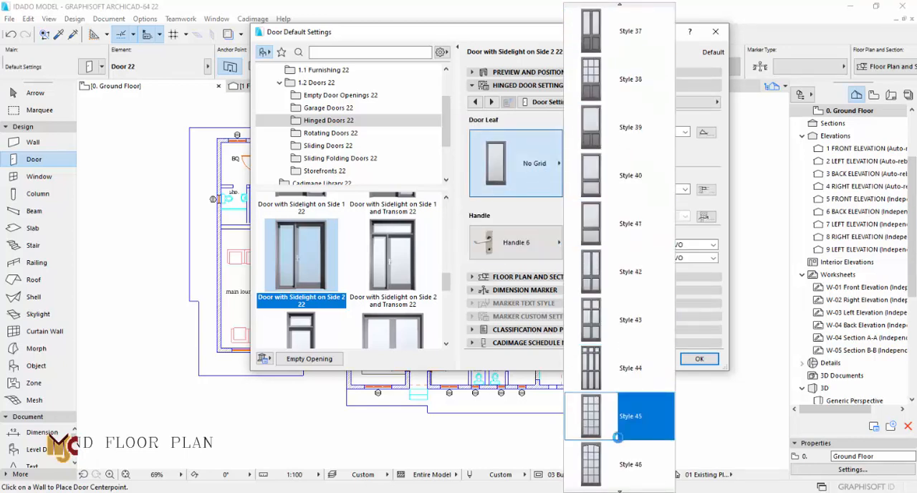
pyautogui.scroll(-1, 617, 437)
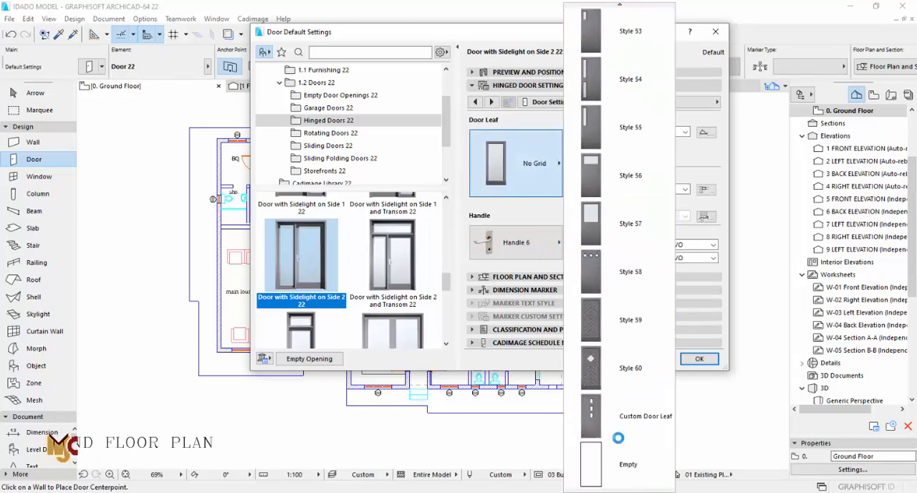
pyautogui.click(618, 430)
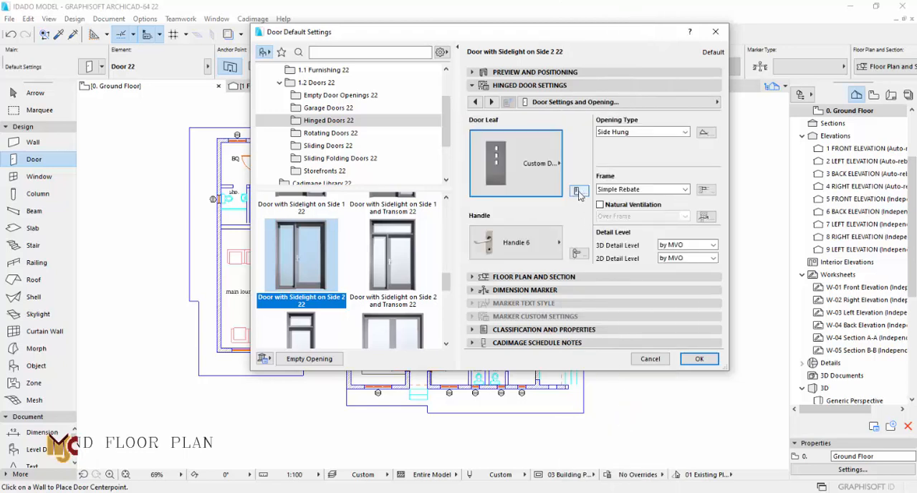
pyautogui.click(578, 191)
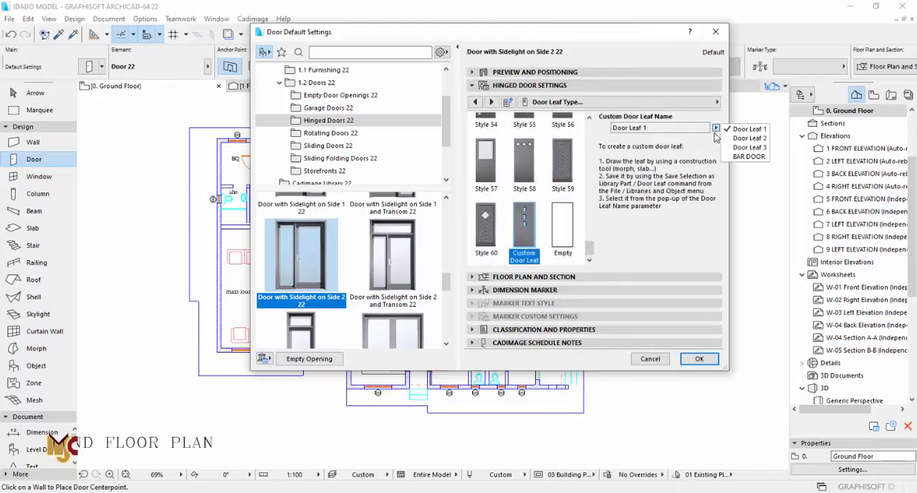
pyautogui.click(739, 139)
pyautogui.click(622, 73)
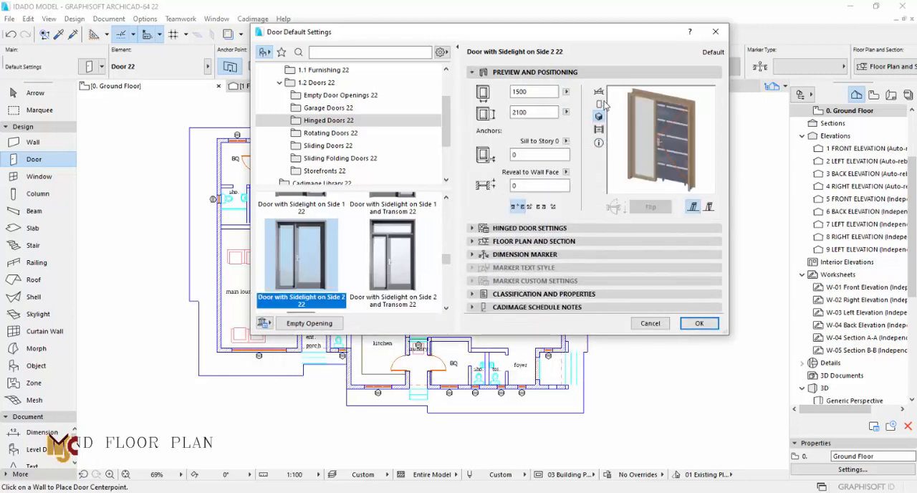
pyautogui.click(630, 227)
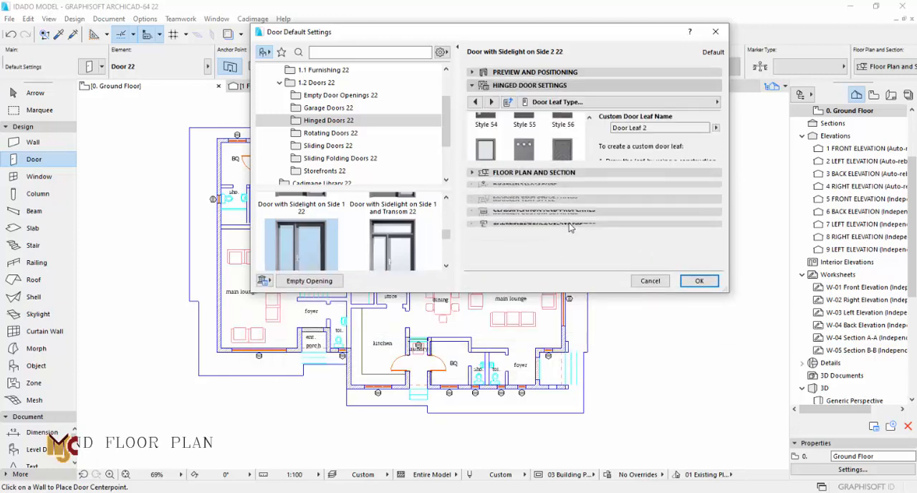
pyautogui.click(642, 74)
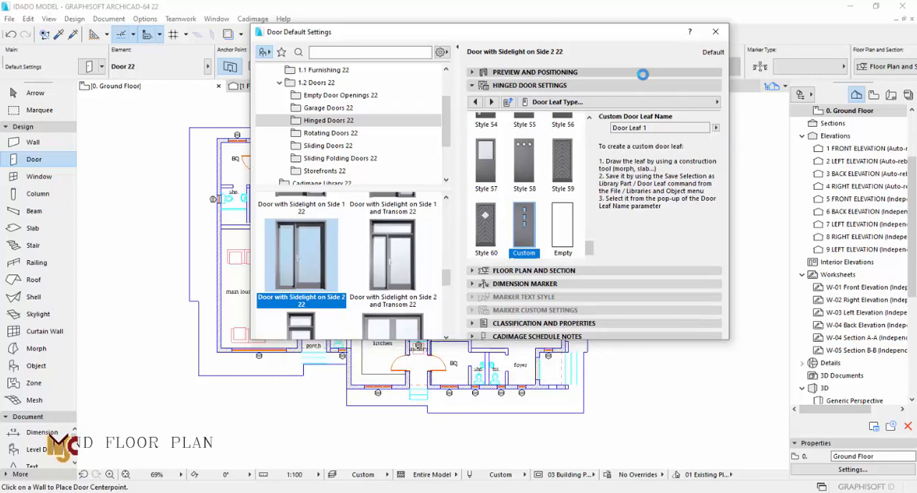
# - Change the sidelight door's leaf type to H-V Grid and check it in the 3D preview
pyautogui.click(530, 228)
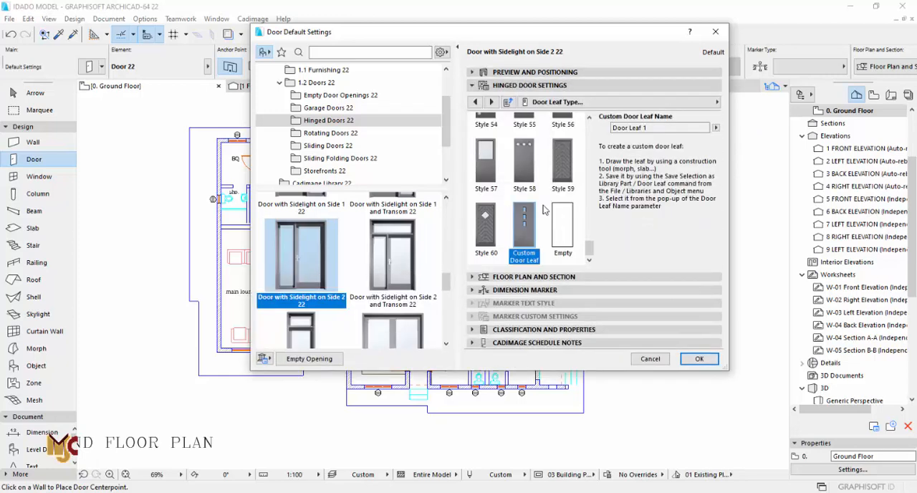
pyautogui.scroll(2, 526, 214)
pyautogui.scroll(10, 525, 213)
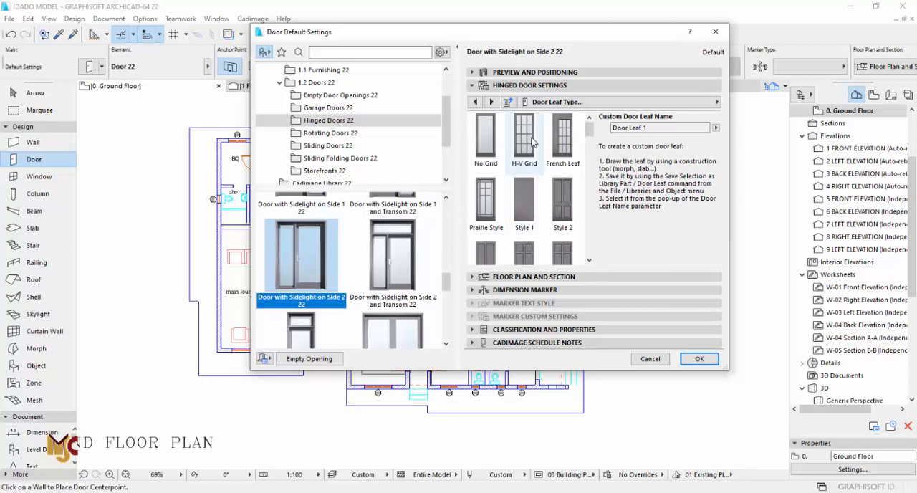
pyautogui.click(530, 140)
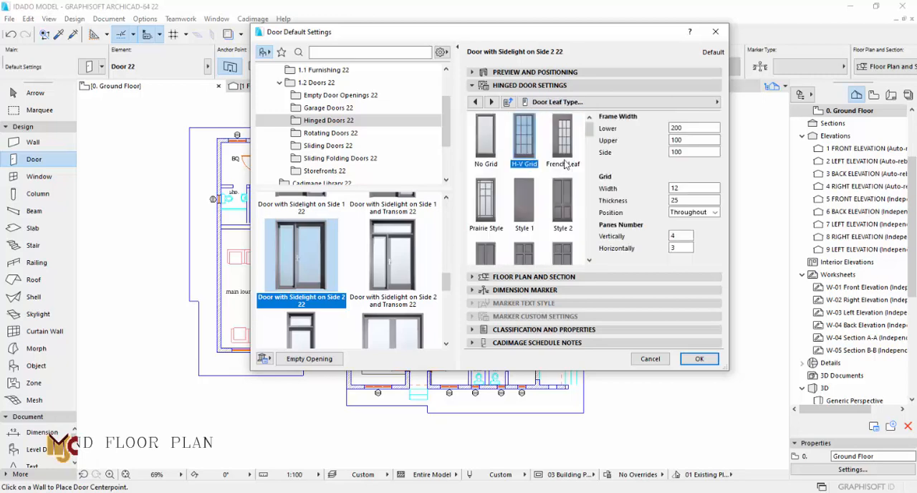
pyautogui.click(579, 71)
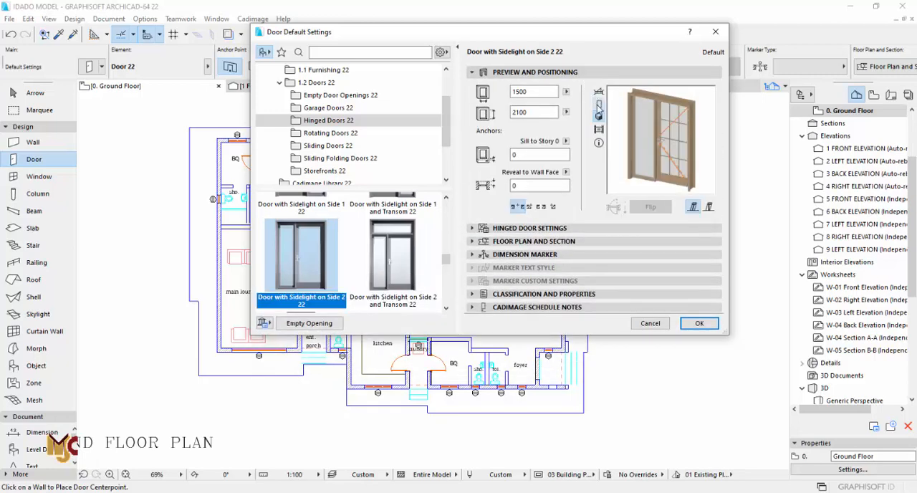
# - Set the H-V Grid leaf's horizontal panes number to 1 and check the door in the preview
pyautogui.click(526, 230)
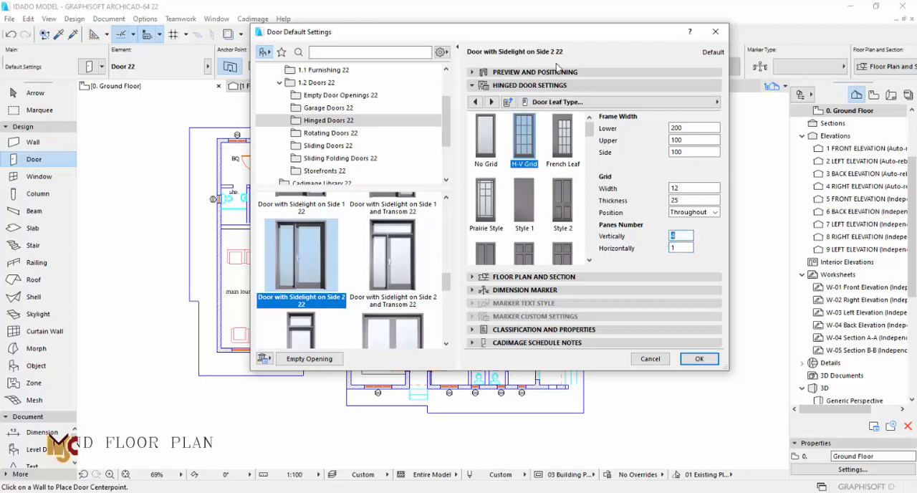
pyautogui.click(560, 72)
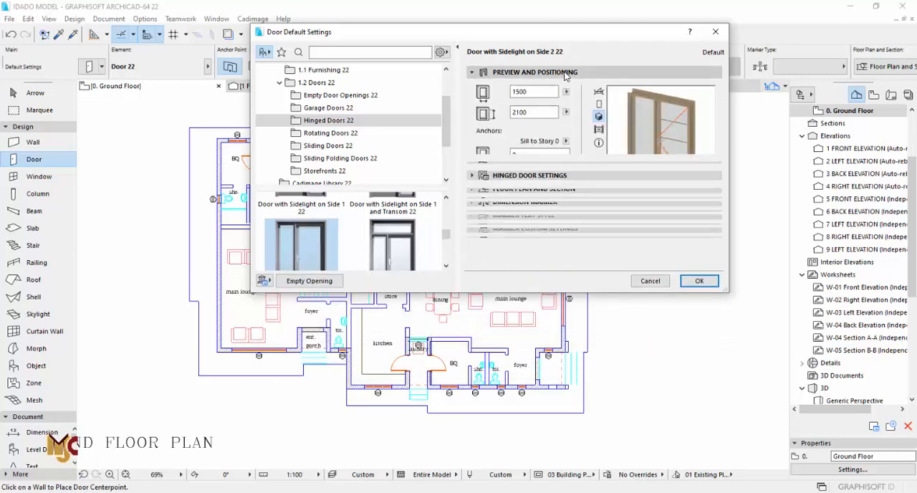
pyautogui.click(675, 198)
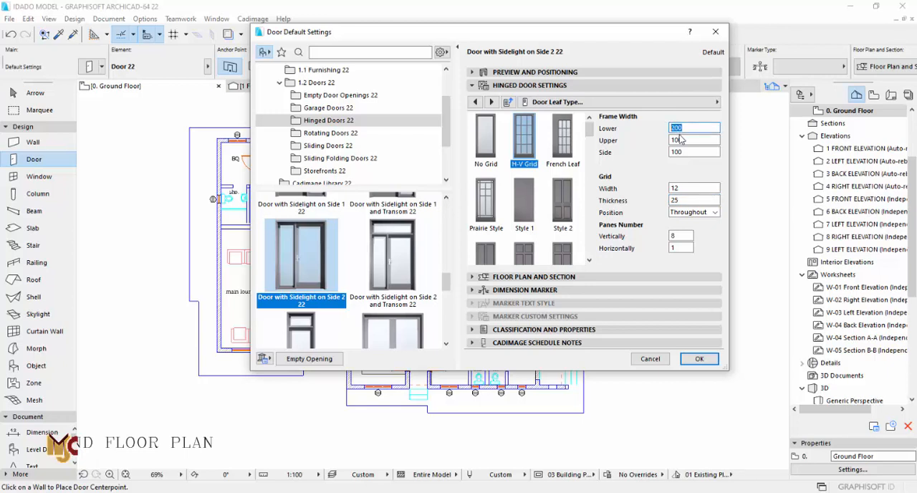
# - Set the H-V Grid leaf's lower, upper and side frame widths to 0 and check the door in the preview
pyautogui.click(586, 72)
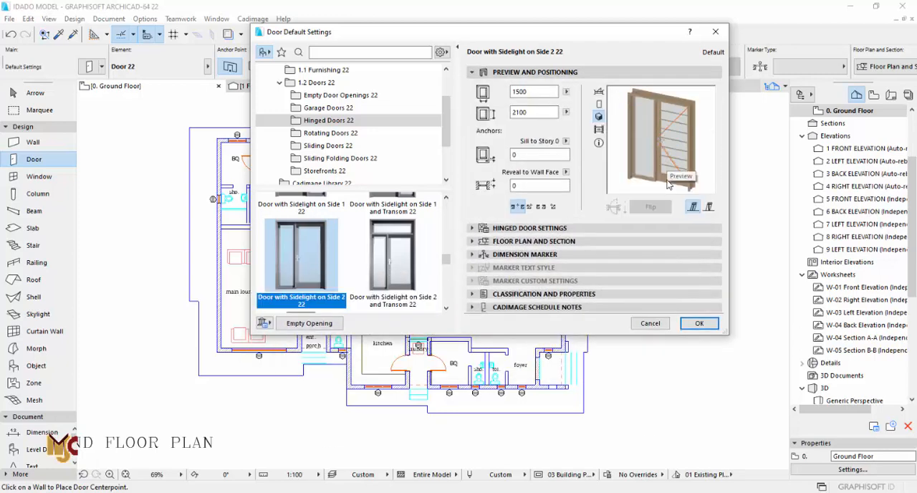
pyautogui.click(586, 228)
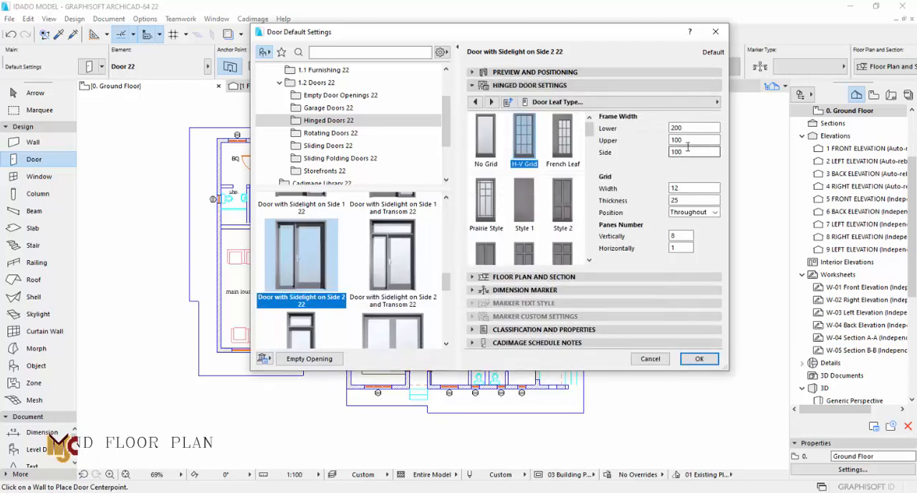
pyautogui.write('0')
pyautogui.press('Tab')
pyautogui.press('Tab')
pyautogui.write('0')
pyautogui.click(598, 72)
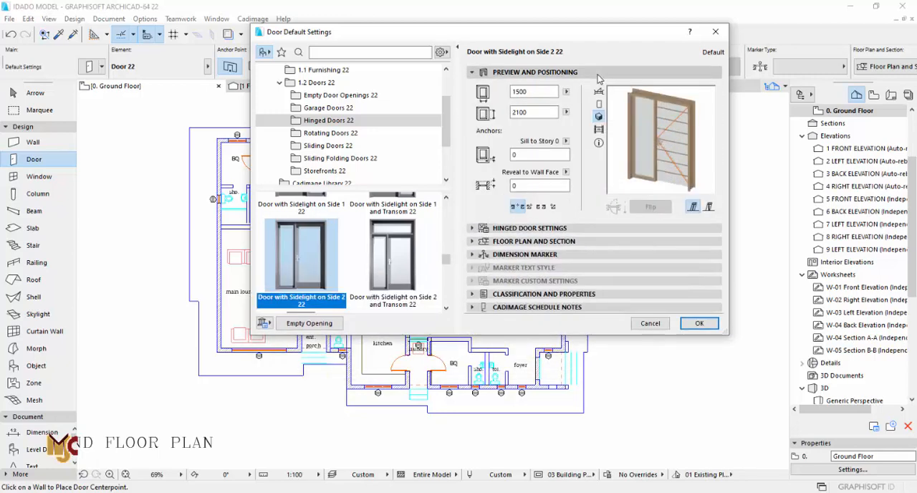
# - Set the leaf's grid width to 250 and its vertical panes number to 8, checking the door in the preview
pyautogui.click(559, 228)
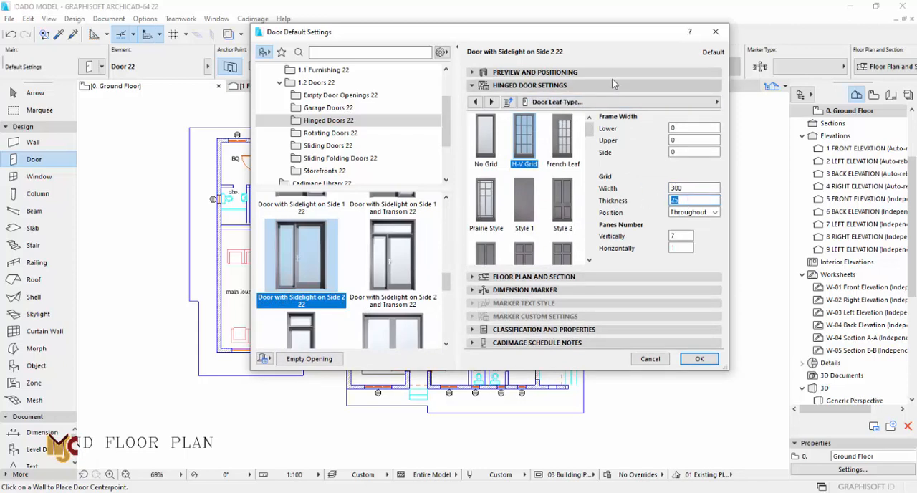
pyautogui.click(608, 72)
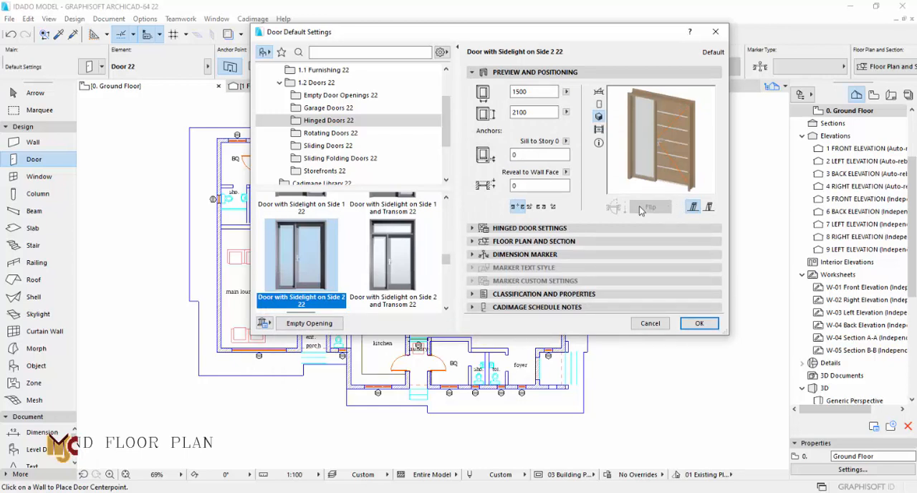
pyautogui.click(553, 228)
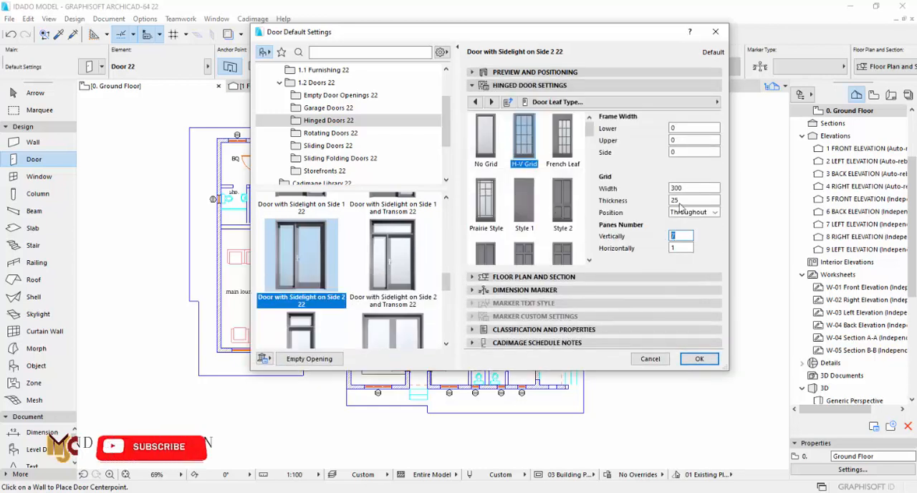
pyautogui.click(677, 236)
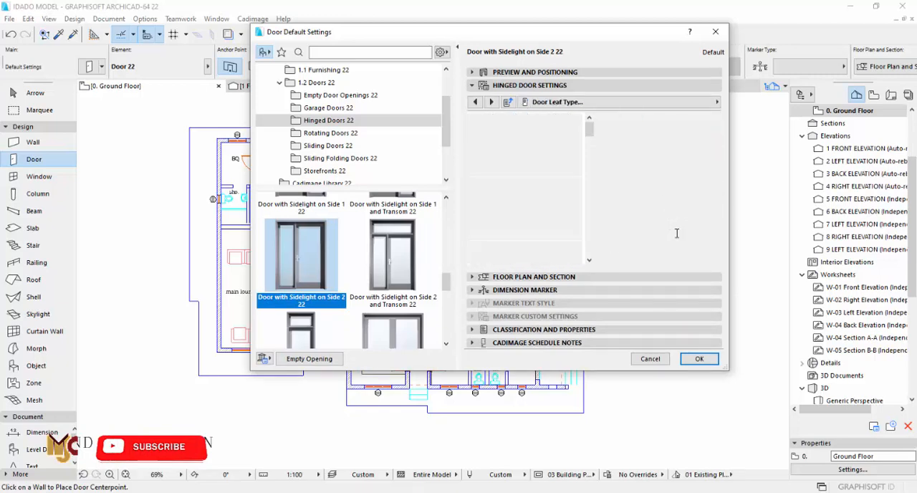
pyautogui.click(639, 75)
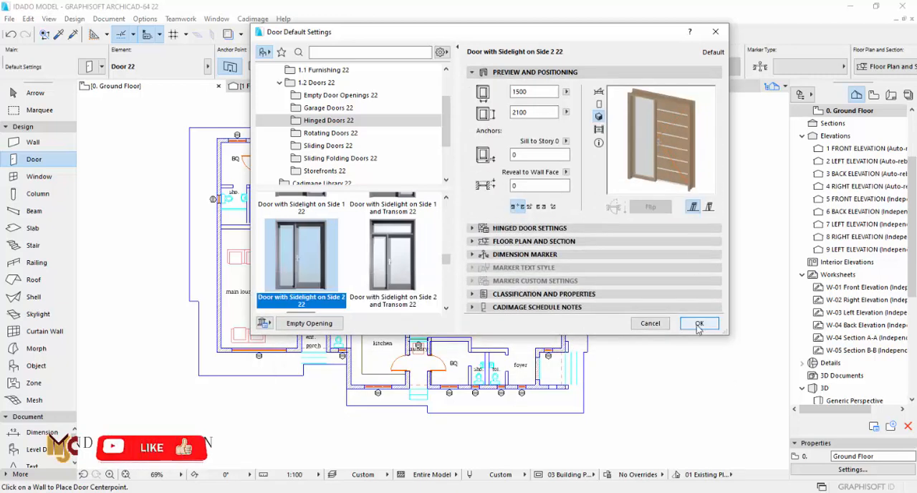
# - Change the sidelight sash type to Divided Frame, check it in the preview and accept the door default settings
pyautogui.click(534, 230)
pyautogui.click(493, 102)
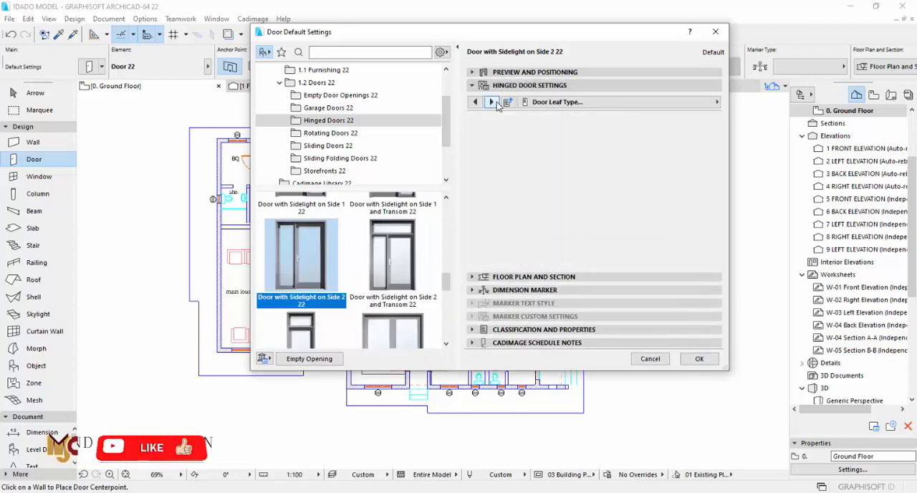
pyautogui.click(493, 103)
pyautogui.click(493, 102)
pyautogui.click(493, 103)
pyautogui.click(552, 152)
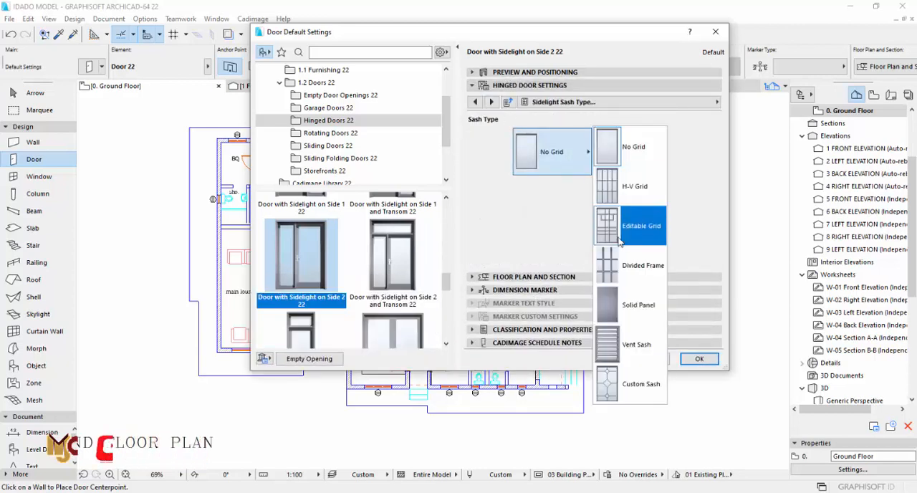
pyautogui.click(619, 241)
pyautogui.click(601, 72)
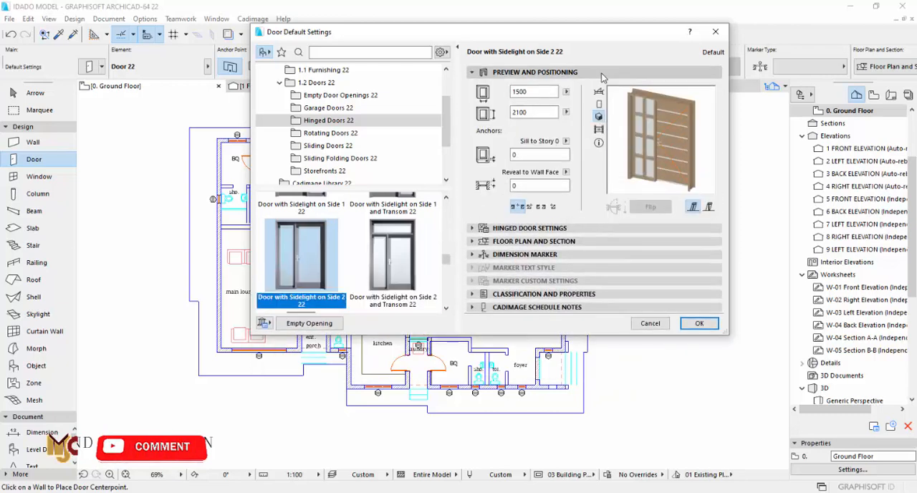
pyautogui.click(601, 74)
pyautogui.click(584, 86)
pyautogui.click(584, 86)
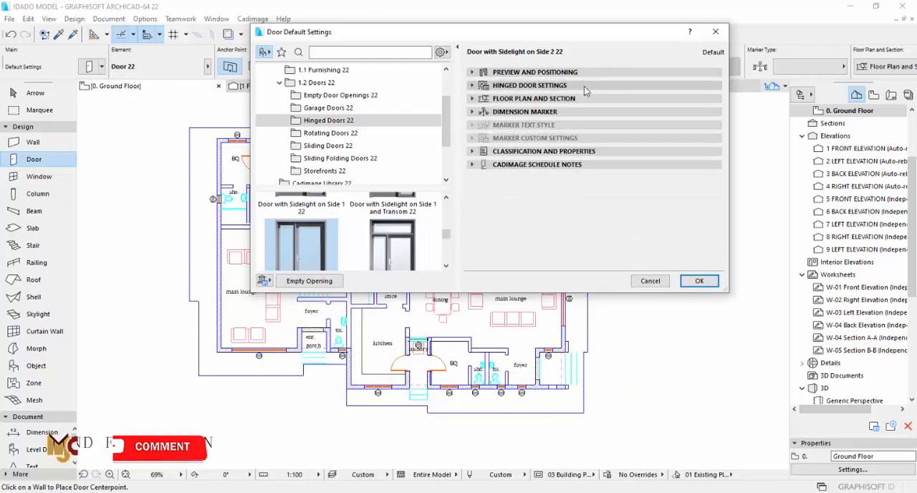
pyautogui.click(699, 280)
# - Place the sidelight door in the wall between the foyer and the entrance porch, opening into the foyer
pyautogui.scroll(5, 516, 366)
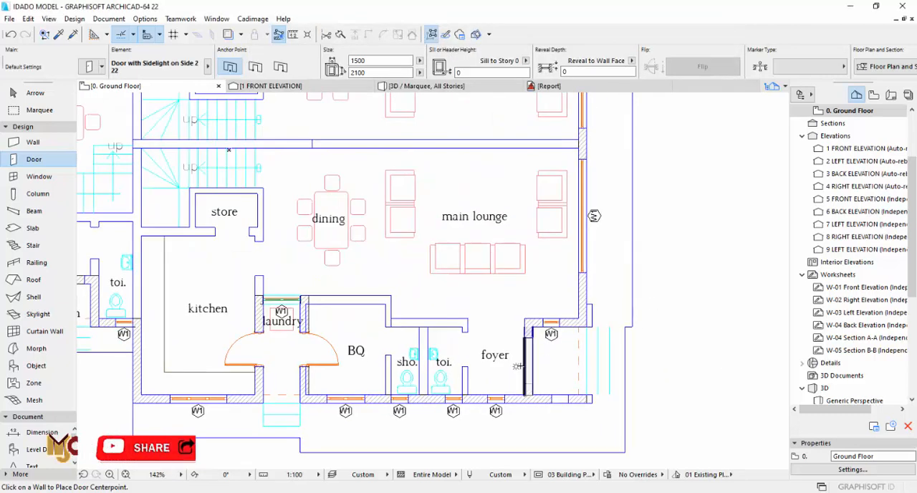
pyautogui.click(525, 360)
pyautogui.click(514, 330)
pyautogui.scroll(5, 553, 360)
pyautogui.press('Escape')
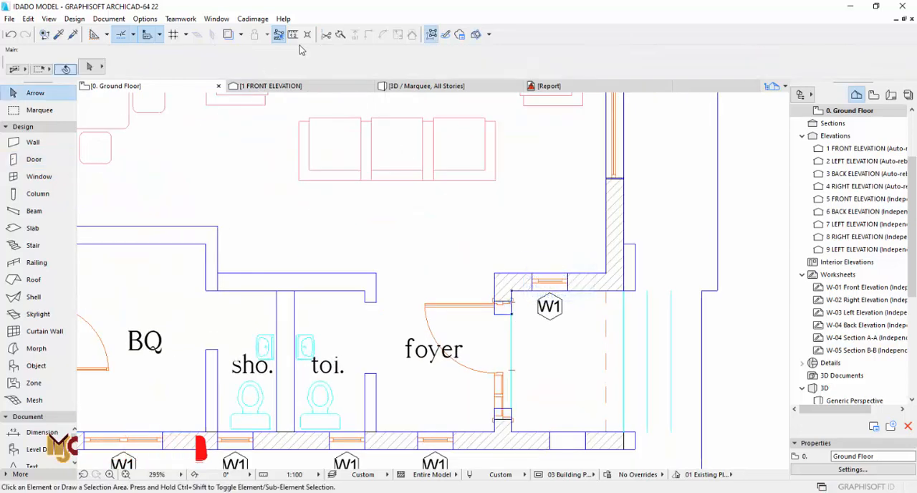
# - Measure the drawn entrance opening between the foyer and the porch, starting from its upper jamb
pyautogui.press('m')
pyautogui.press('Escape')
pyautogui.press('m')
pyautogui.click(511, 313)
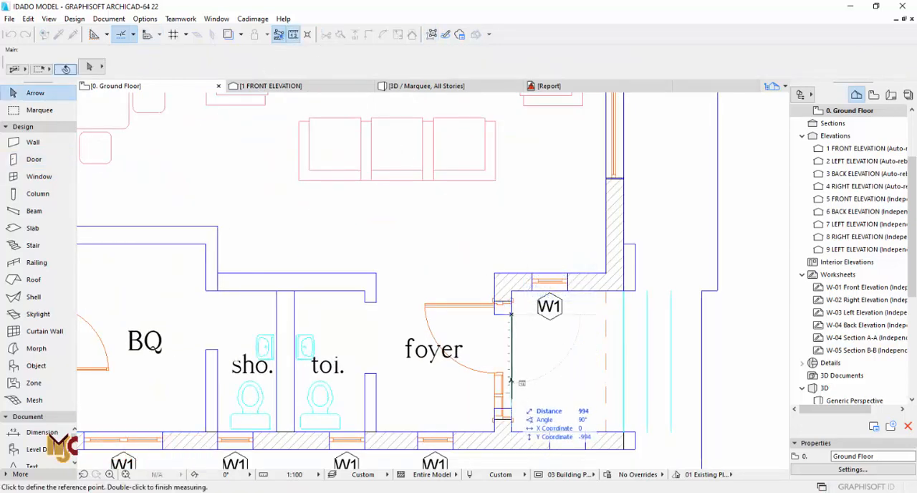
pyautogui.press('Escape')
# - Set the foyer entrance door's width to 1200
pyautogui.click(510, 324)
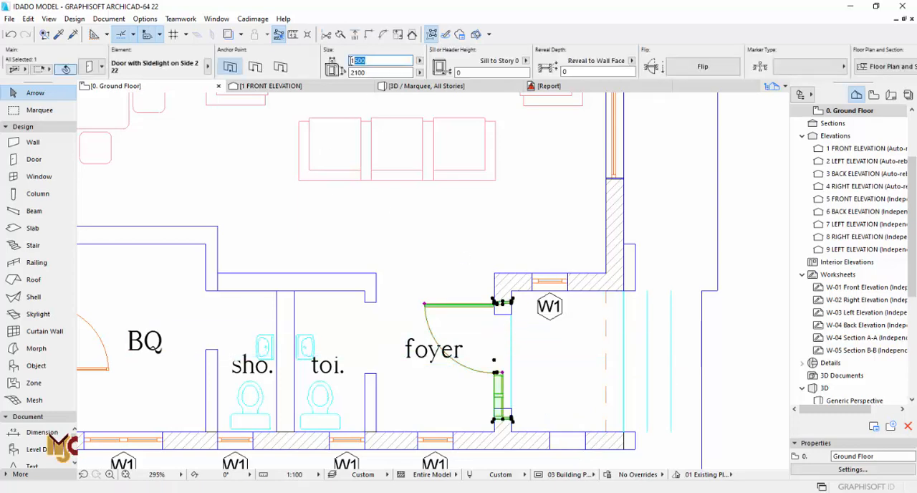
pyautogui.moveTo(351, 61); pyautogui.dragTo(346, 61)
pyautogui.write('1200')
pyautogui.press('Tab')
pyautogui.click(531, 392)
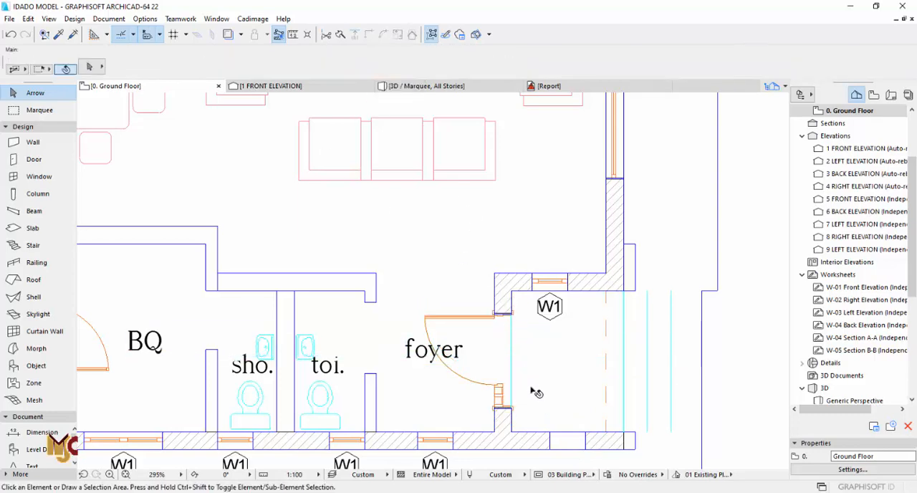
# - Open the 3D view and set the entrance door's sidelight sash to 1 horizontal pane
pyautogui.scroll(3, 531, 392)
pyautogui.press('F3')
pyautogui.scroll(5, 365, 311)
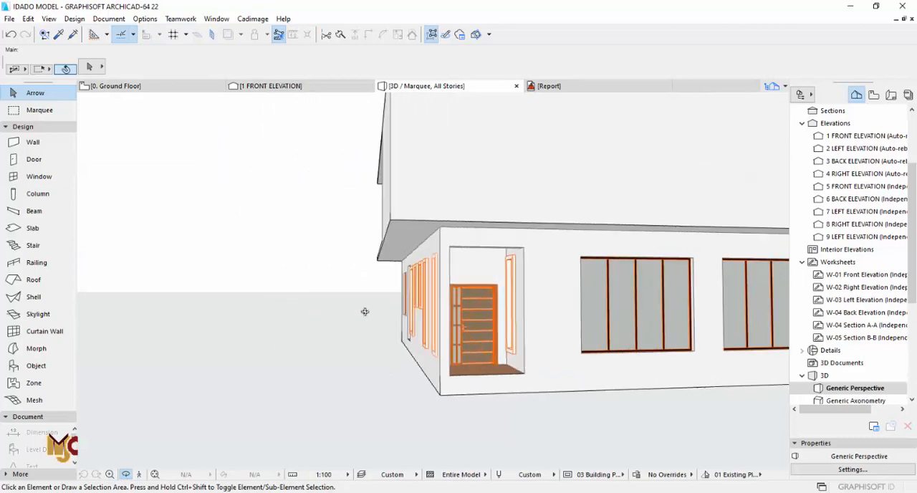
pyautogui.click(472, 326)
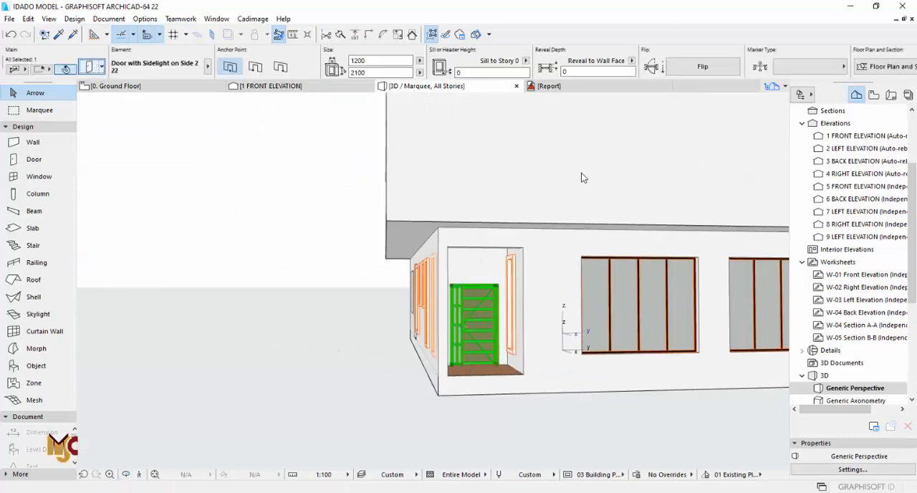
pyautogui.hotkey('ctrl', 't')
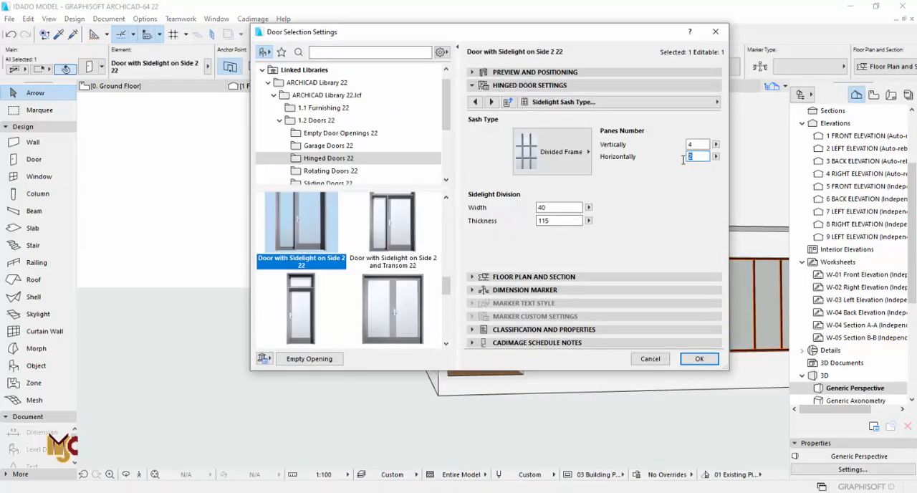
pyautogui.click(698, 359)
pyautogui.scroll(5, 502, 308)
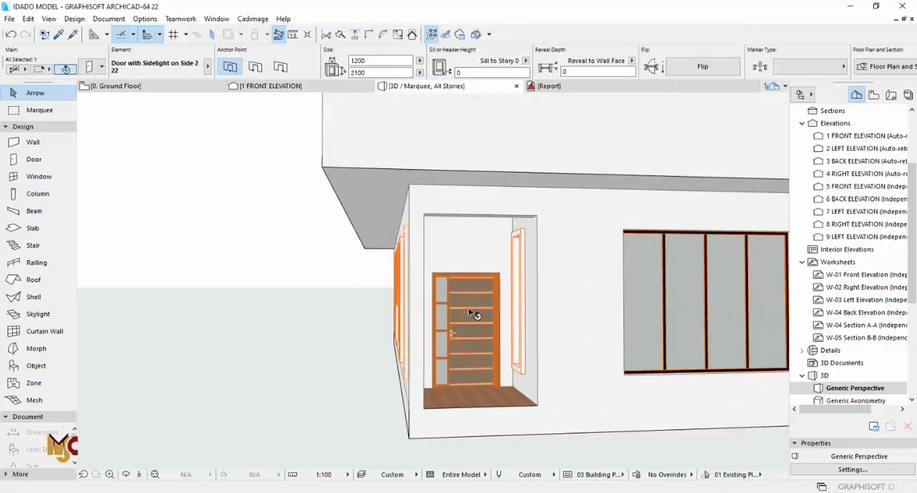
pyautogui.click(508, 268)
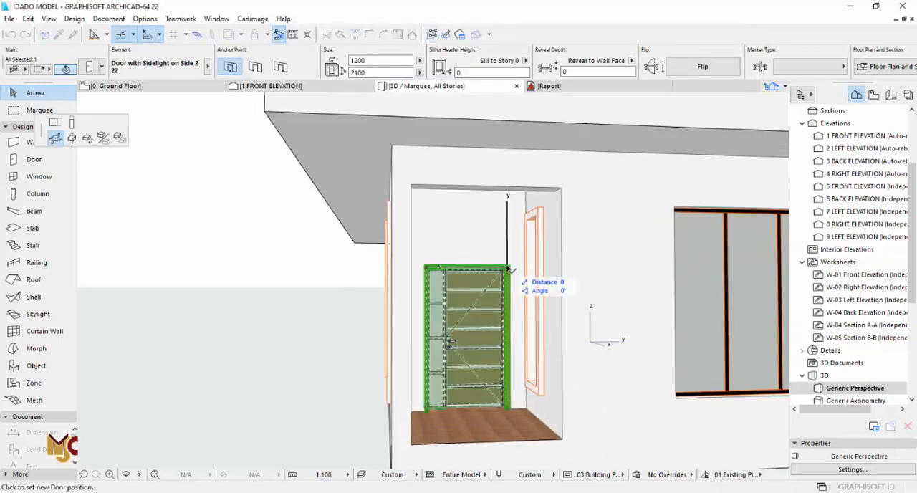
pyautogui.click(71, 123)
pyautogui.press('Escape')
pyautogui.press('Escape')
# - Return to the ground floor plan and examine the entrance door in the imported front elevation drawing
pyautogui.press('F2')
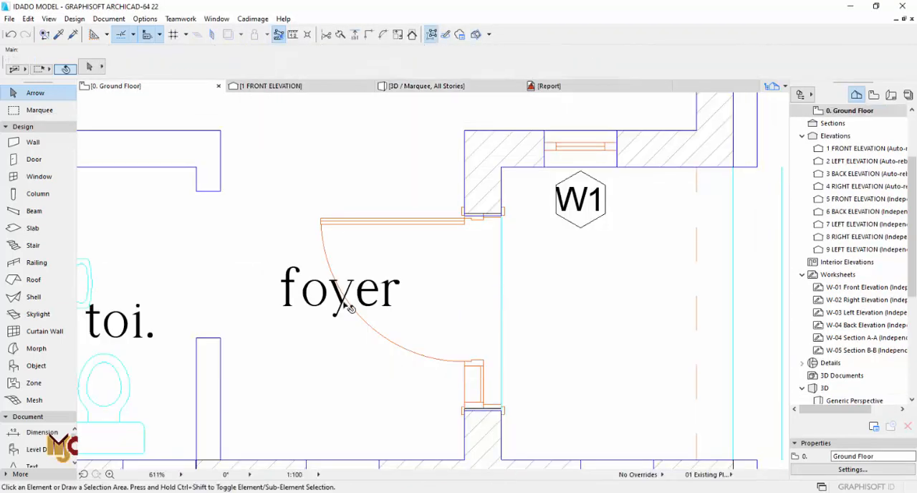
pyautogui.scroll(-8, 347, 290)
pyautogui.moveTo(424, 358); pyautogui.dragTo(575, 184, button='middle')
pyautogui.scroll(9, 579, 186)
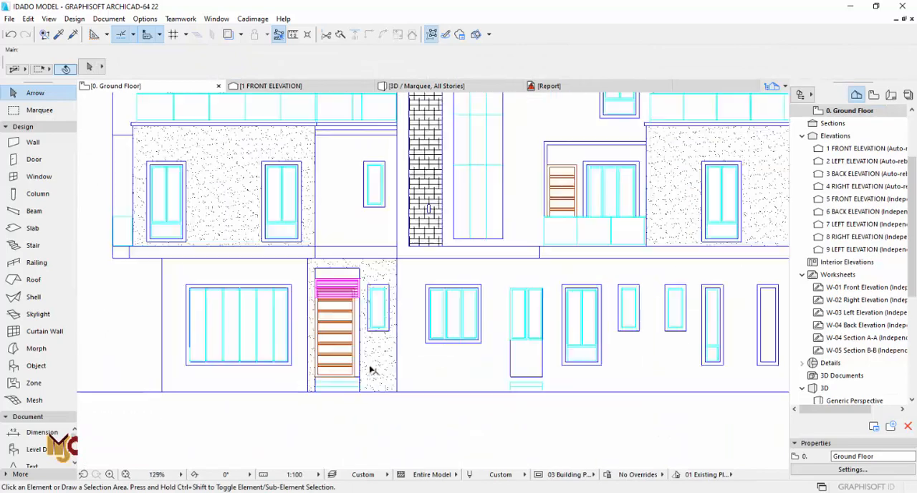
pyautogui.scroll(2, 303, 235)
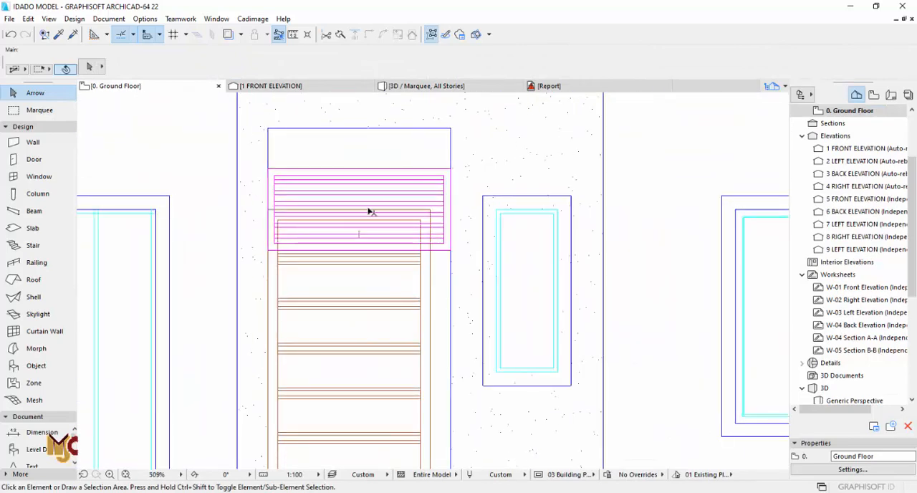
pyautogui.click(445, 177)
pyautogui.press('Escape')
pyautogui.scroll(-3, 385, 279)
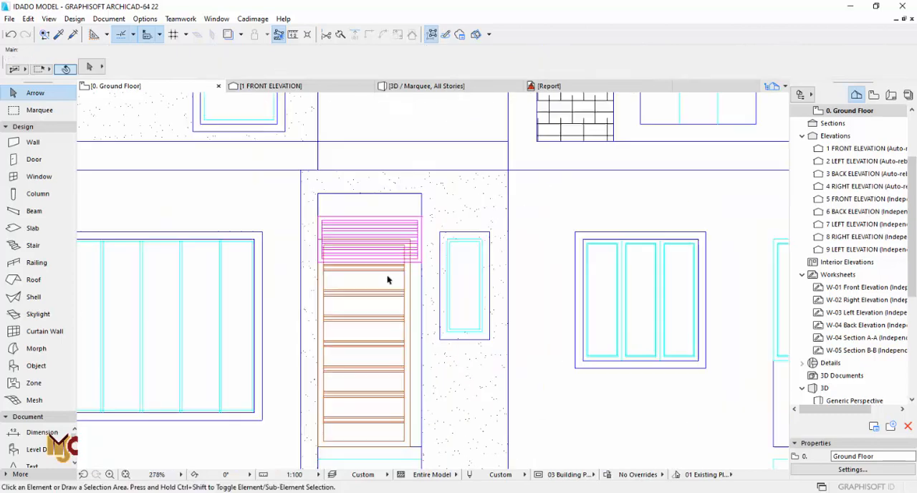
pyautogui.scroll(-5, 386, 279)
pyautogui.scroll(2, 385, 328)
# - Measure the height from the base of the entrance door opening up to the door's top edge in the elevation drawing
pyautogui.press('m')
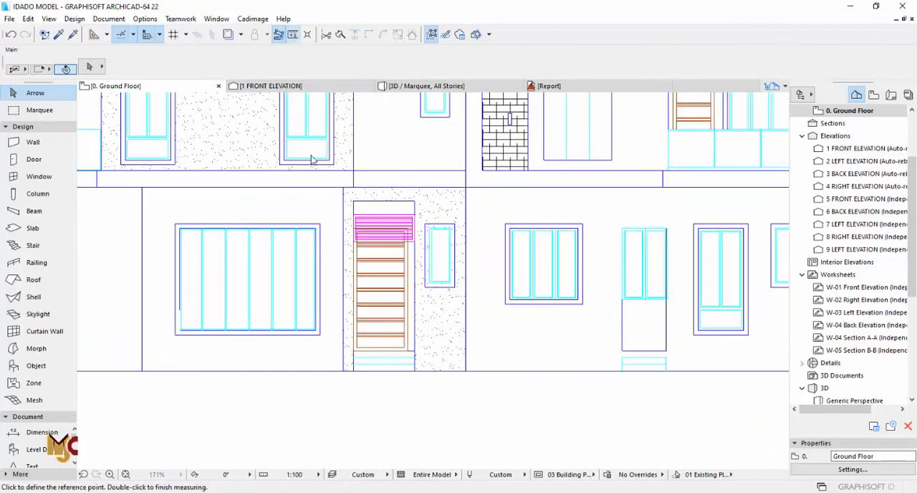
pyautogui.scroll(1, 311, 349)
pyautogui.click(433, 350)
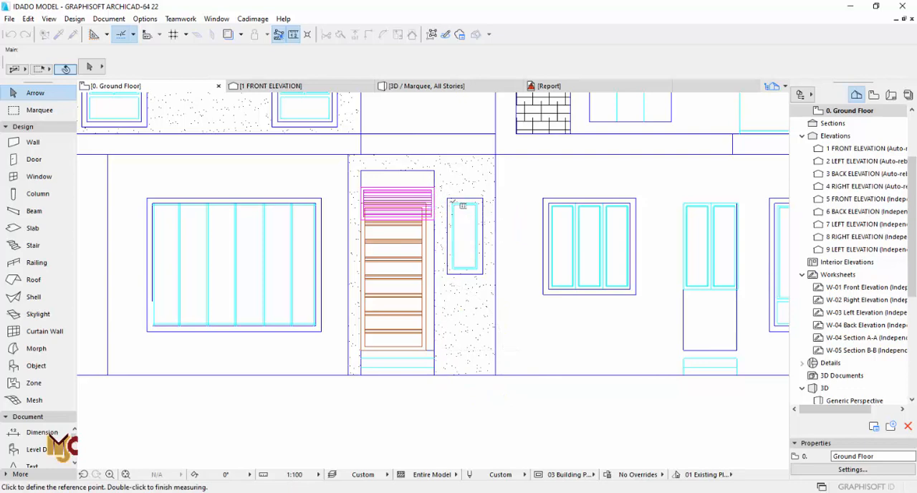
pyautogui.scroll(2, 428, 202)
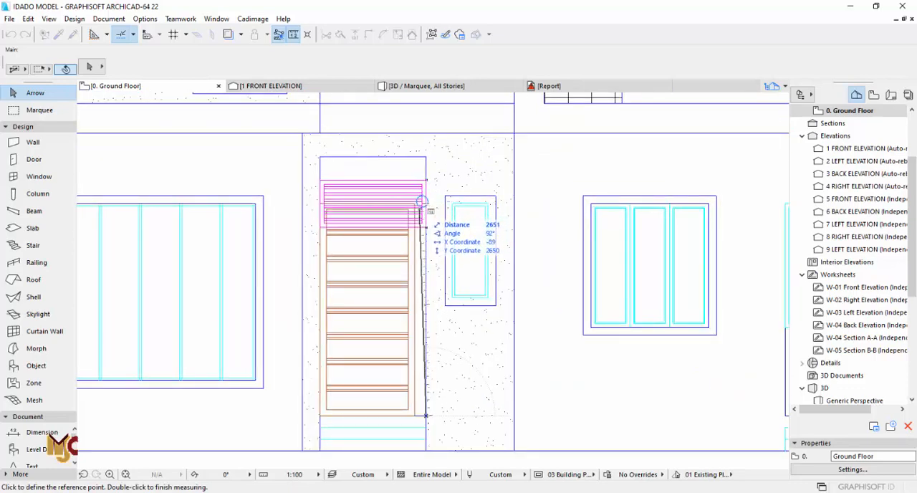
pyautogui.scroll(2, 422, 202)
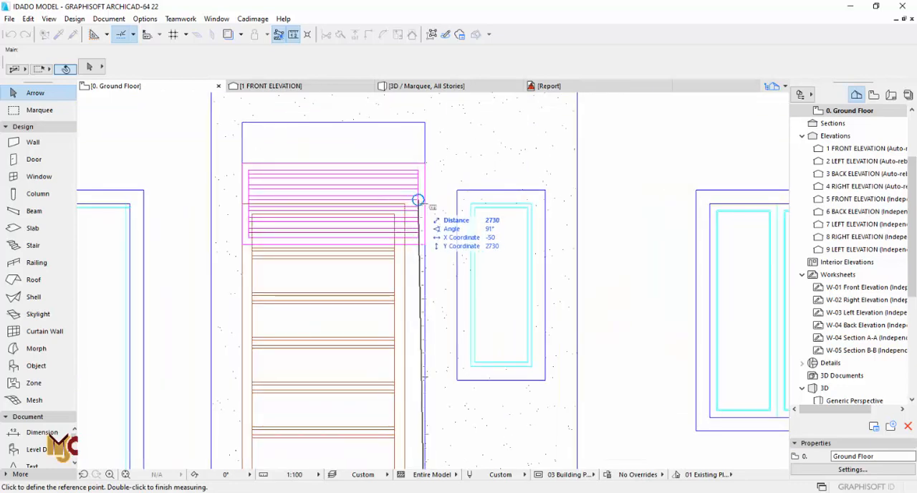
pyautogui.scroll(-2, 423, 200)
pyautogui.press('Escape')
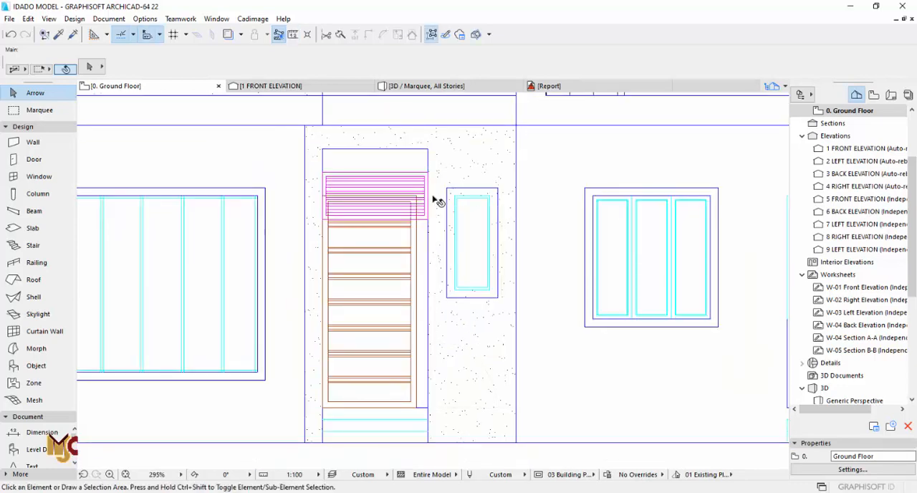
# - Measure the entrance door frame in the elevation drawing, starting from the frame's lower corner
pyautogui.click(294, 34)
pyautogui.scroll(1, 405, 380)
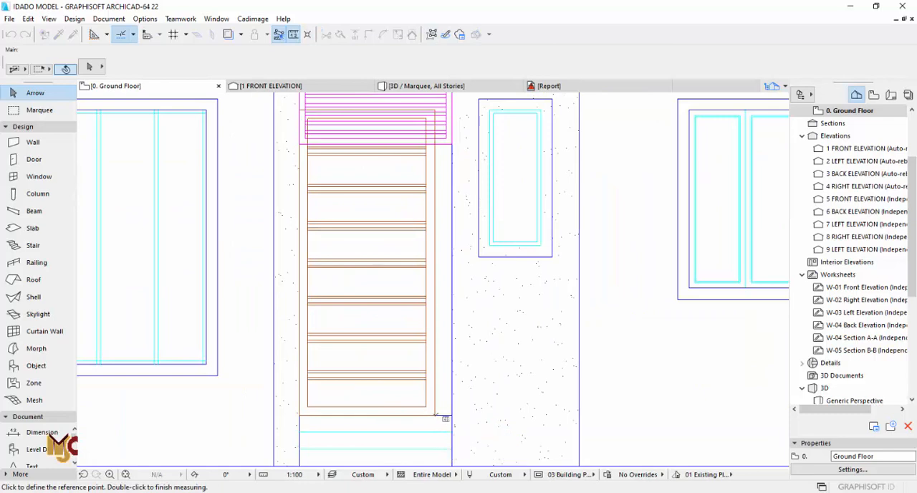
pyautogui.click(434, 414)
pyautogui.press('Escape')
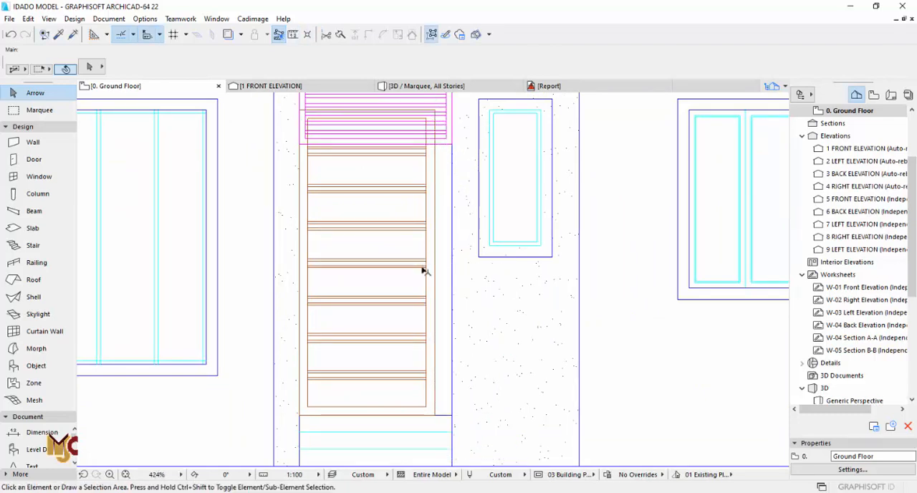
# - Return to the 3D view and set the selected entrance door's height to 2700
pyautogui.scroll(-2, 424, 268)
pyautogui.click(458, 84)
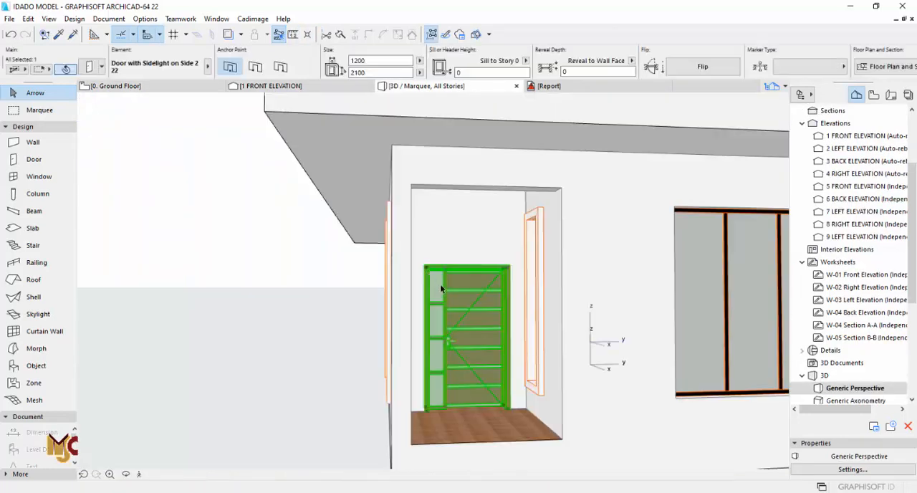
pyautogui.click(372, 69)
pyautogui.write('2700')
pyautogui.click(372, 61)
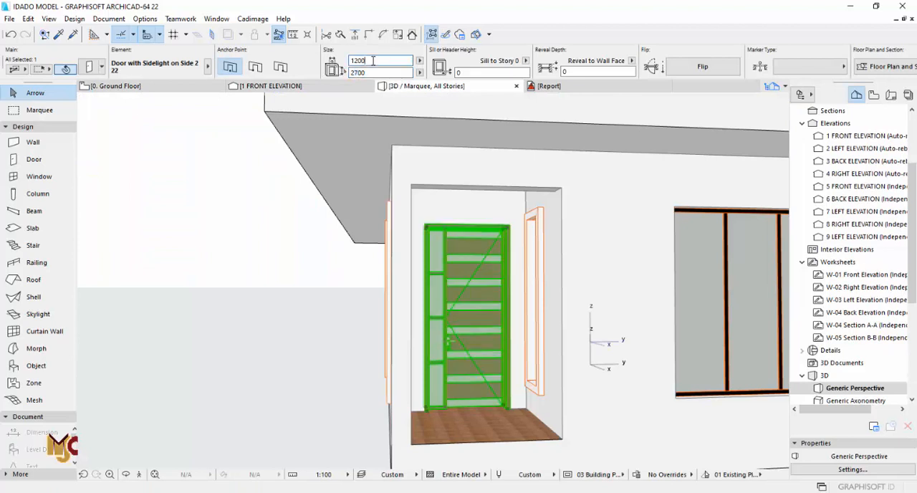
# - Set the grid width of the entrance door's H-V Grid leaf to 300
pyautogui.press('Escape')
pyautogui.click(460, 262)
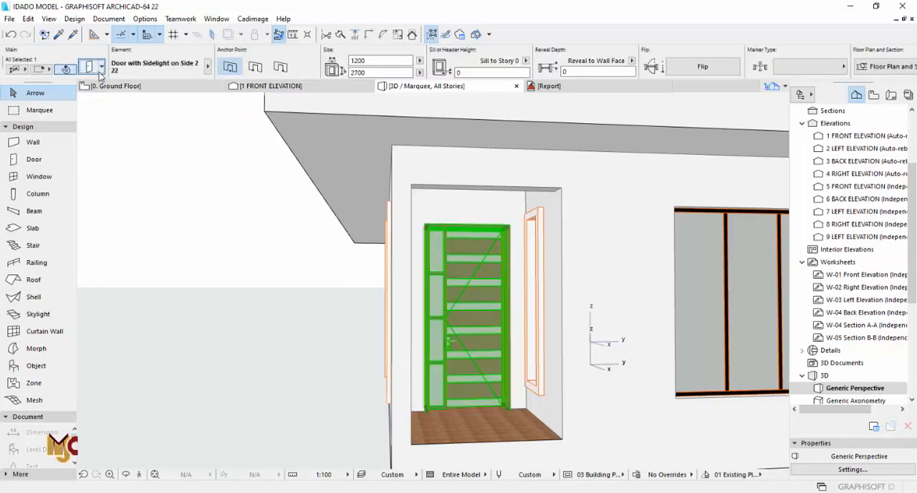
pyautogui.doubleClick(515, 277)
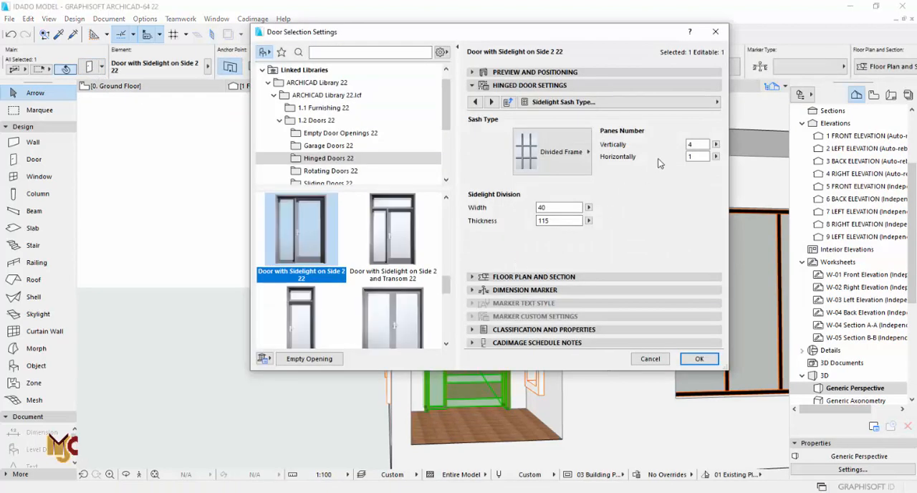
pyautogui.click(474, 102)
pyautogui.click(474, 102)
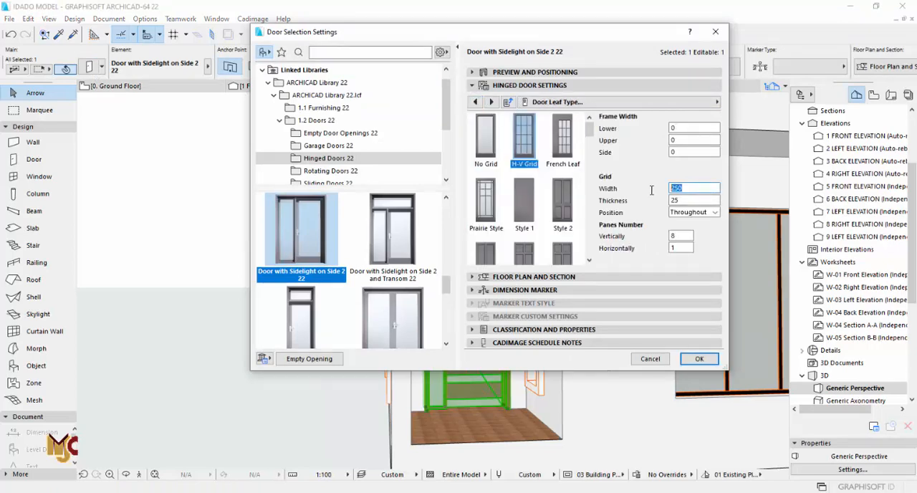
pyautogui.click(699, 358)
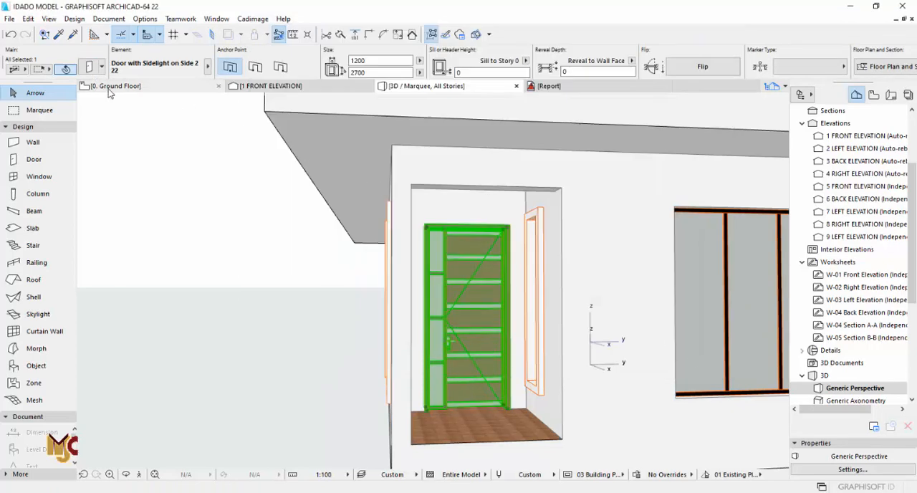
# - Set the entrance door leaf's lower and upper frame widths to 300 and its vertical panes number to 8
pyautogui.hotkey('ctrl', 't')
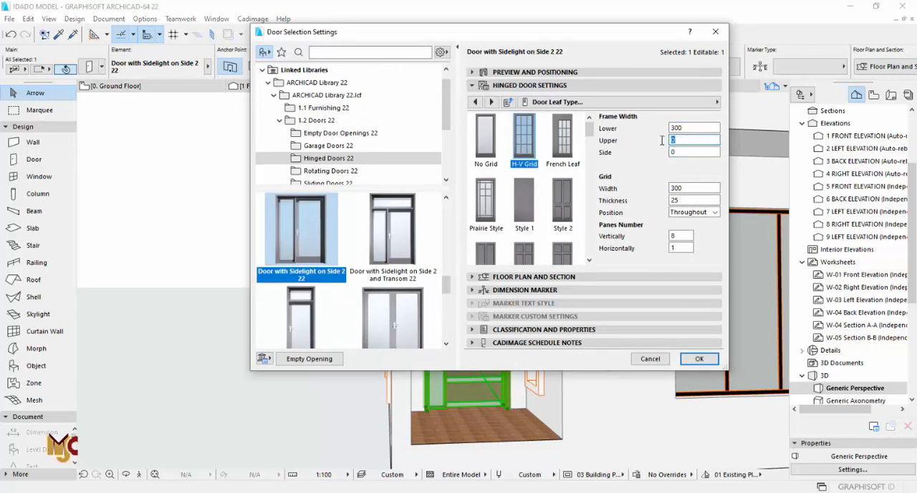
pyautogui.click(682, 236)
pyautogui.click(699, 357)
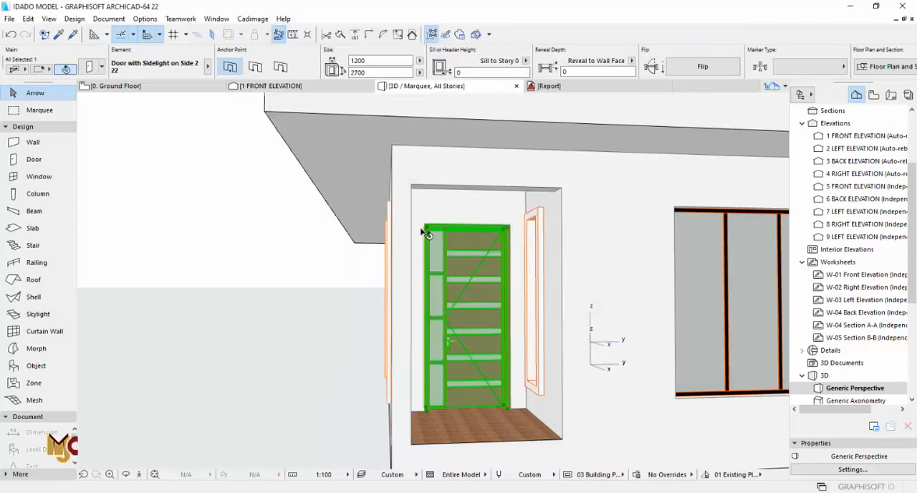
pyautogui.hotkey('ctrl', 't')
pyautogui.click(686, 200)
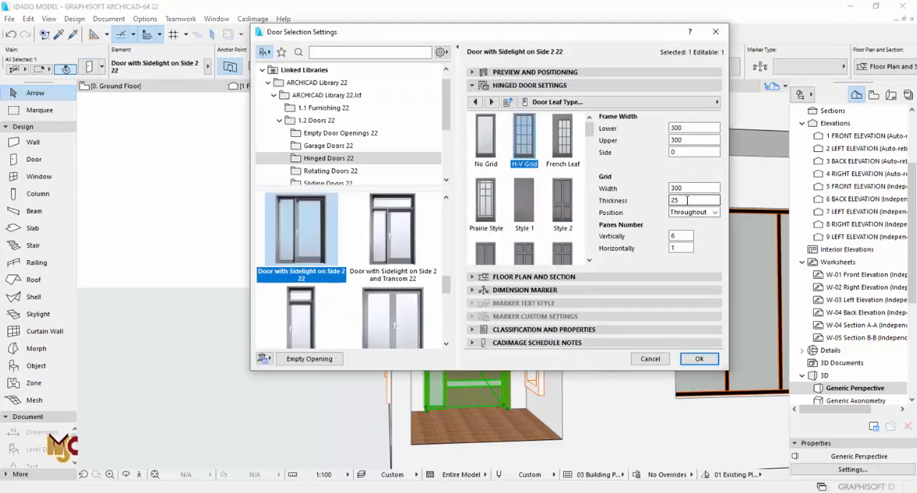
pyautogui.click(693, 358)
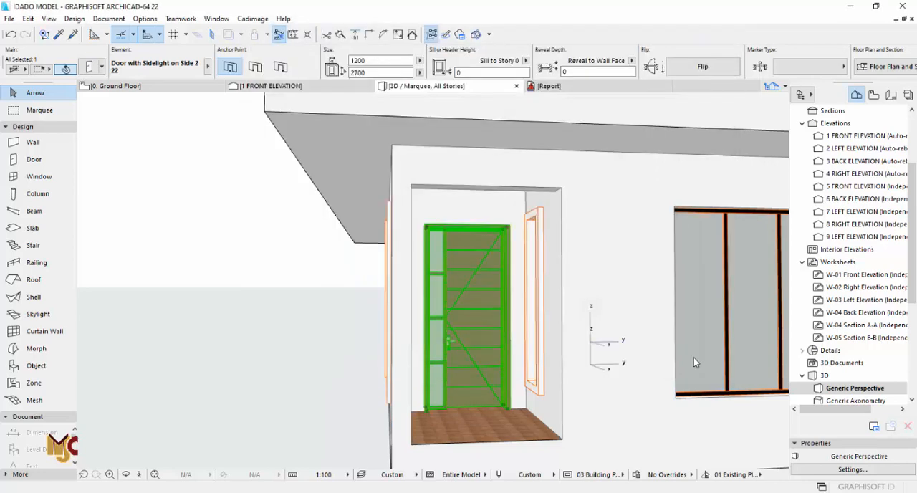
# - Set the entrance door leaf's grid width to 250 and its vertical panes number to 9
pyautogui.scroll(5, 537, 311)
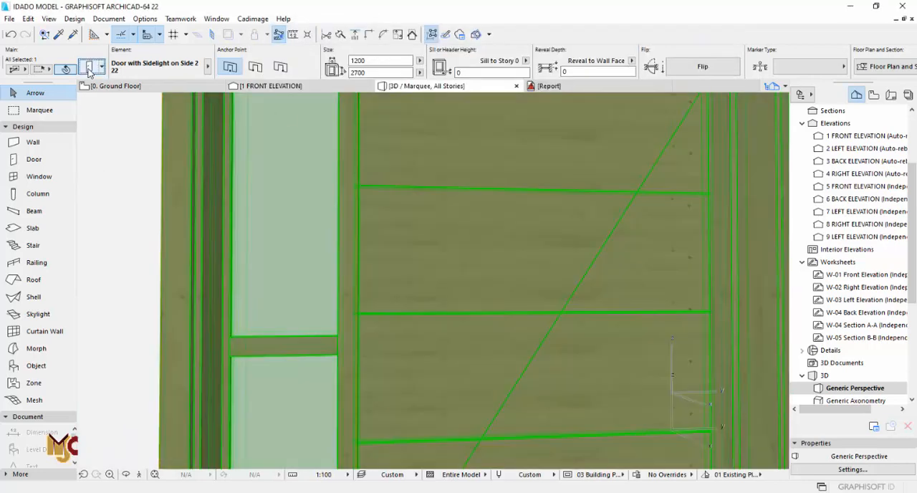
pyautogui.hotkey('ctrl', 't')
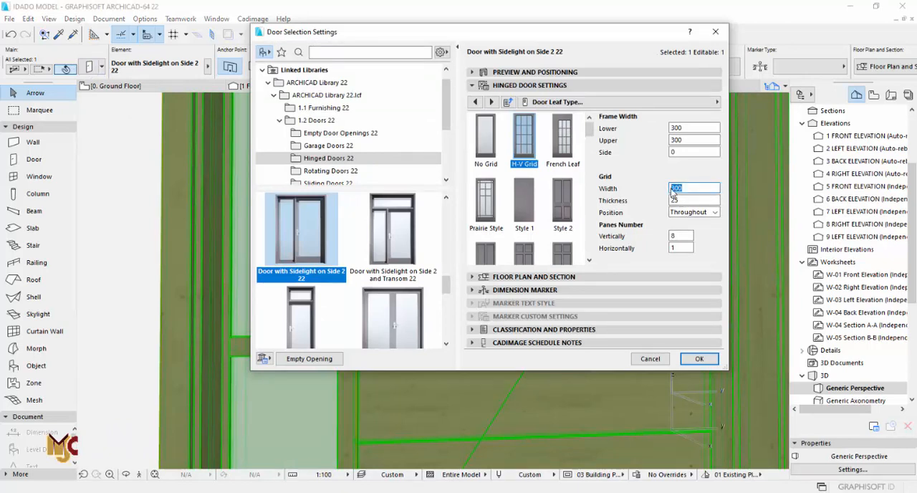
pyautogui.doubleClick(685, 188)
pyautogui.click(705, 363)
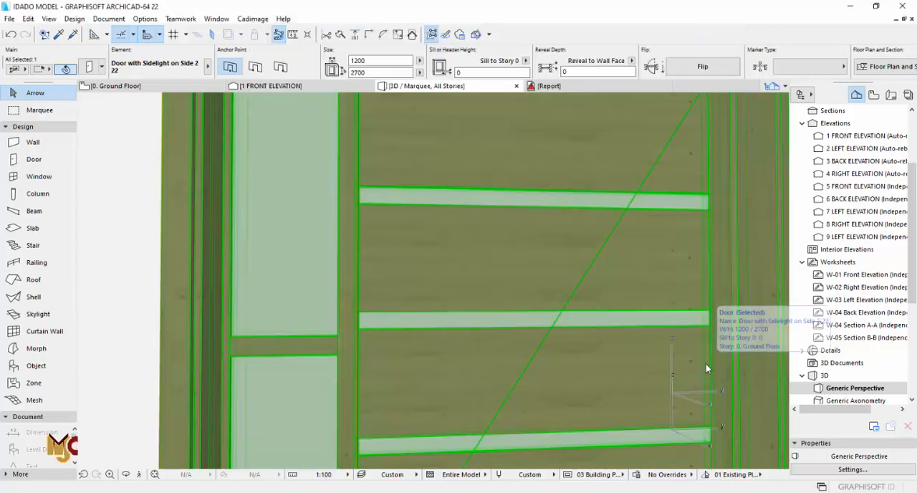
pyautogui.doubleClick(685, 187)
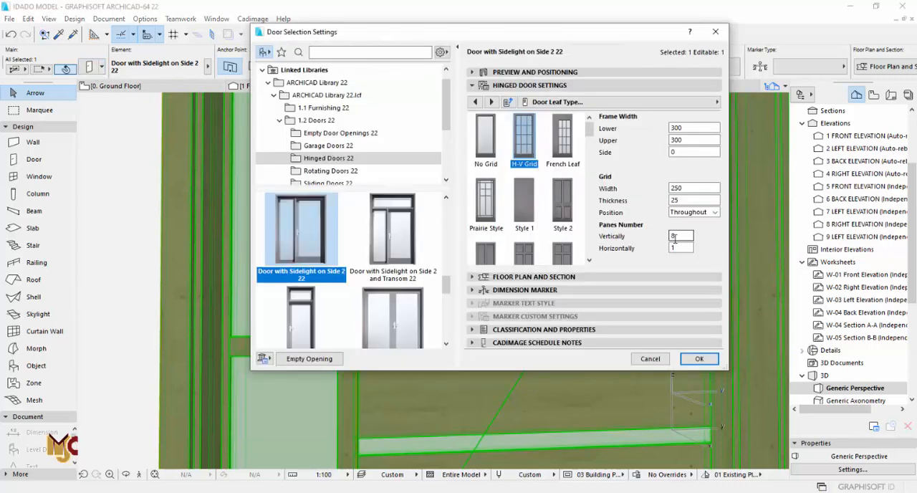
pyautogui.write('9')
pyautogui.click(695, 359)
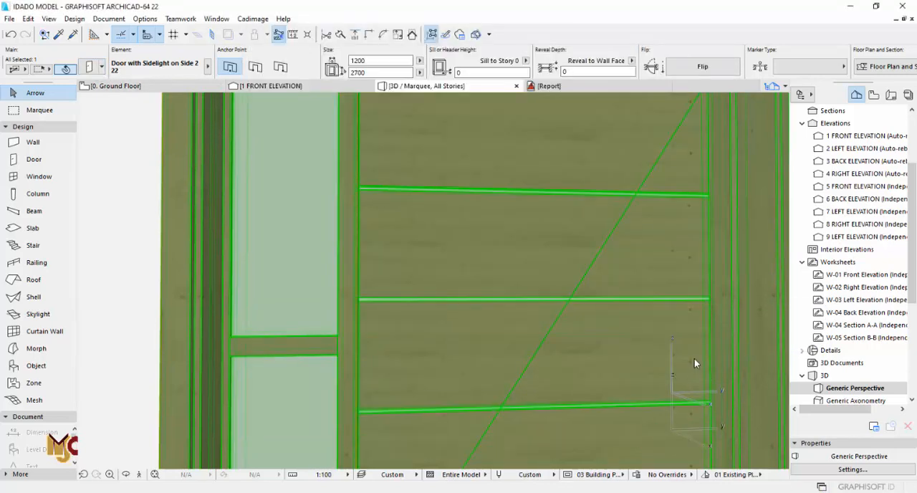
# - Set both the lower and upper frame widths of the entrance door leaf to 250
pyautogui.scroll(-2, 514, 244)
pyautogui.scroll(-3, 516, 244)
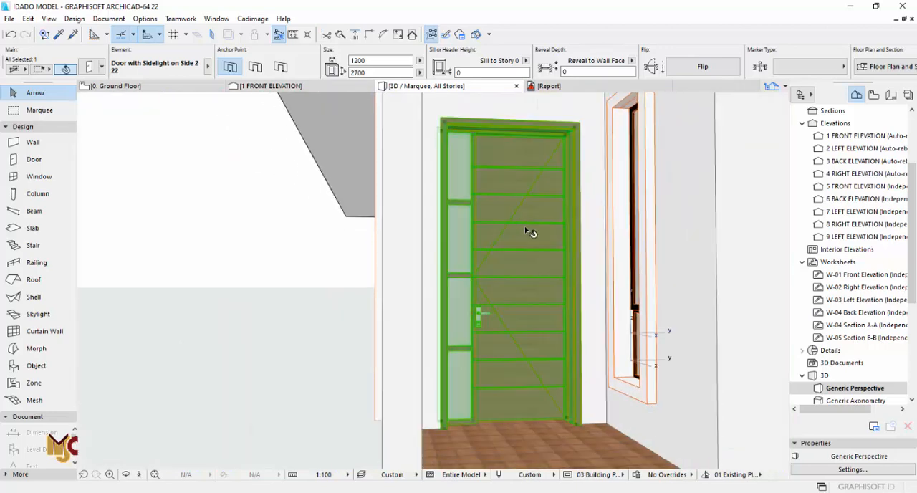
pyautogui.scroll(5, 520, 214)
pyautogui.scroll(-5, 507, 229)
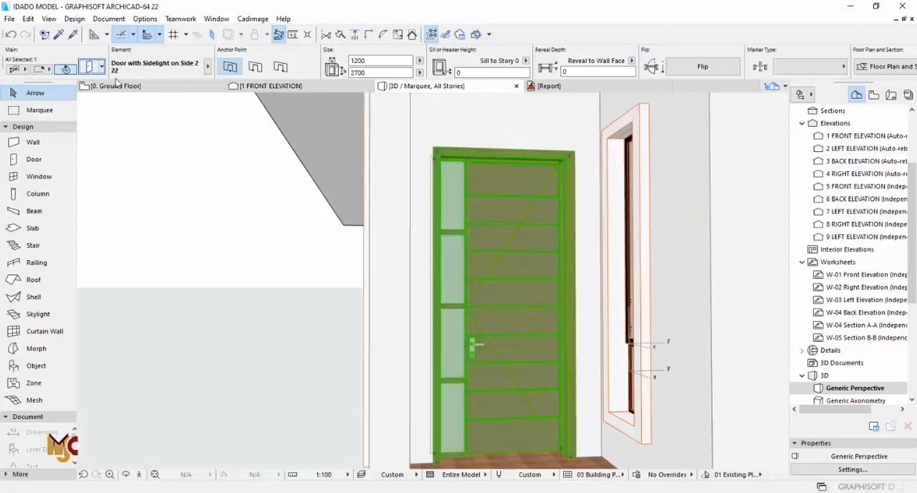
pyautogui.hotkey('ctrl', 't')
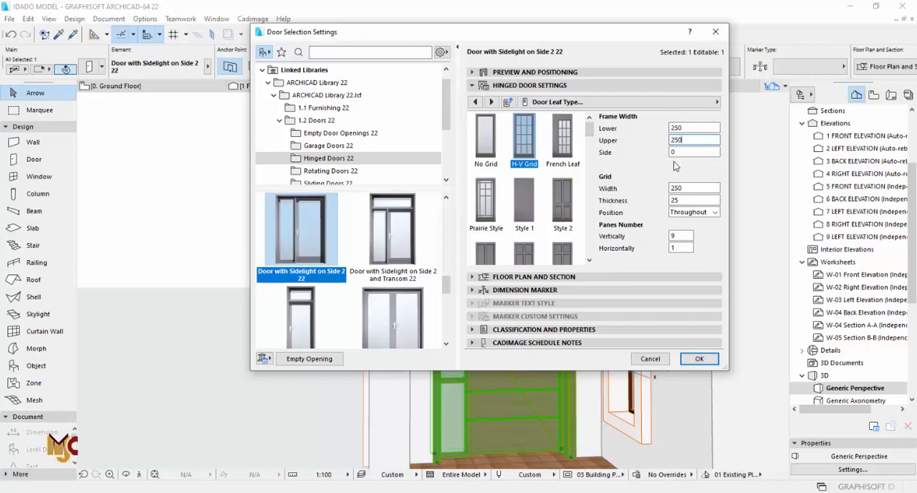
pyautogui.click(699, 359)
# - Turn on Uniform Door Surfaces in the model attributes of the entrance door's frame, leaf and sash
pyautogui.scroll(5, 494, 172)
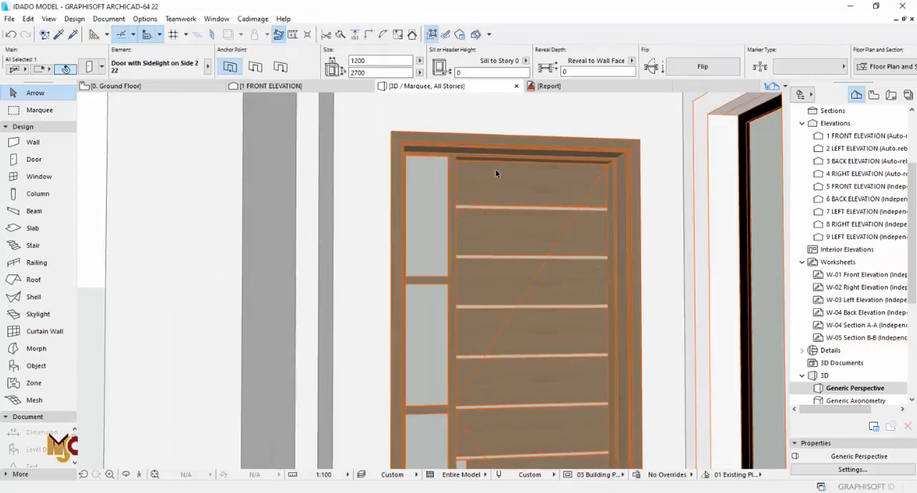
pyautogui.scroll(4, 494, 179)
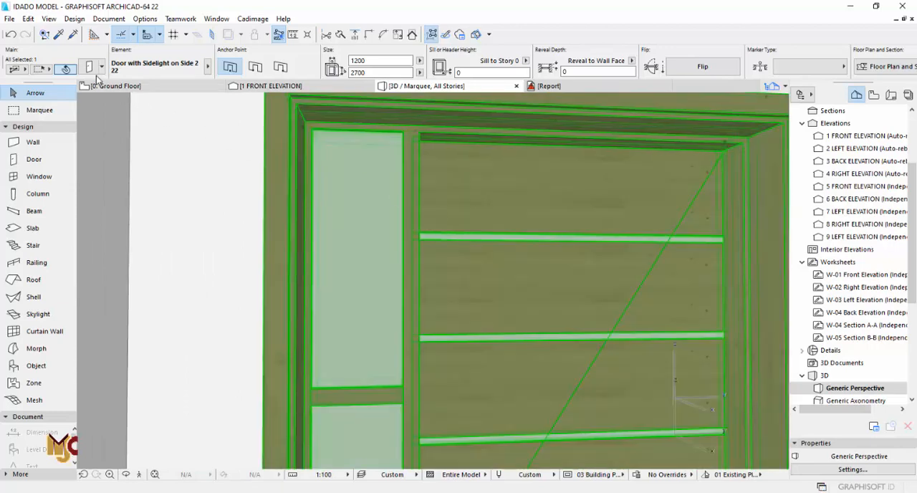
pyautogui.click(90, 68)
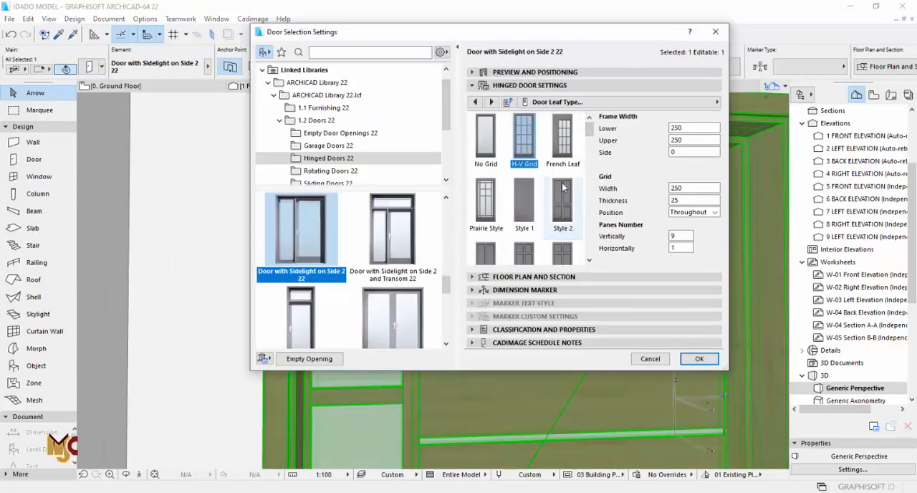
pyautogui.click(522, 87)
pyautogui.click(651, 89)
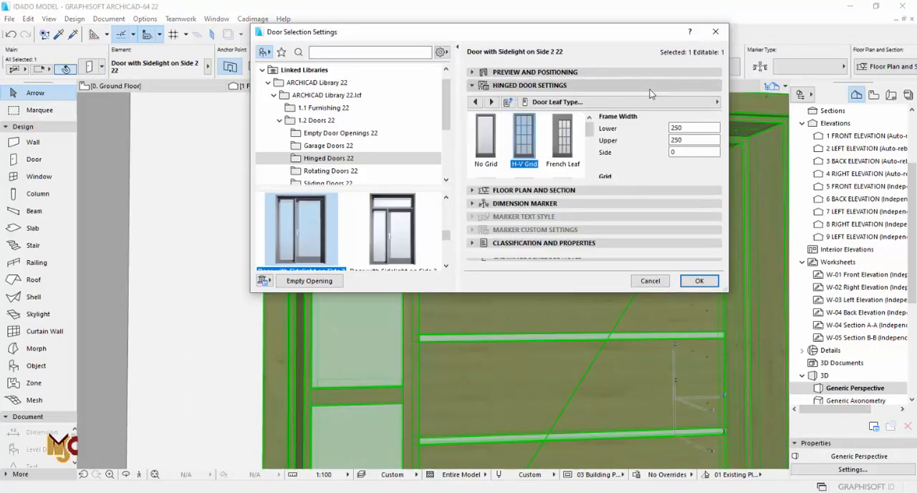
pyautogui.click(650, 102)
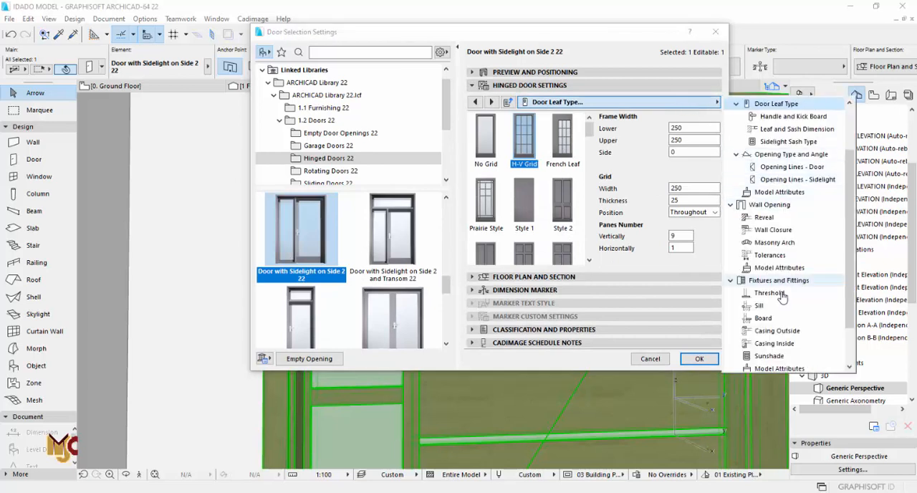
pyautogui.click(775, 367)
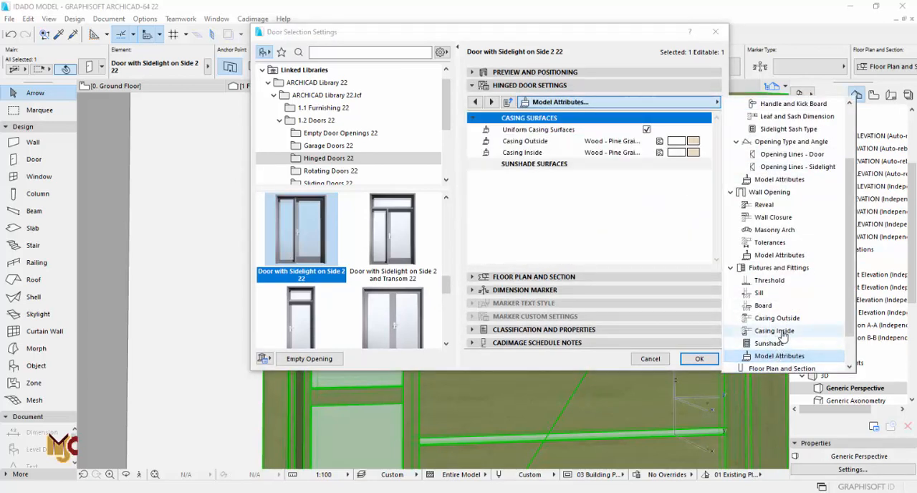
pyautogui.click(780, 255)
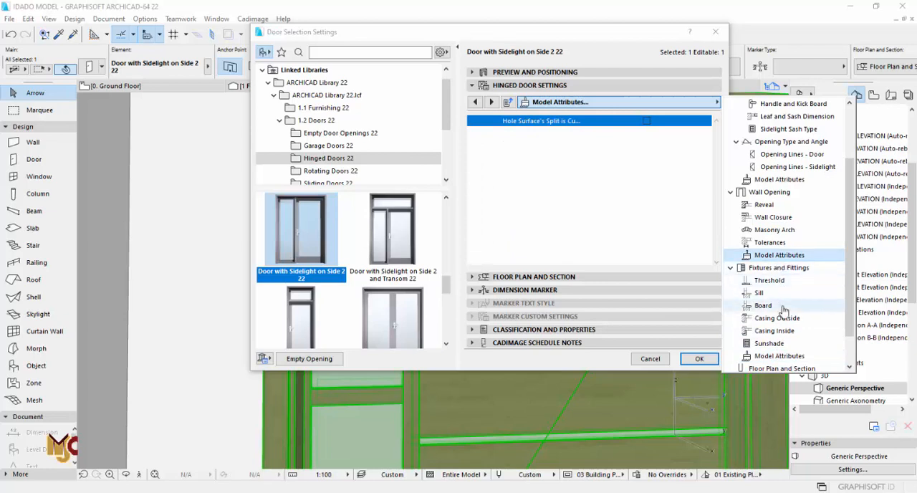
pyautogui.scroll(-1, 781, 314)
pyautogui.scroll(3, 781, 287)
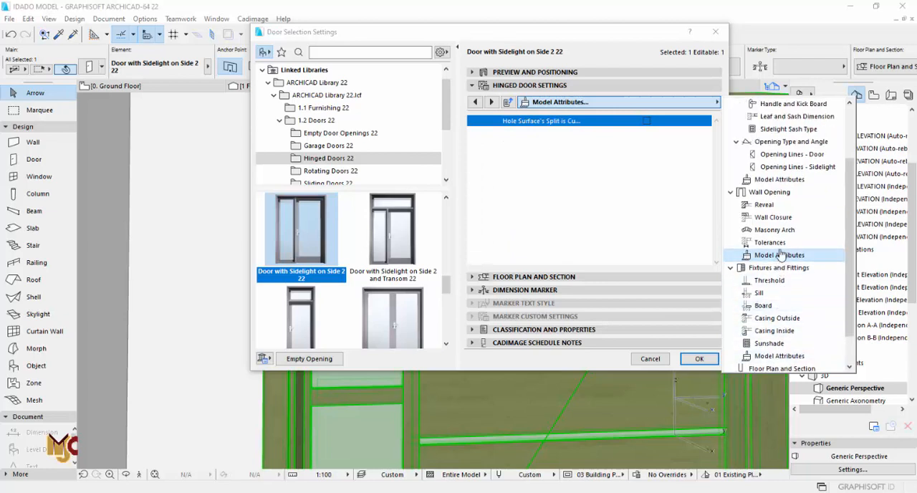
pyautogui.click(779, 179)
pyautogui.click(694, 181)
pyautogui.scroll(-1, 693, 181)
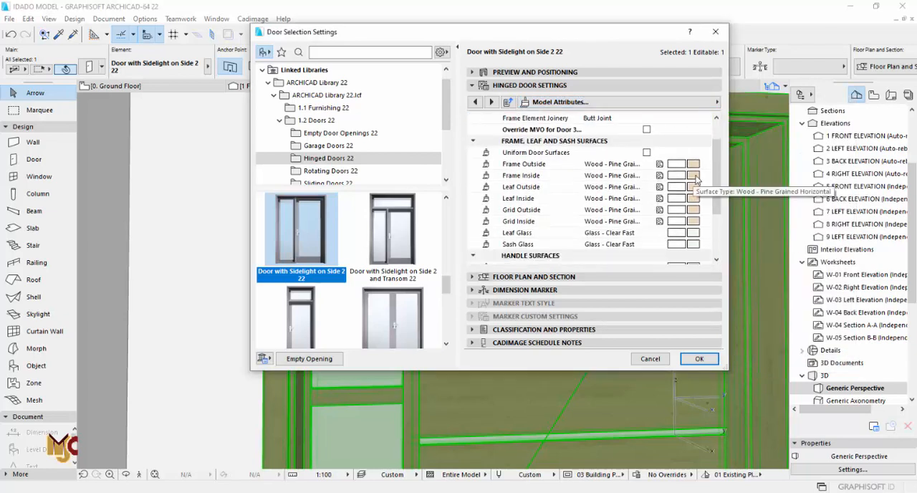
pyautogui.click(646, 152)
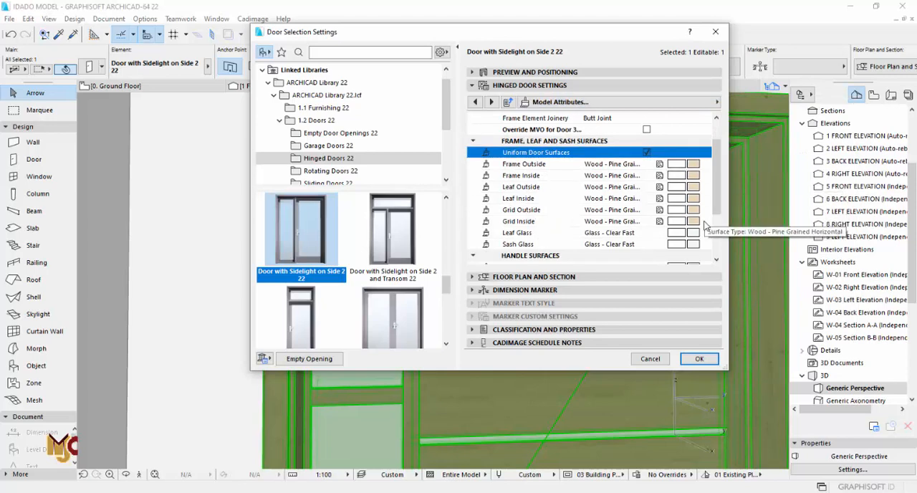
# - Set the entrance door's Leaf Glass surface to Metal - Nickel, apply the settings and deselect the door
pyautogui.click(694, 233)
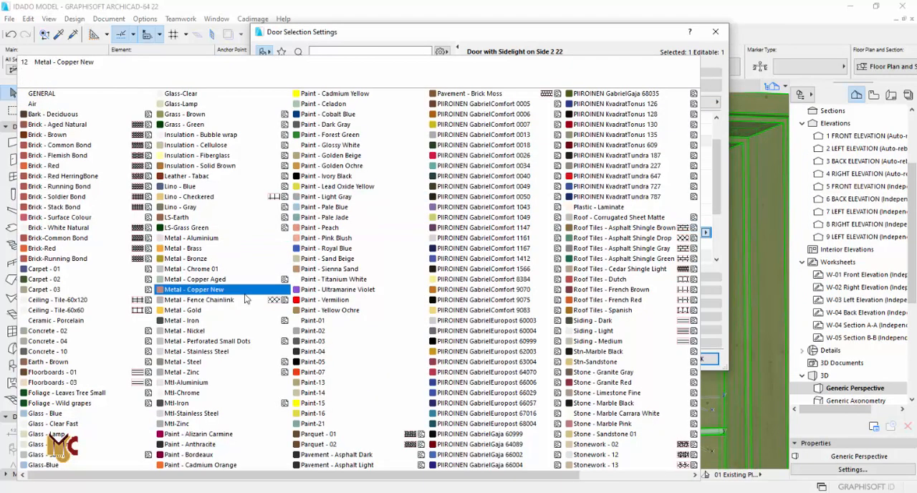
pyautogui.click(184, 330)
pyautogui.click(699, 358)
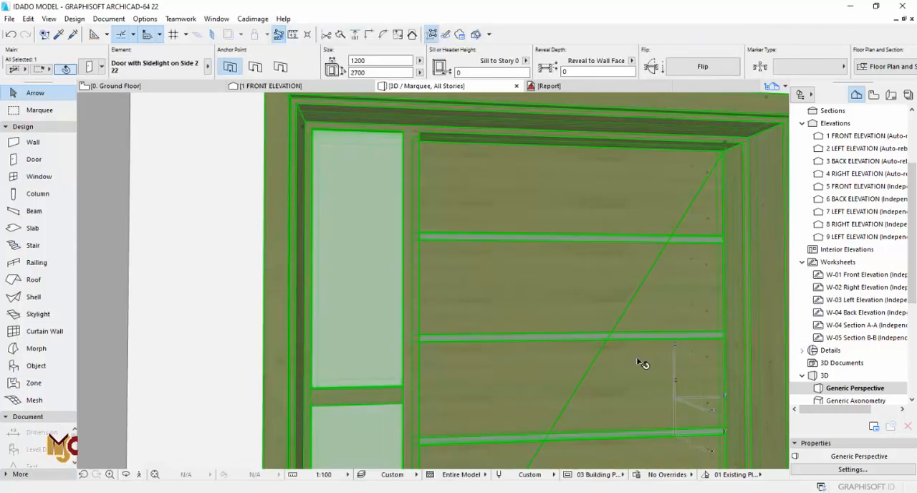
pyautogui.scroll(-5, 616, 363)
pyautogui.scroll(-2, 570, 338)
pyautogui.press('Escape')
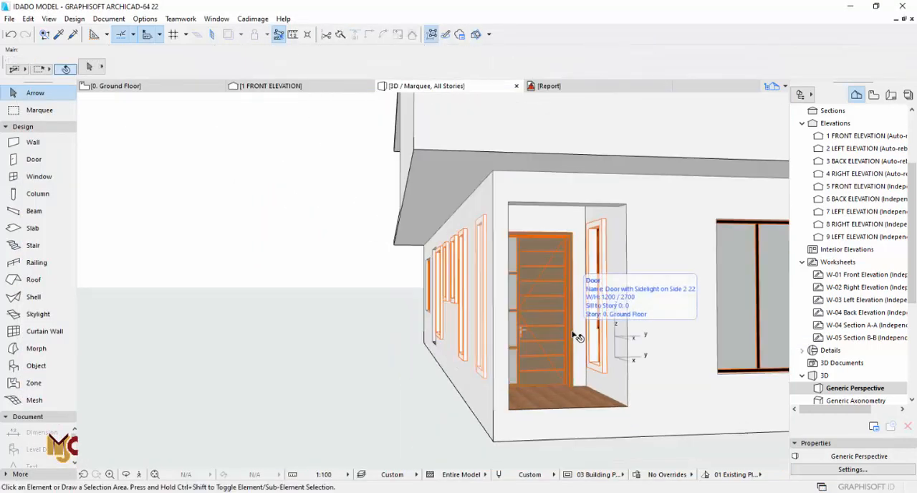
# - On the ground floor plan, copy the finished foyer door's settings and place the same door in the upper unit's foyer entrance wall, opening inward and hinged on the lounge side
pyautogui.press('F2')
pyautogui.scroll(-2, 393, 323)
pyautogui.moveTo(390, 315)
pyautogui.mouseDown(button='middle')
pyautogui.moveTo(393, 327)
pyautogui.moveTo(532, 368)
pyautogui.mouseUp(button='middle')
pyautogui.scroll(9, 532, 368)
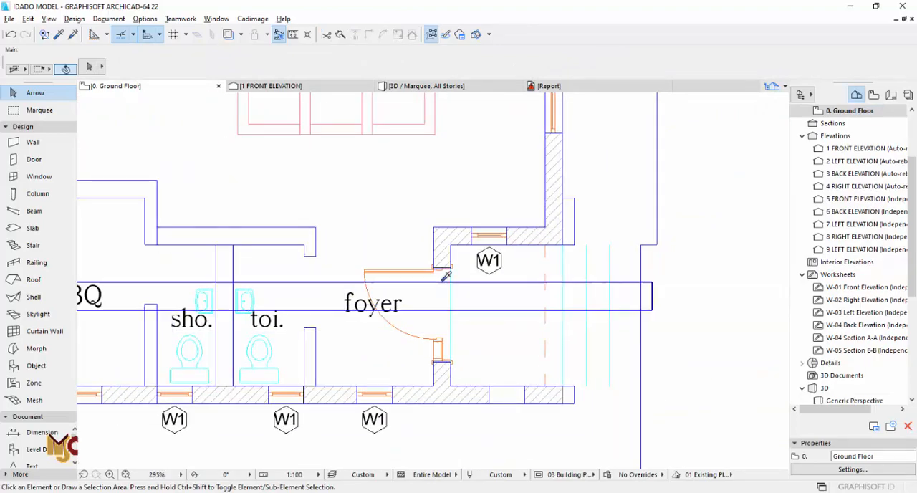
pyautogui.keyDown('alt'); pyautogui.click(445, 271); pyautogui.keyUp('alt')
pyautogui.scroll(-6, 443, 270)
pyautogui.moveTo(432, 239); pyautogui.dragTo(440, 423, button='middle')
pyautogui.scroll(7, 438, 251)
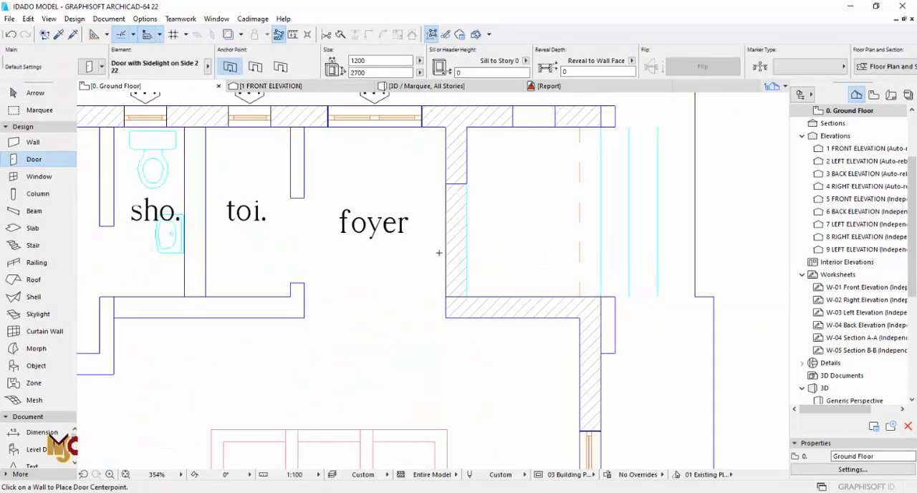
pyautogui.click(438, 240)
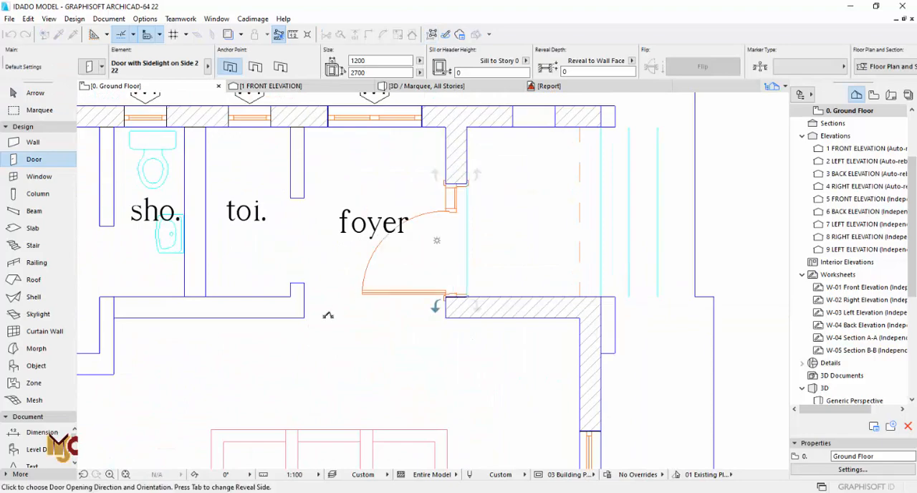
pyautogui.click(327, 313)
# - Place the same sidelight door in the wall between the entrance porch and foyer, opening into the foyer with hinges on the toilet side
pyautogui.scroll(-8, 609, 176)
pyautogui.moveTo(519, 308); pyautogui.dragTo(561, 197, button='middle')
pyautogui.scroll(8, 347, 268)
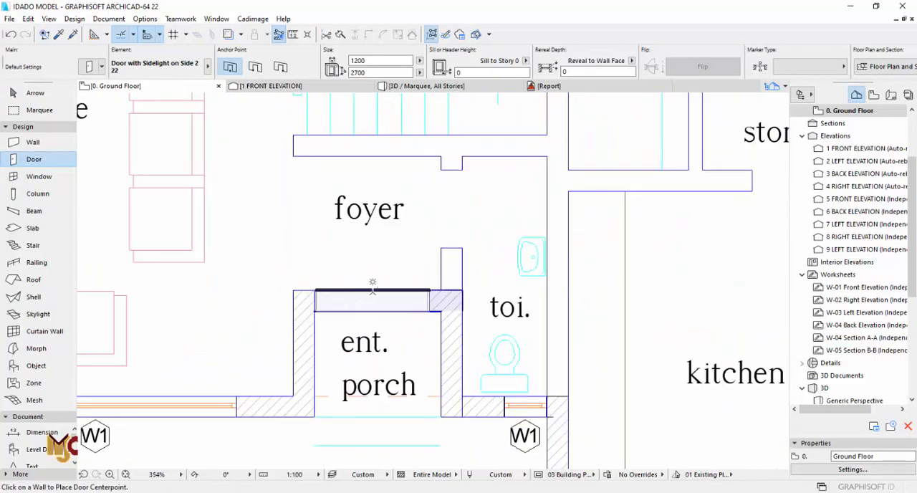
pyautogui.click(370, 282)
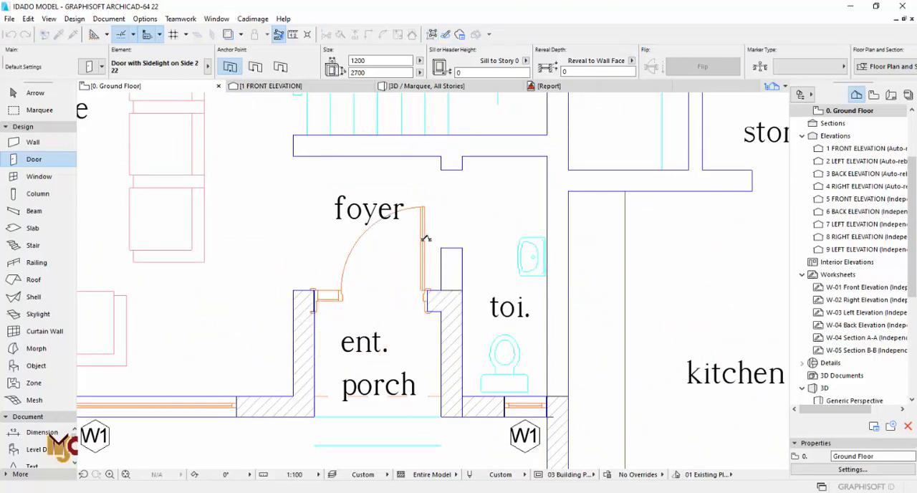
pyautogui.scroll(-8, 370, 283)
pyautogui.moveTo(423, 186)
pyautogui.mouseDown(button='middle')
pyautogui.moveTo(414, 244)
pyautogui.moveTo(378, 236)
pyautogui.mouseUp(button='middle')
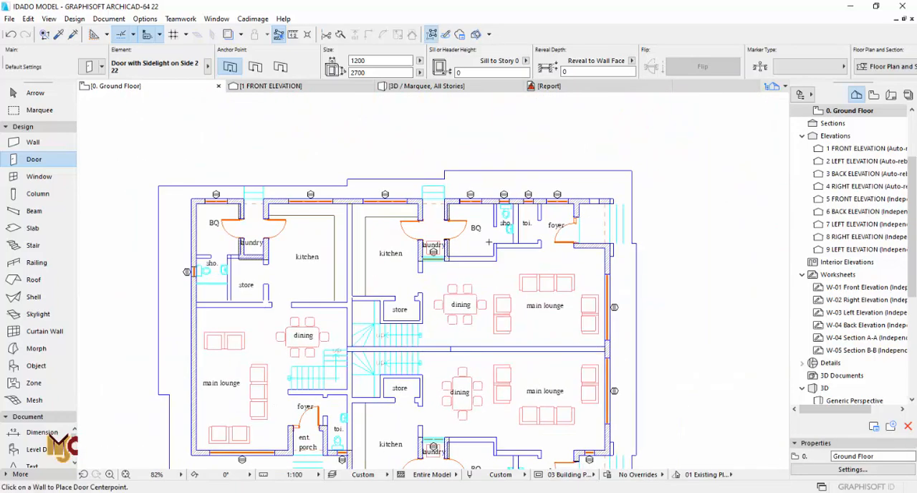
# - Examine the newly placed foyer entrance doors and porch openings from outside in the 3D view, then return to the ground floor plan
pyautogui.moveTo(489, 243)
pyautogui.mouseDown(button='middle')
pyautogui.moveTo(428, 239)
pyautogui.moveTo(461, 213)
pyautogui.moveTo(443, 171)
pyautogui.mouseUp(button='middle')
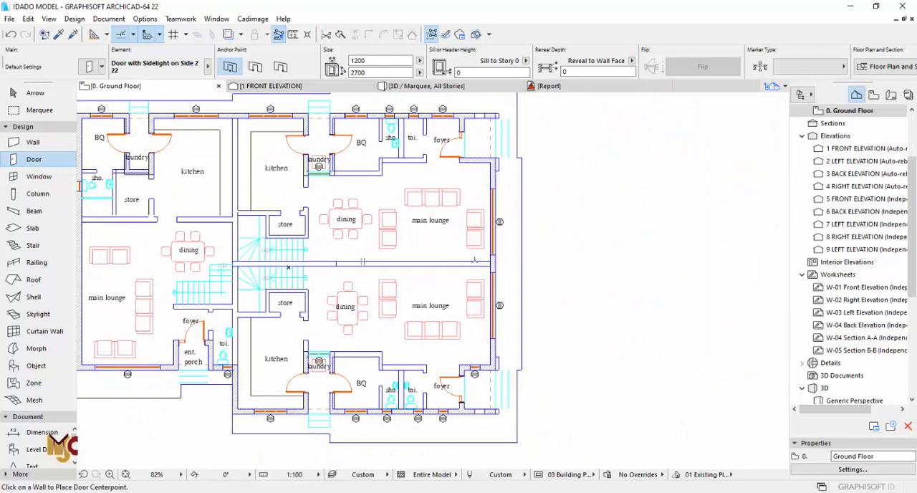
pyautogui.scroll(-2, 474, 260)
pyautogui.press('Escape')
pyautogui.press('F3')
pyautogui.scroll(-4, 404, 307)
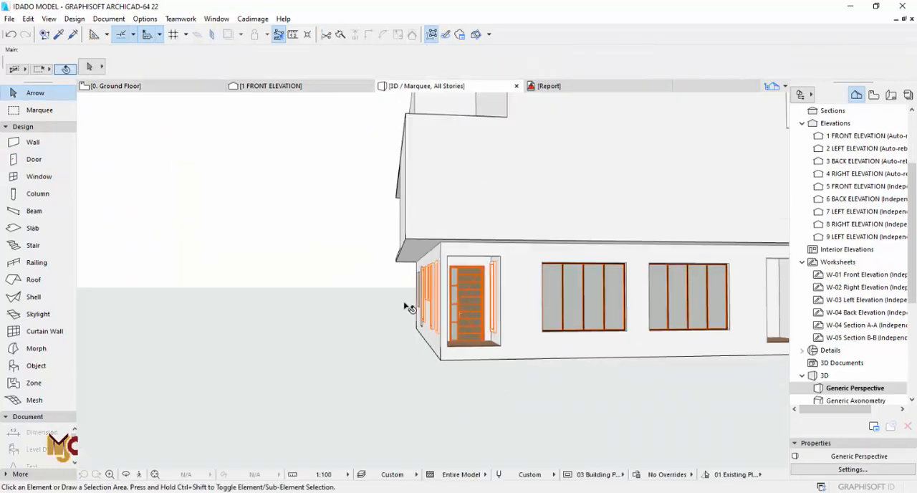
pyautogui.scroll(-2, 405, 307)
pyautogui.keyDown('shift'); pyautogui.moveTo(444, 299); pyautogui.dragTo(432, 280, button='middle'); pyautogui.keyUp('shift')
pyautogui.keyDown('shift'); pyautogui.moveTo(424, 321); pyautogui.dragTo(440, 321, button='middle'); pyautogui.keyUp('shift')
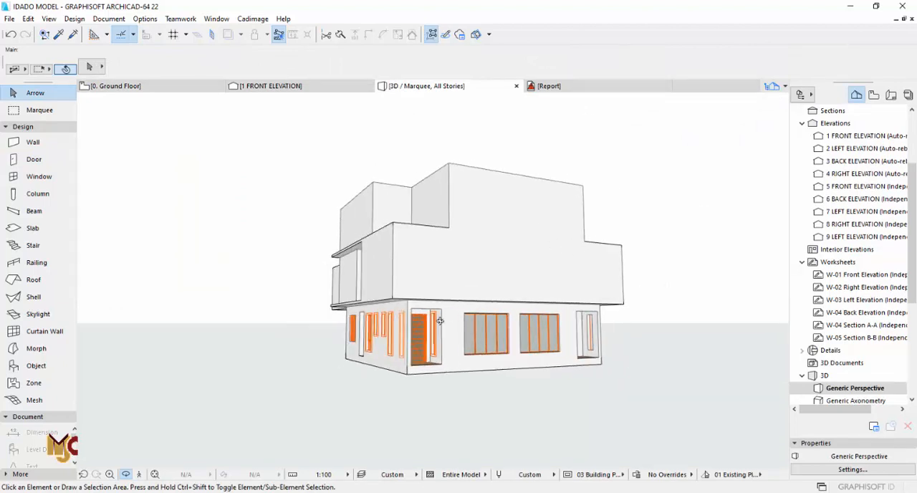
pyautogui.press('F2')
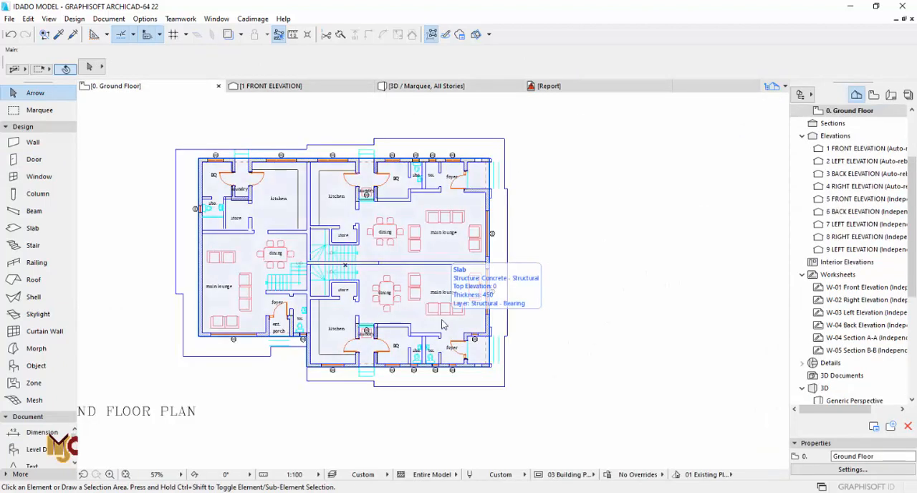
# - On the left side elevation drawing, measure the vertical gap between the top of the entrance opening and the slab above
pyautogui.scroll(-5, 435, 258)
pyautogui.scroll(8, 435, 272)
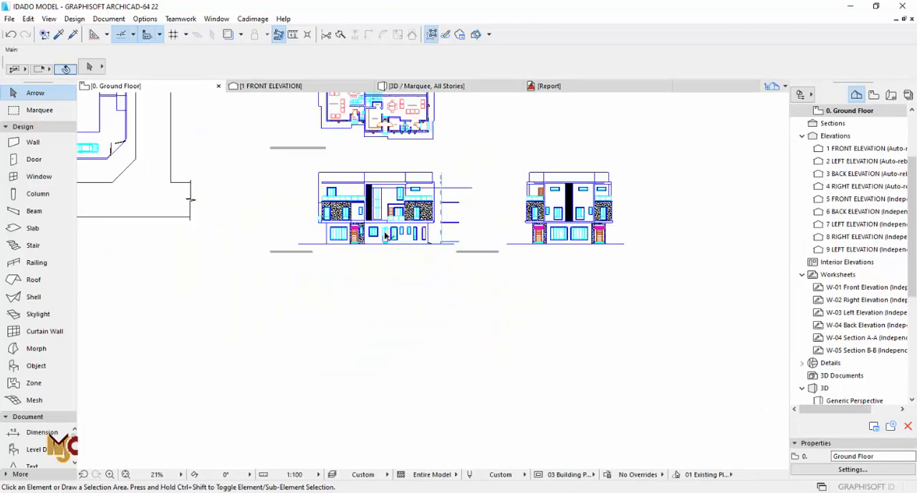
pyautogui.scroll(5, 416, 217)
pyautogui.click(293, 35)
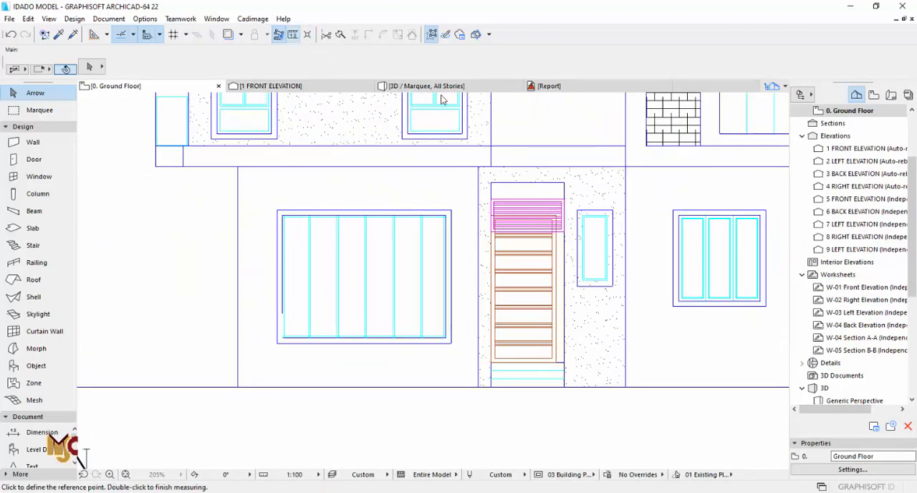
pyautogui.scroll(4, 566, 188)
pyautogui.click(576, 185)
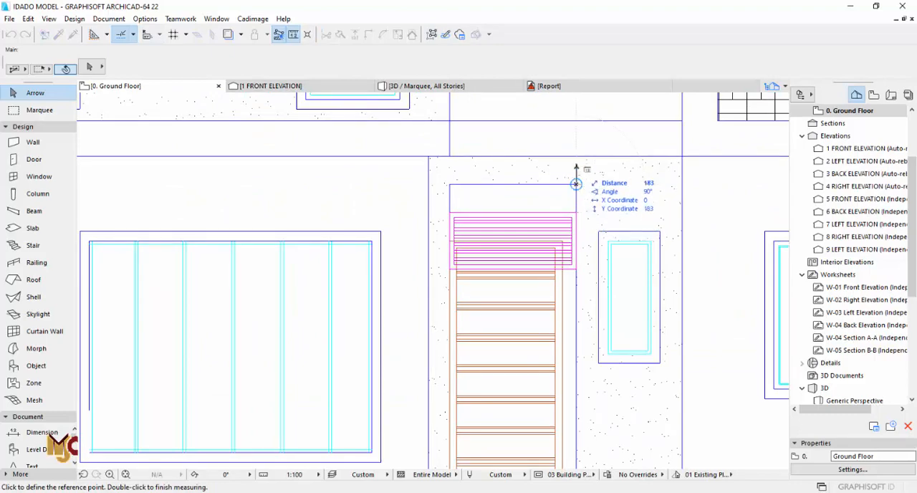
pyautogui.scroll(-6, 475, 224)
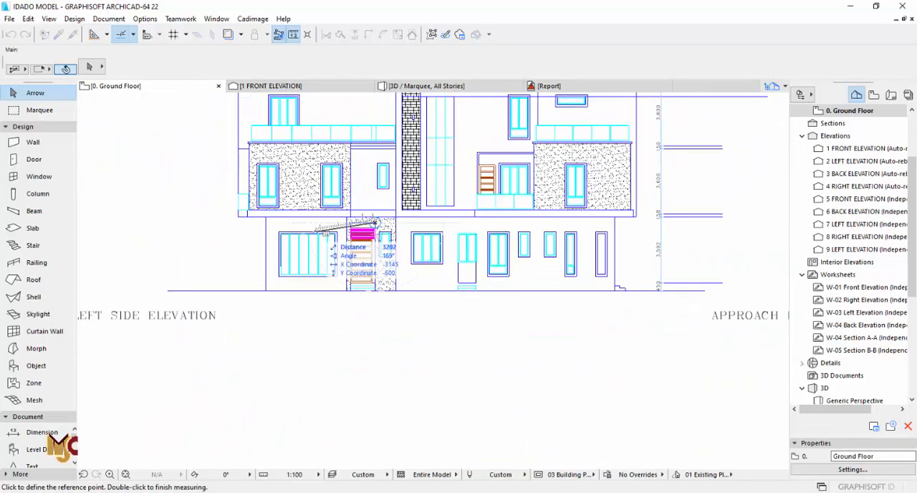
pyautogui.press('Escape')
# - On the approach elevation drawing, measure the gap above the entrance porch opening and the height of the louvred band over the door
pyautogui.scroll(-4, 259, 231)
pyautogui.moveTo(617, 232); pyautogui.dragTo(448, 232, button='middle')
pyautogui.scroll(8, 446, 230)
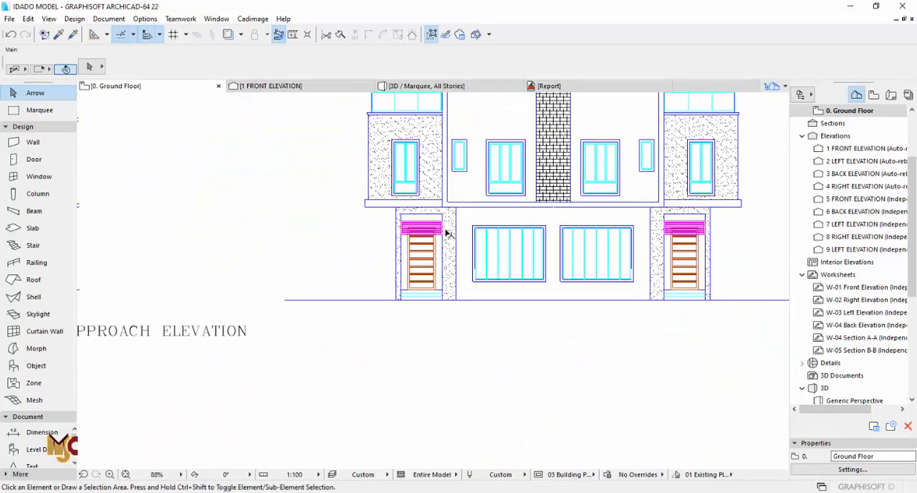
pyautogui.scroll(2, 438, 205)
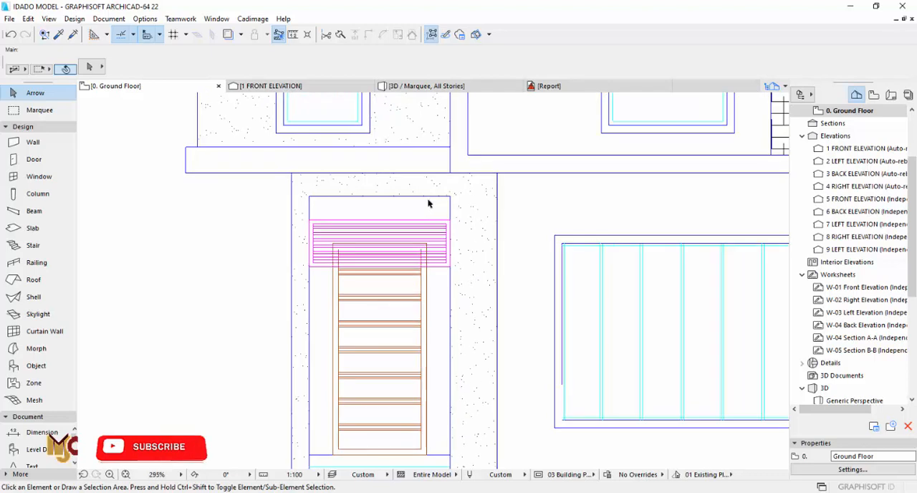
pyautogui.click(293, 35)
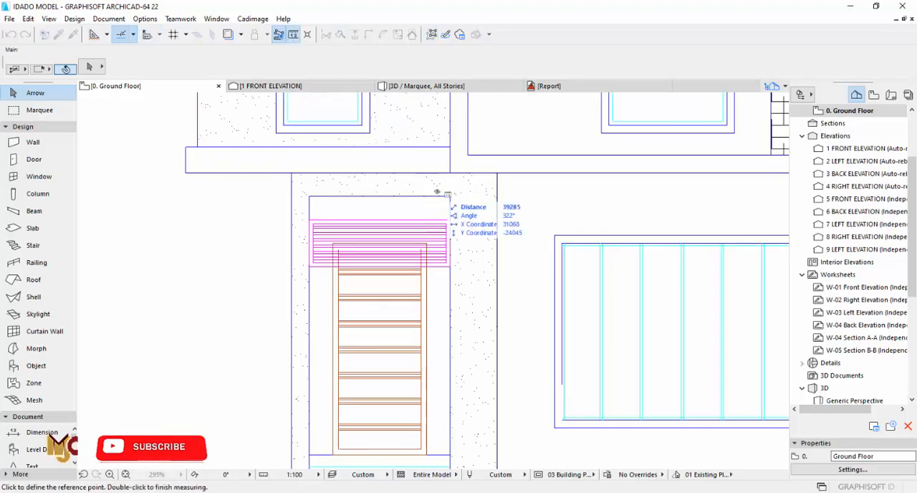
pyautogui.click(450, 173)
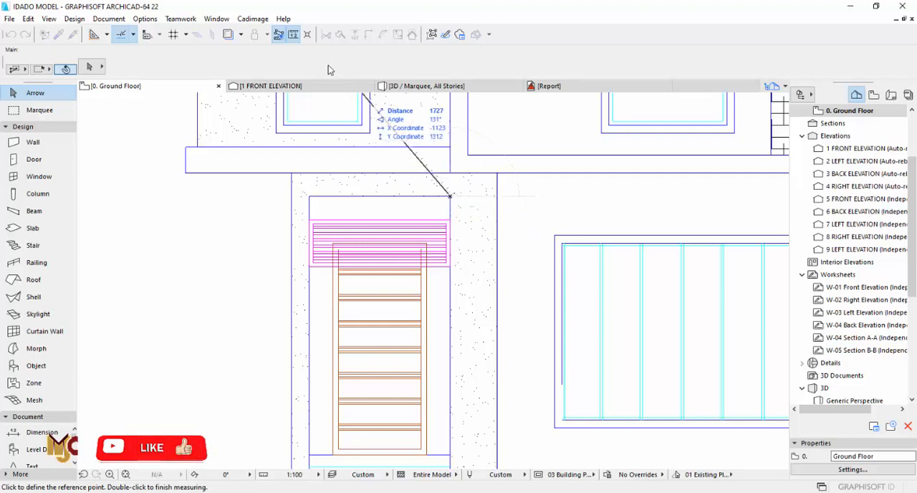
pyautogui.click(451, 266)
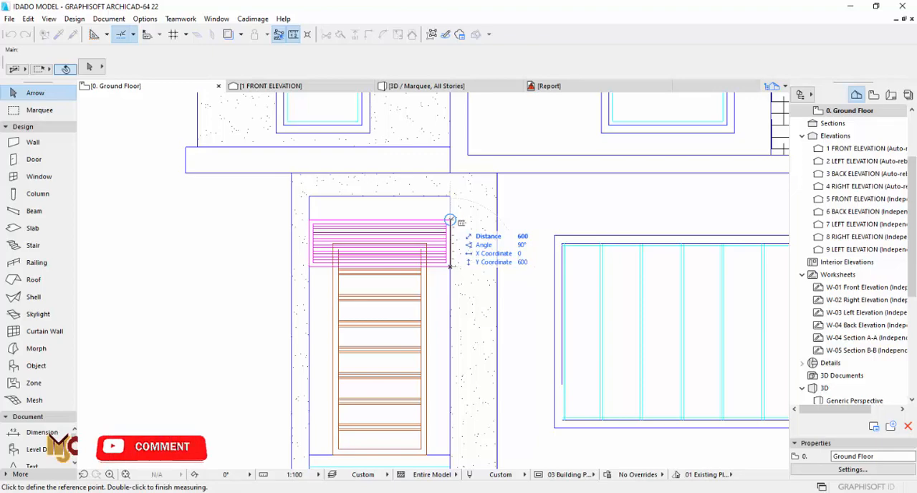
pyautogui.press('Escape')
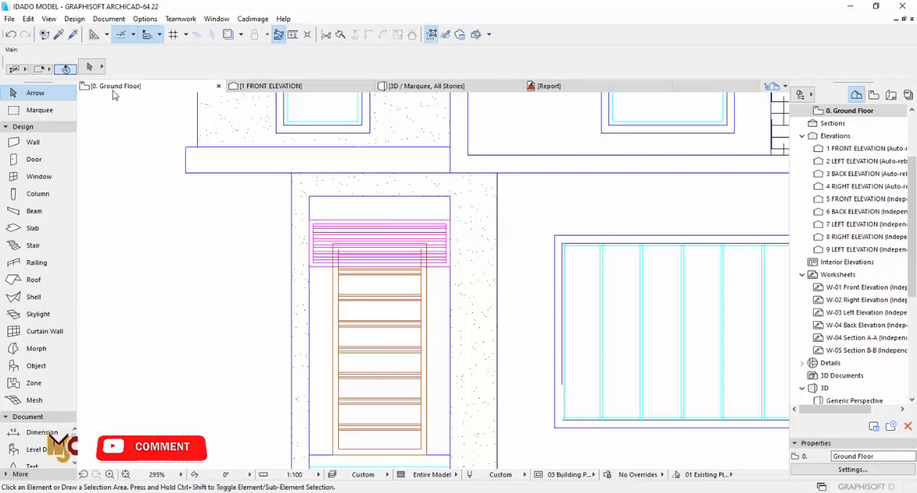
# - Set the height of all six rectangular openings at the entrance porches and laundry entrances to 3300 on the ground floor plan
pyautogui.scroll(-5, 509, 327)
pyautogui.scroll(6, 478, 311)
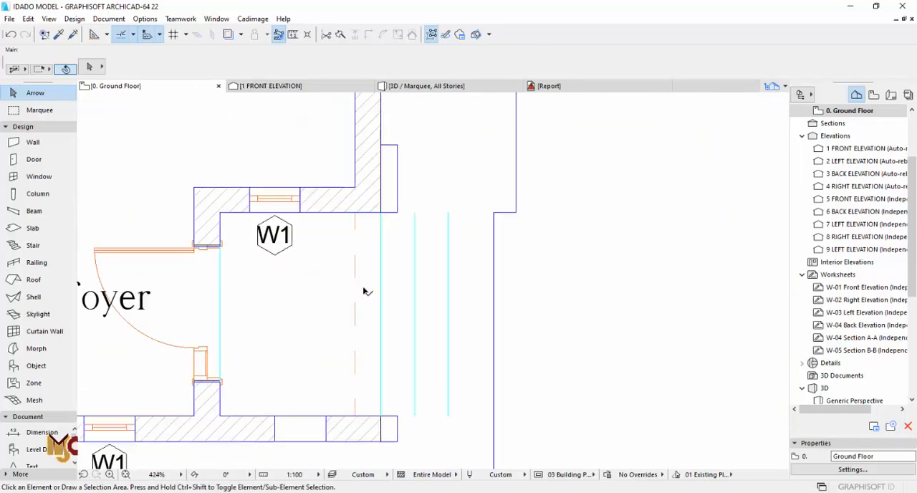
pyautogui.click(364, 291)
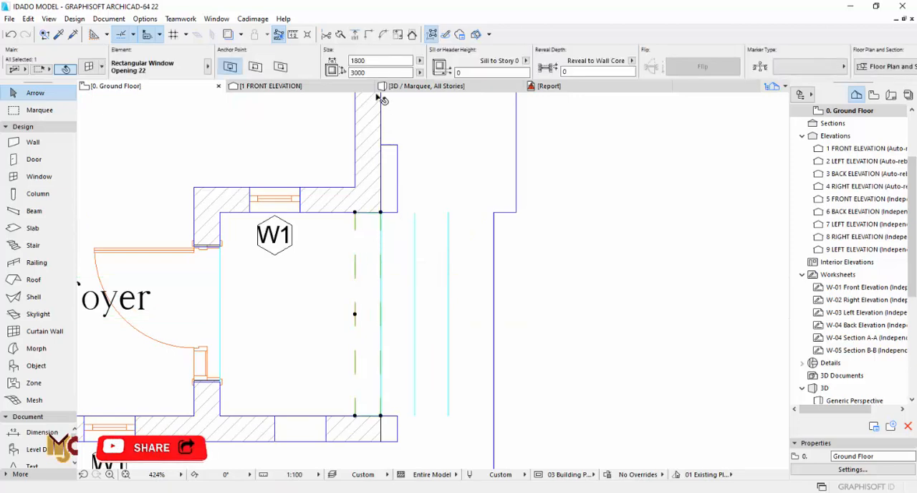
pyautogui.scroll(-7, 538, 321)
pyautogui.moveTo(314, 349); pyautogui.dragTo(459, 336, button='middle')
pyautogui.scroll(7, 446, 336)
pyautogui.keyDown('shift'); pyautogui.click(462, 320); pyautogui.keyUp('shift')
pyautogui.scroll(-3, 445, 340)
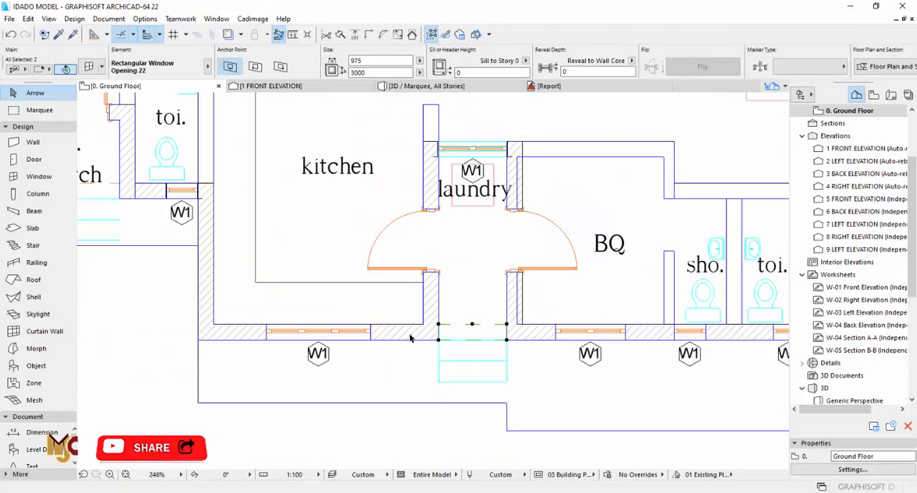
pyautogui.scroll(-4, 411, 338)
pyautogui.moveTo(249, 268); pyautogui.dragTo(414, 239, button='middle')
pyautogui.scroll(3, 413, 239)
pyautogui.scroll(4, 439, 240)
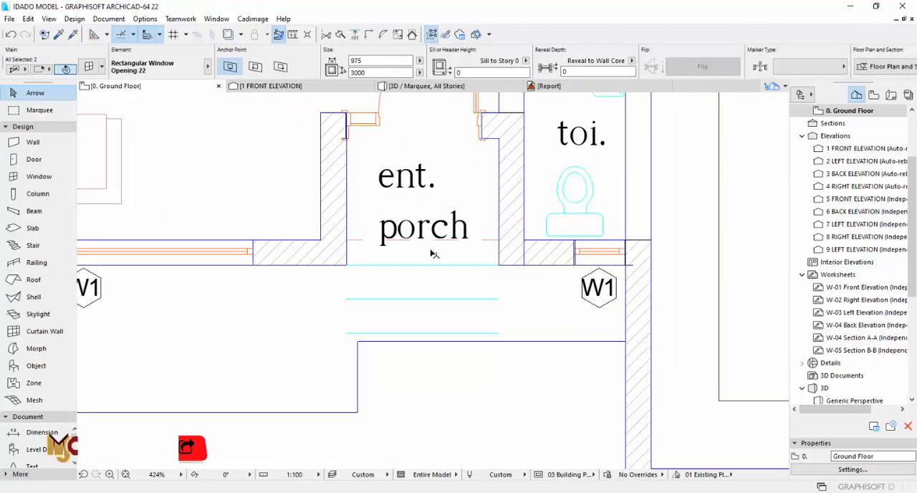
pyautogui.keyDown('shift'); pyautogui.click(354, 248); pyautogui.keyUp('shift')
pyautogui.scroll(-8, 299, 336)
pyautogui.moveTo(322, 157); pyautogui.dragTo(323, 327, button='middle')
pyautogui.scroll(6, 243, 188)
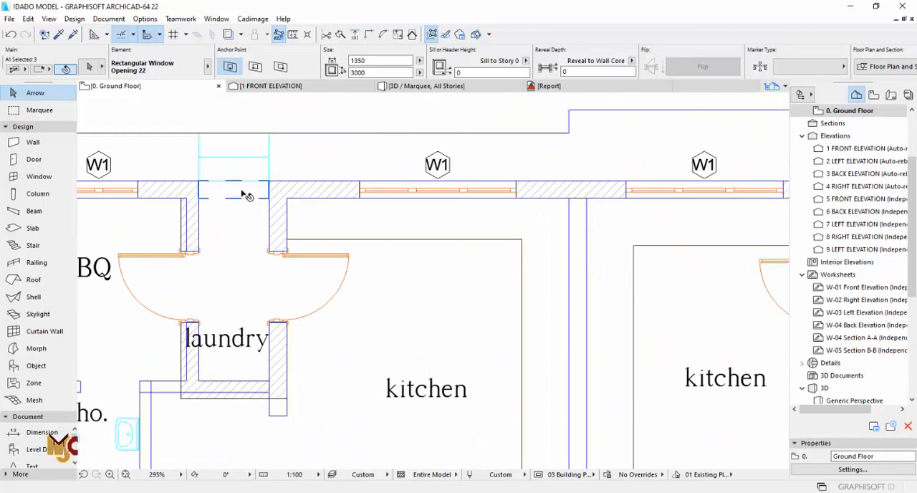
pyautogui.keyDown('shift'); pyautogui.click(241, 190); pyautogui.keyUp('shift')
pyautogui.scroll(-4, 205, 209)
pyautogui.scroll(5, 548, 197)
pyautogui.keyDown('shift'); pyautogui.click(488, 198); pyautogui.keyUp('shift')
pyautogui.scroll(-4, 350, 197)
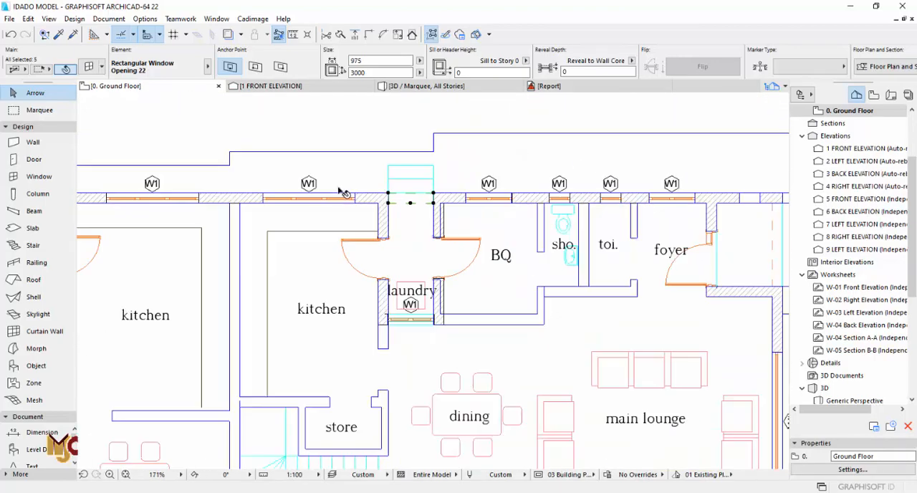
pyautogui.scroll(-2, 614, 238)
pyautogui.scroll(6, 600, 245)
pyautogui.keyDown('shift'); pyautogui.click(598, 273); pyautogui.keyUp('shift')
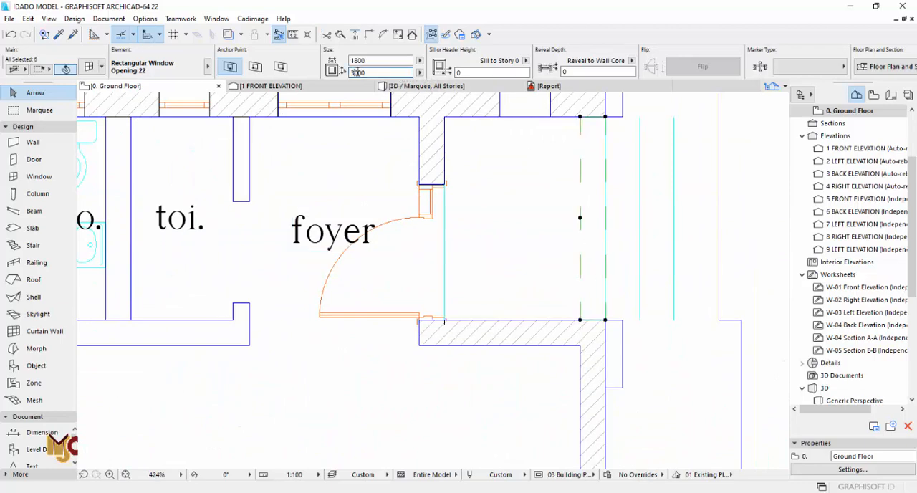
pyautogui.press('Return')
pyautogui.scroll(-10, 511, 182)
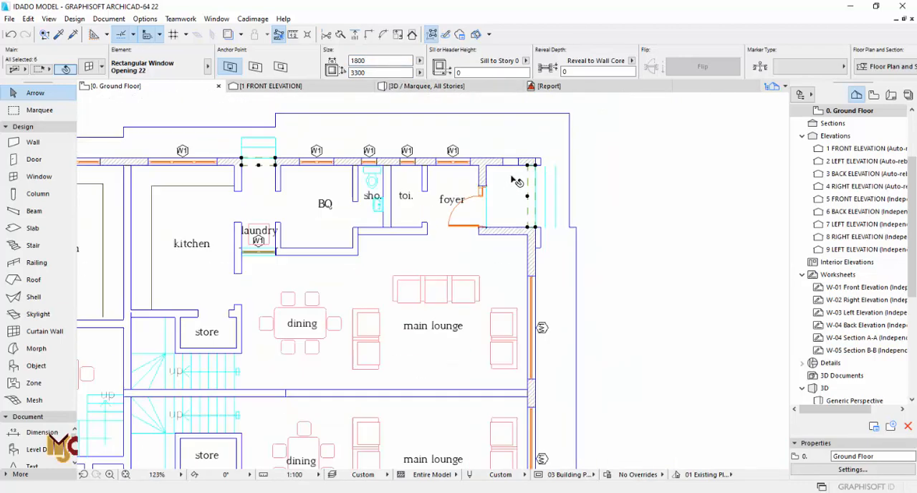
pyautogui.moveTo(510, 251); pyautogui.dragTo(509, 167, button='middle')
pyautogui.scroll(3, 514, 314)
pyautogui.scroll(2, 538, 319)
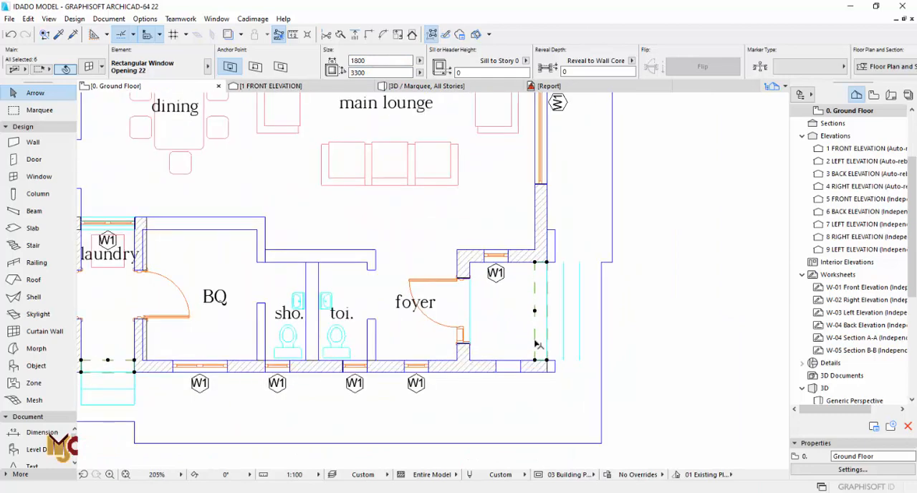
pyautogui.press('Escape')
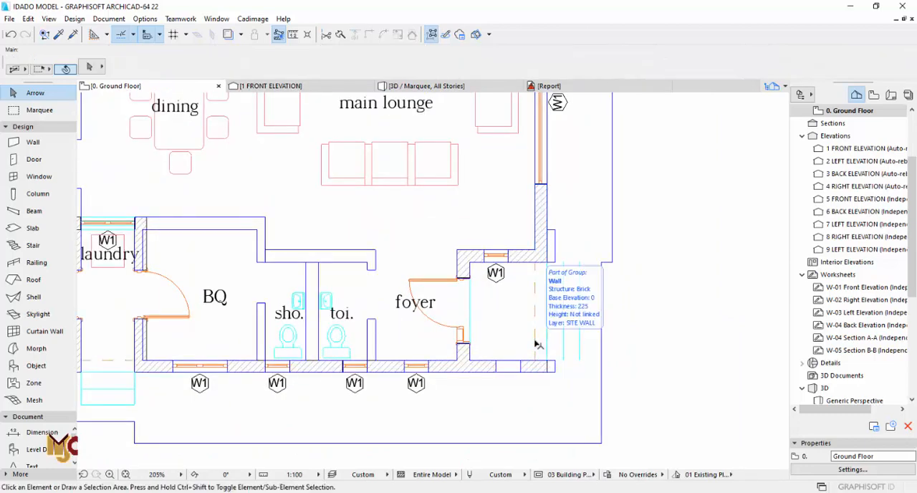
# - Open the default settings for new windows and search the library for VENT
pyautogui.scroll(-3, 532, 225)
pyautogui.scroll(2, 479, 334)
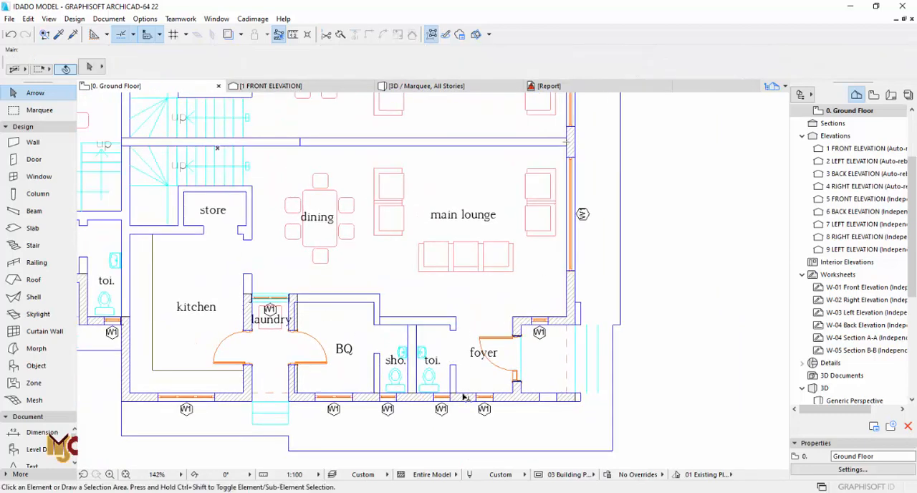
pyautogui.moveTo(464, 397); pyautogui.dragTo(477, 361, button='middle')
pyautogui.click(39, 176)
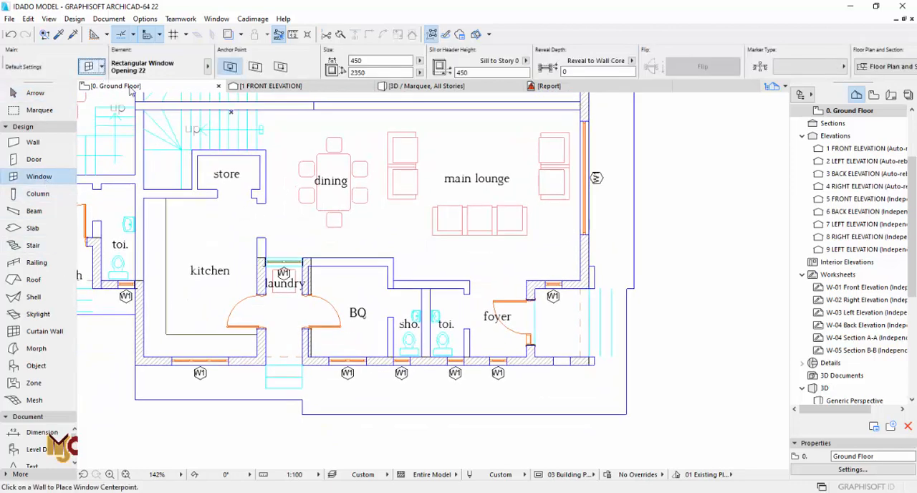
pyautogui.hotkey('ctrl', 't')
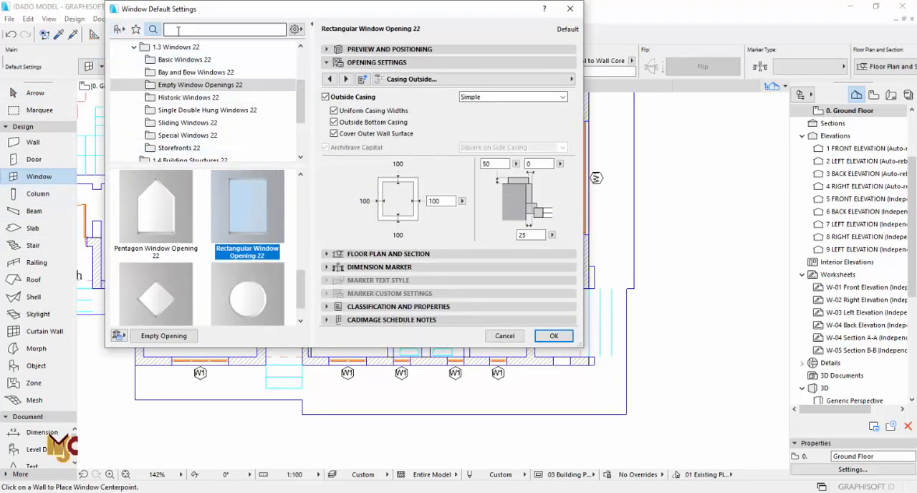
pyautogui.click(178, 30)
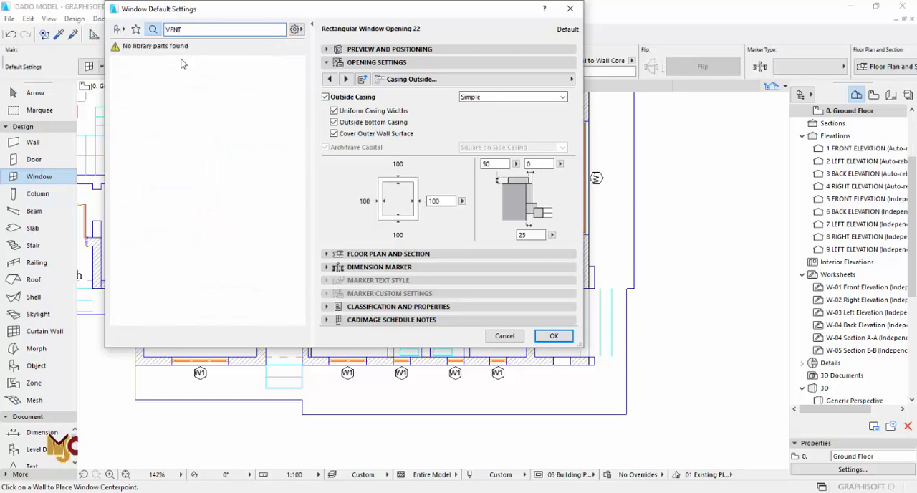
# - Choose Window 22 from the Basic Windows 22 library folder and set its main sash opening type to Fixed Glass
pyautogui.click(119, 32)
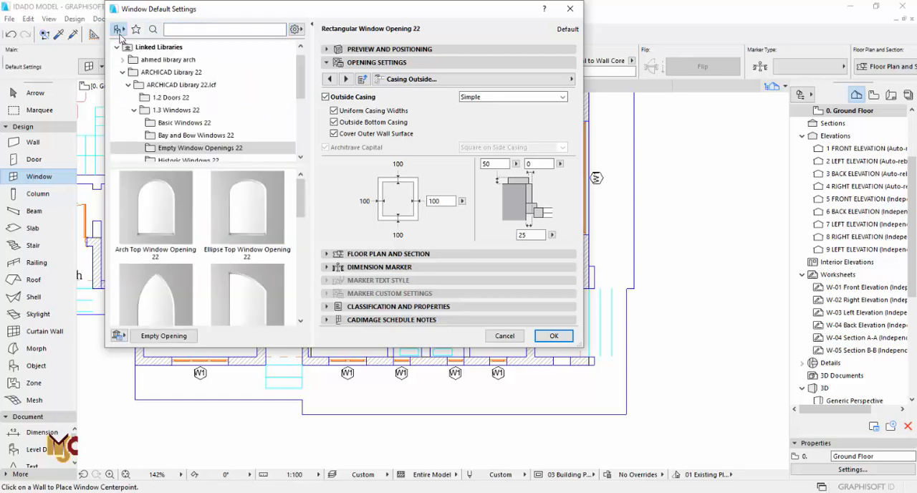
pyautogui.click(180, 122)
pyautogui.scroll(-3, 197, 227)
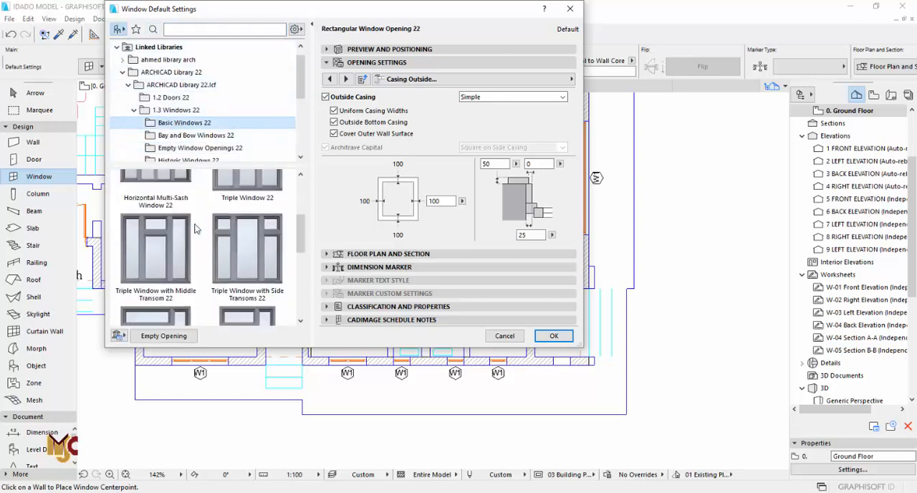
pyautogui.scroll(-3, 197, 227)
pyautogui.click(240, 260)
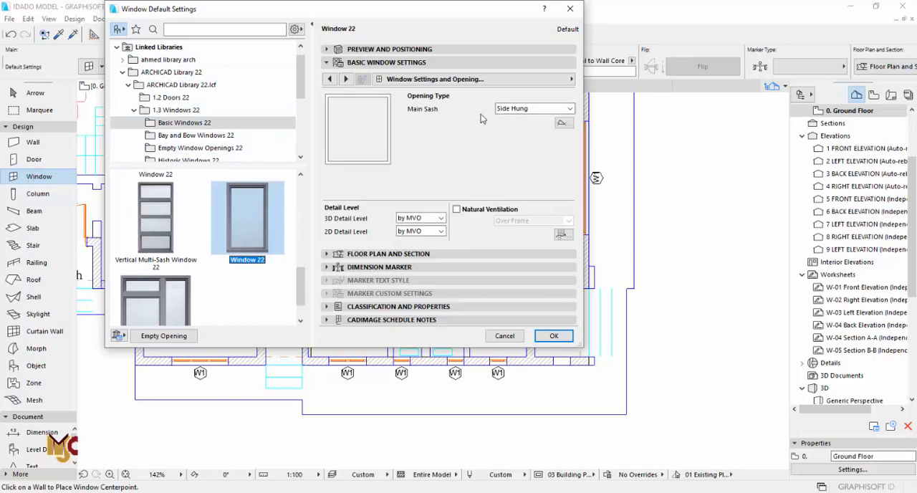
pyautogui.click(516, 108)
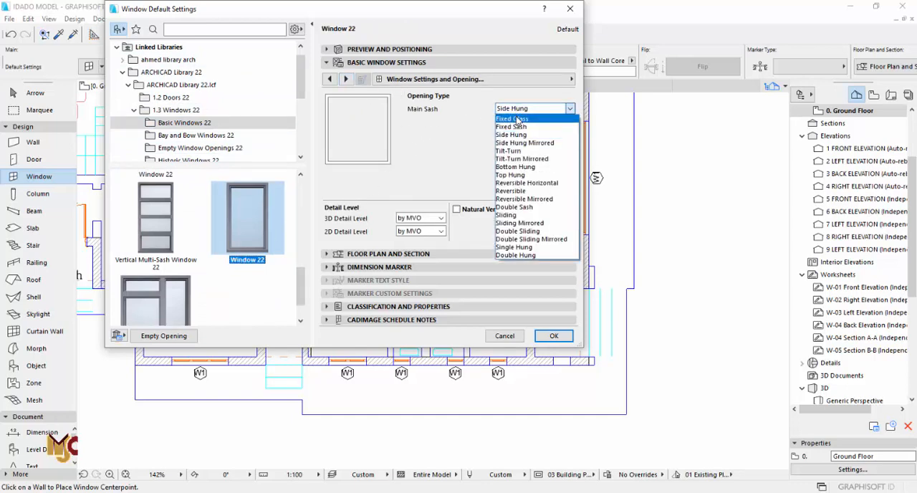
pyautogui.click(517, 119)
# - Set the sash type of Window 22 to Vent Sash in its sash options
pyautogui.click(347, 79)
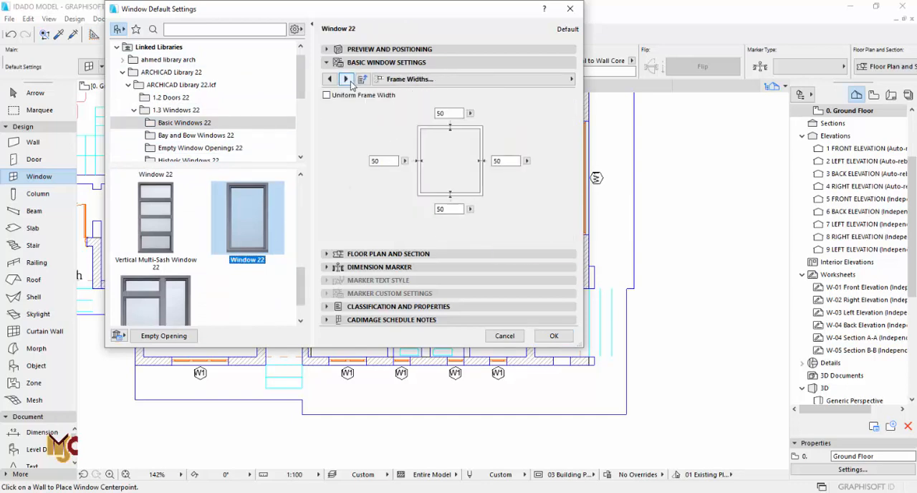
pyautogui.click(347, 79)
pyautogui.click(411, 140)
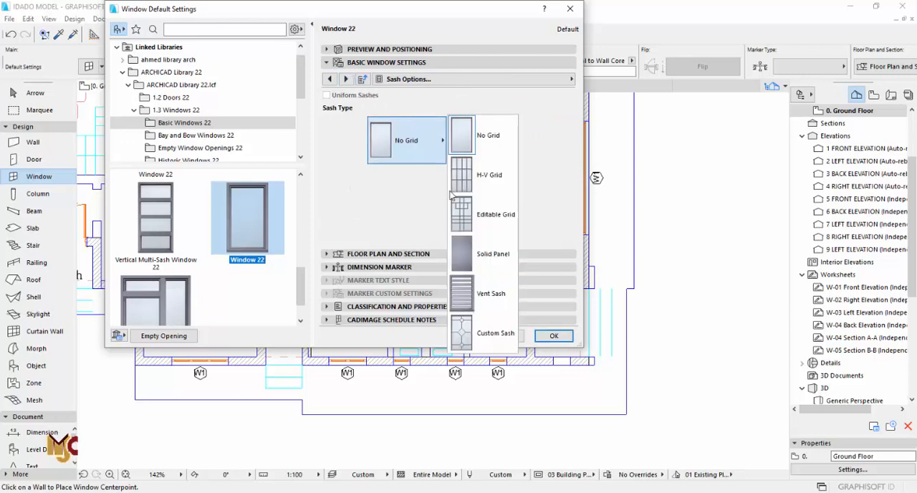
pyautogui.click(472, 295)
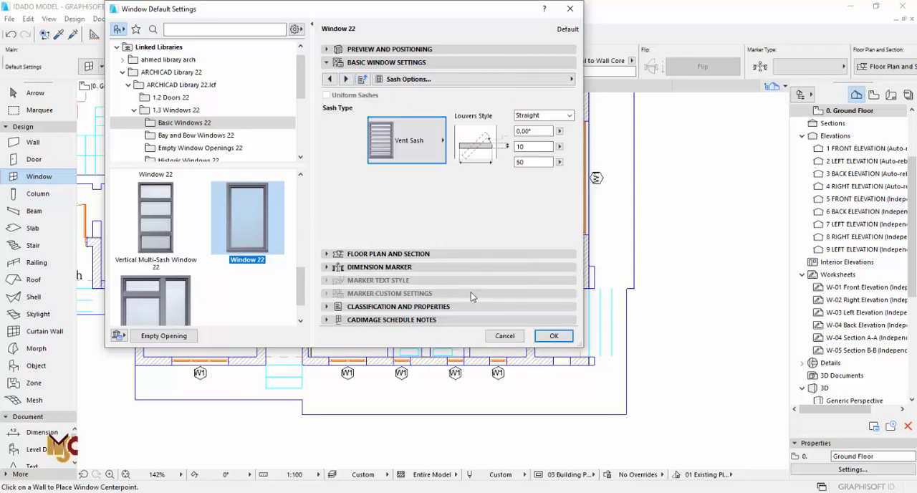
# - Set the Window 22 vent's height to 600 and its sill height to 2400
pyautogui.click(356, 52)
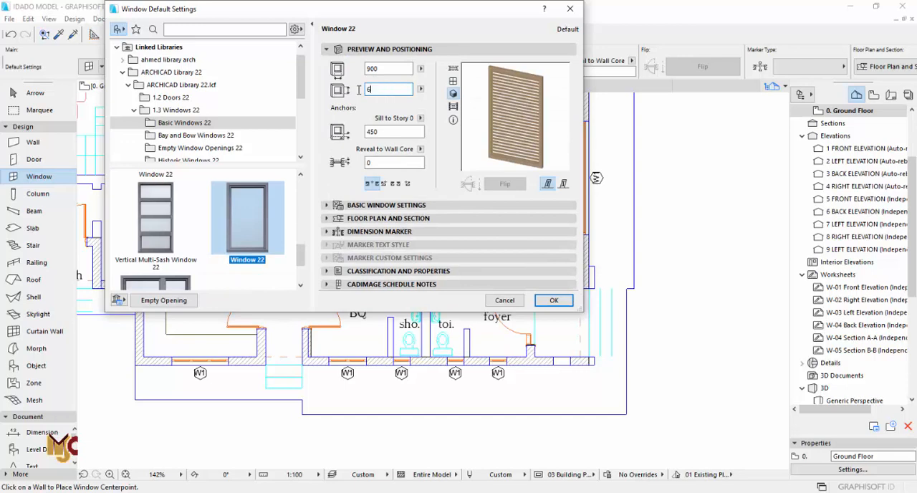
pyautogui.click(390, 133)
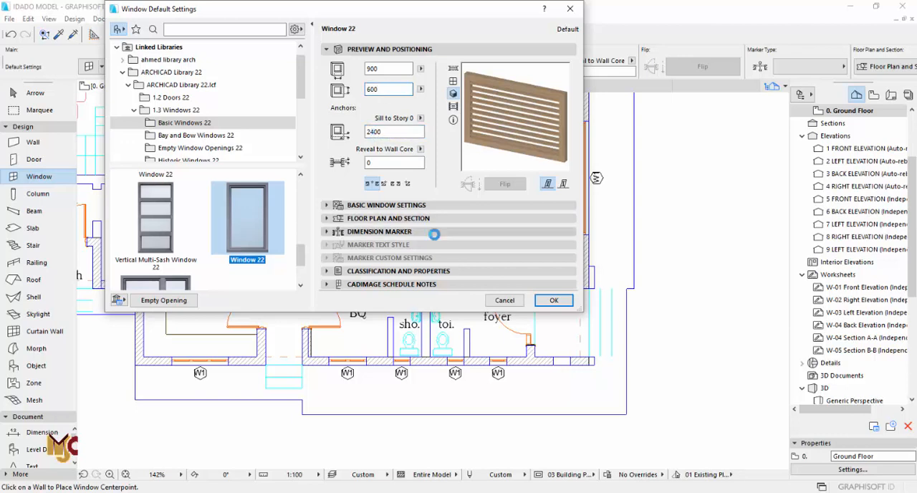
# - Give the vent window uniform frame surfaces in Paint-04, assign Paint-04 to the louvers too, and accept the default settings
pyautogui.click(502, 79)
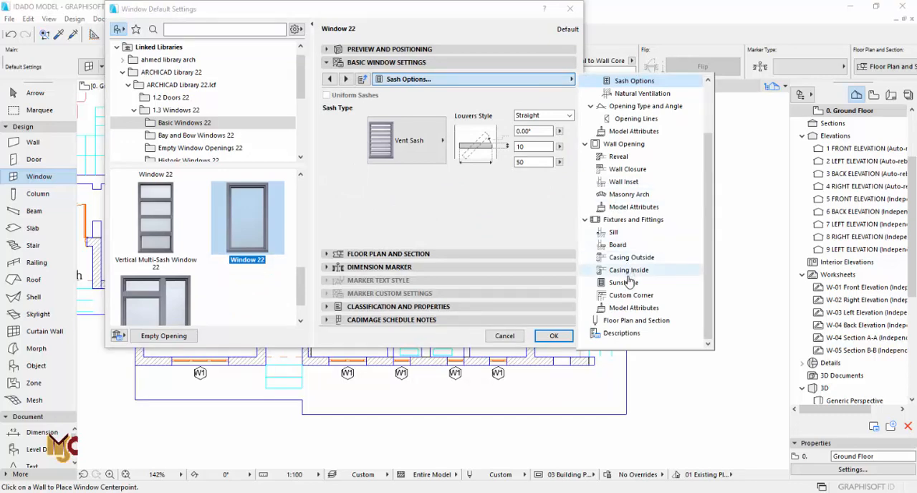
pyautogui.click(631, 307)
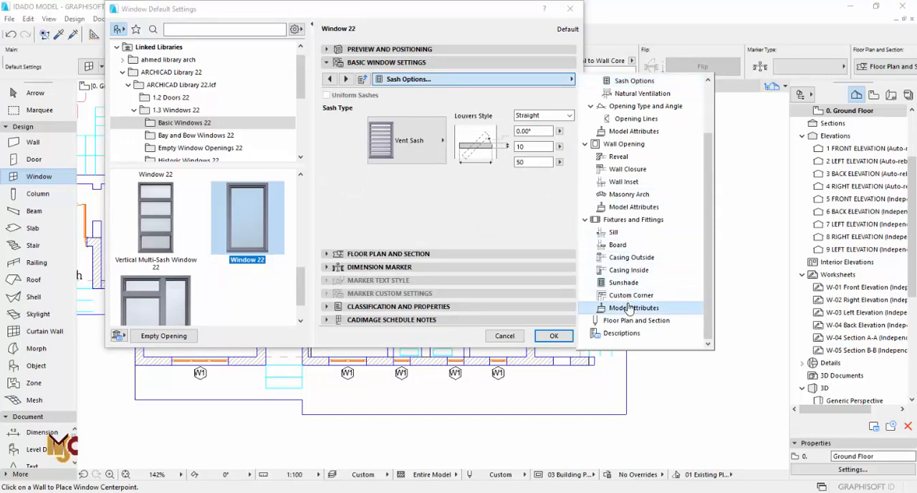
pyautogui.click(633, 207)
pyautogui.click(633, 131)
pyautogui.click(563, 149)
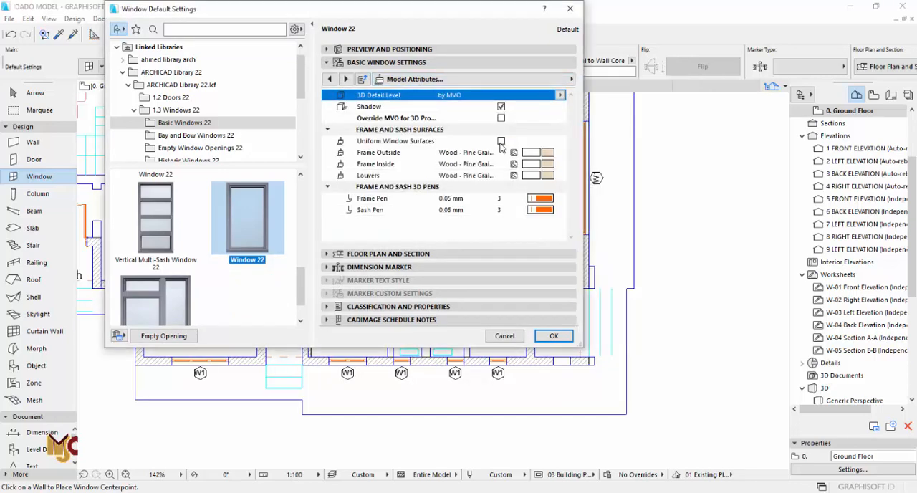
pyautogui.click(547, 152)
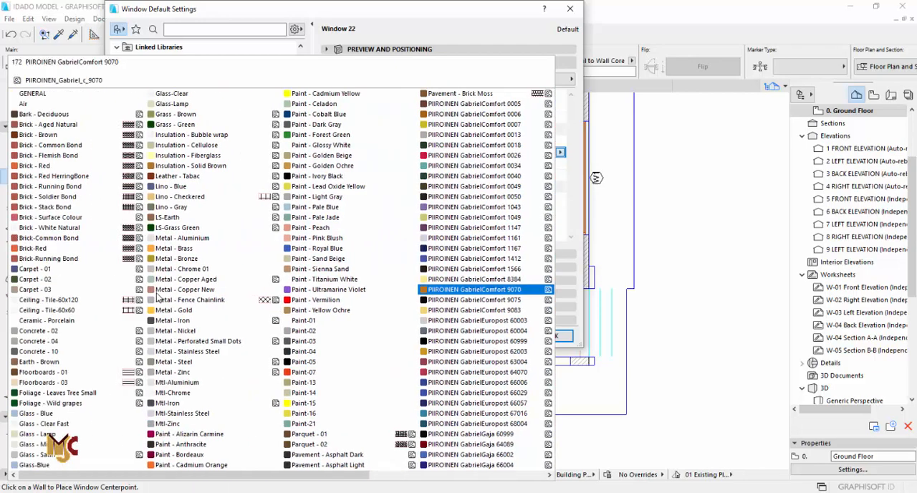
pyautogui.click(315, 352)
pyautogui.click(545, 175)
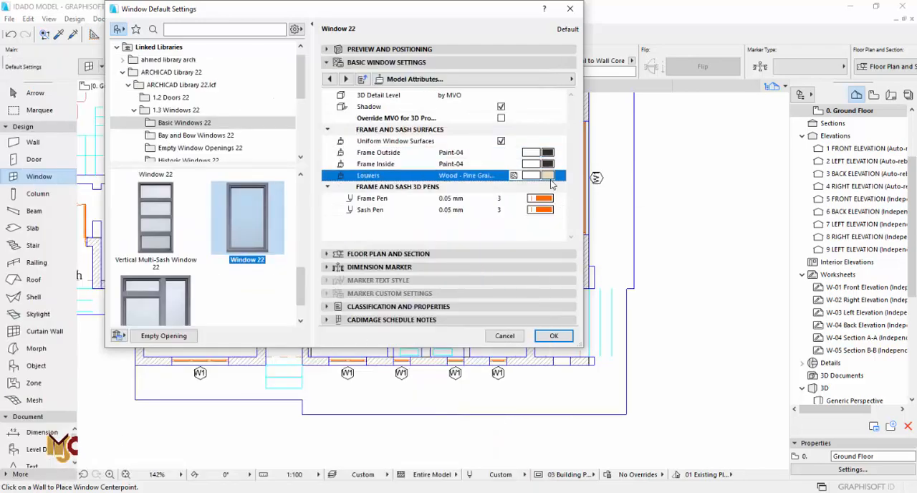
pyautogui.click(547, 175)
pyautogui.click(315, 360)
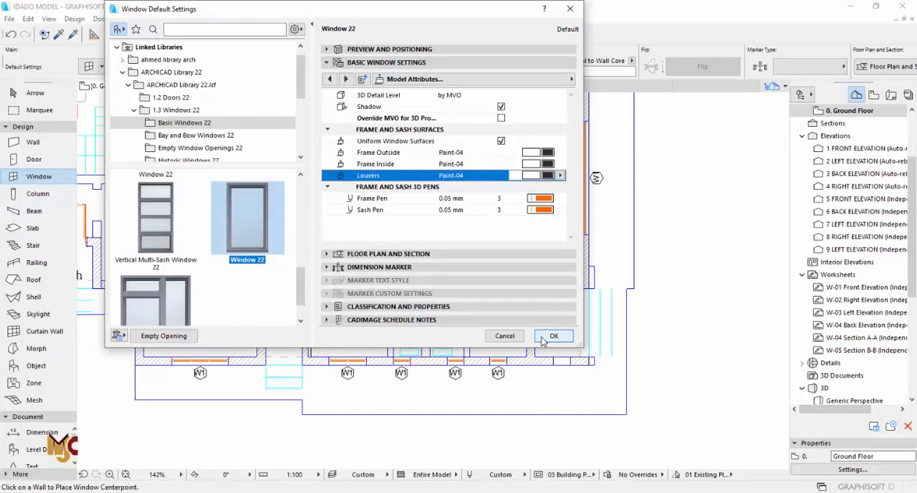
pyautogui.click(553, 336)
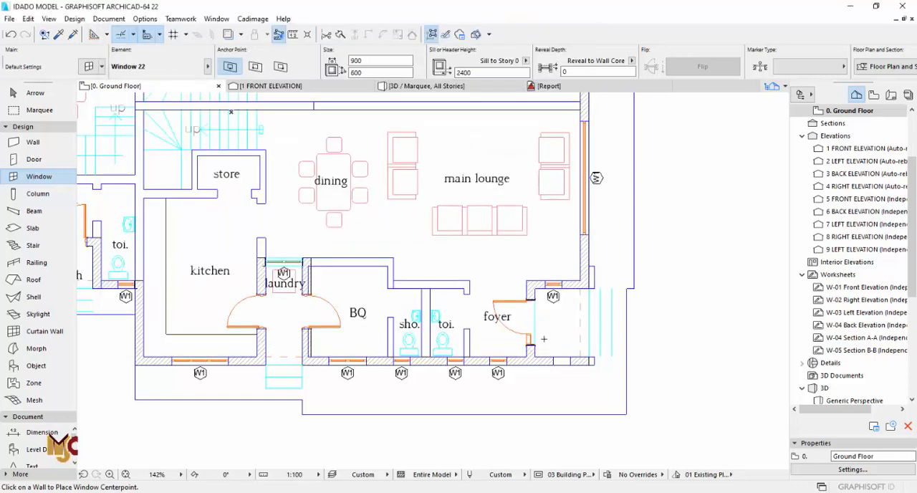
# - Place the vent window in the outer opening of the porch outside the foyer, facing outward
pyautogui.click(589, 325)
pyautogui.click(633, 320)
pyautogui.scroll(5, 603, 311)
pyautogui.press('Escape')
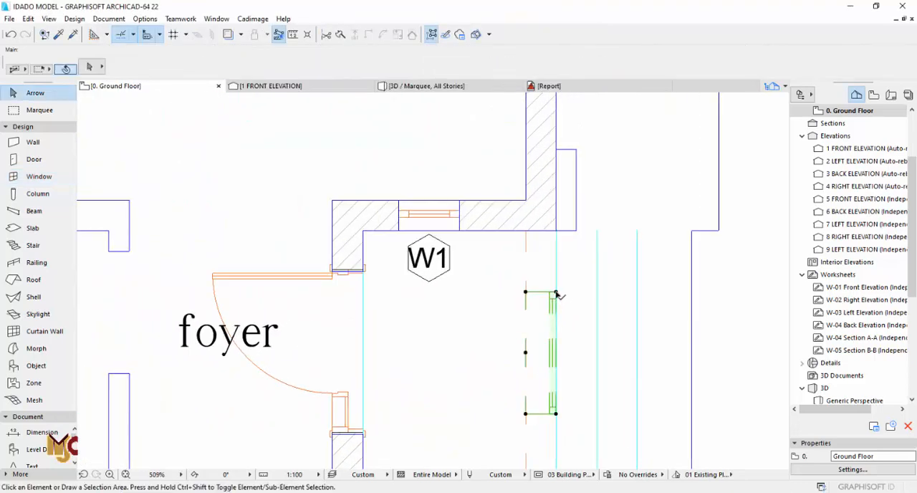
# - Stretch the porch vent window to both jambs so it spans the full opening at 1800 wide
pyautogui.click(557, 294)
pyautogui.click(557, 294)
pyautogui.click(557, 229)
pyautogui.moveTo(559, 412); pyautogui.dragTo(542, 328, button='middle')
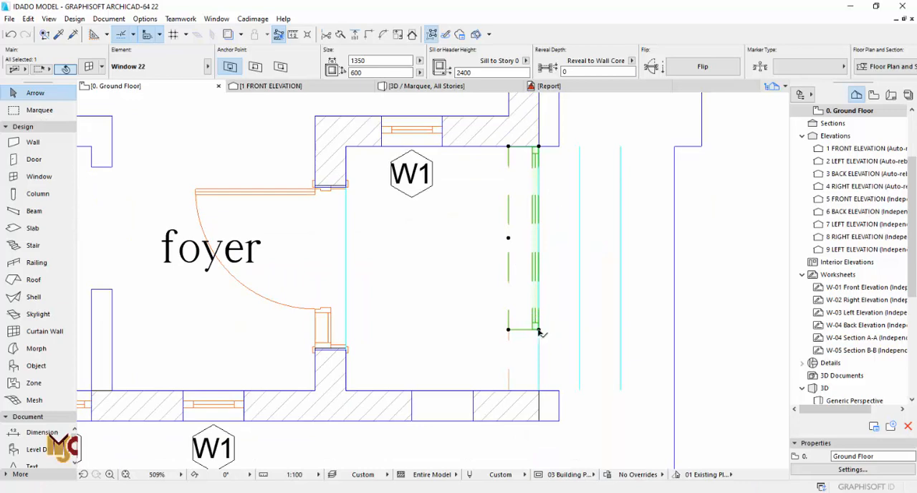
# - Select the porch vent window in 3D and try the Z-Profile louvers style on it
pyautogui.press('F3')
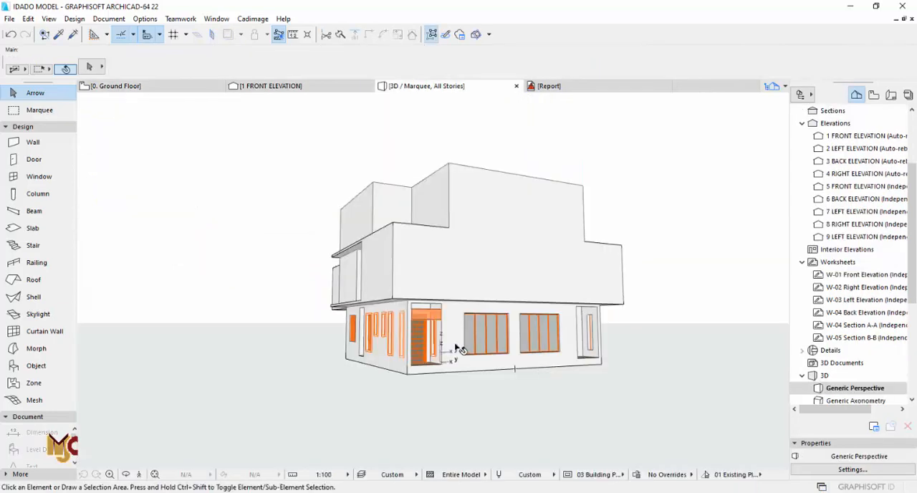
pyautogui.scroll(8, 456, 348)
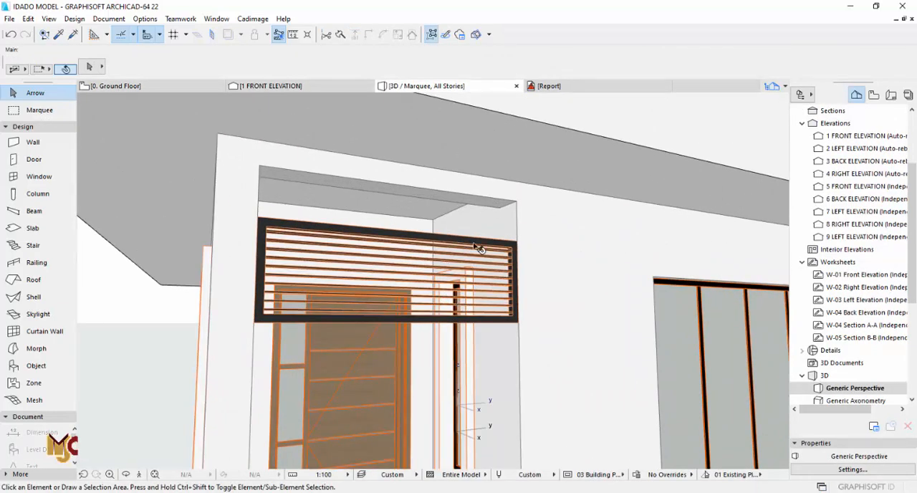
pyautogui.scroll(4, 495, 250)
pyautogui.click(519, 232)
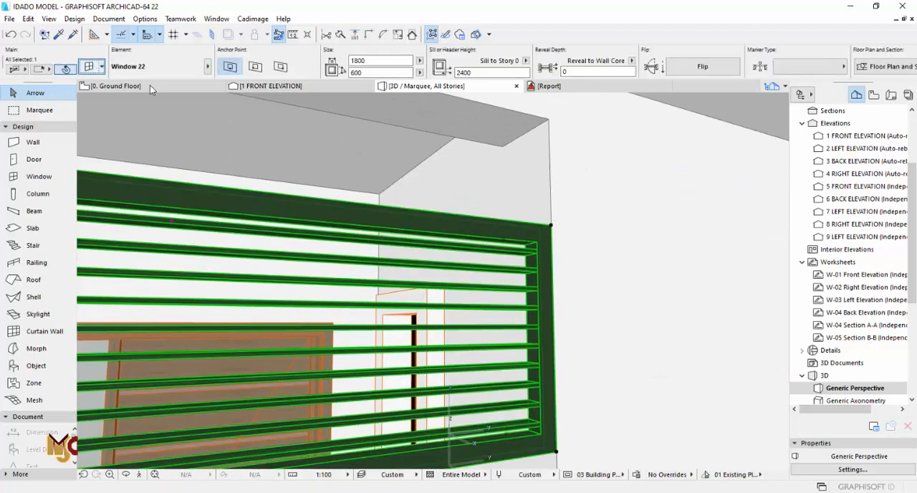
pyautogui.hotkey('ctrl', 't')
pyautogui.click(331, 79)
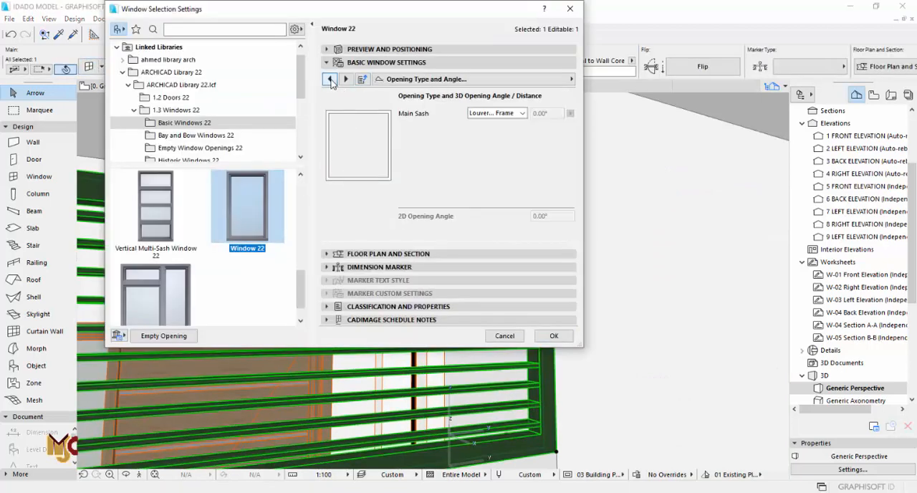
pyautogui.click(330, 79)
pyautogui.click(331, 80)
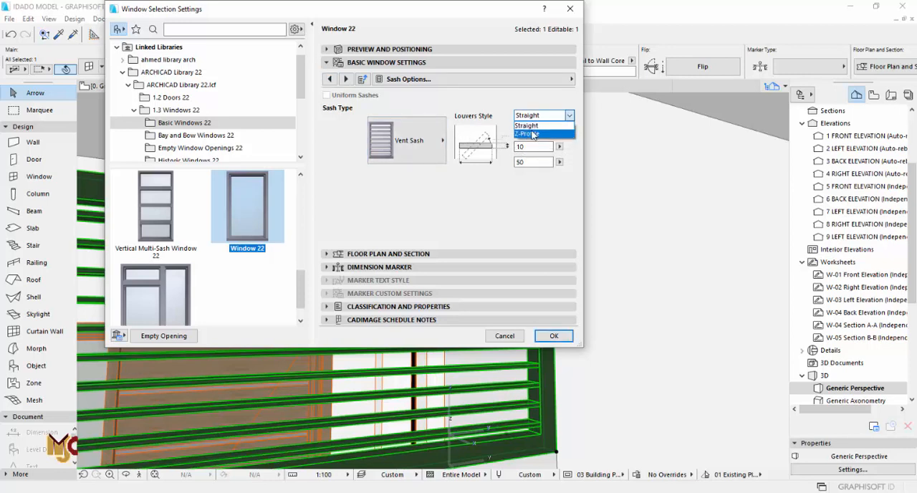
pyautogui.click(532, 134)
pyautogui.click(552, 335)
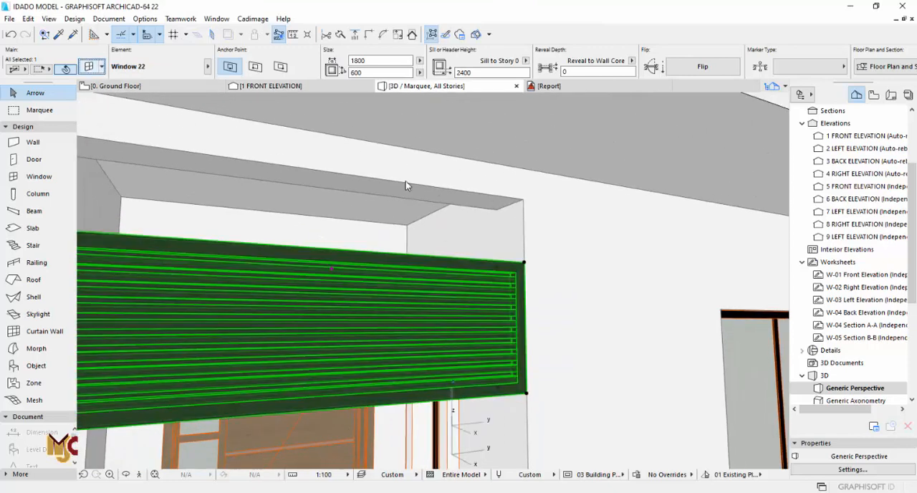
# - Return the selected vent window's louvers style to Straight
pyautogui.hotkey('ctrl', 't')
pyautogui.click(532, 126)
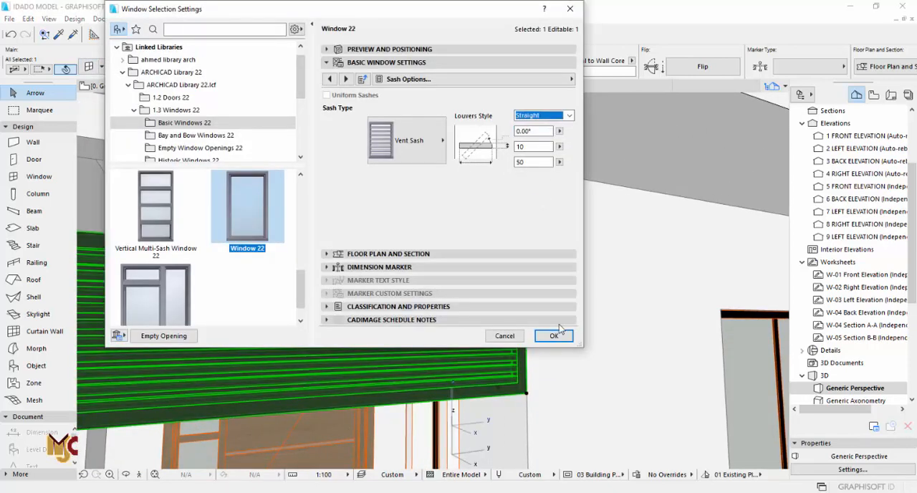
pyautogui.click(553, 335)
pyautogui.scroll(-3, 312, 291)
pyautogui.scroll(-5, 312, 292)
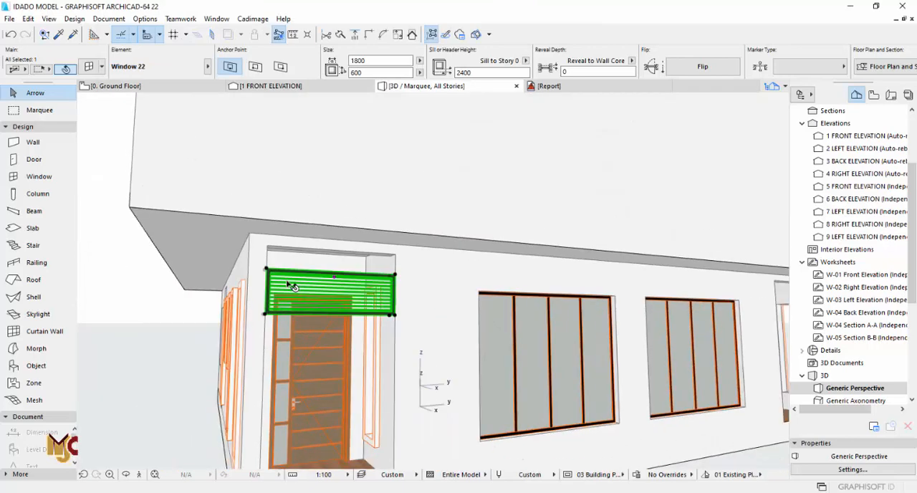
# - Change the angle of the vent window's straight louvers and inspect the slats up close in 3D
pyautogui.click(88, 69)
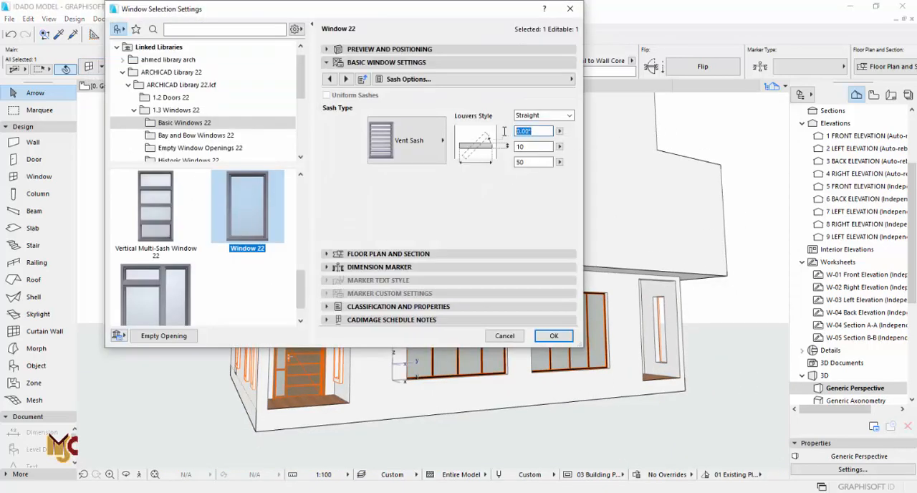
pyautogui.click(553, 335)
pyautogui.scroll(6, 288, 290)
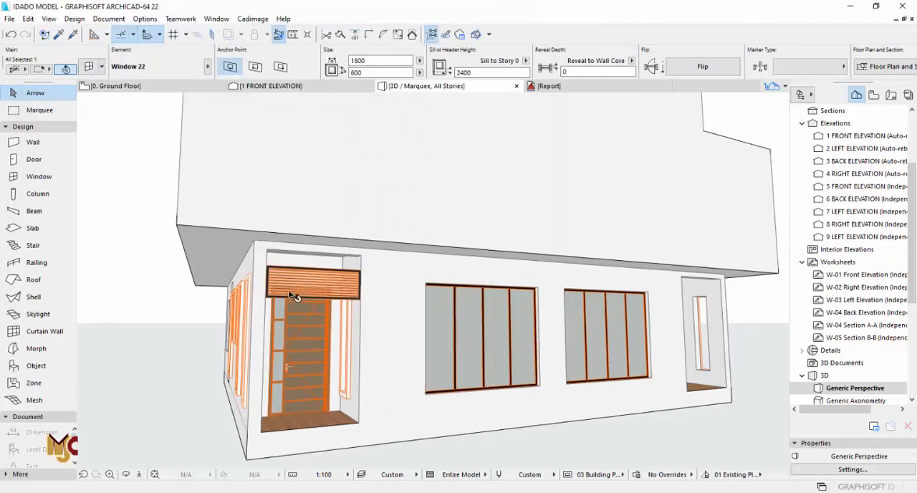
pyautogui.scroll(-5, 559, 286)
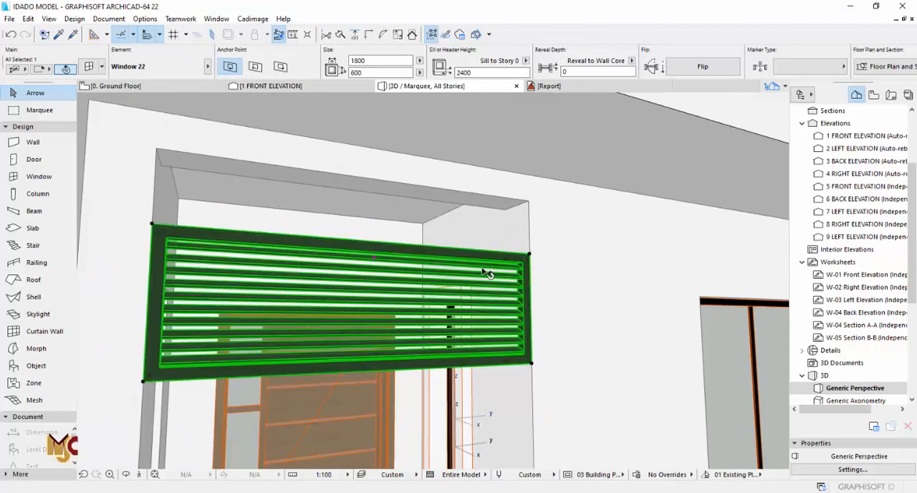
# - On the floor plan, pick up the porch vent's settings and place a matching vent in the opposite foyer's porch opening
pyautogui.press('F2')
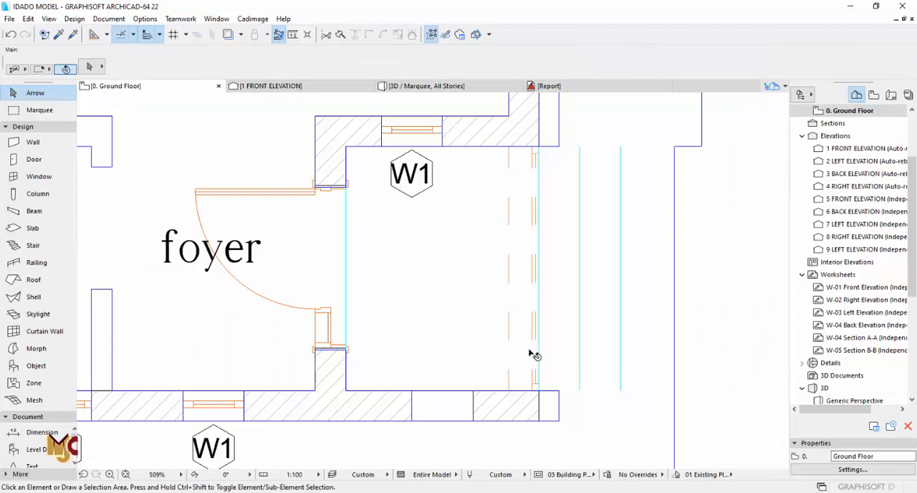
pyautogui.keyDown('alt'); pyautogui.click(538, 370); pyautogui.keyUp('alt')
pyautogui.scroll(-8, 432, 364)
pyautogui.moveTo(443, 154); pyautogui.dragTo(448, 394, button='middle')
pyautogui.scroll(4, 454, 216)
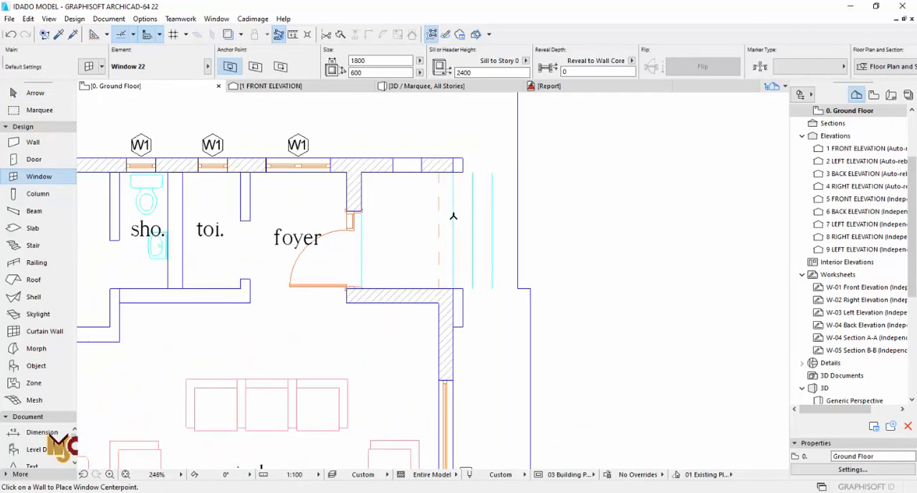
pyautogui.click(453, 230)
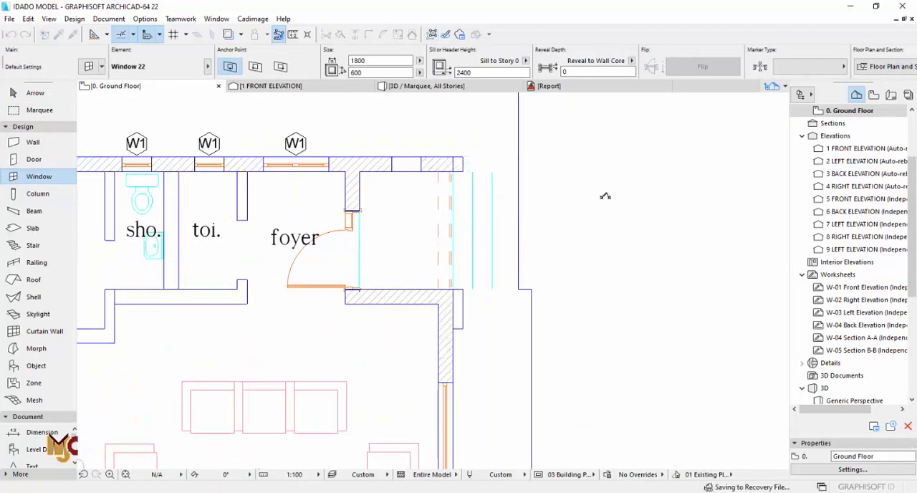
# - Place a vent window in the laundry entrance between kitchen and BQ and narrow it to the 975 wide opening
pyautogui.scroll(-8, 638, 193)
pyautogui.moveTo(439, 287); pyautogui.dragTo(435, 268, button='middle')
pyautogui.scroll(10, 498, 303)
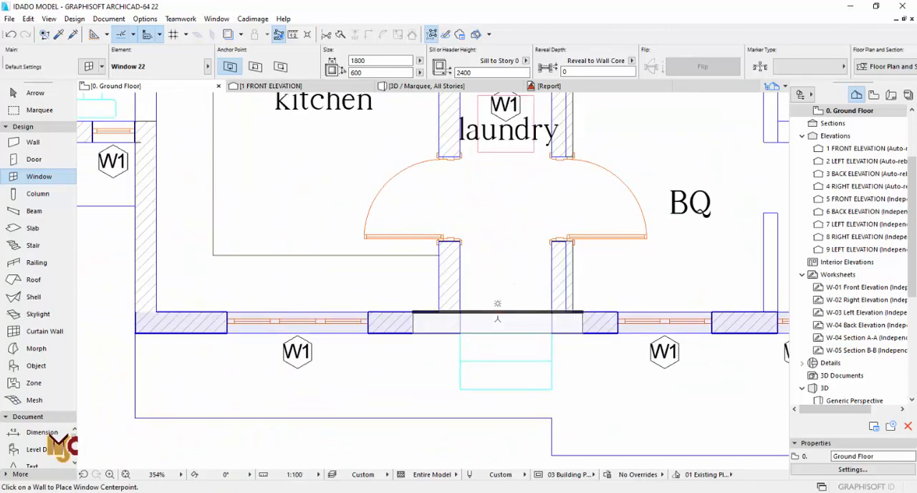
pyautogui.click(497, 330)
pyautogui.press('Escape')
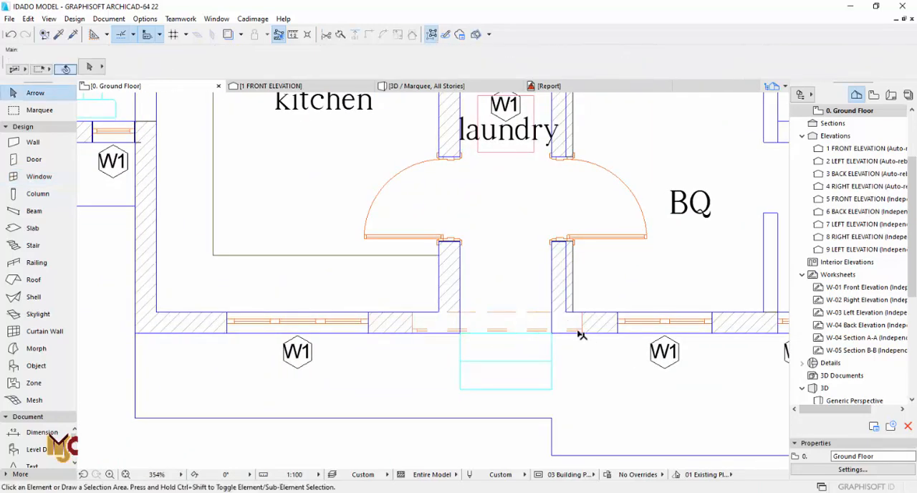
pyautogui.click(581, 333)
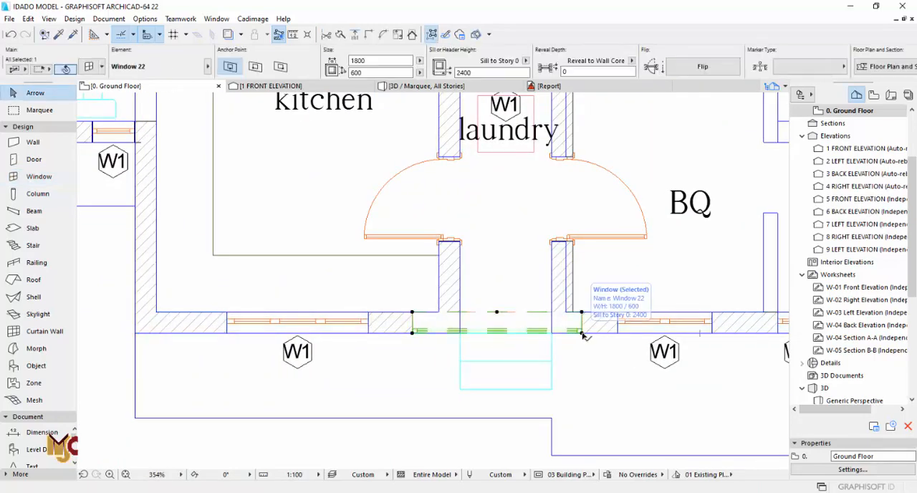
pyautogui.click(413, 313)
pyautogui.click(460, 312)
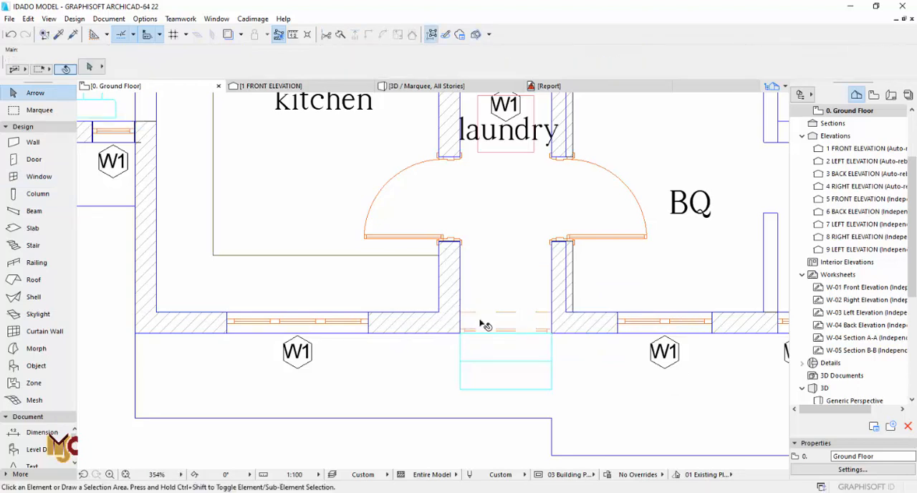
pyautogui.keyDown('alt'); pyautogui.click(480, 321); pyautogui.keyUp('alt')
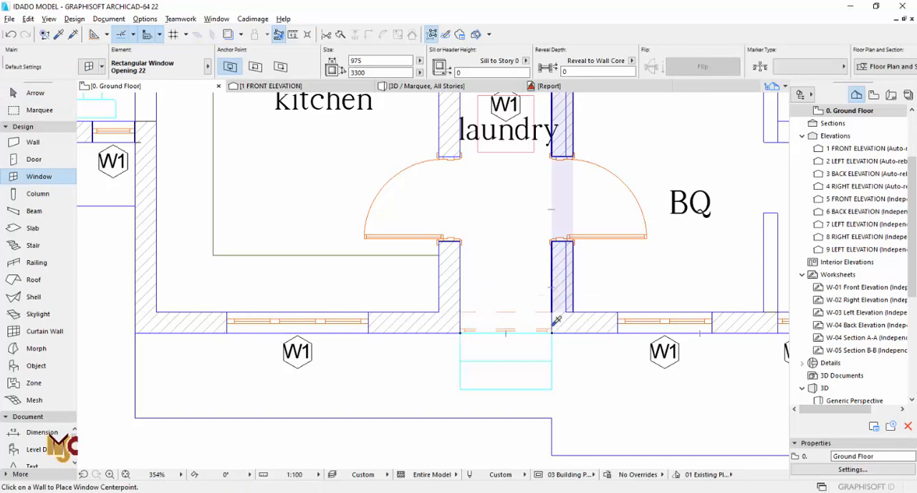
pyautogui.scroll(6, 546, 330)
pyautogui.press('Escape')
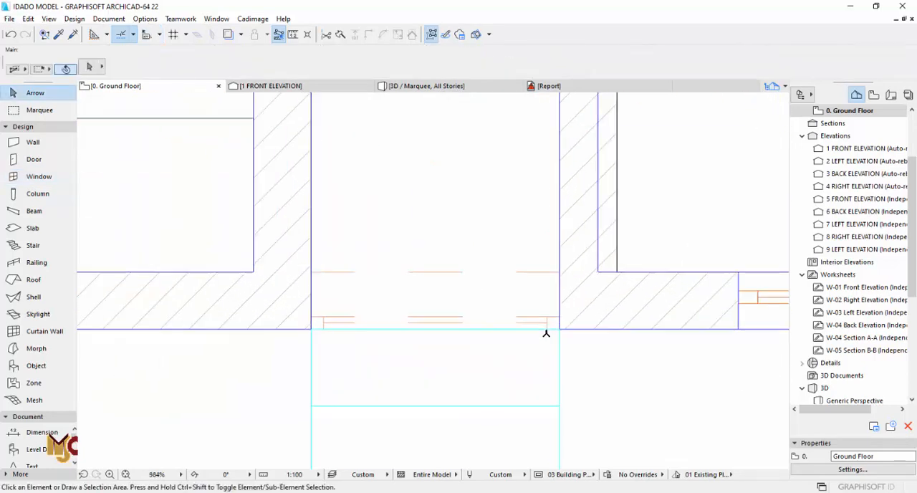
# - Pick up the 975 wide laundry vent's settings and place a vent window in the labelled entrance porch's outer opening
pyautogui.keyDown('alt'); pyautogui.click(556, 316); pyautogui.keyUp('alt')
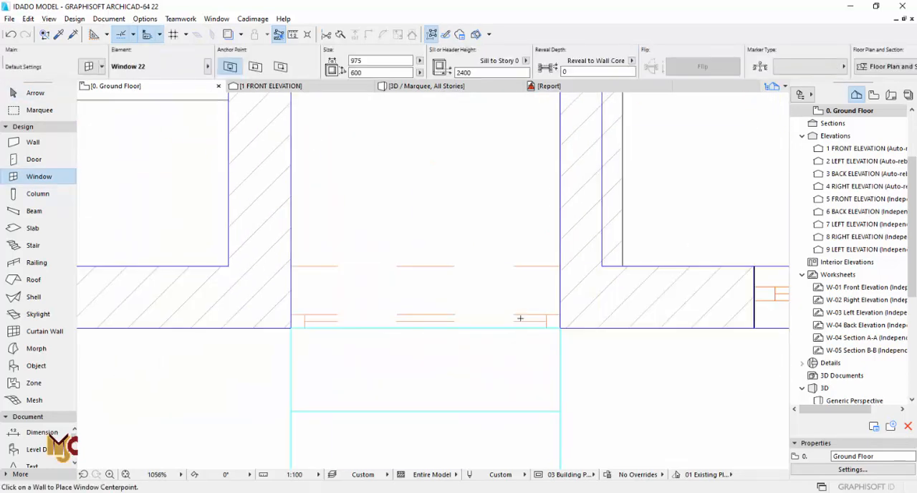
pyautogui.scroll(-6, 530, 336)
pyautogui.scroll(-2, 453, 308)
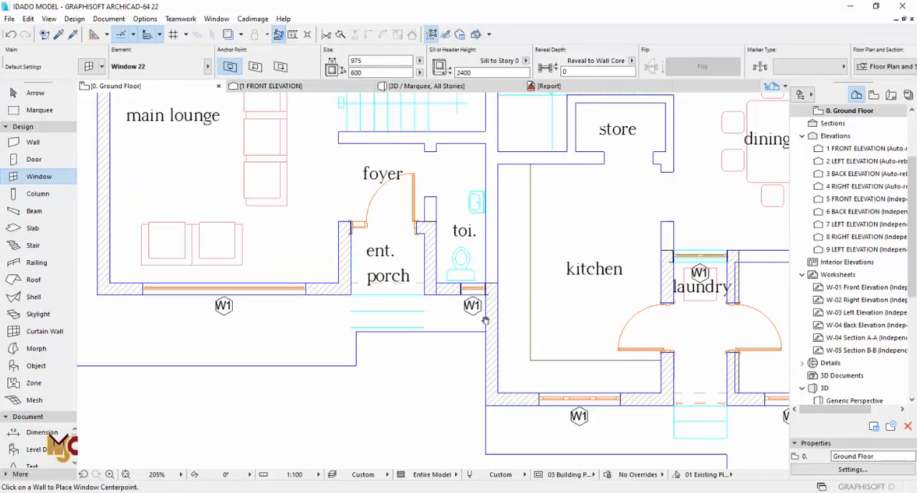
pyautogui.click(396, 302)
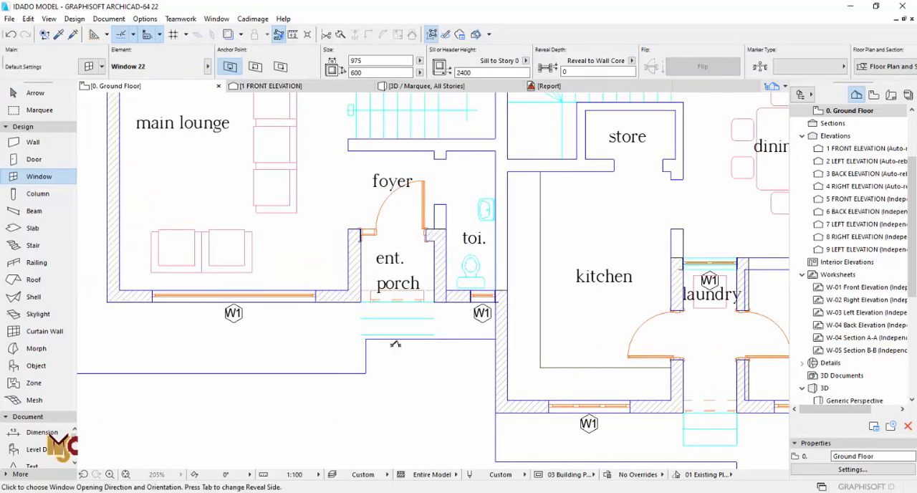
pyautogui.click(394, 344)
# - Place 975 wide vent windows in the outer laundry openings of the two units along the plan's upper edge
pyautogui.scroll(-5, 379, 352)
pyautogui.moveTo(358, 187); pyautogui.dragTo(344, 333, button='middle')
pyautogui.scroll(8, 339, 220)
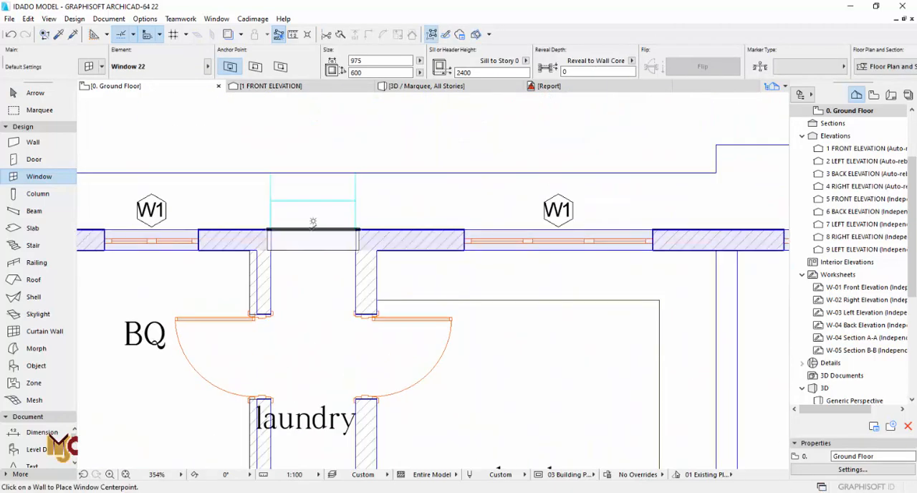
pyautogui.scroll(-7, 313, 222)
pyautogui.scroll(7, 448, 226)
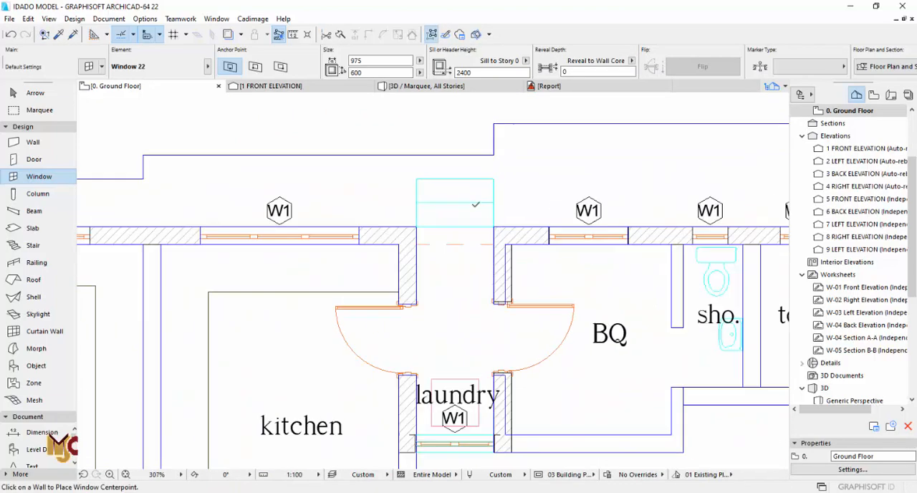
pyautogui.click(449, 228)
pyautogui.click(466, 147)
pyautogui.scroll(7, 495, 230)
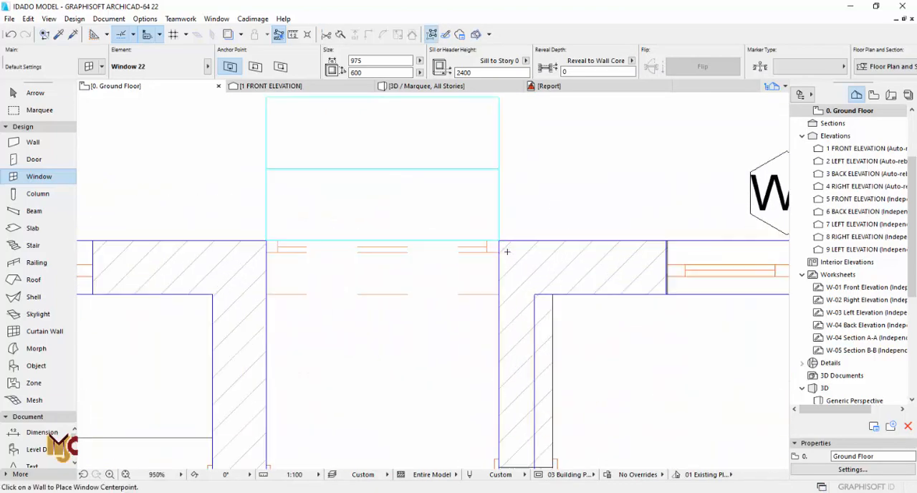
# - Shrink the vent in the narrower laundry entrance from both ends to fit its 900 wide opening
pyautogui.press('Escape')
pyautogui.scroll(-8, 561, 237)
pyautogui.scroll(-3, 494, 268)
pyautogui.scroll(8, 411, 213)
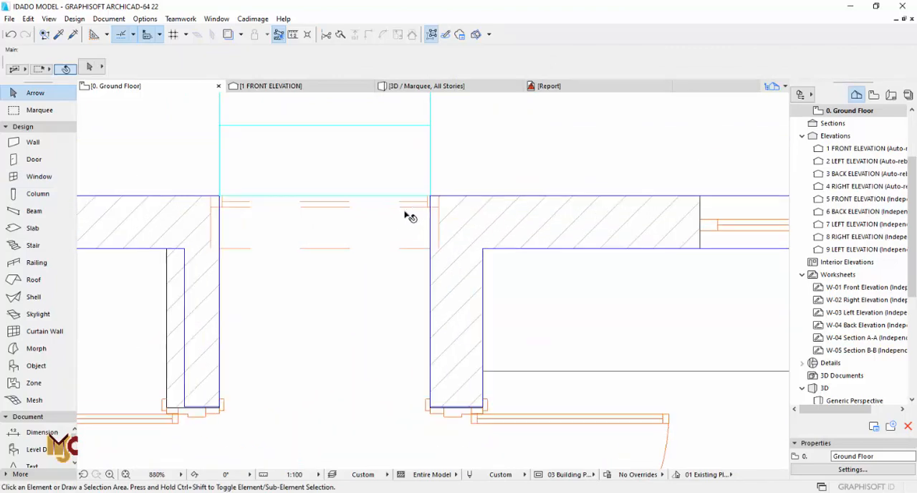
pyautogui.click(422, 202)
pyautogui.click(439, 196)
pyautogui.click(430, 196)
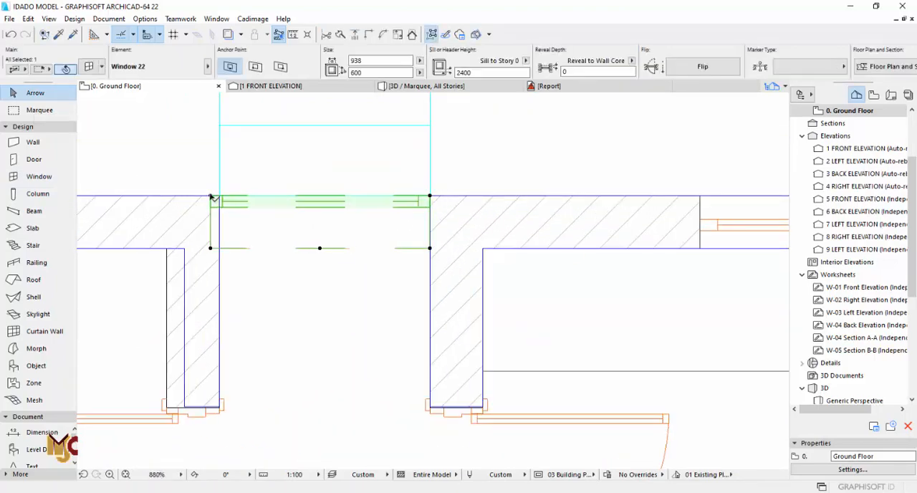
pyautogui.click(210, 196)
pyautogui.click(220, 195)
# - Stretch the labelled entrance porch's vent window to both porch walls, making it 1350 wide
pyautogui.scroll(-9, 287, 166)
pyautogui.scroll(-3, 289, 164)
pyautogui.scroll(12, 421, 301)
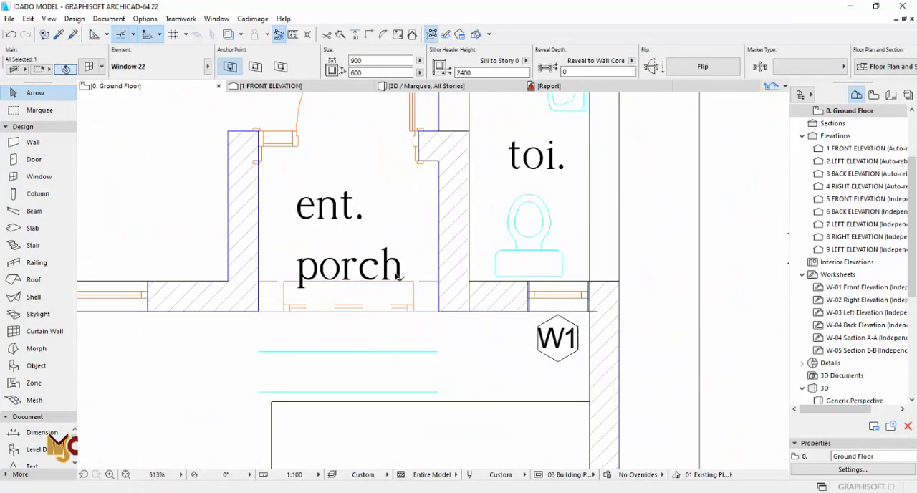
pyautogui.press('Escape')
pyautogui.click(428, 289)
pyautogui.click(429, 288)
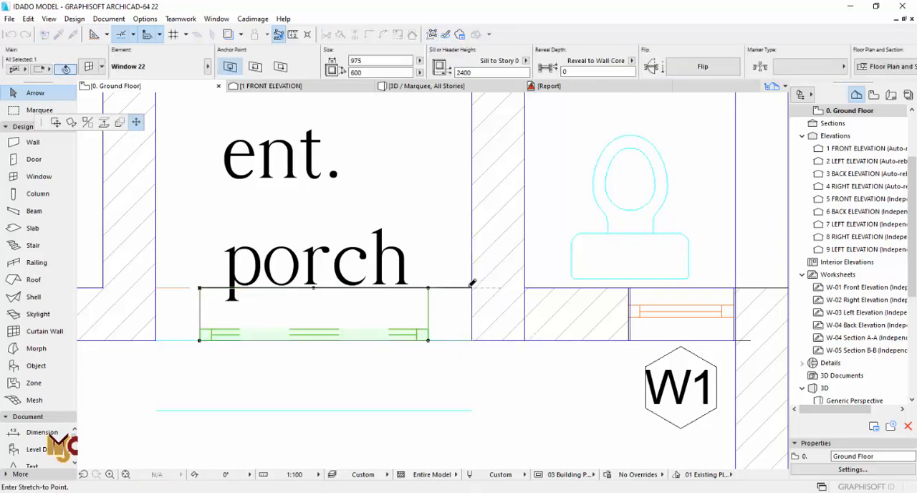
pyautogui.click(472, 288)
pyautogui.click(200, 288)
pyautogui.scroll(-10, 275, 267)
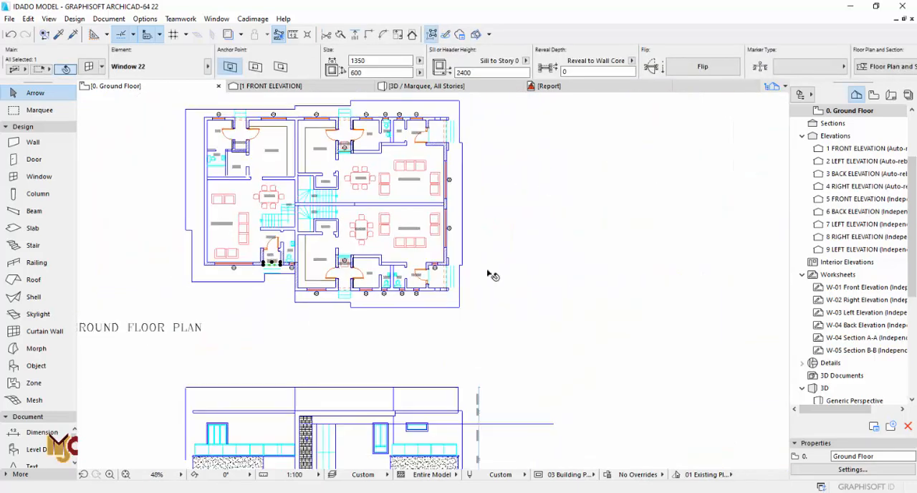
# - Inspect the porch vents around the building in 3D, and examine the entrances on the imported approach elevation
pyautogui.click(494, 275)
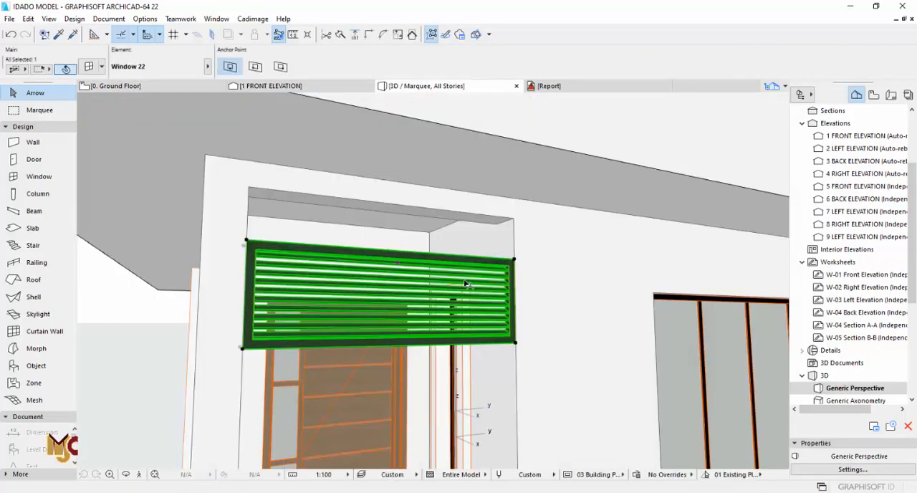
pyautogui.scroll(-5, 502, 237)
pyautogui.scroll(2, 497, 301)
pyautogui.press('o')
pyautogui.moveTo(389, 301)
pyautogui.mouseDown()
pyautogui.moveTo(602, 303)
pyautogui.moveTo(391, 303)
pyautogui.moveTo(276, 289)
pyautogui.mouseUp()
pyautogui.scroll(-3, 320, 292)
pyautogui.moveTo(498, 287)
pyautogui.mouseDown()
pyautogui.moveTo(287, 288)
pyautogui.moveTo(467, 289)
pyautogui.mouseUp()
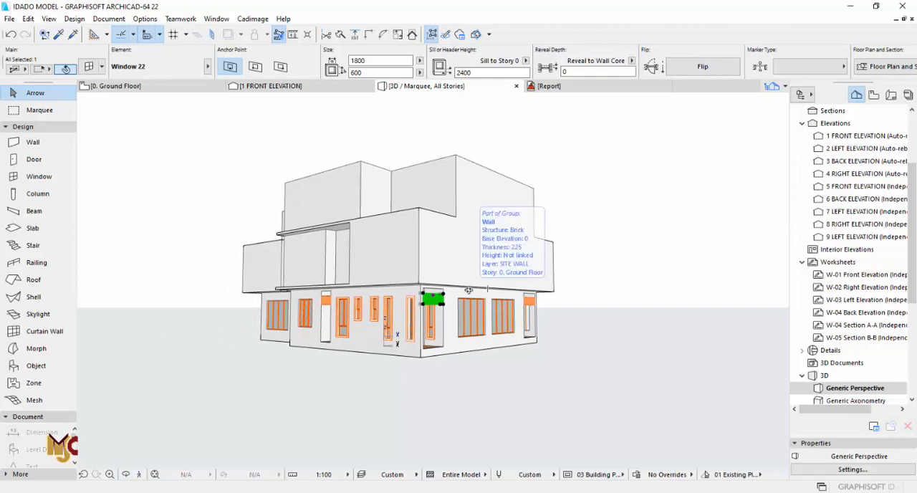
pyautogui.press('F2')
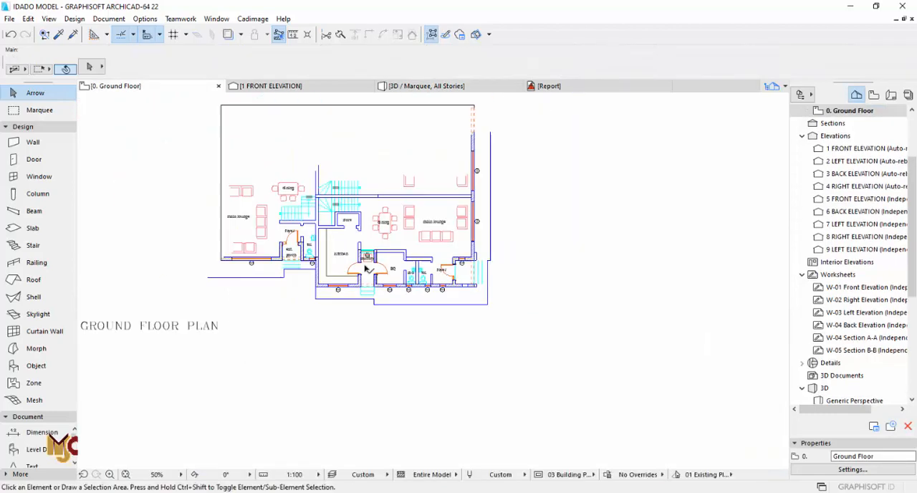
pyautogui.scroll(5, 432, 177)
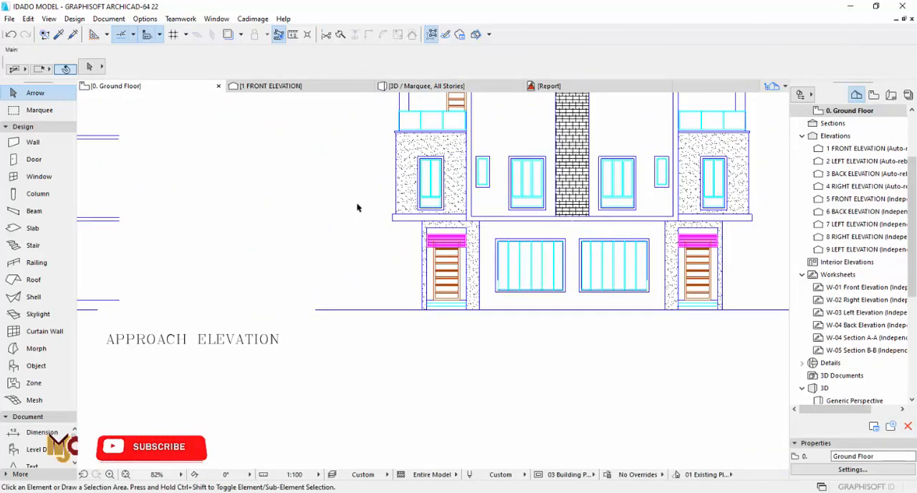
pyautogui.scroll(-4, 316, 217)
# - Try to draw a brick wall along the outer edge of the projecting pier beside the foyer porch
pyautogui.moveTo(316, 217); pyautogui.dragTo(358, 400, button='middle')
pyautogui.scroll(4, 214, 243)
pyautogui.moveTo(215, 243); pyautogui.dragTo(389, 301, button='middle')
pyautogui.scroll(3, 412, 275)
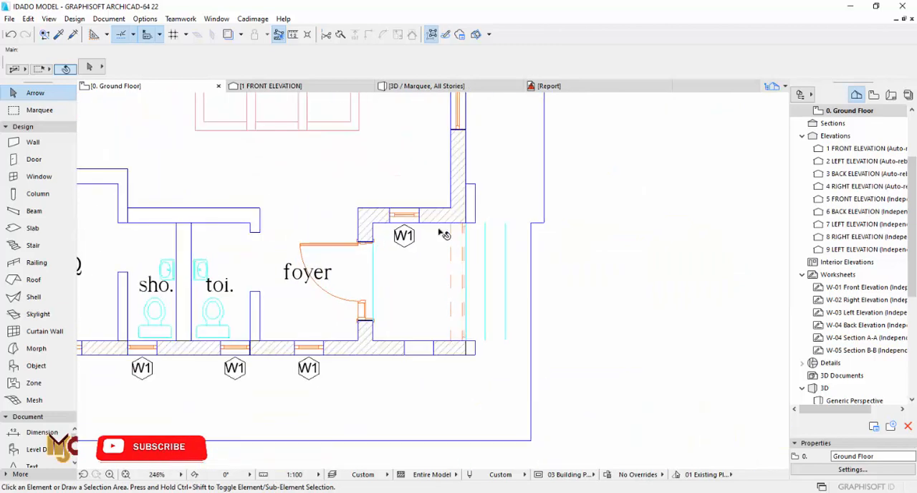
pyautogui.click(32, 228)
pyautogui.scroll(3, 457, 278)
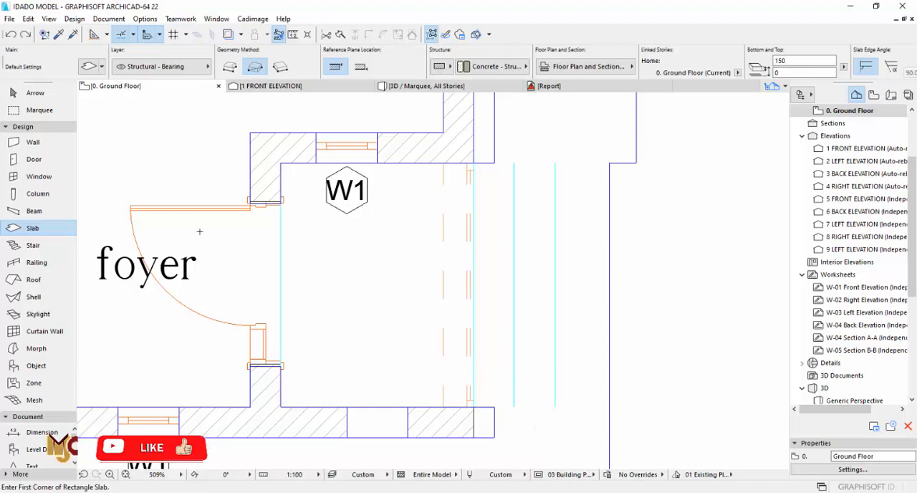
pyautogui.click(33, 142)
pyautogui.moveTo(484, 178); pyautogui.dragTo(481, 311, button='middle')
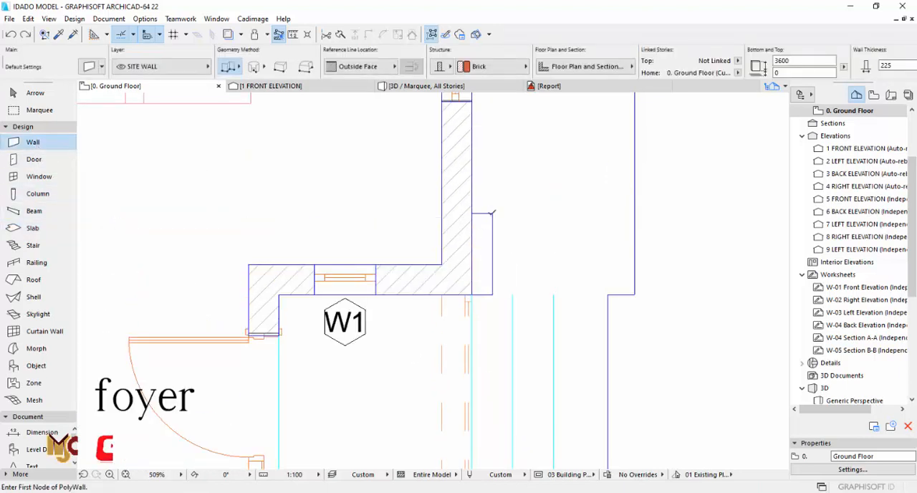
pyautogui.click(492, 214)
pyautogui.scroll(-2, 498, 286)
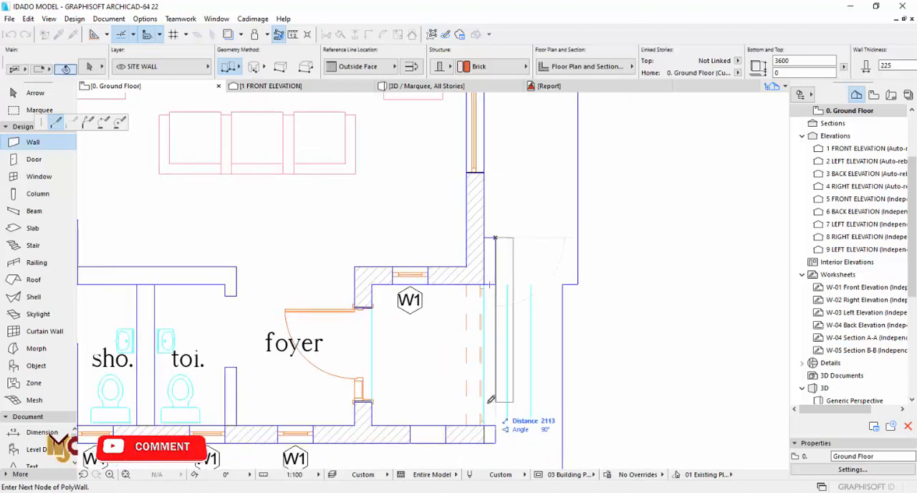
pyautogui.doubleClick(487, 437)
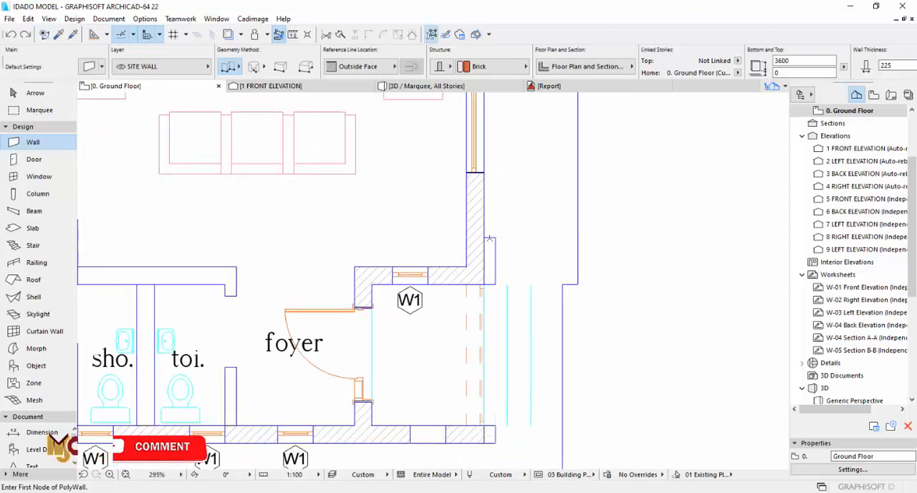
# - Draw a brick wall about 2617 long across the foyer porch's outer side, starting at the upper pier's inner corner
pyautogui.click(485, 237)
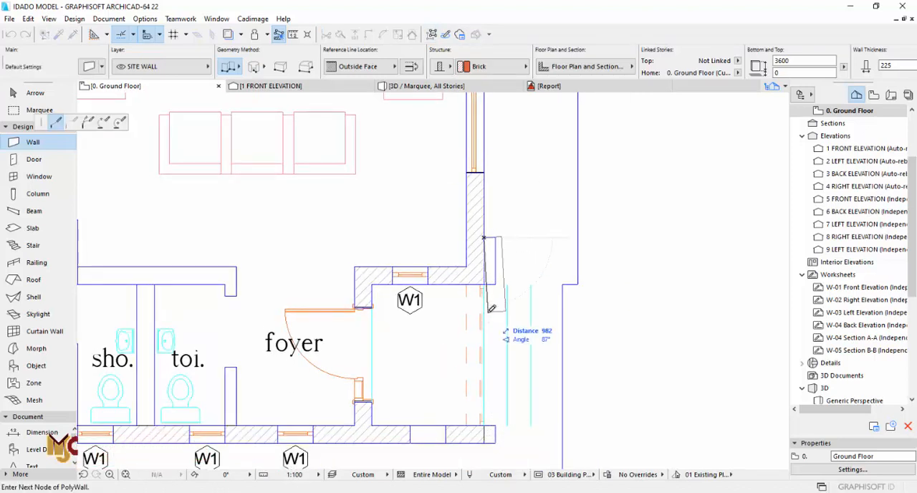
pyautogui.rightClick(485, 442)
pyautogui.click(515, 419)
pyautogui.press('Escape')
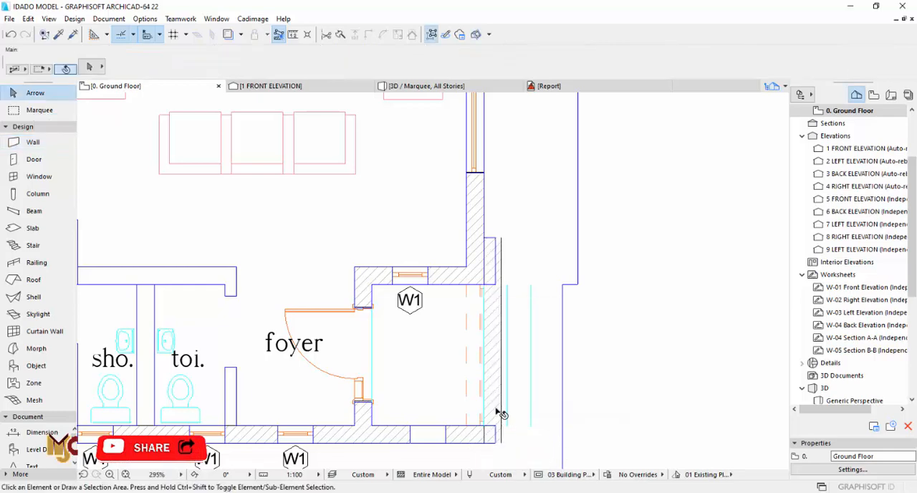
# - Check the pier's dimensions on the imported plan and set the new porch wall's thickness to 150
pyautogui.click(495, 408)
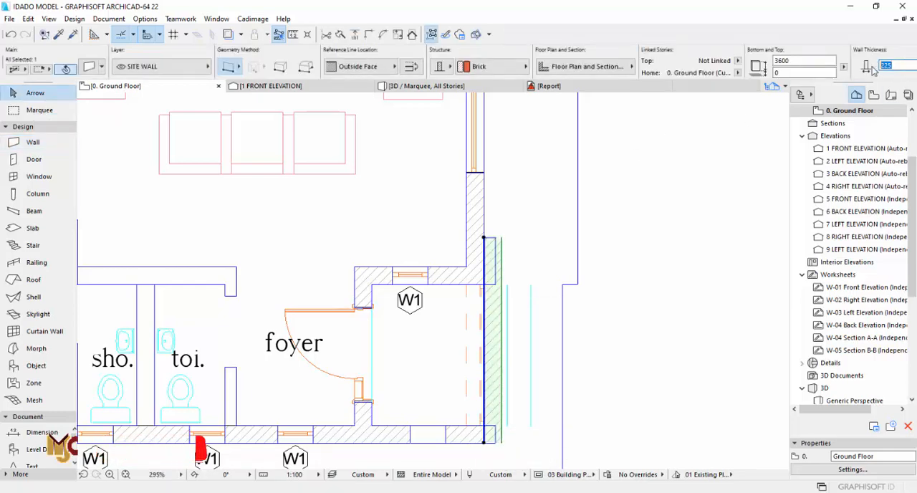
pyautogui.scroll(4, 468, 209)
pyautogui.click(293, 37)
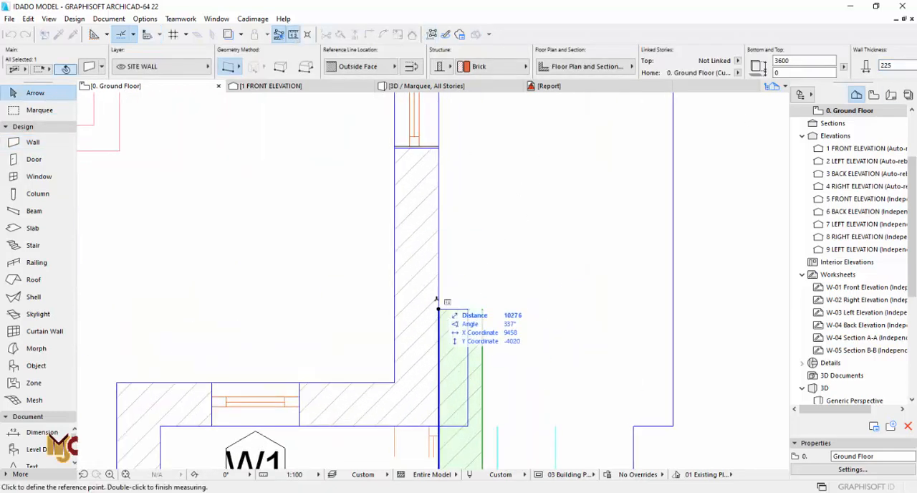
pyautogui.click(439, 309)
pyautogui.press('Escape')
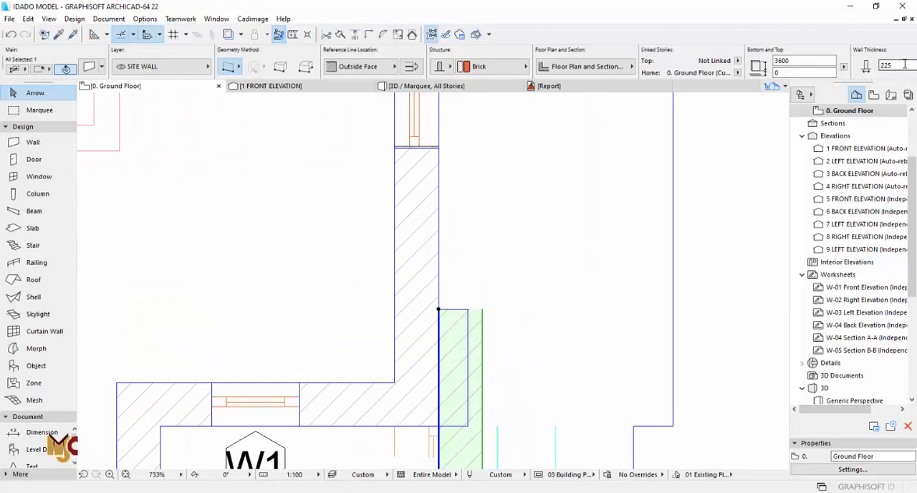
pyautogui.scroll(-5, 490, 248)
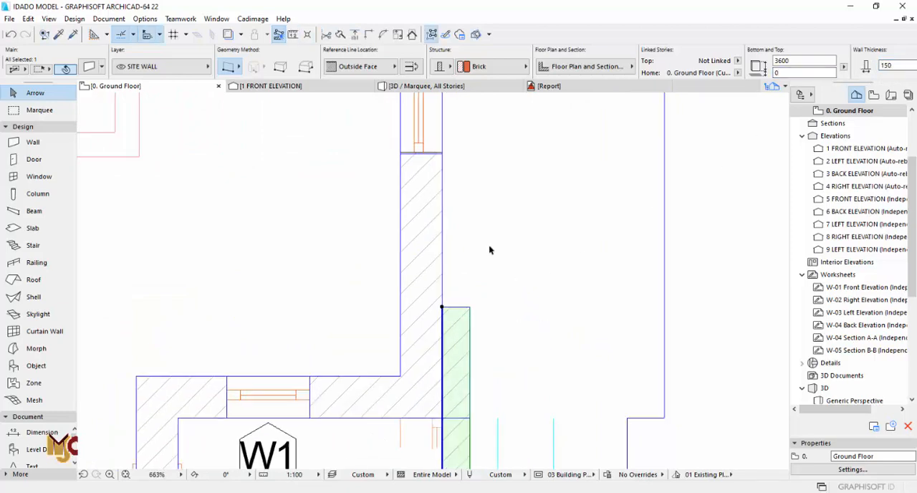
pyautogui.press('Escape')
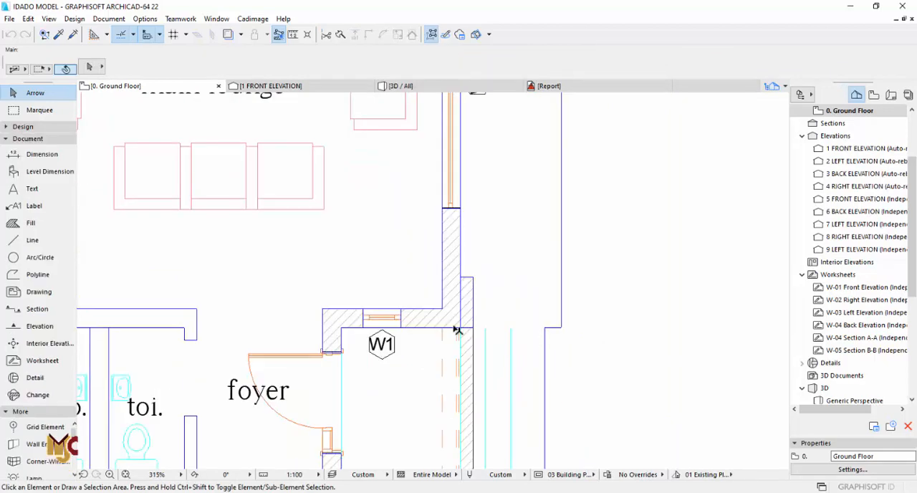
# - Show the whole model in 3D, select all its windows and open the model attributes in their shared settings
pyautogui.scroll(3, 456, 330)
pyautogui.press('F3')
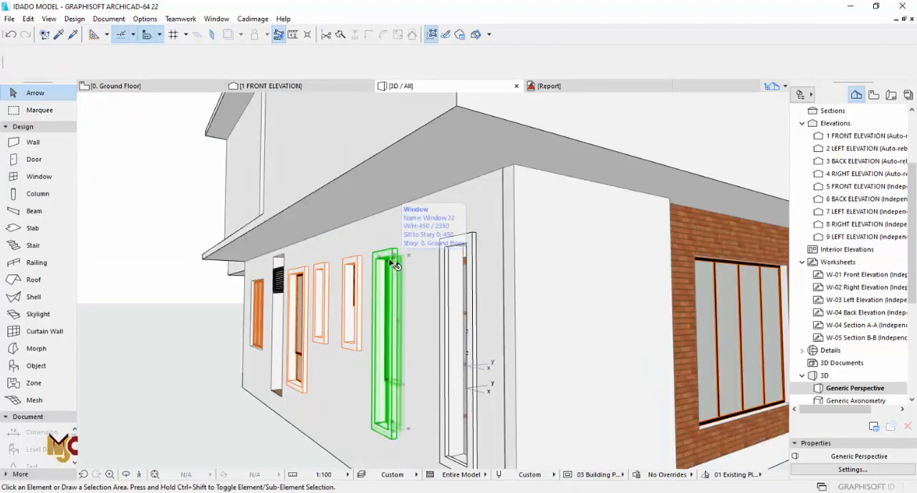
pyautogui.click(395, 265)
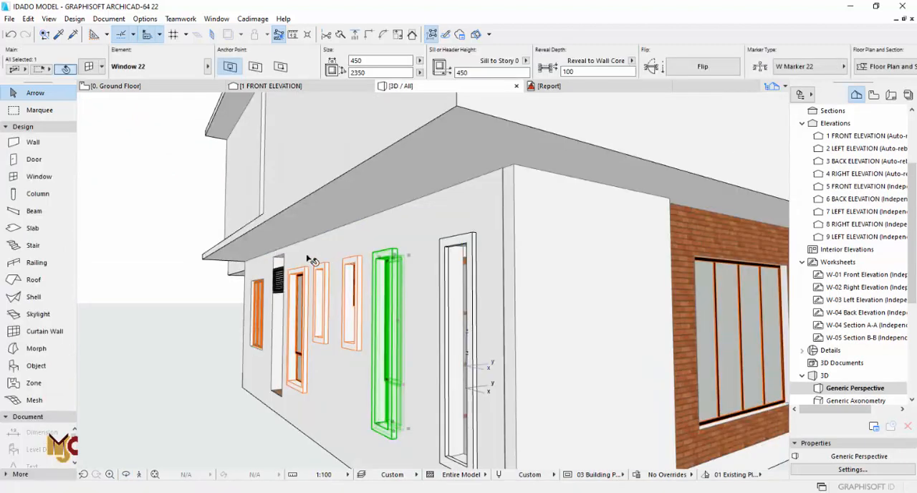
pyautogui.doubleClick(39, 176)
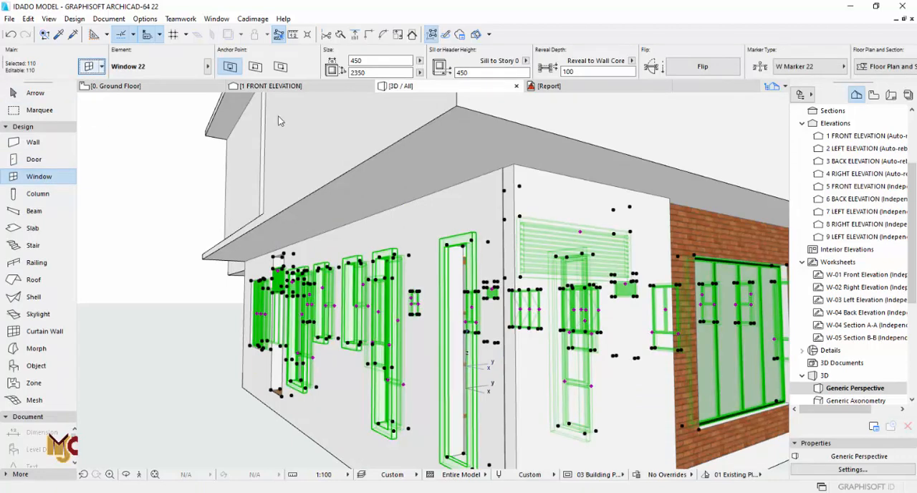
pyautogui.hotkey('ctrl', 't')
pyautogui.click(344, 79)
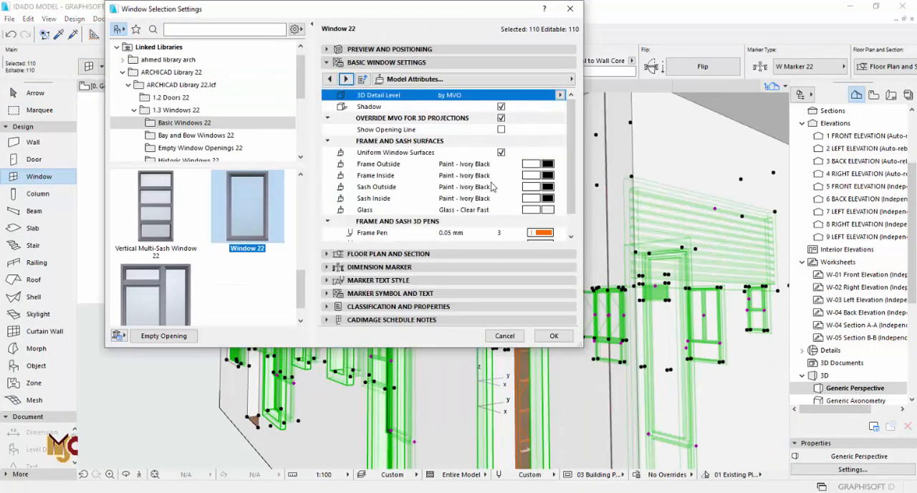
# - Set the frame, sash and glass 3D pens of all selected windows to black pen 1 and apply
pyautogui.scroll(-1, 530, 215)
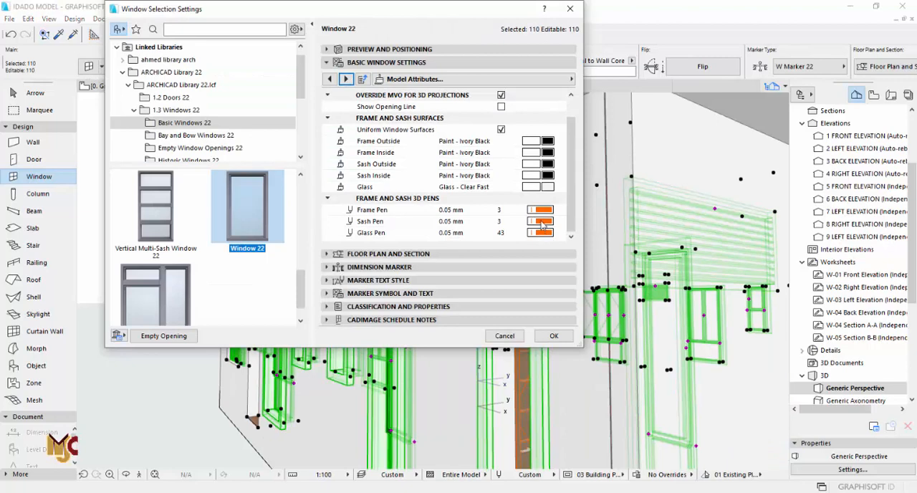
pyautogui.click(543, 213)
pyautogui.click(560, 210)
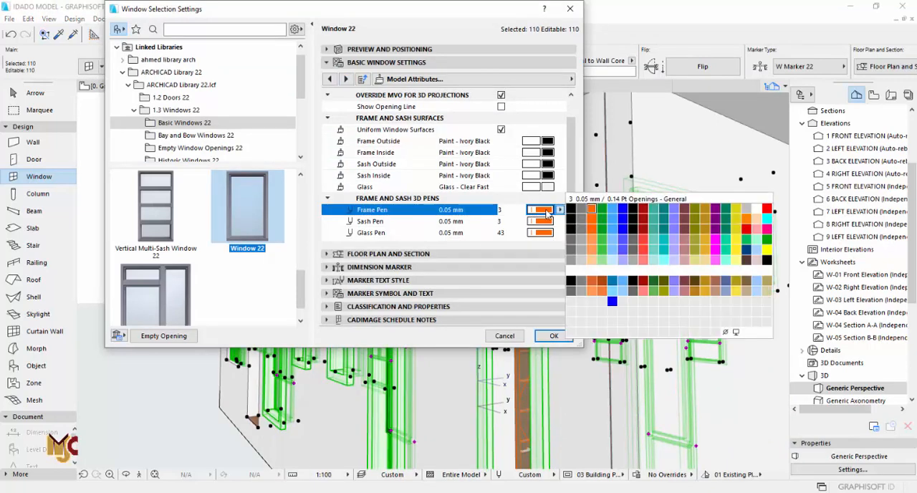
pyautogui.doubleClick(568, 209)
pyautogui.click(558, 221)
pyautogui.click(560, 221)
pyautogui.doubleClick(566, 221)
pyautogui.click(560, 232)
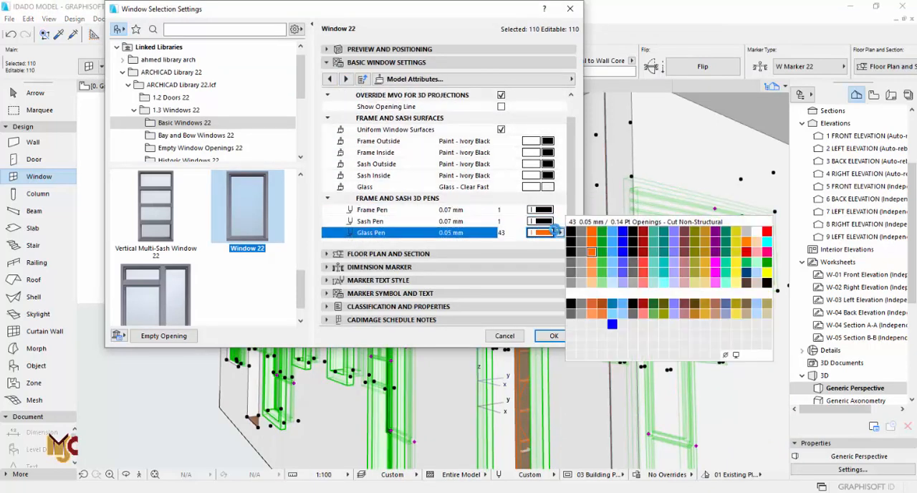
pyautogui.doubleClick(572, 230)
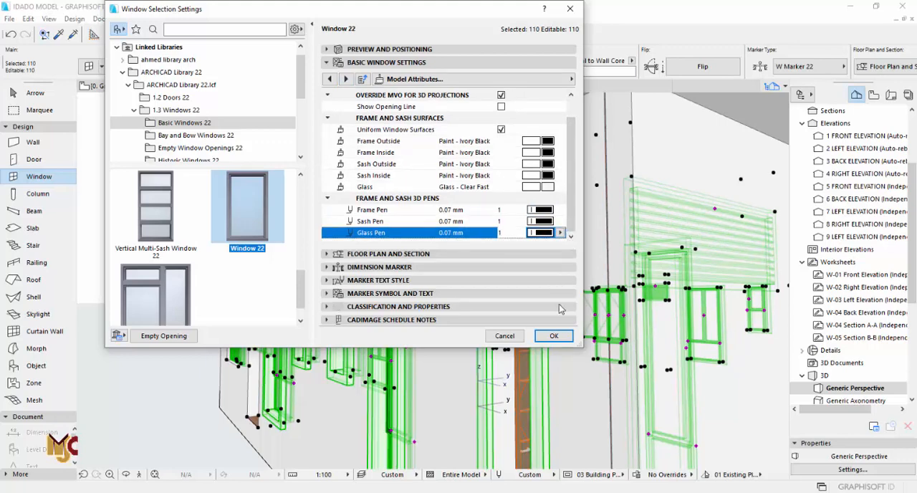
pyautogui.click(554, 335)
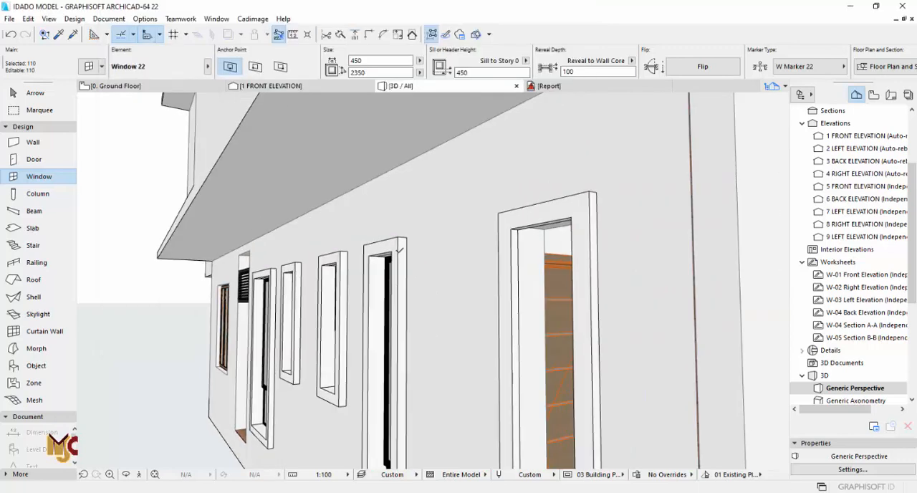
pyautogui.press('Escape')
pyautogui.press('Escape')
# - Look over the new porch wall and windows in 3D, and return to the foyer porch on the ground floor plan
pyautogui.scroll(-4, 301, 252)
pyautogui.scroll(-1, 301, 252)
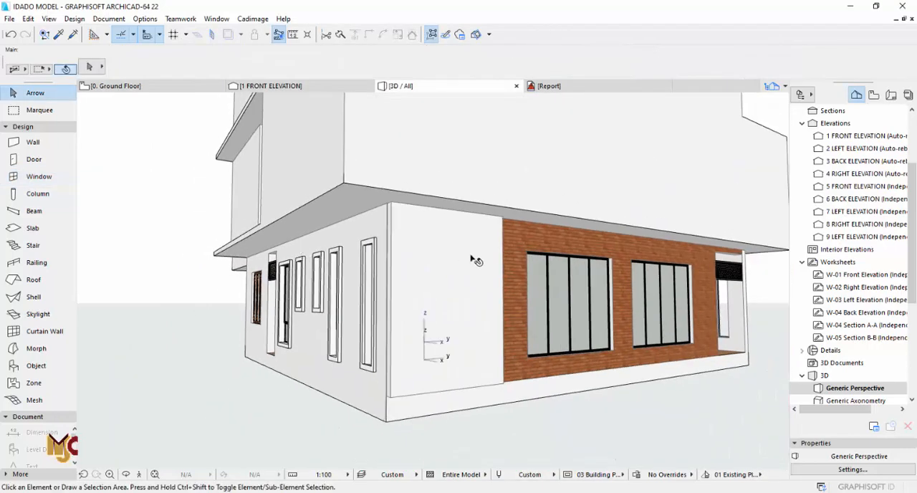
pyautogui.moveTo(475, 260); pyautogui.dragTo(401, 259, button='middle')
pyautogui.press('F2')
pyautogui.scroll(-5, 485, 246)
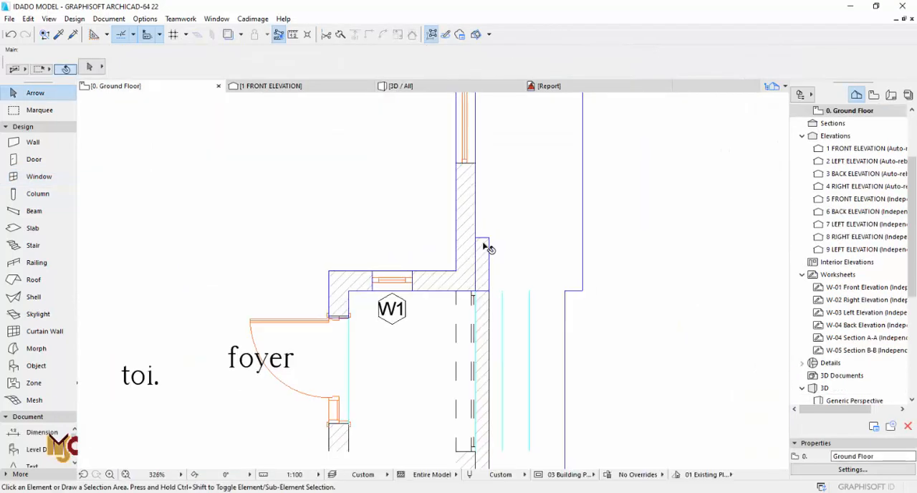
# - Flip the new foyer porch wall about its reference line and move it outward so it sits against the house wall's outer face
pyautogui.click(487, 226)
pyautogui.click(484, 224)
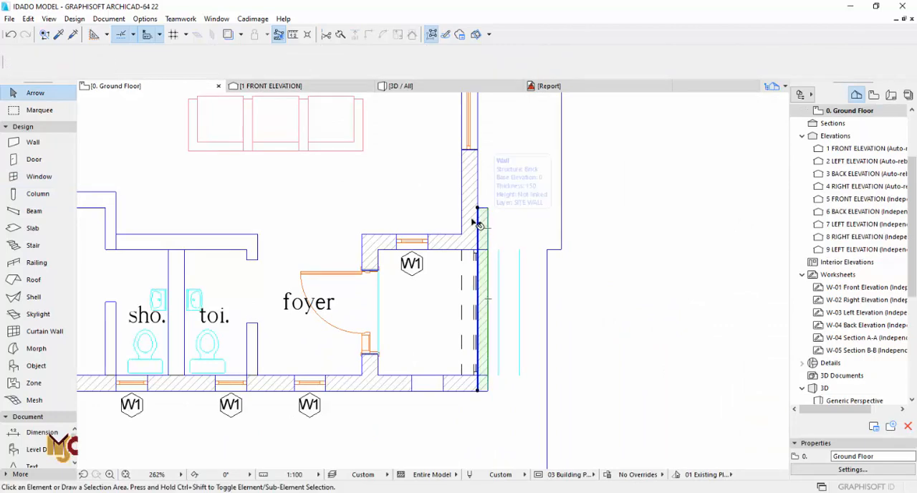
pyautogui.scroll(6, 475, 221)
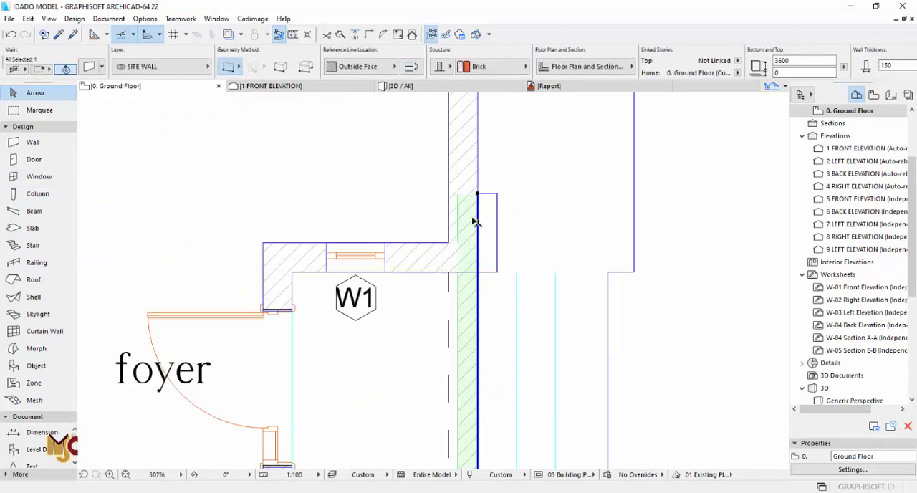
pyautogui.click(462, 189)
pyautogui.click(484, 185)
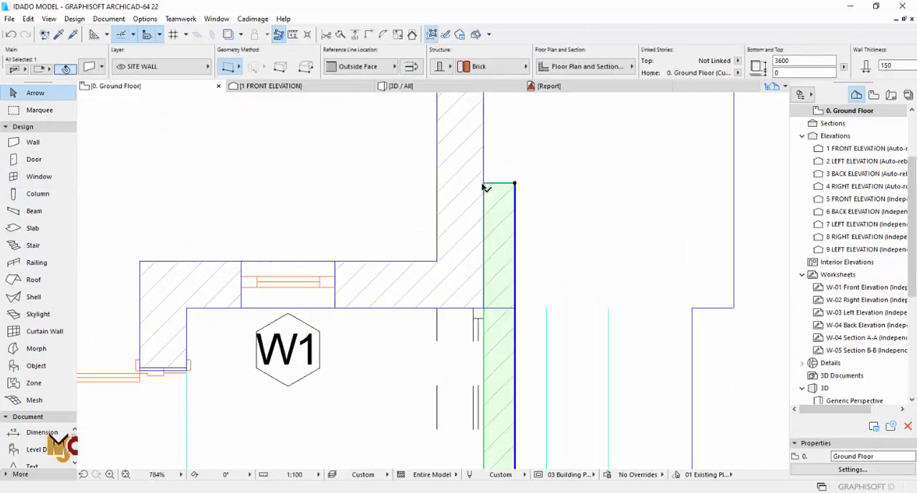
pyautogui.press('F3')
pyautogui.press('F2')
pyautogui.scroll(-4, 495, 205)
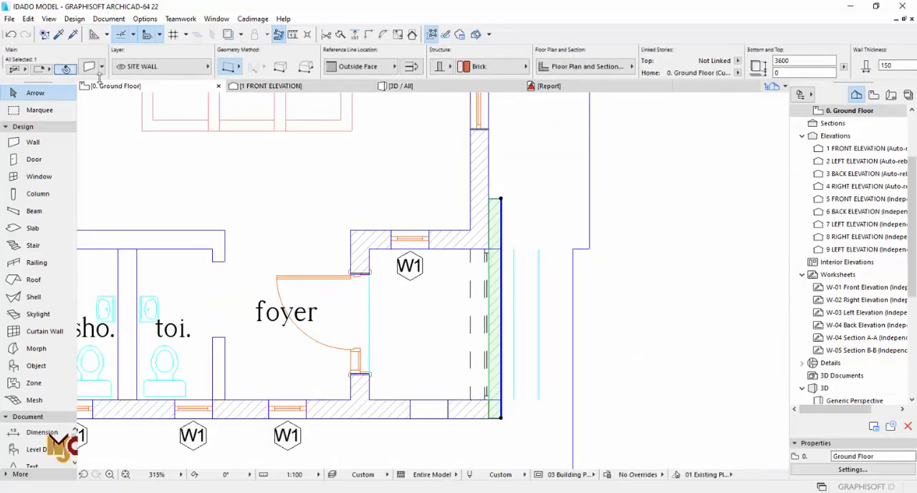
# - Stretch the porch wall's base in 3D down to the bottom edge of the ground floor slab, at -450
pyautogui.press('F3')
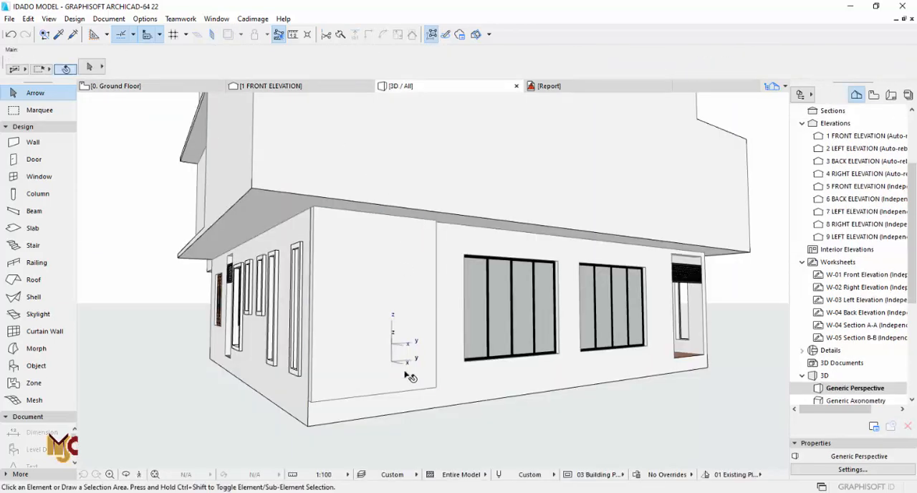
pyautogui.click(436, 387)
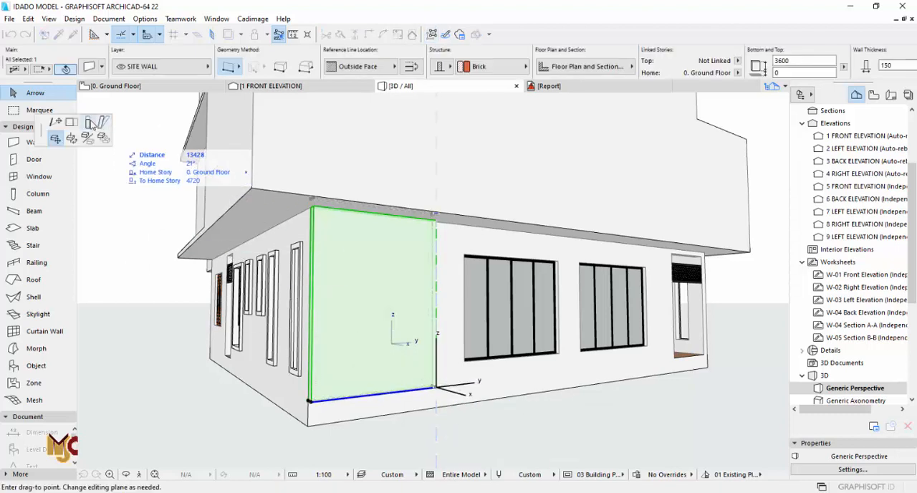
pyautogui.click(88, 123)
pyautogui.click(309, 426)
pyautogui.press('Escape')
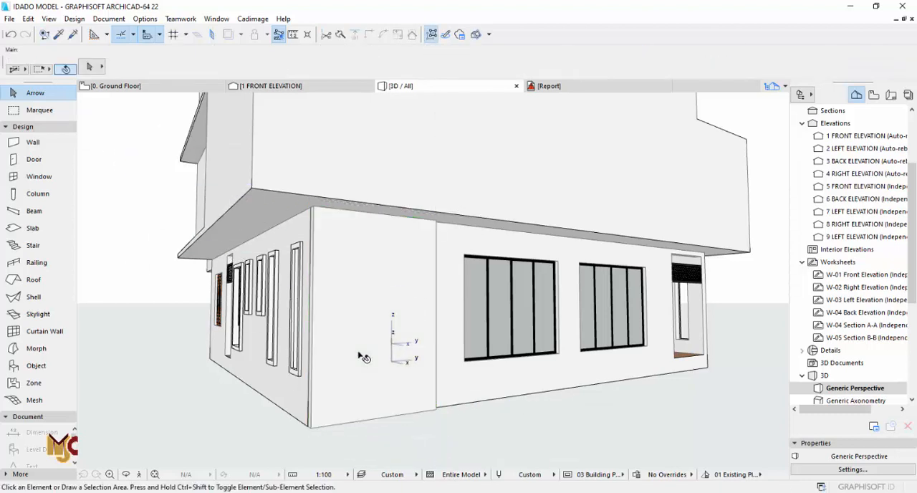
# - Set the Ground Floor's height to next story to 3750 in the story settings
pyautogui.click(364, 357)
pyautogui.click(306, 225)
pyautogui.scroll(2, 859, 140)
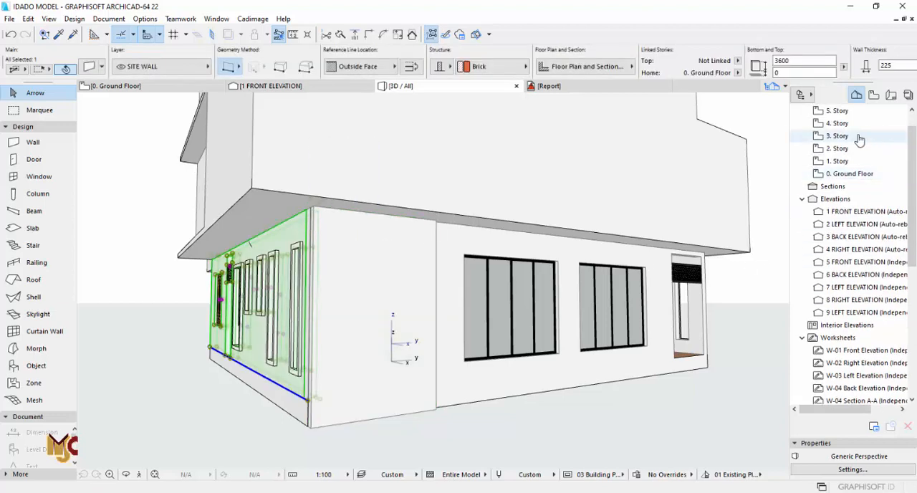
pyautogui.rightClick(849, 173)
pyautogui.click(824, 322)
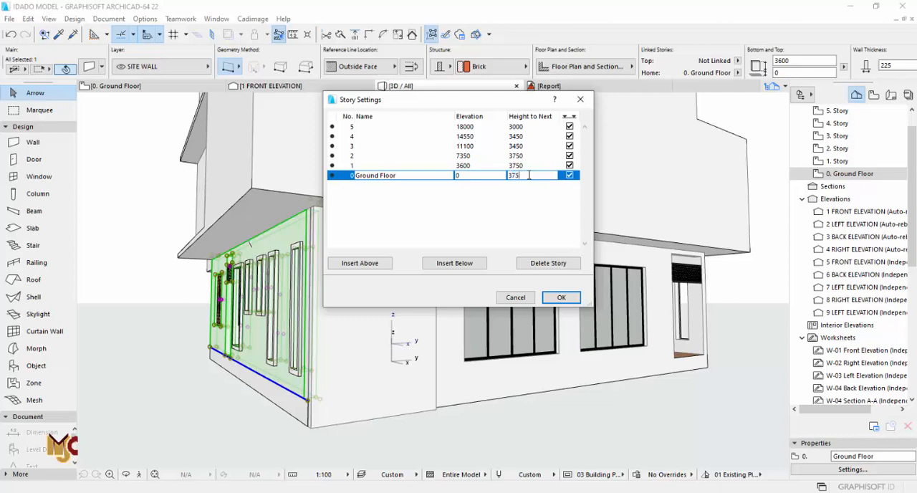
pyautogui.click(553, 298)
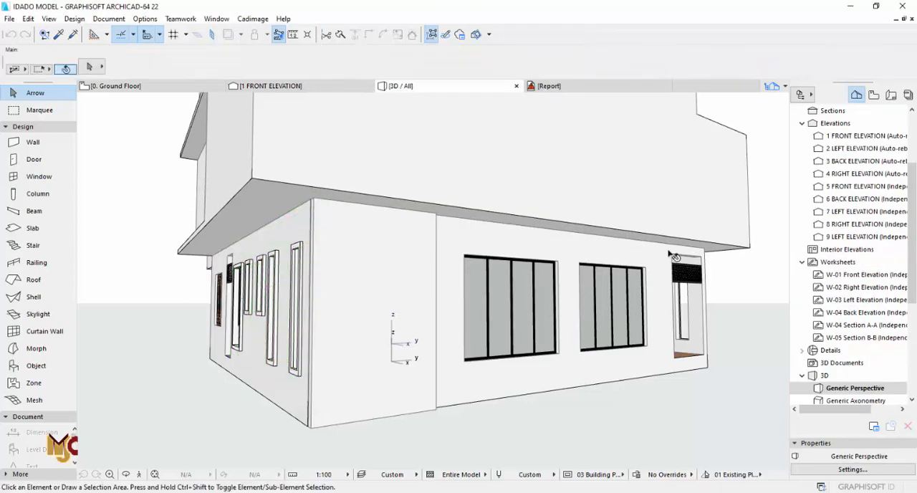
# - Place an 1800 by 3300 rectangular opening in the porch wall using the existing porch opening's settings, and align it with that opening
pyautogui.press('F2')
pyautogui.press('Escape')
pyautogui.scroll(1, 479, 275)
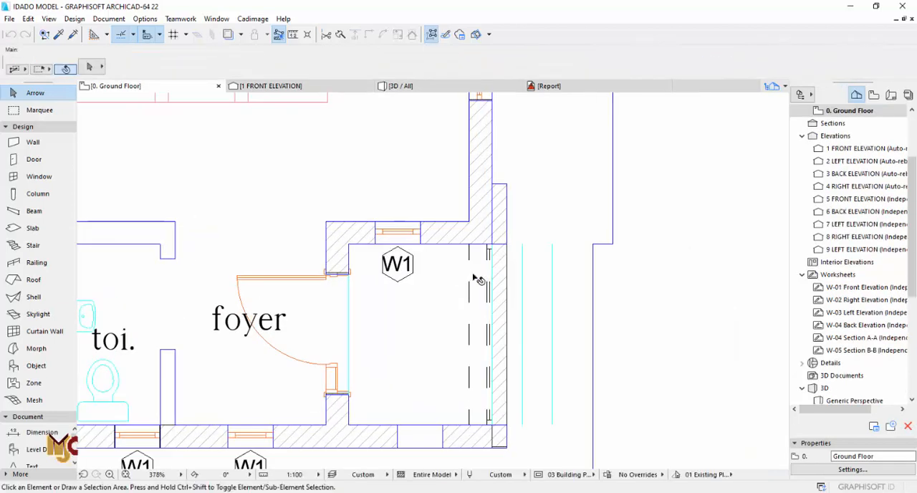
pyautogui.keyDown('alt'); pyautogui.click(489, 257); pyautogui.keyUp('alt')
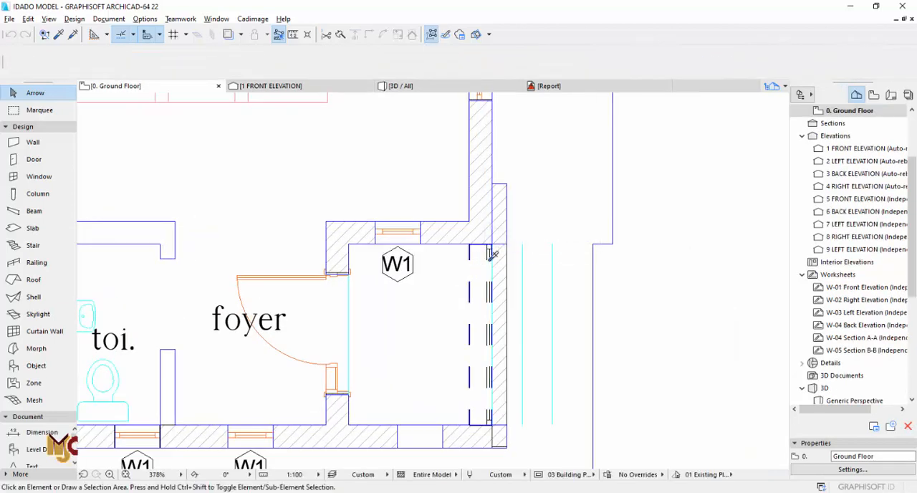
pyautogui.click(508, 329)
pyautogui.click(510, 262)
pyautogui.press('Escape')
pyautogui.doubleClick(507, 239)
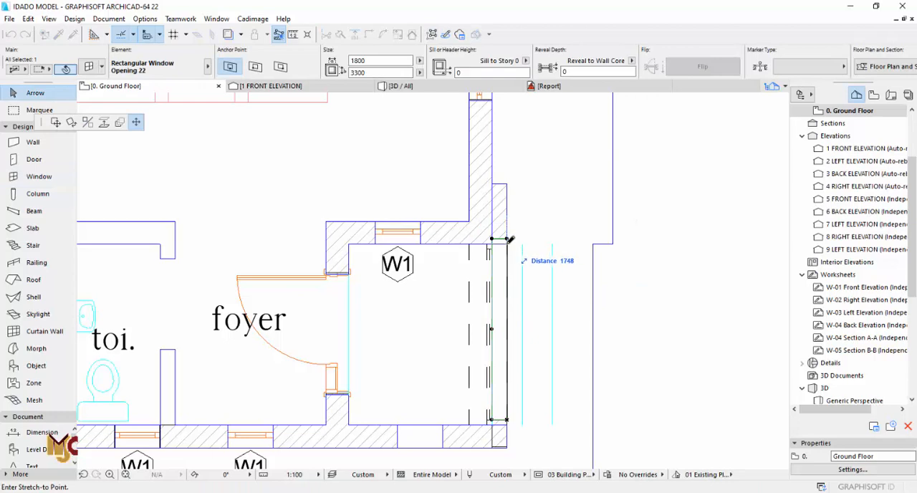
pyautogui.scroll(3, 507, 419)
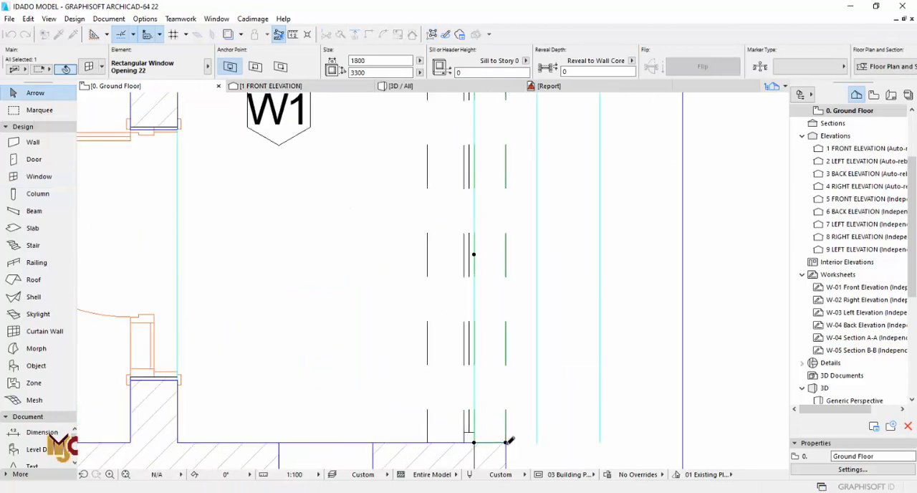
# - Compare the porch wall's opening in 3D with the entrance drawn on the imported approach elevation
pyautogui.press('F3')
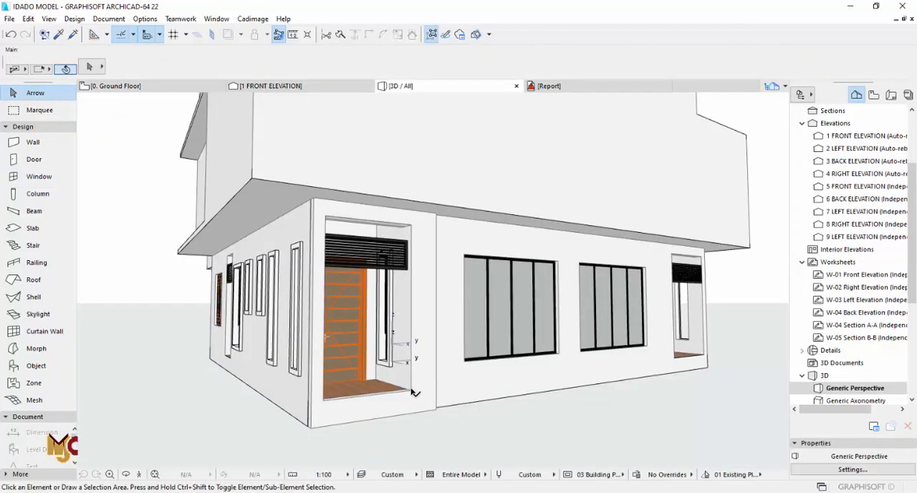
pyautogui.press('F2')
pyautogui.scroll(-6, 420, 286)
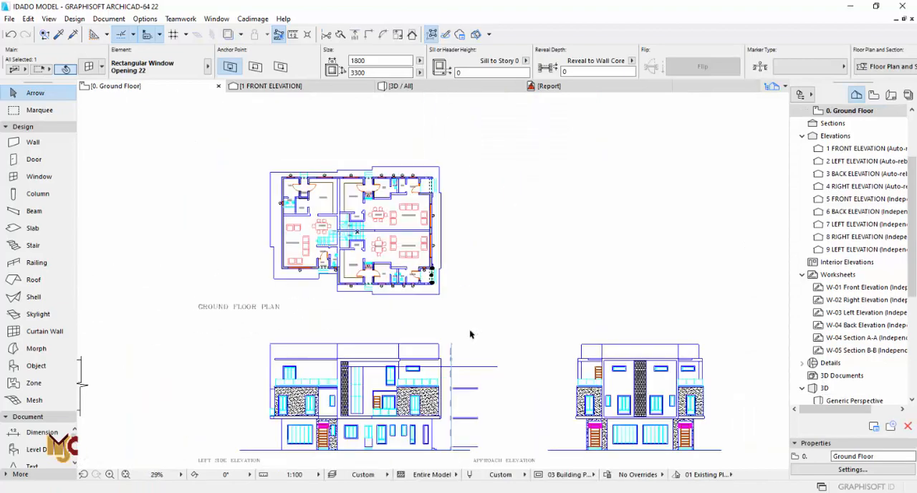
pyautogui.scroll(5, 470, 333)
pyautogui.scroll(-5, 487, 311)
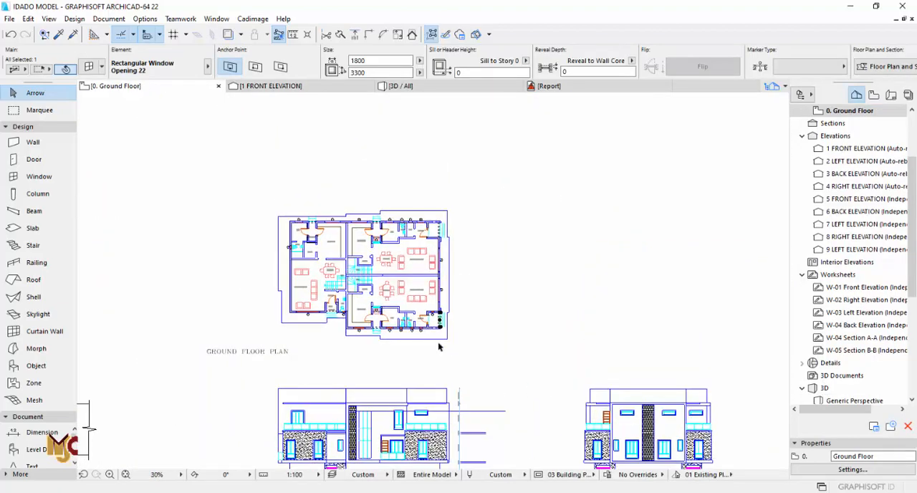
pyautogui.scroll(8, 582, 325)
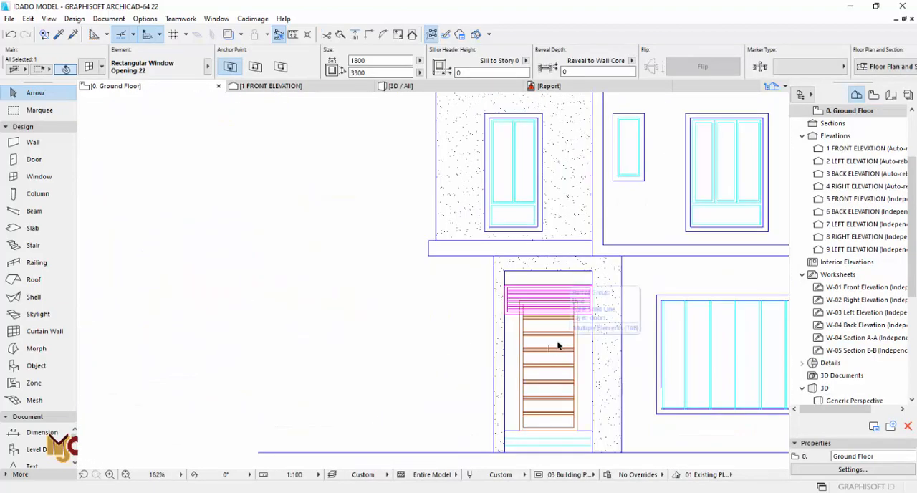
pyautogui.scroll(-5, 545, 332)
pyautogui.moveTo(429, 311); pyautogui.dragTo(374, 324, button='middle')
pyautogui.press('F3')
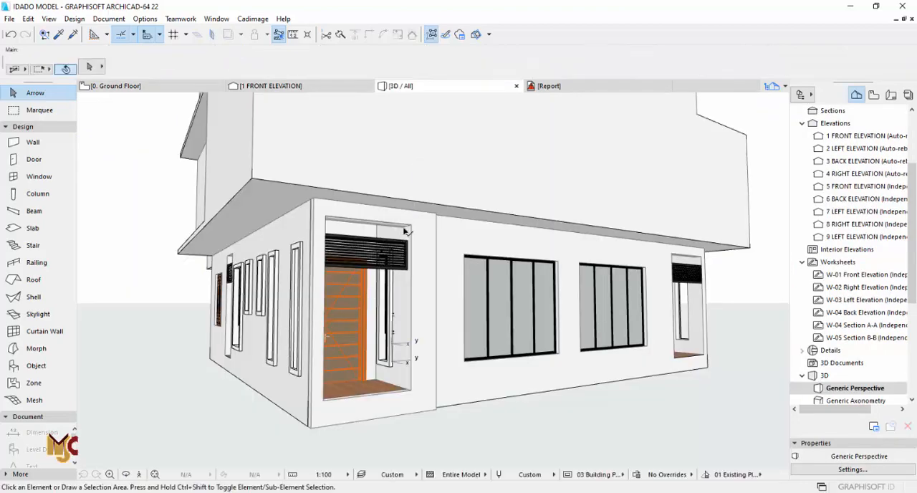
pyautogui.click(404, 231)
pyautogui.press('F2')
pyautogui.scroll(-4, 415, 319)
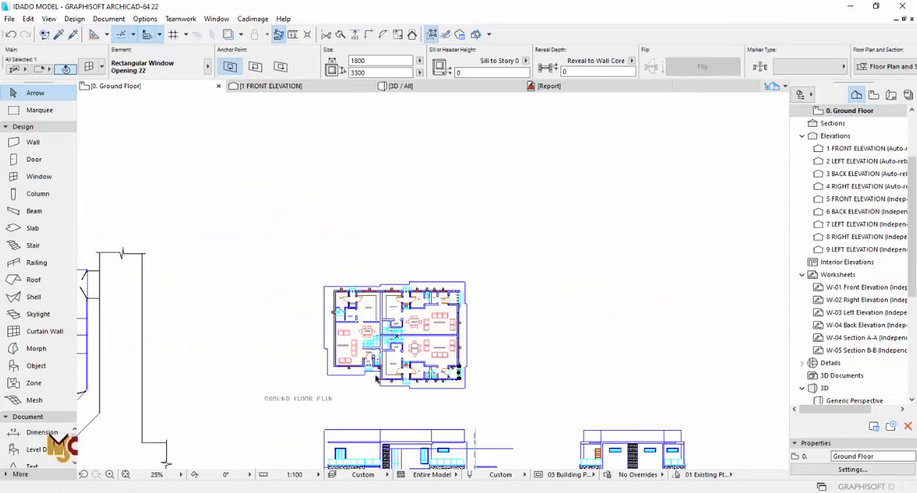
pyautogui.scroll(10, 376, 378)
pyautogui.press('Escape')
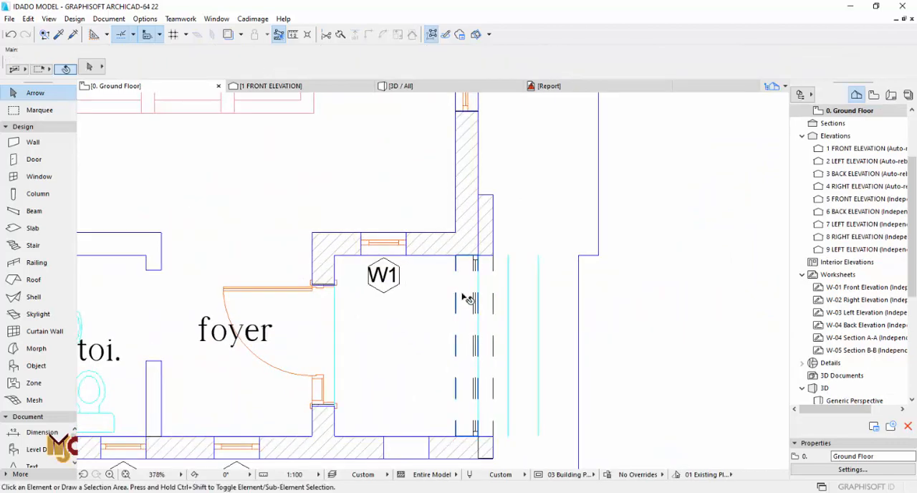
# - Set the height of the inner porch opening behind the new wall to 3000 and check it in 3D
pyautogui.click(466, 298)
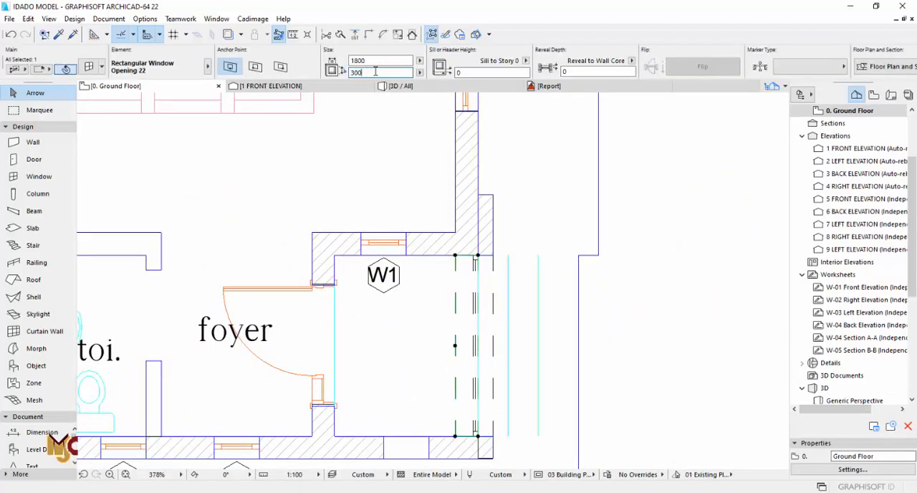
pyautogui.press('F3')
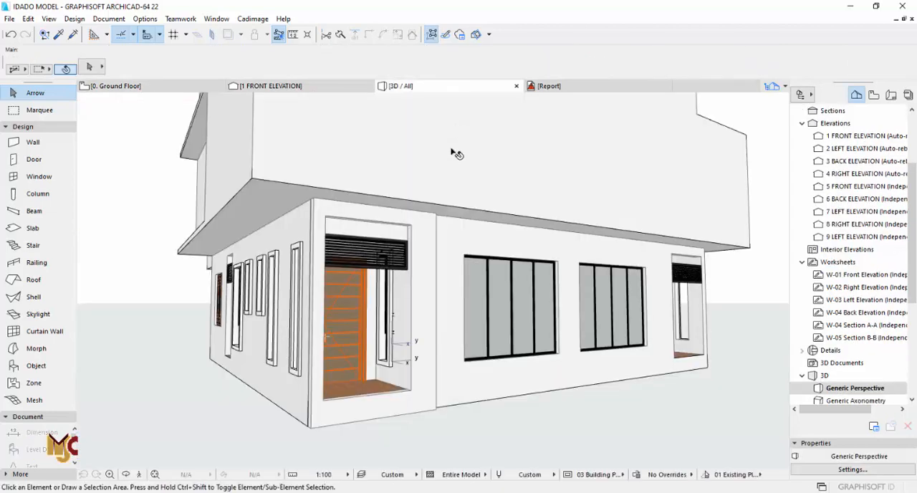
pyautogui.moveTo(403, 230); pyautogui.dragTo(486, 225, button='middle')
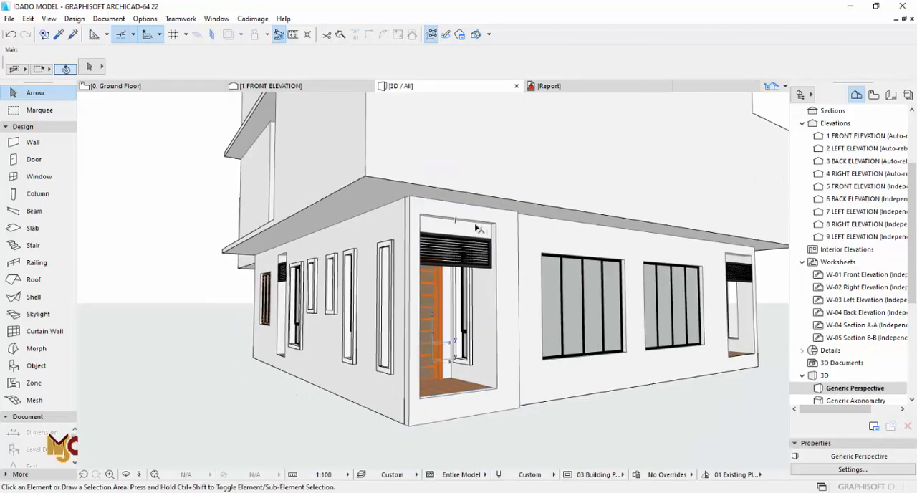
pyautogui.click(508, 227)
pyautogui.click(91, 70)
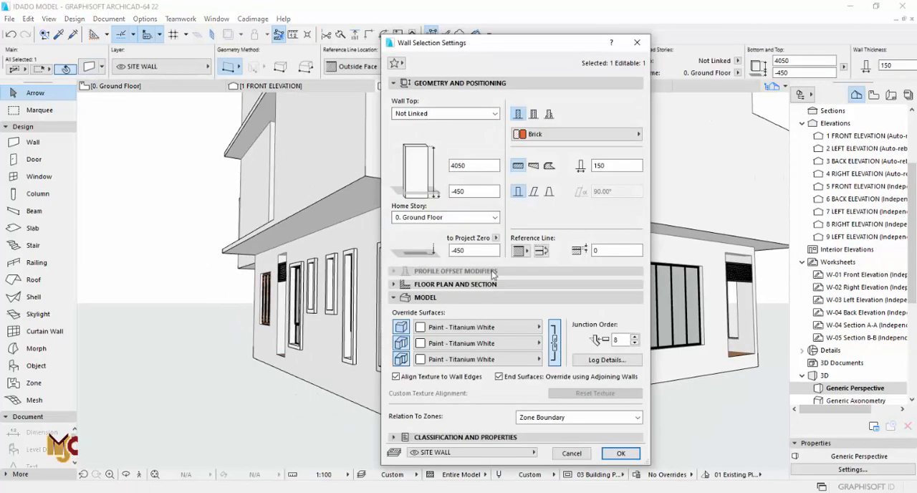
pyautogui.click(473, 327)
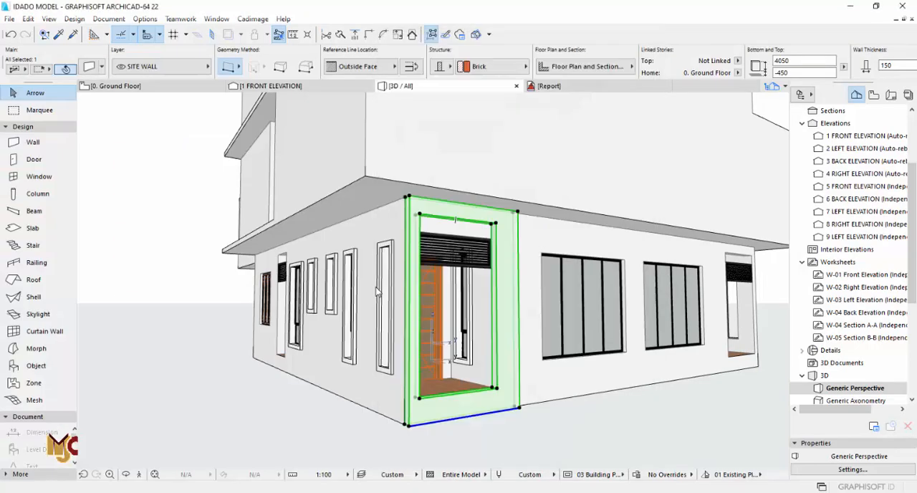
pyautogui.press('Escape')
# - Examine the imported left side elevation's ground floor windows and porch corner, and view the same side of the model in 3D
pyautogui.press('F2')
pyautogui.scroll(-5, 430, 245)
pyautogui.scroll(-1, 462, 307)
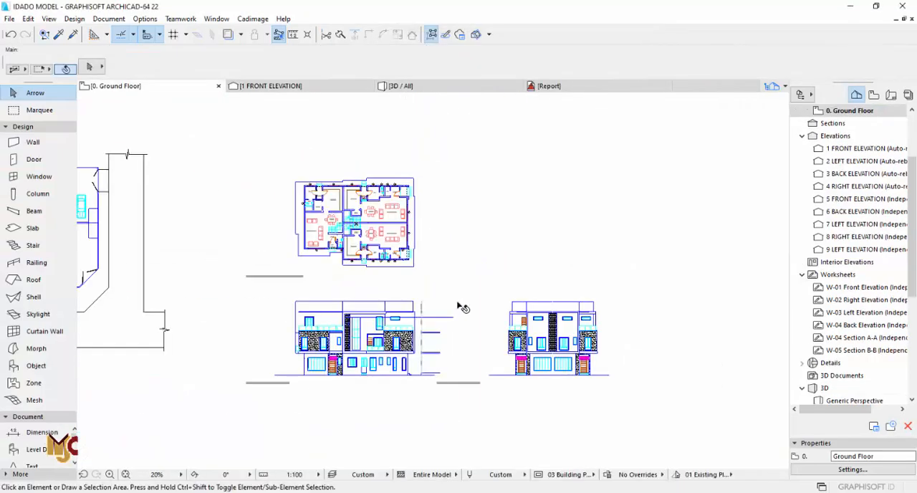
pyautogui.scroll(5, 405, 374)
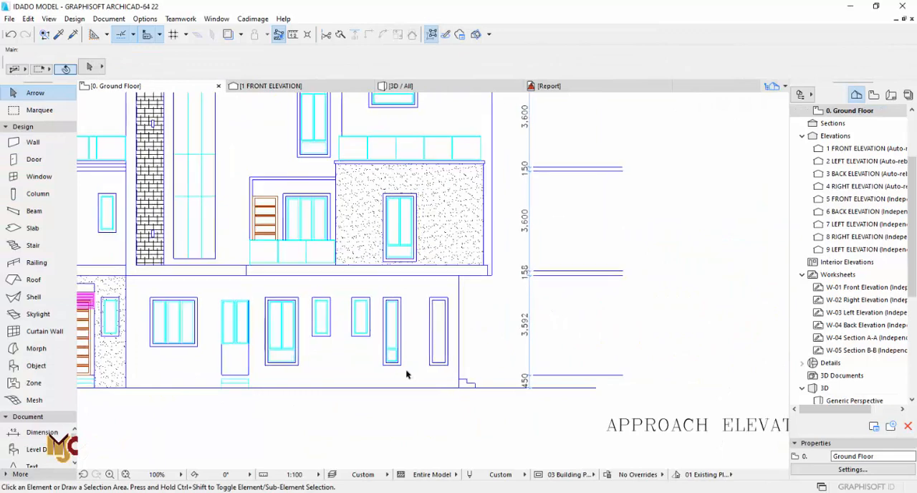
pyautogui.press('F3')
pyautogui.scroll(2, 368, 261)
pyautogui.keyDown('shift'); pyautogui.moveTo(368, 260); pyautogui.dragTo(607, 235, button='middle'); pyautogui.keyUp('shift')
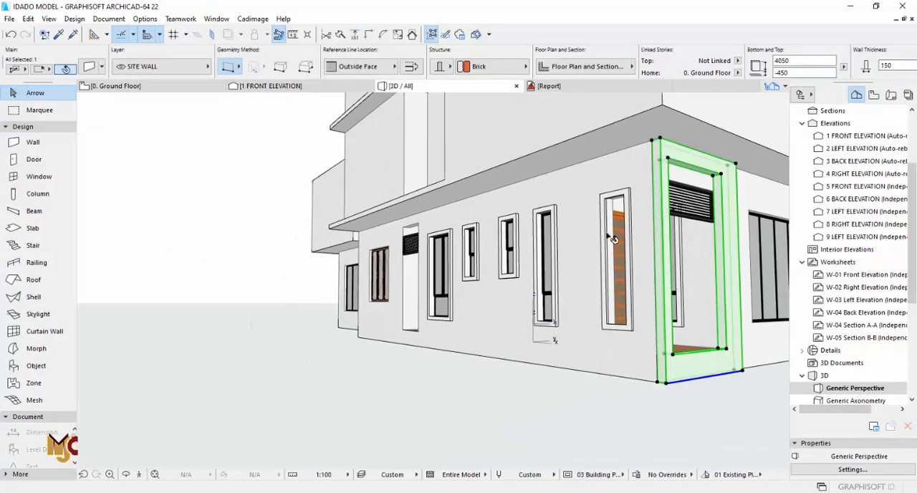
# - Override the porch wall's outside face surface with Paint - Dark Gray and check the result in 3D
pyautogui.click(90, 67)
pyautogui.press('Escape')
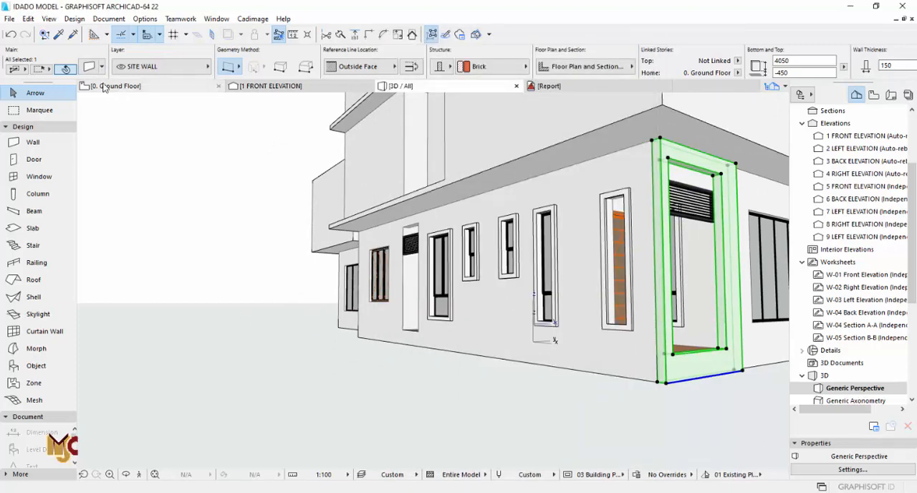
pyautogui.hotkey('ctrl', 't')
pyautogui.click(510, 327)
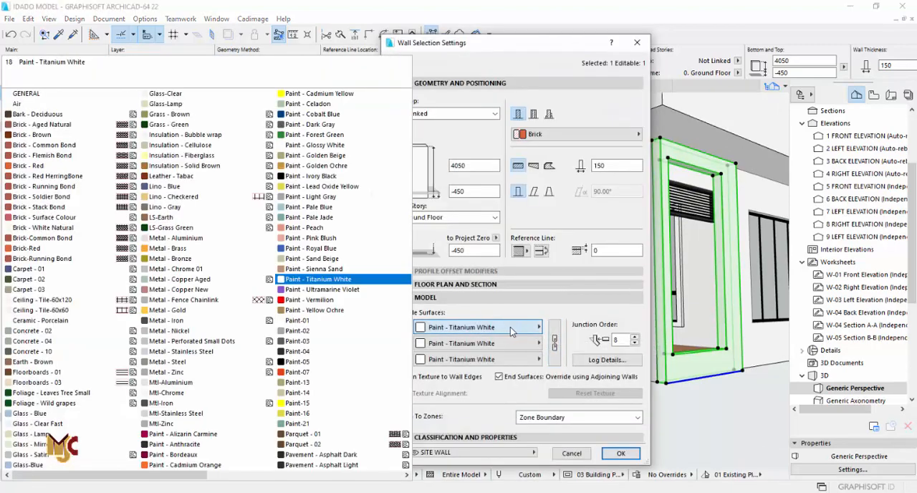
pyautogui.click(328, 124)
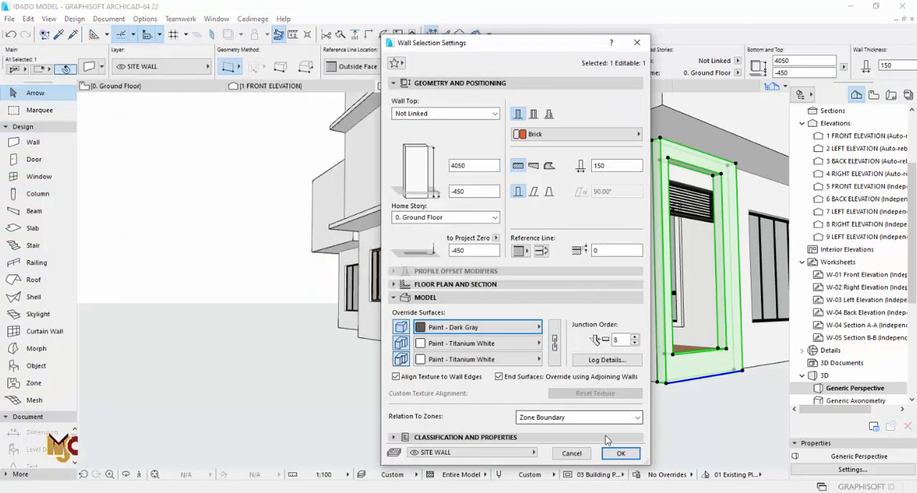
pyautogui.click(618, 453)
pyautogui.press('Escape')
pyautogui.keyDown('shift'); pyautogui.moveTo(271, 370); pyautogui.dragTo(251, 368, button='middle'); pyautogui.keyUp('shift')
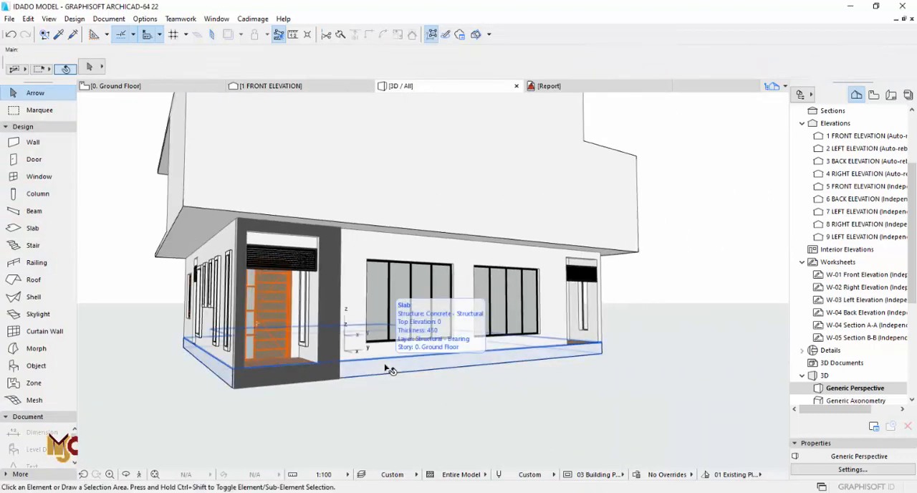
# - Look over the imported left side elevation on the ground floor plan and return to the 3D view
pyautogui.press('F2')
pyautogui.scroll(-3, 414, 349)
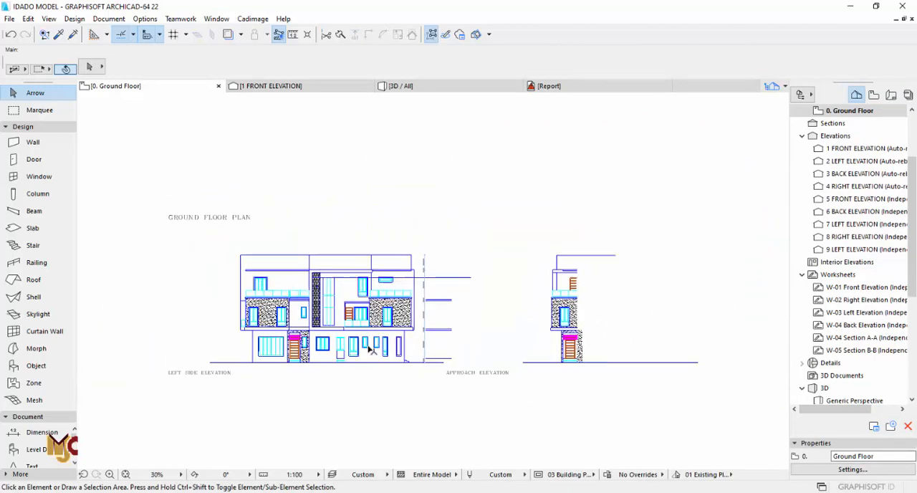
pyautogui.scroll(6, 390, 247)
pyautogui.press('F3')
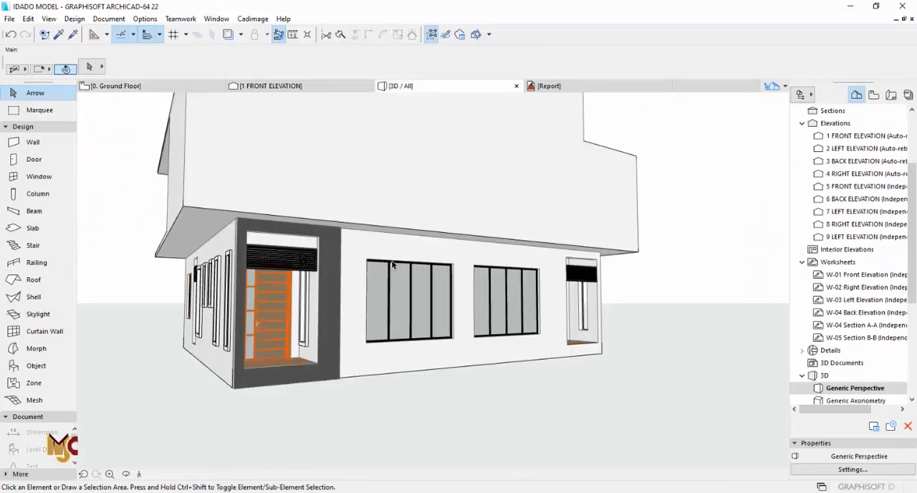
# - Stretch the opening in the dark gray porch wall down to the base of the wall
pyautogui.click(319, 366)
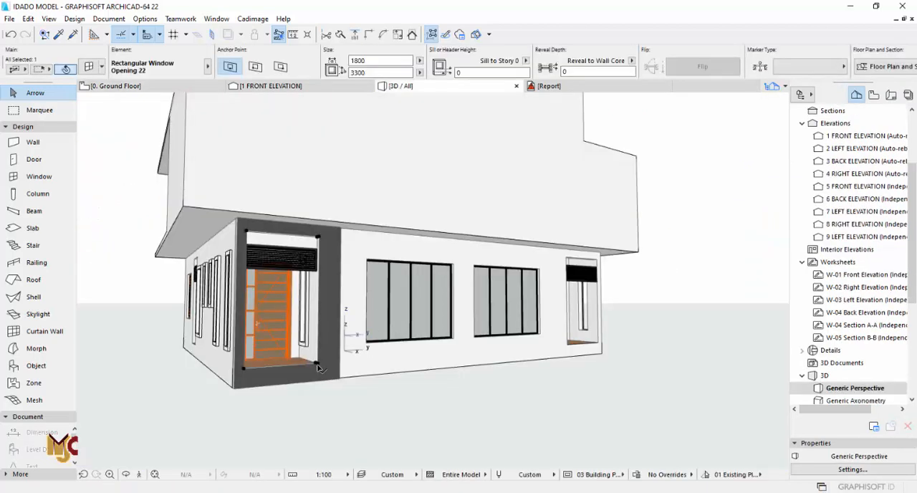
pyautogui.click(320, 366)
pyautogui.click(72, 123)
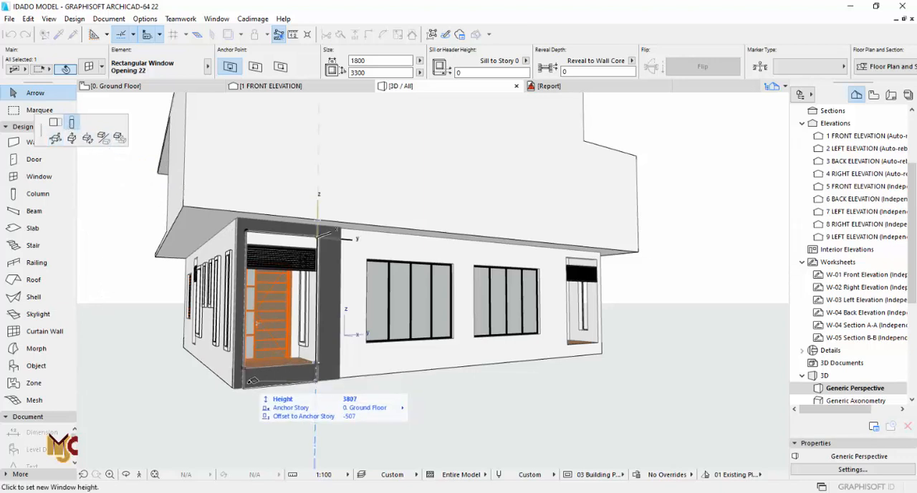
pyautogui.click(247, 385)
pyautogui.press('Escape')
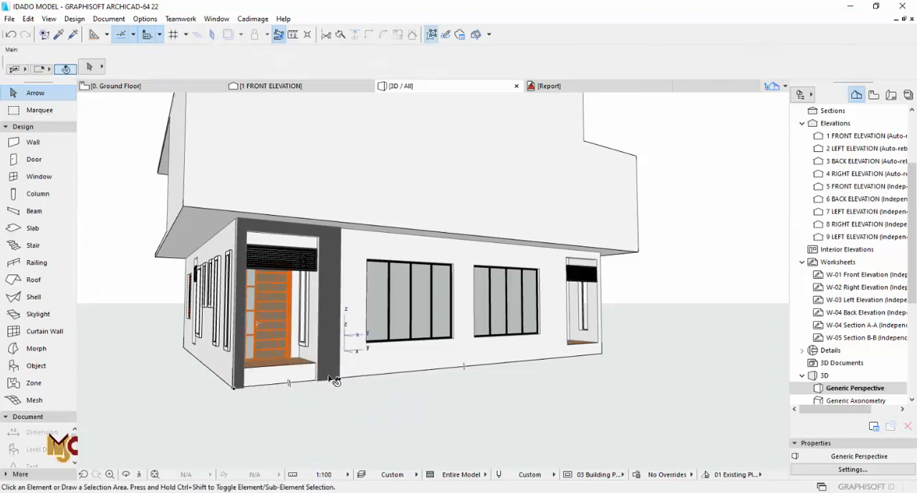
# - On the ground floor plan, set the default stair's top to Not Linked and its height to 450
pyautogui.press('F2')
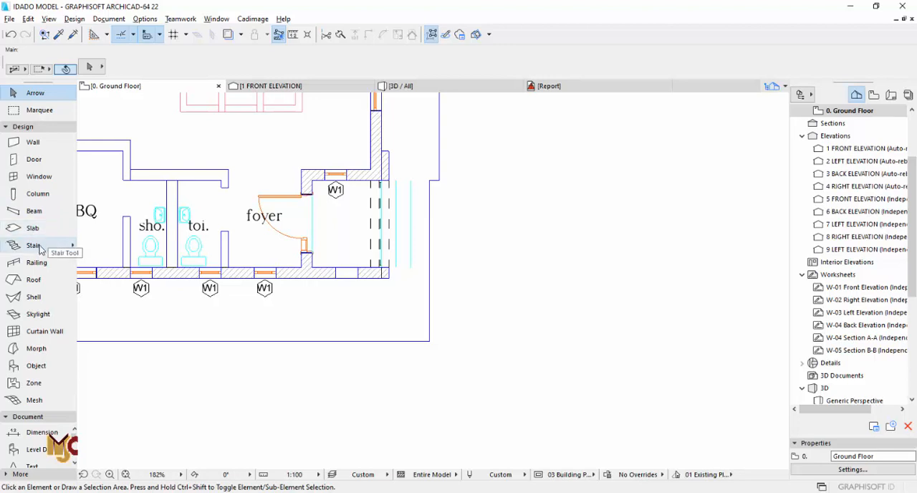
pyautogui.scroll(-10, 359, 292)
pyautogui.click(33, 245)
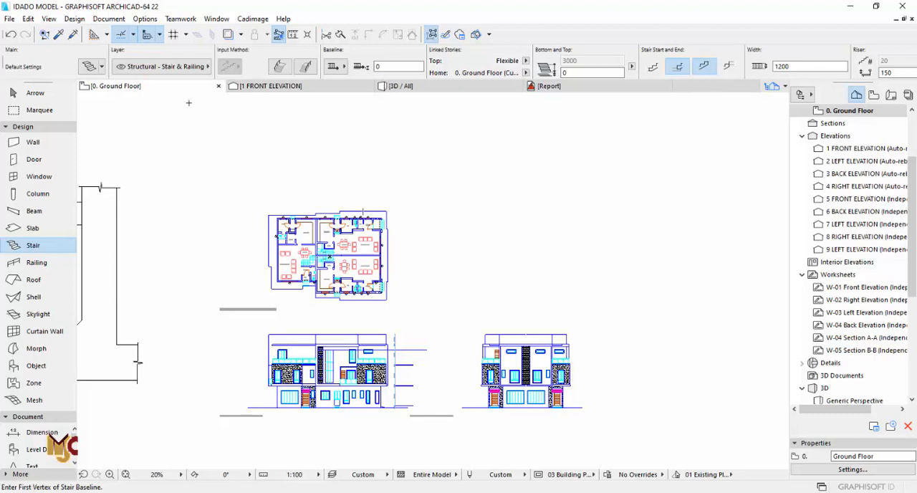
pyautogui.hotkey('ctrl', 't')
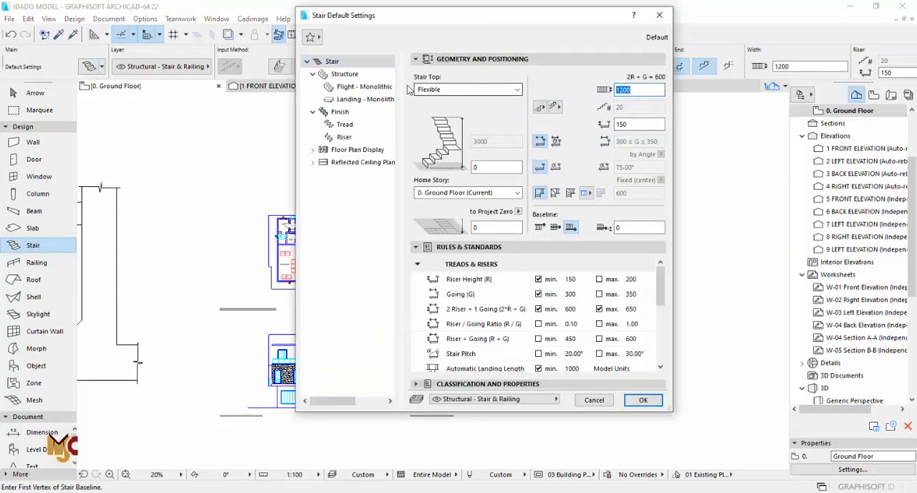
pyautogui.click(468, 89)
pyautogui.click(445, 126)
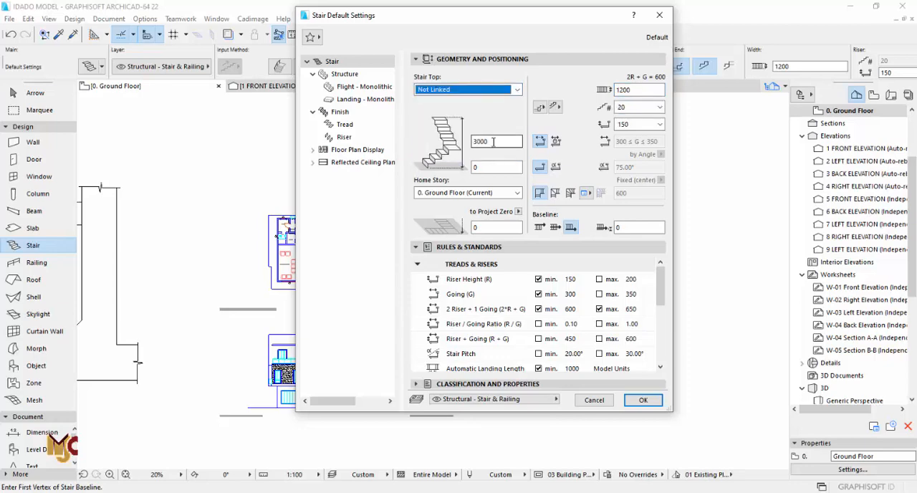
pyautogui.click(472, 143)
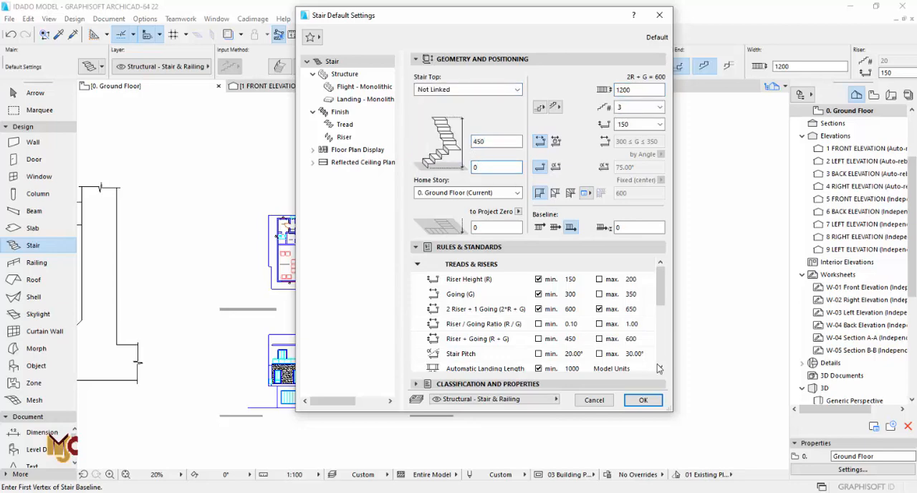
pyautogui.click(643, 400)
# - Draw a straight stair with three 150 risers and 350 goings, rising from outside towards the foyer porch
pyautogui.scroll(10, 392, 252)
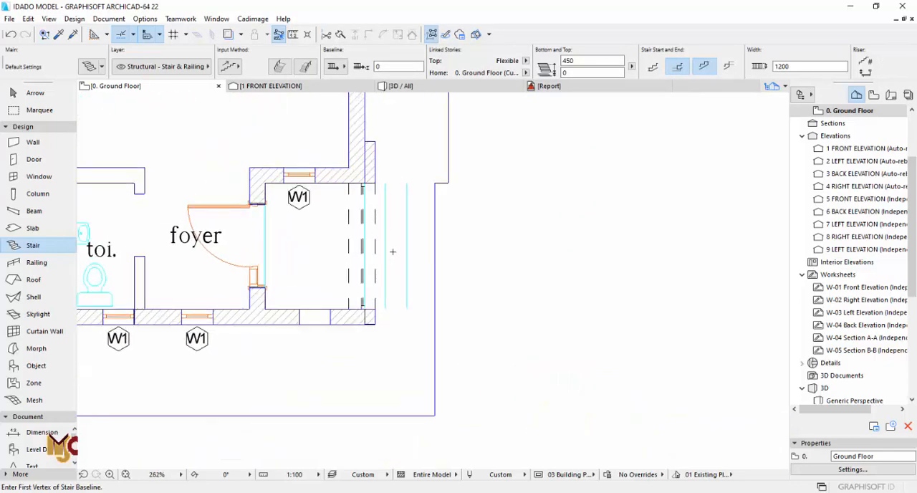
pyautogui.click(393, 251)
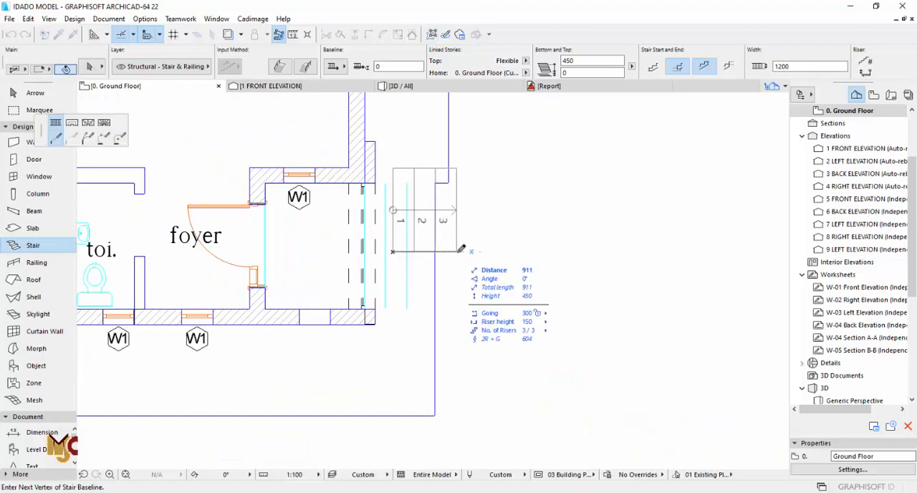
pyautogui.press('Escape')
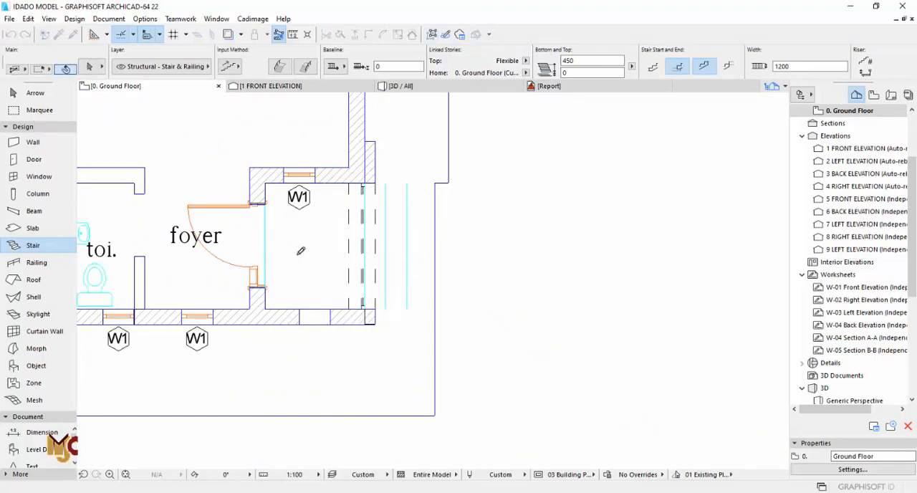
pyautogui.press('Escape')
pyautogui.click(320, 252)
# - Move the stair so its upper end and side align with the inner corner of the porch opening
pyautogui.hotkey('ctrl', 'd')
pyautogui.click(320, 252)
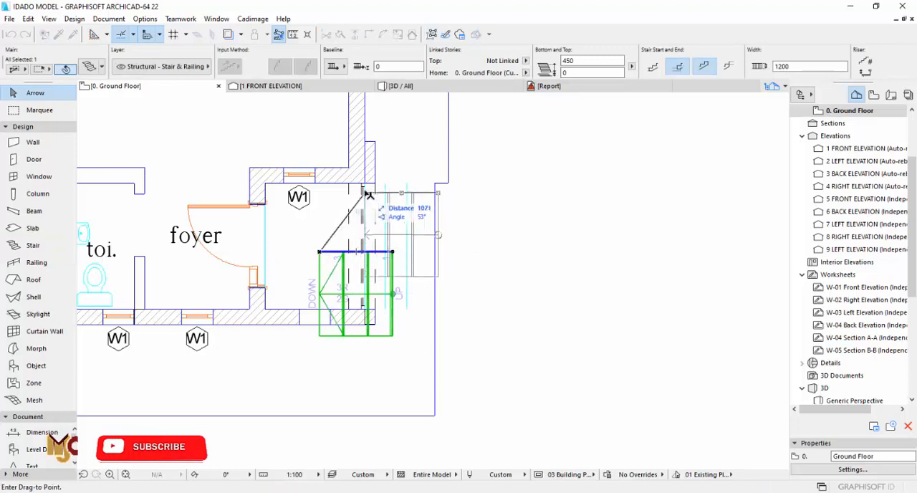
pyautogui.click(364, 185)
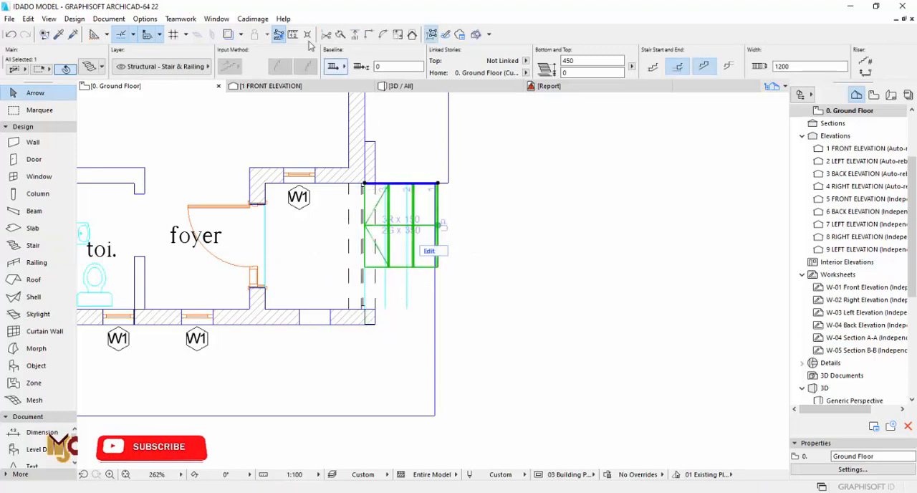
# - Measure the clear width of the foyer porch between its two side walls
pyautogui.press('m')
pyautogui.click(327, 183)
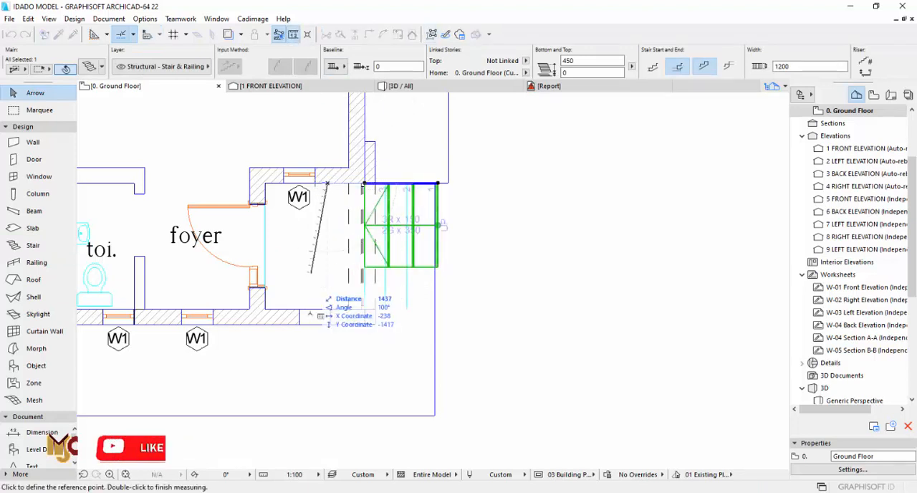
pyautogui.press('Escape')
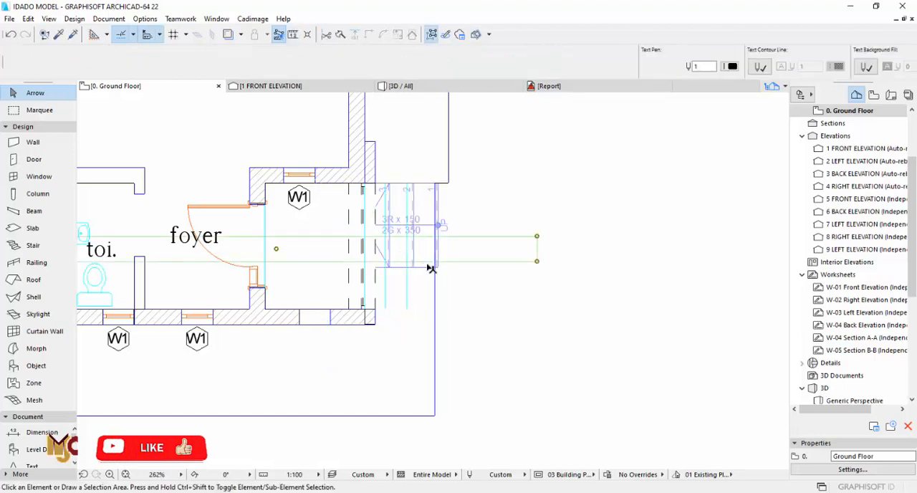
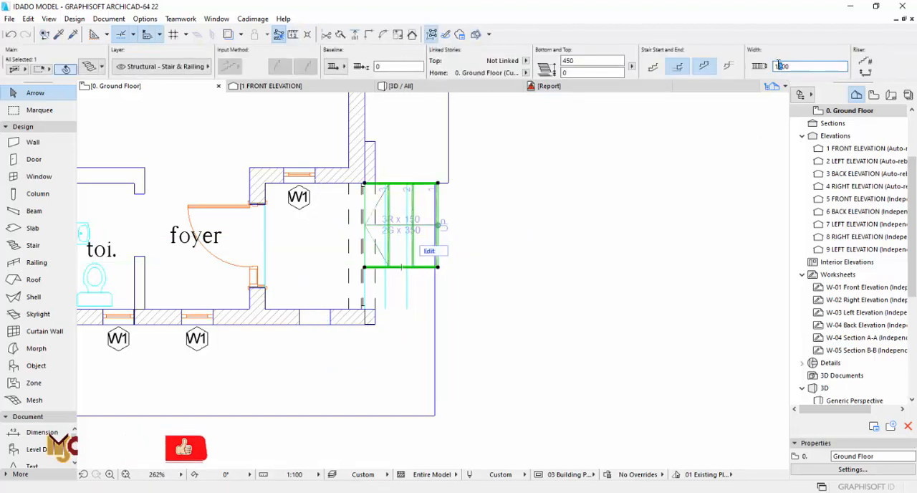
# - Set the foyer porch stair's width to 1800 and its base offset to -450
pyautogui.click(580, 64)
pyautogui.press('Escape')
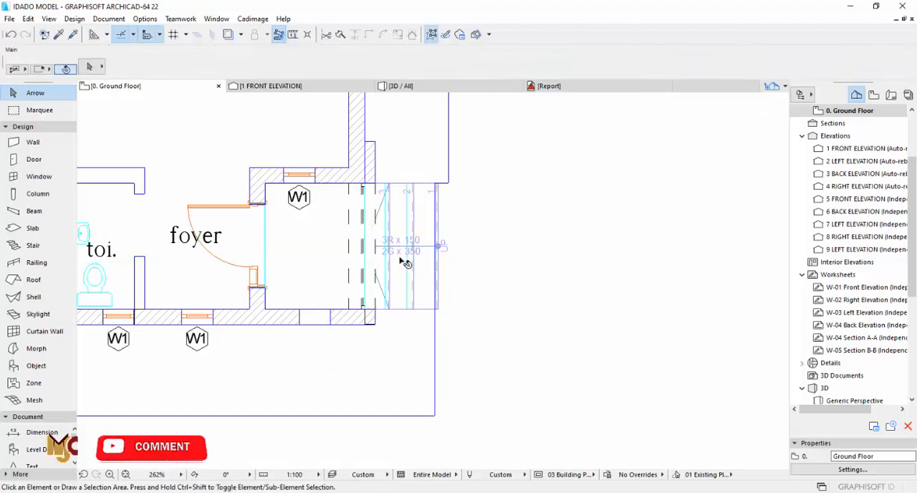
pyautogui.press('F3')
pyautogui.scroll(3, 252, 363)
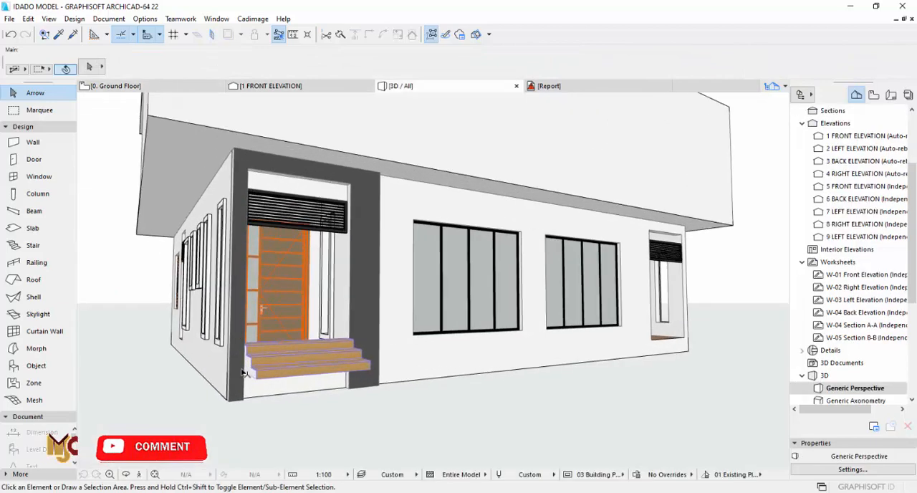
pyautogui.click(250, 374)
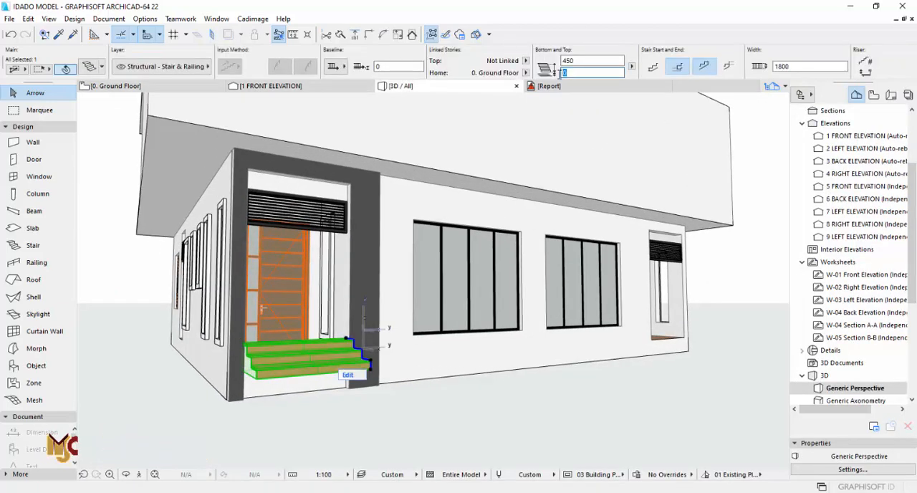
pyautogui.press('Return')
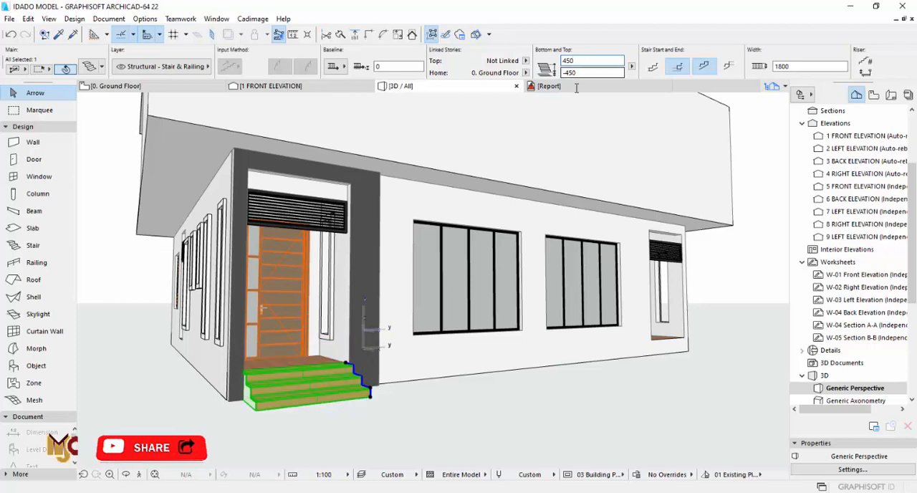
pyautogui.press('Escape')
# - Override the porch stair's riser surface with Tiles - Light Brown 15x15
pyautogui.moveTo(326, 371); pyautogui.dragTo(401, 372, button='middle')
pyautogui.click(393, 374)
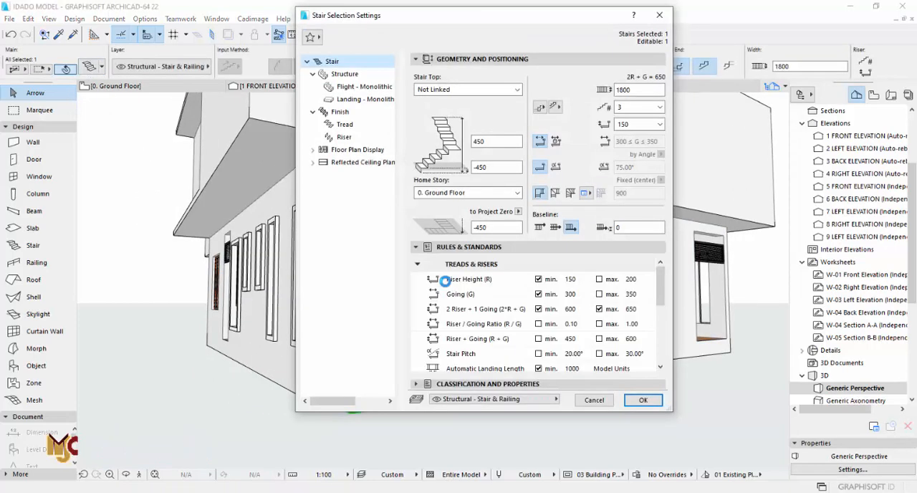
pyautogui.click(344, 137)
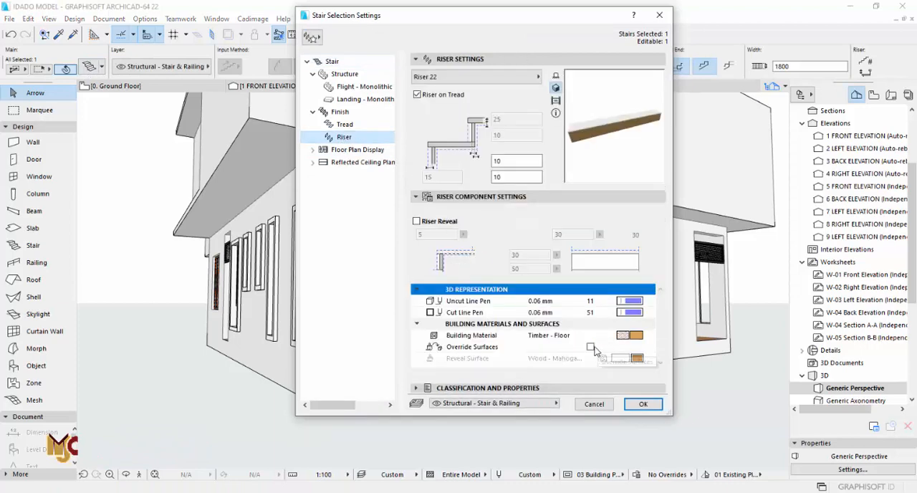
pyautogui.click(593, 348)
pyautogui.scroll(-1, 649, 350)
pyautogui.click(648, 349)
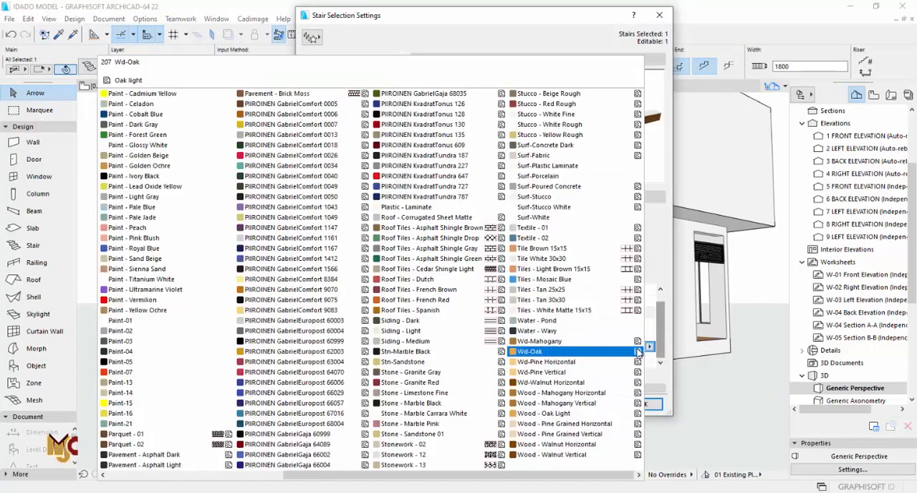
pyautogui.click(564, 268)
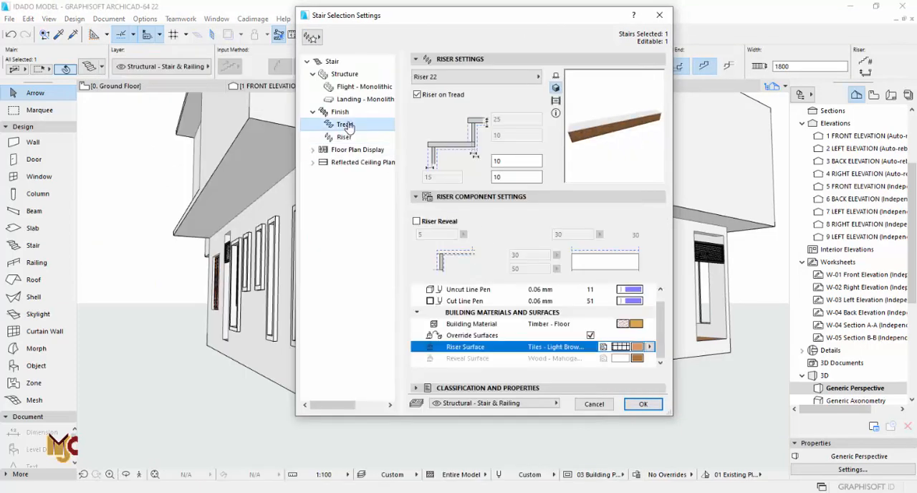
# - Override the stair's tread surface with Tiles - Light Brown 15x15 and apply the stair settings
pyautogui.click(346, 125)
pyautogui.click(434, 213)
pyautogui.click(434, 213)
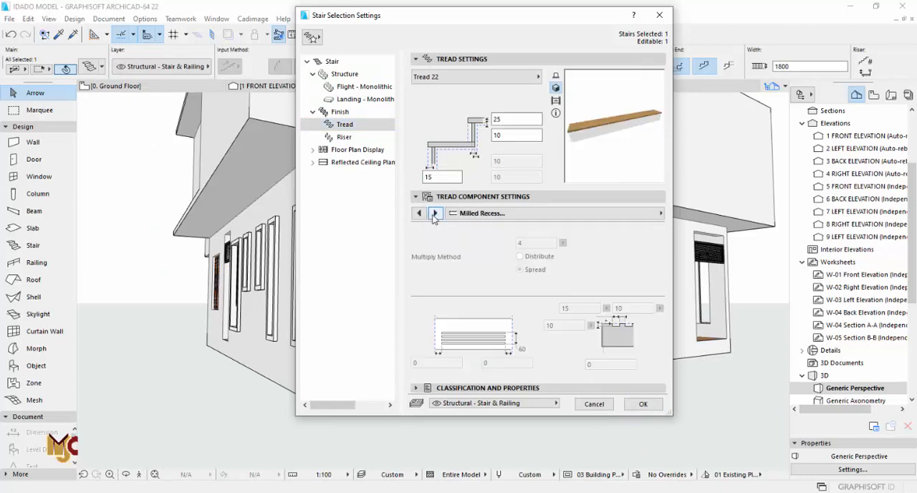
pyautogui.click(435, 213)
pyautogui.click(591, 298)
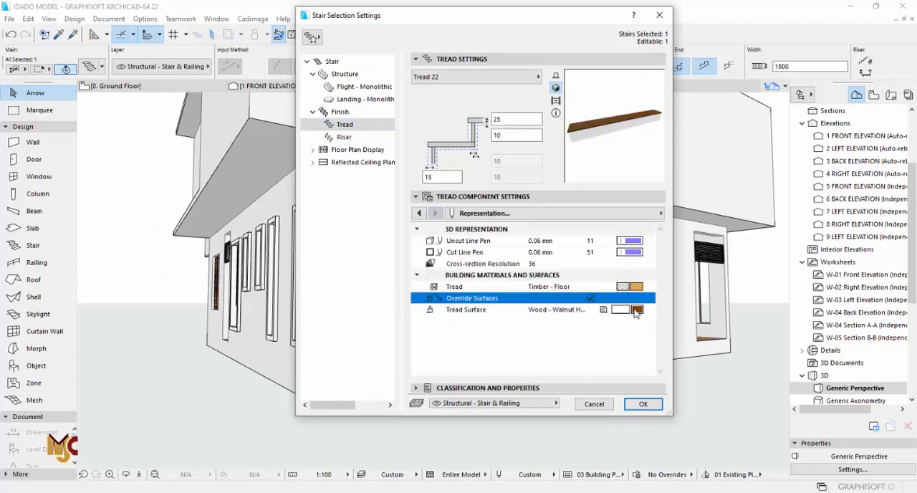
pyautogui.click(630, 309)
pyautogui.click(544, 270)
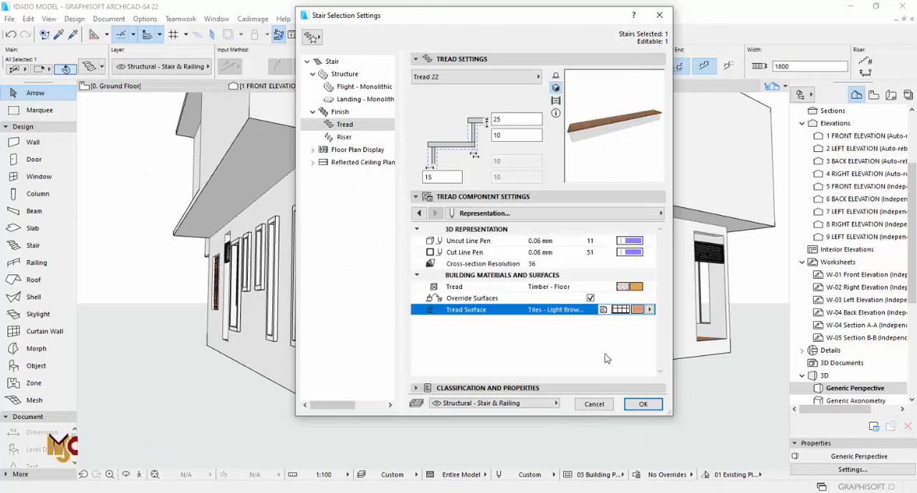
pyautogui.click(344, 137)
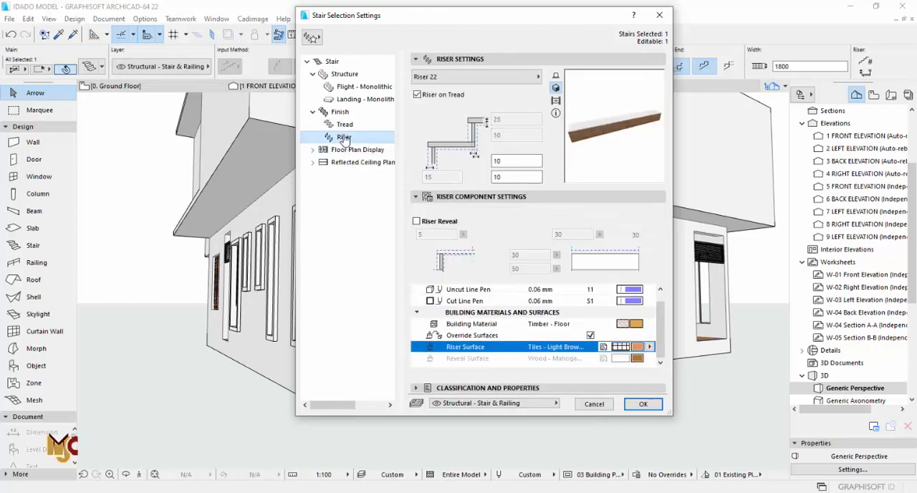
pyautogui.click(643, 404)
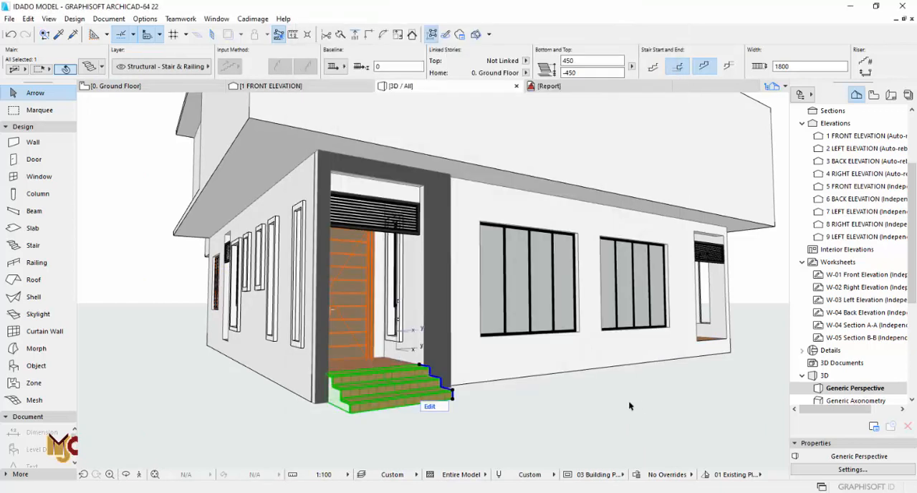
pyautogui.click(571, 407)
pyautogui.scroll(-3, 571, 407)
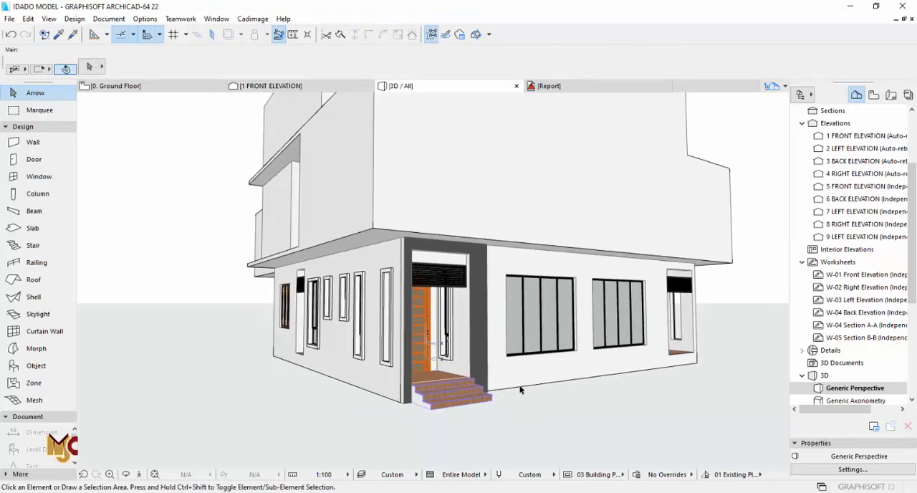
# - On the ground floor plan, copy the porch stair to the mirrored unit's foyer porch, aligning its upper corner with the porch's inner wall corner
pyautogui.press('F2')
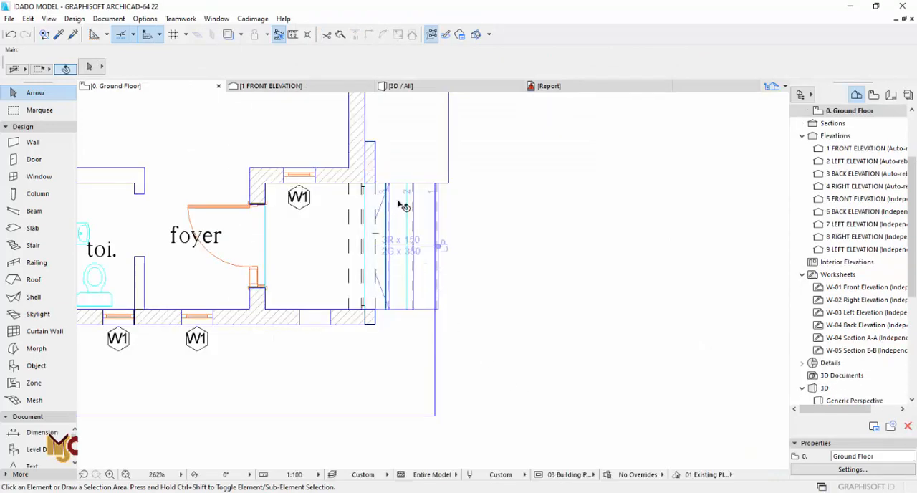
pyautogui.click(404, 207)
pyautogui.scroll(10, 365, 185)
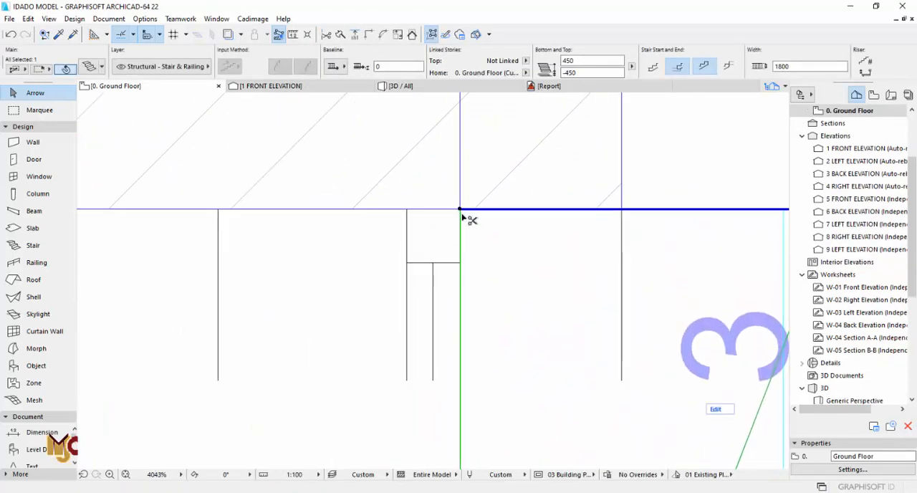
pyautogui.scroll(-10, 458, 212)
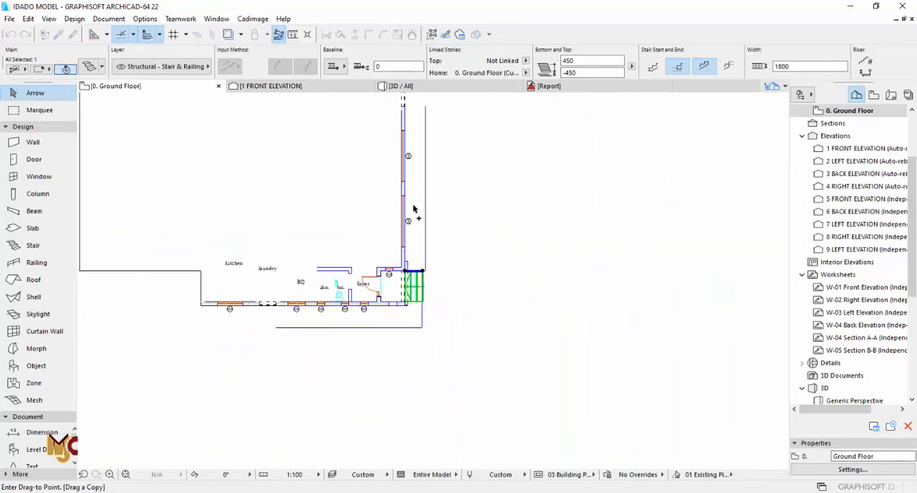
pyautogui.scroll(6, 361, 138)
pyautogui.scroll(3, 391, 196)
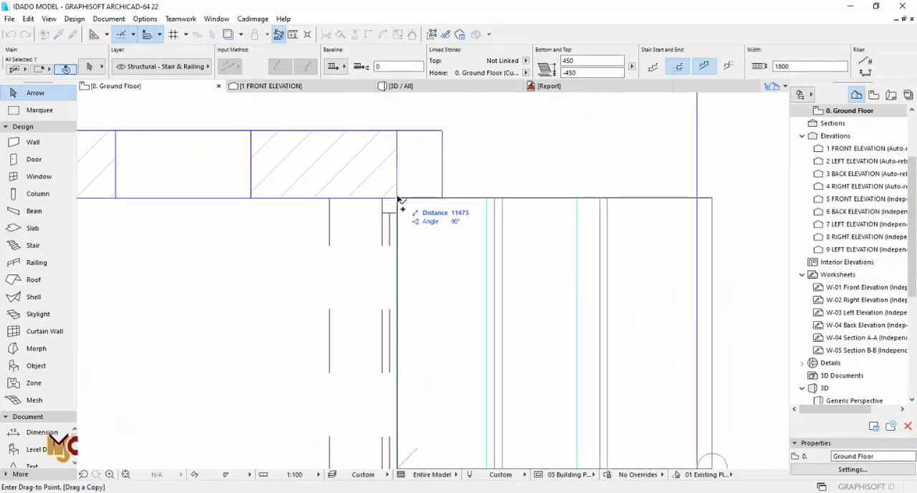
pyautogui.click(399, 201)
pyautogui.scroll(-5, 399, 200)
pyautogui.click(466, 186)
pyautogui.scroll(-5, 473, 237)
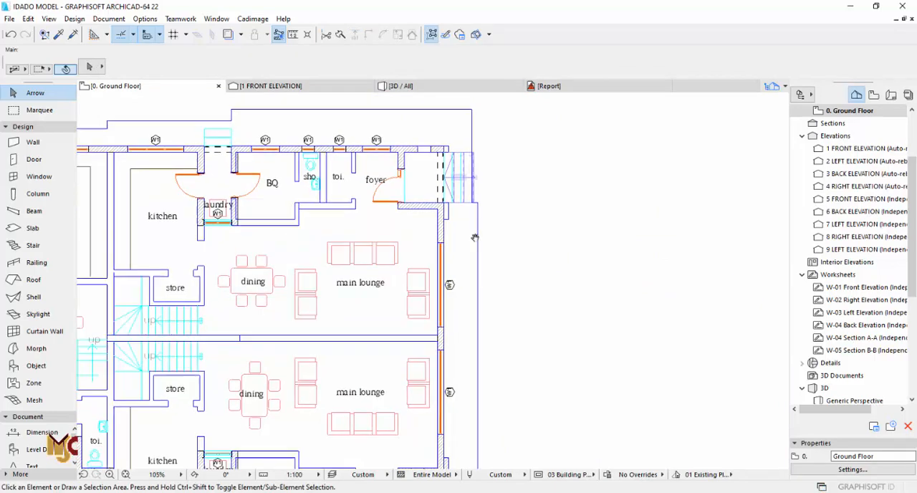
# - Mirror a copy of the porch's outer site wall about the centreline between the two main lounges onto the other foyer porch
pyautogui.scroll(5, 457, 364)
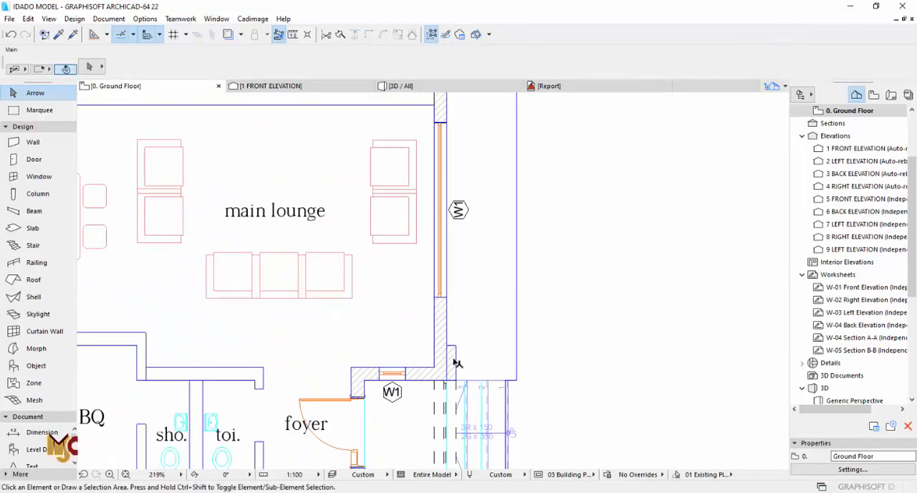
pyautogui.click(456, 361)
pyautogui.scroll(-5, 455, 358)
pyautogui.scroll(6, 450, 255)
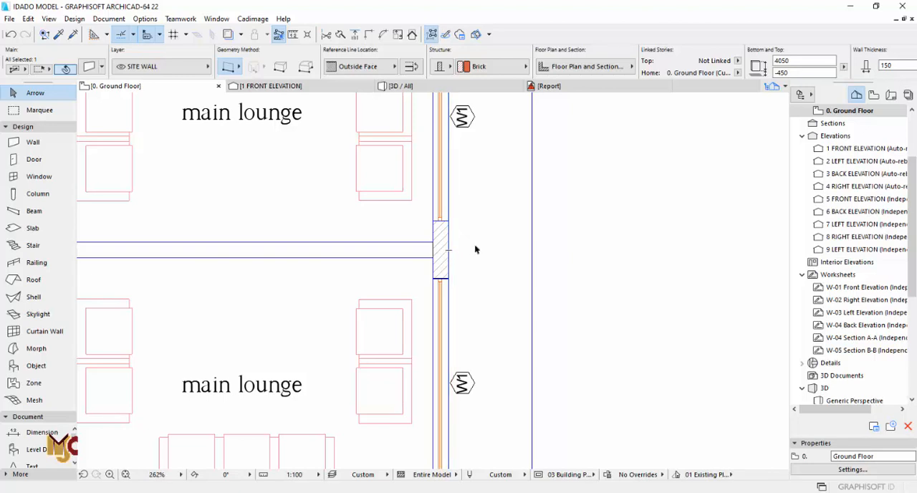
pyautogui.rightClick(475, 245)
pyautogui.moveTo(609, 339)
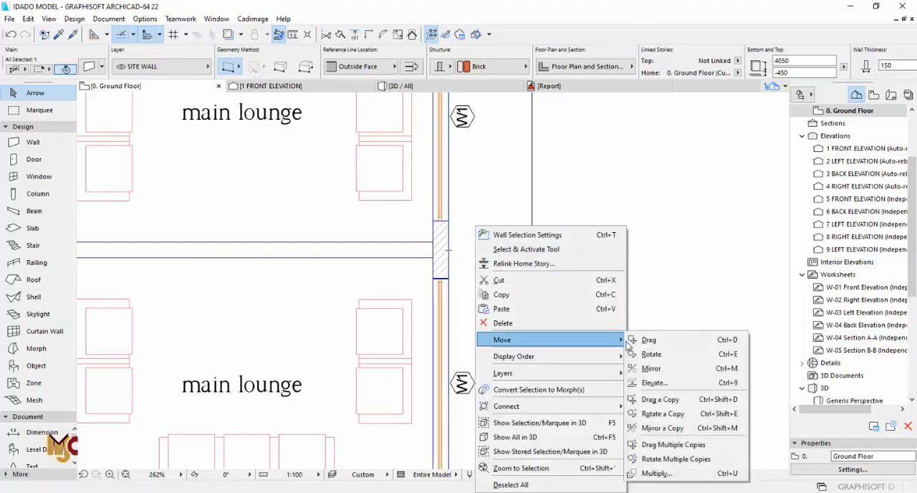
pyautogui.click(650, 426)
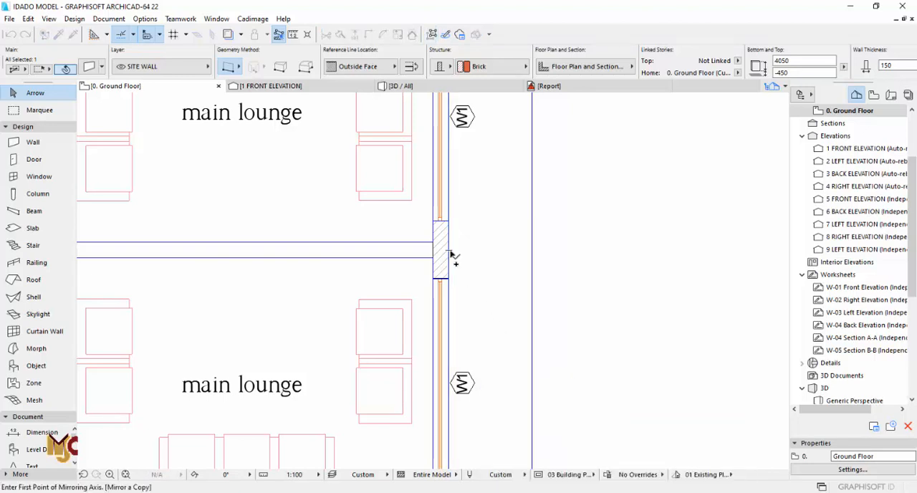
pyautogui.scroll(-3, 524, 254)
pyautogui.scroll(10, 480, 253)
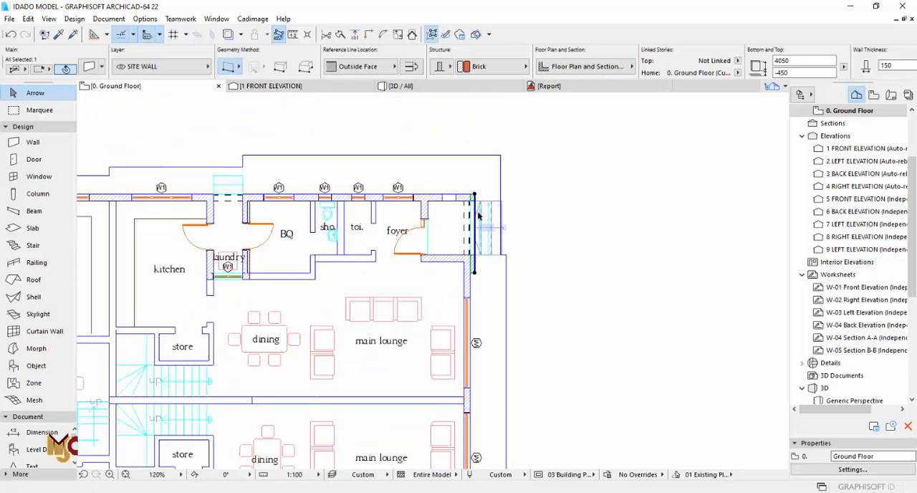
# - Move the mirrored porch wall so its upper inner corner meets the building's outer corner
pyautogui.scroll(3, 477, 265)
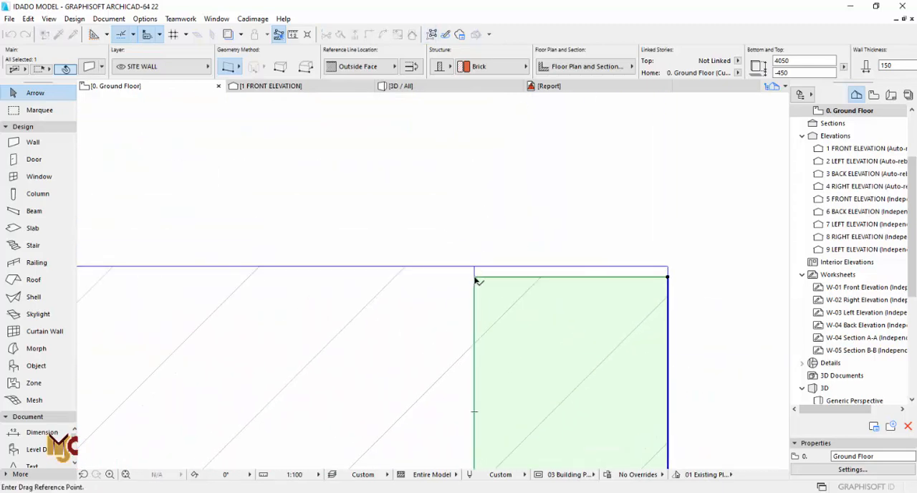
pyautogui.click(474, 267)
pyautogui.scroll(-6, 482, 233)
pyautogui.scroll(4, 537, 295)
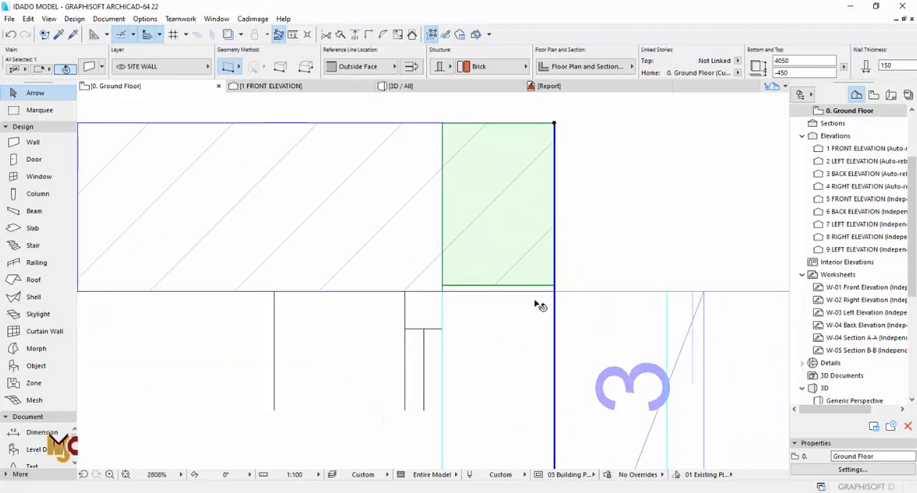
# - Move the opening in the mirrored porch wall so its upper end aligns with the inner face of the porch side wall
pyautogui.press('Escape')
pyautogui.click(534, 311)
pyautogui.click(554, 285)
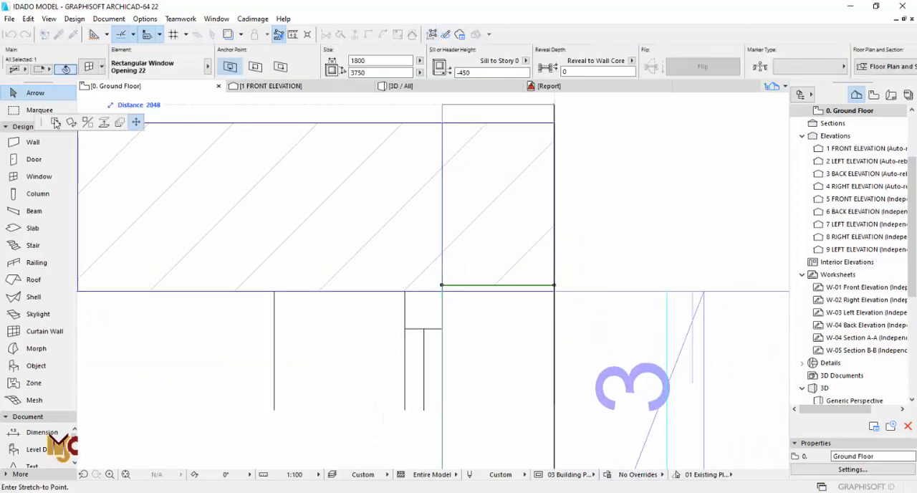
pyautogui.click(554, 292)
pyautogui.scroll(-5, 554, 297)
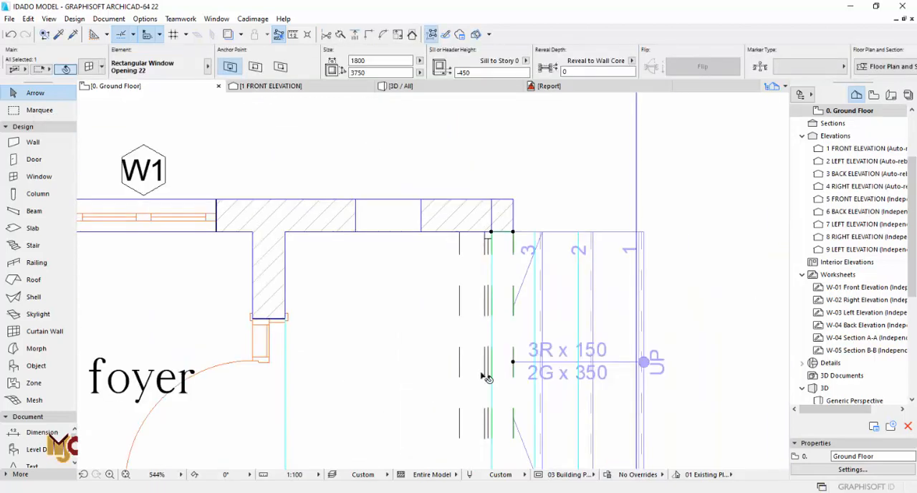
pyautogui.scroll(6, 487, 298)
pyautogui.scroll(-7, 479, 272)
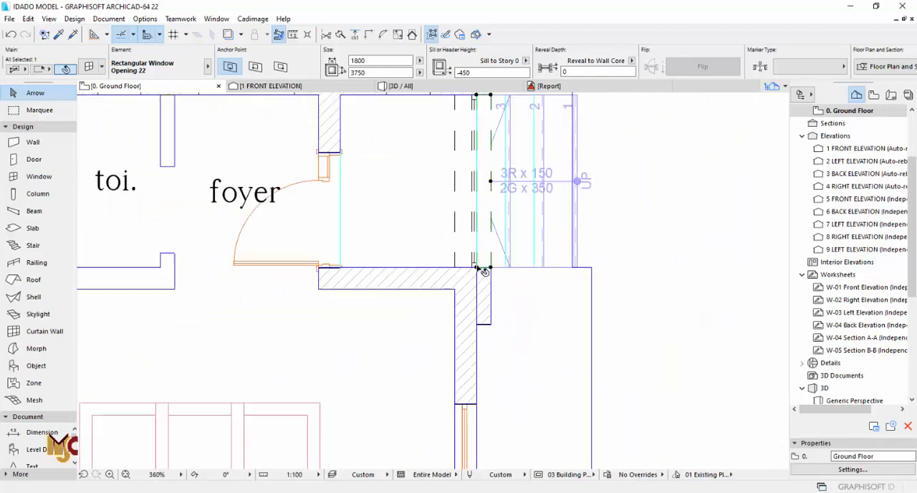
# - Stretch the lower end of the mirrored porch wall to the end line of the wall return on the imported plan
pyautogui.scroll(2, 491, 315)
pyautogui.scroll(2, 493, 331)
pyautogui.click(501, 311)
pyautogui.click(520, 324)
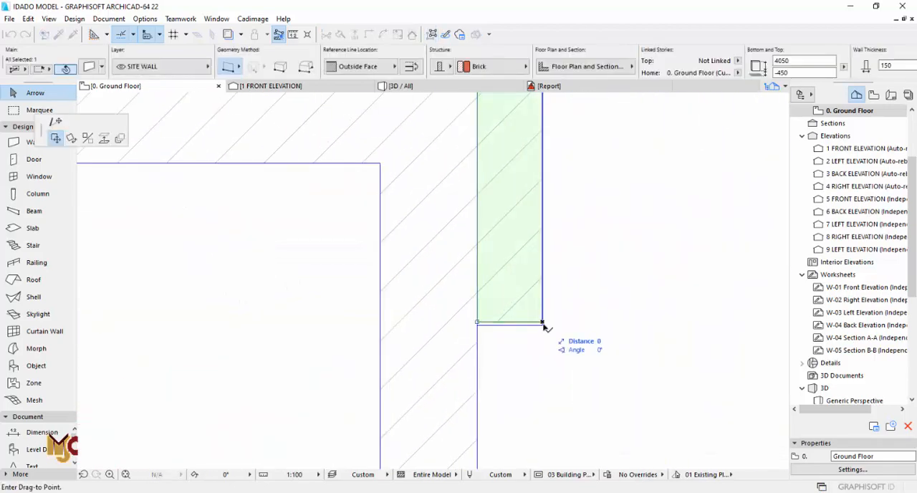
pyautogui.click(56, 122)
pyautogui.scroll(4, 503, 275)
pyautogui.click(600, 398)
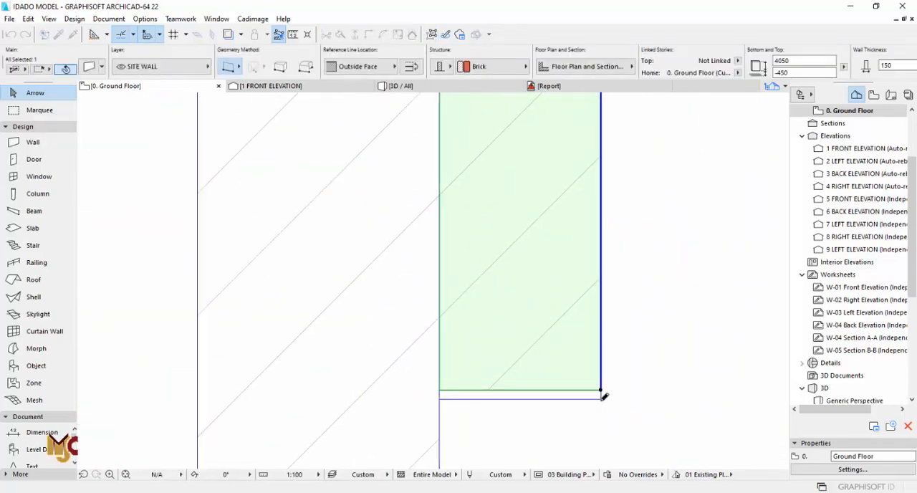
pyautogui.scroll(-7, 506, 295)
pyautogui.scroll(-7, 471, 266)
# - Stretch the lower end of the original foyer porch wall to the building's outer corner and check both porches in 3D
pyautogui.moveTo(454, 346); pyautogui.dragTo(444, 197, button='middle')
pyautogui.moveTo(485, 462); pyautogui.dragTo(461, 178, button='middle')
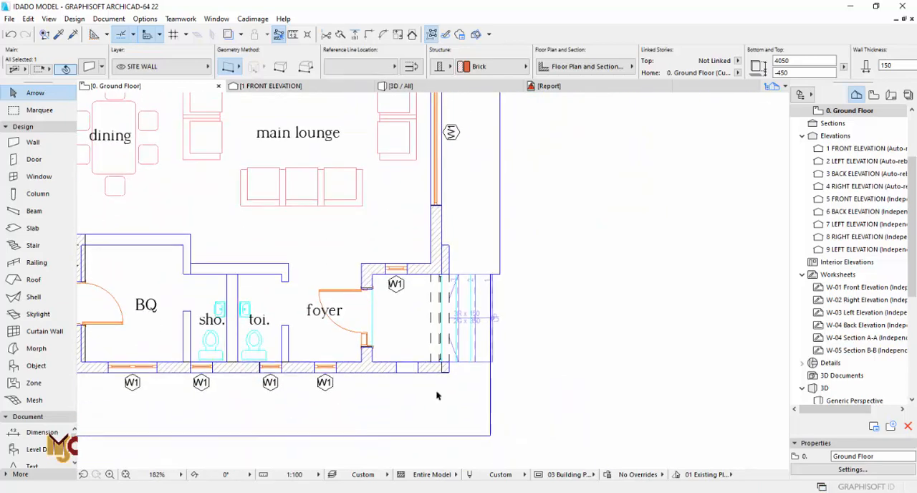
pyautogui.scroll(10, 438, 379)
pyautogui.scroll(5, 471, 272)
pyautogui.click(635, 326)
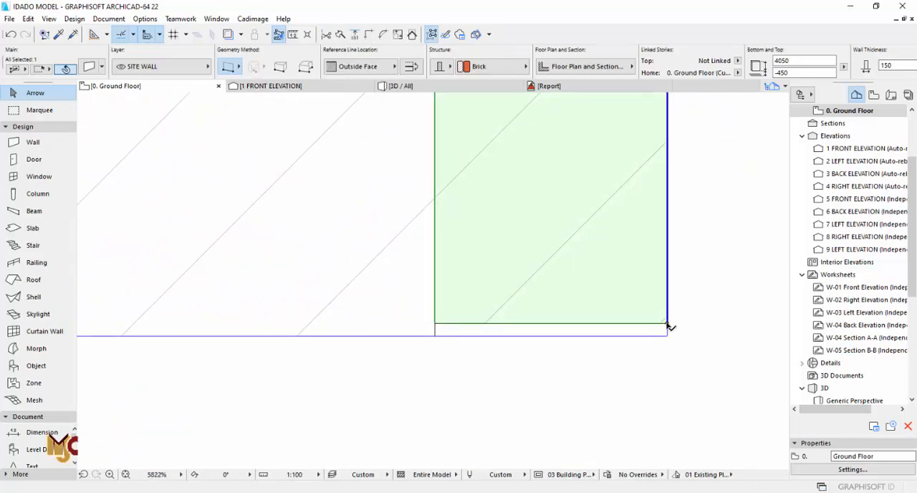
pyautogui.click(667, 324)
pyautogui.click(666, 335)
pyautogui.press('Escape')
pyautogui.press('F3')
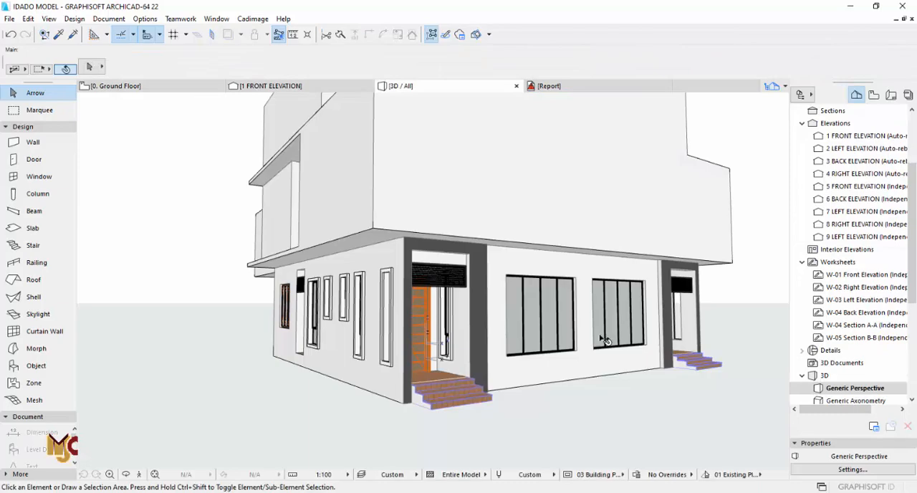
pyautogui.keyDown('shift'); pyautogui.moveTo(502, 333); pyautogui.dragTo(516, 304, button='middle'); pyautogui.keyUp('shift')
# - Pick up the settings of one foyer's porch opening and check the size of the other foyer's porch opening
pyautogui.press('F2')
pyautogui.scroll(-8, 507, 307)
pyautogui.moveTo(475, 255); pyautogui.dragTo(439, 315, button='middle')
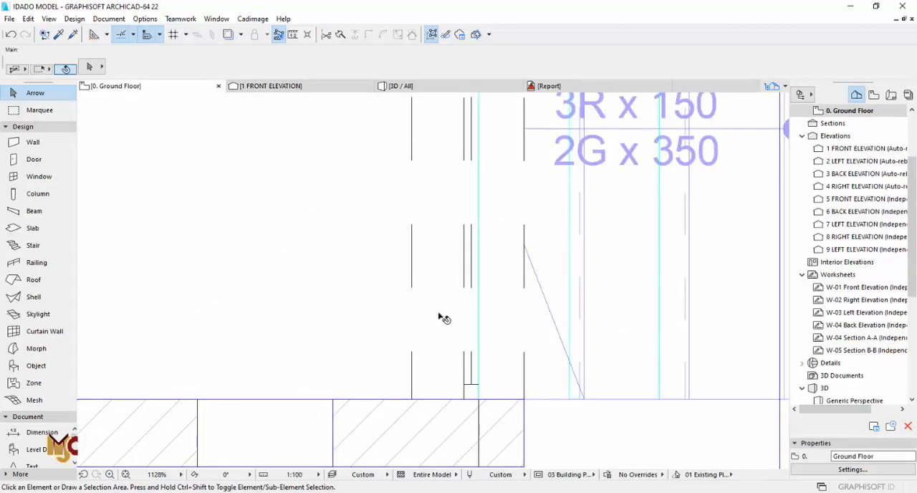
pyautogui.keyDown('alt'); pyautogui.click(434, 313); pyautogui.keyUp('alt')
pyautogui.scroll(-7, 438, 313)
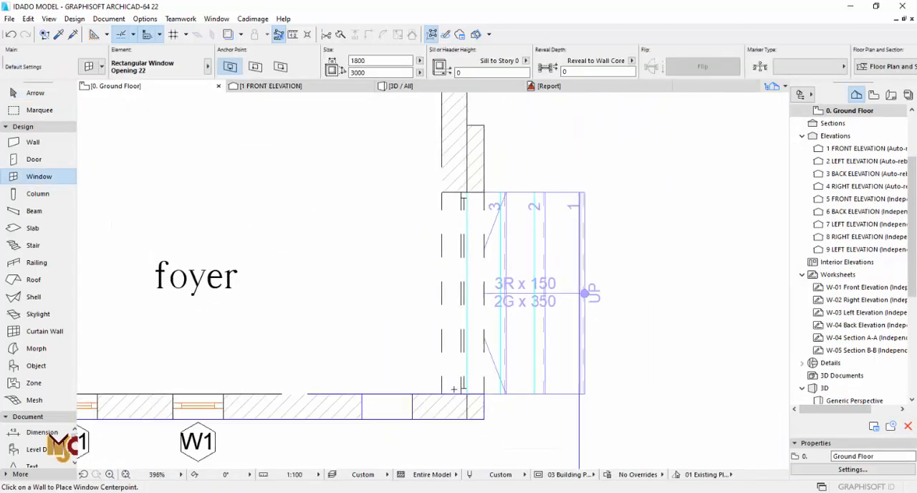
pyautogui.moveTo(443, 115); pyautogui.dragTo(442, 308, button='middle')
pyautogui.scroll(5, 442, 308)
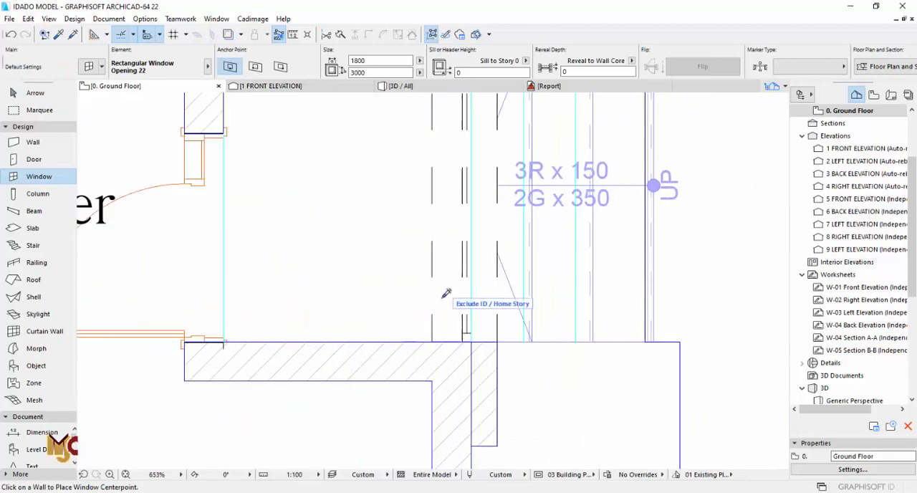
pyautogui.press('Escape')
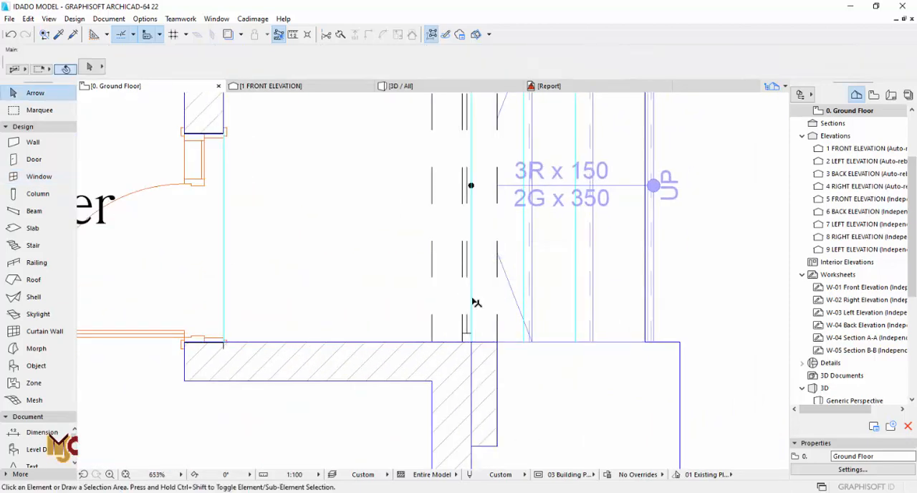
pyautogui.click(447, 328)
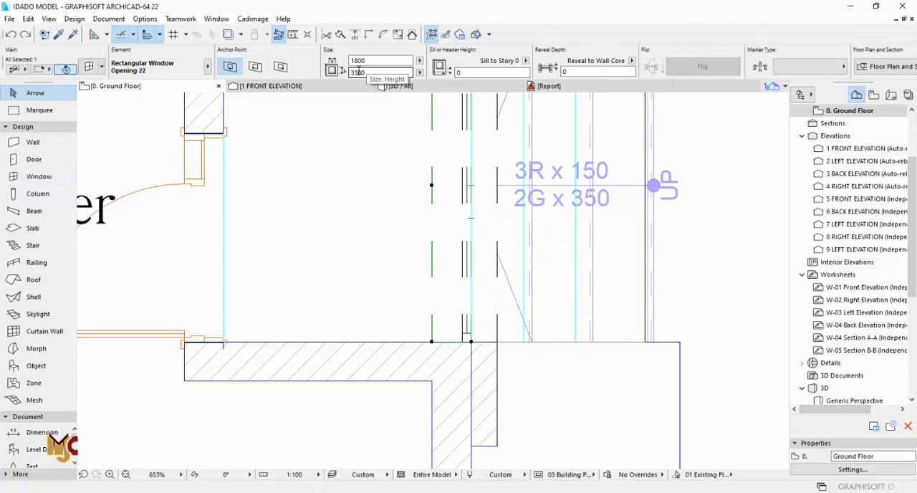
pyautogui.press('Escape')
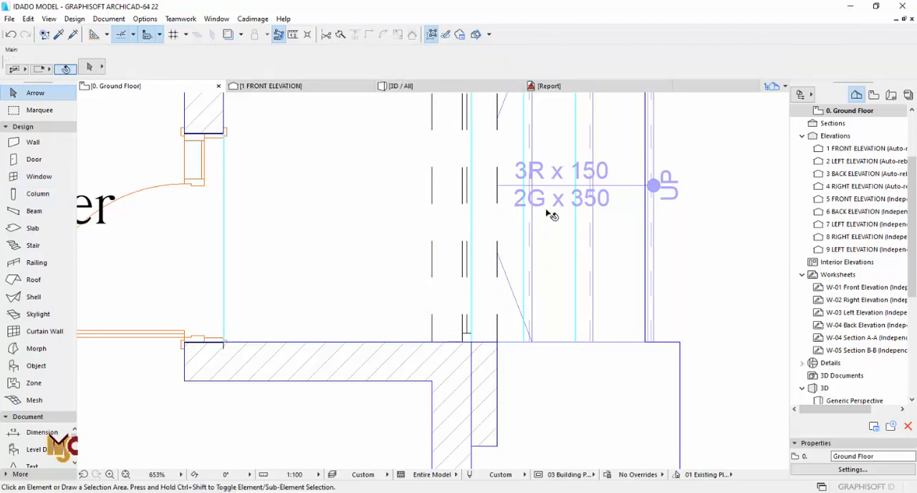
# - Compare the foyer porches in 3D with the imported left side elevation drawing
pyautogui.press('F3')
pyautogui.scroll(-4, 641, 241)
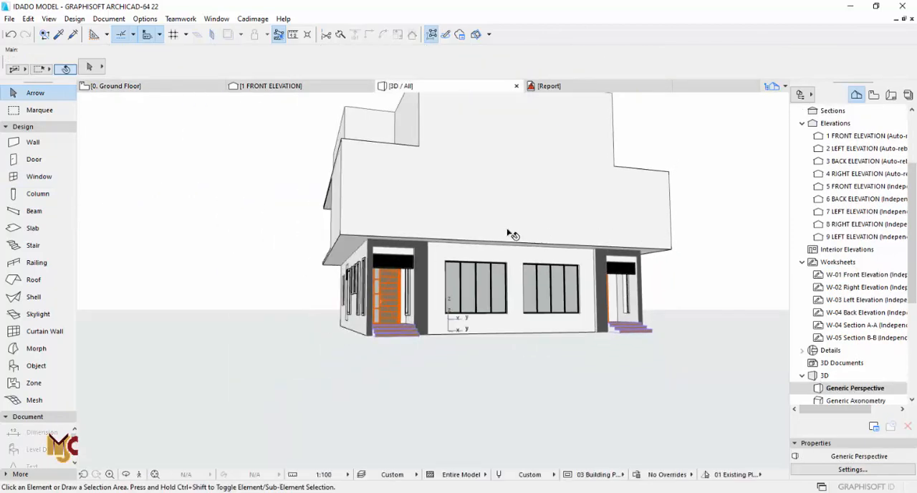
pyautogui.keyDown('shift'); pyautogui.moveTo(381, 247); pyautogui.dragTo(406, 252, button='middle'); pyautogui.keyUp('shift')
pyautogui.press('F2')
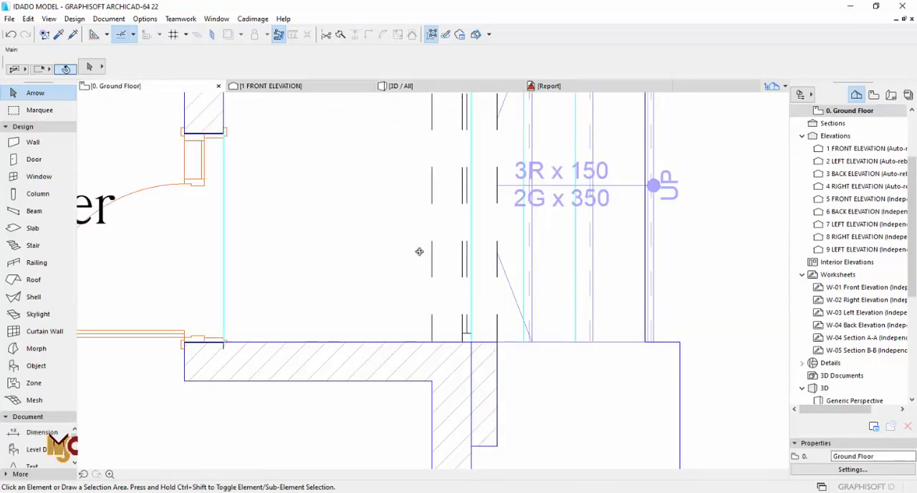
pyautogui.scroll(-10, 516, 258)
pyautogui.moveTo(508, 313); pyautogui.dragTo(507, 230, button='middle')
pyautogui.moveTo(499, 298); pyautogui.dragTo(492, 273, button='middle')
pyautogui.moveTo(457, 333); pyautogui.dragTo(350, 303, button='middle')
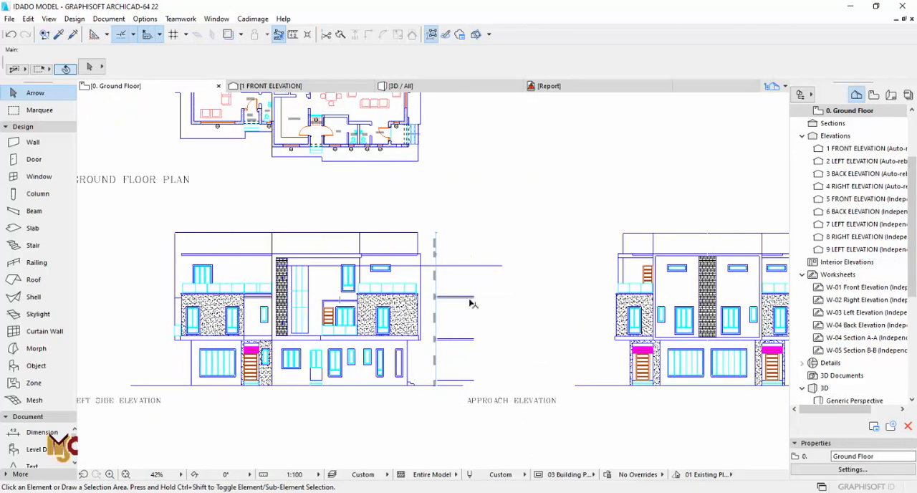
# - Place a copy of the 150 mm foyer porch wall with its opening at the entrance porch's outer left corner
pyautogui.scroll(8, 405, 132)
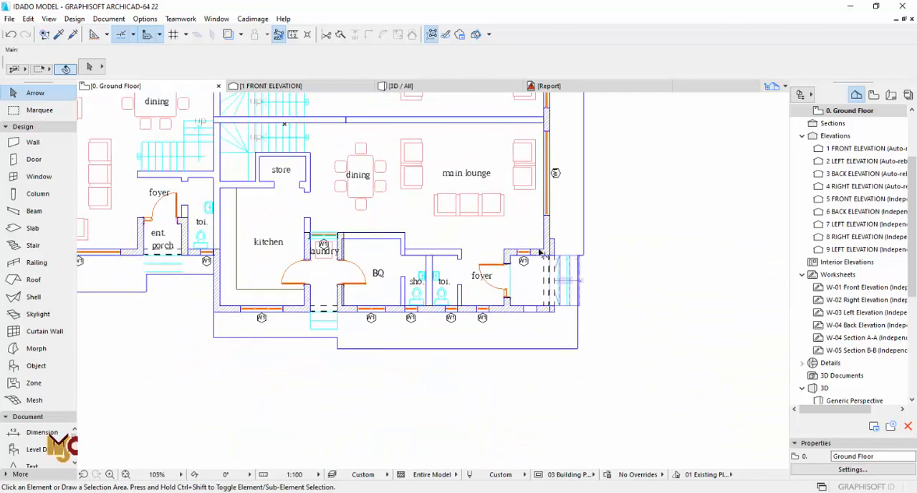
pyautogui.click(564, 244)
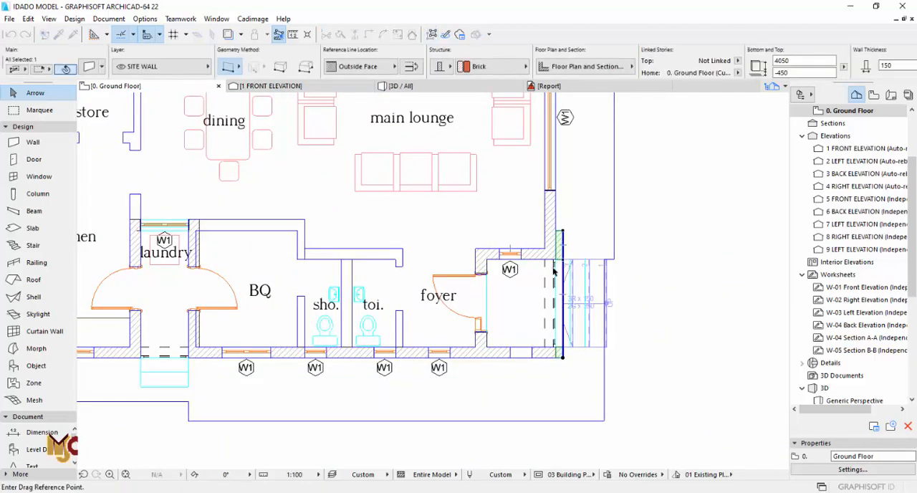
pyautogui.click(557, 262)
pyautogui.scroll(-8, 557, 262)
pyautogui.scroll(10, 381, 272)
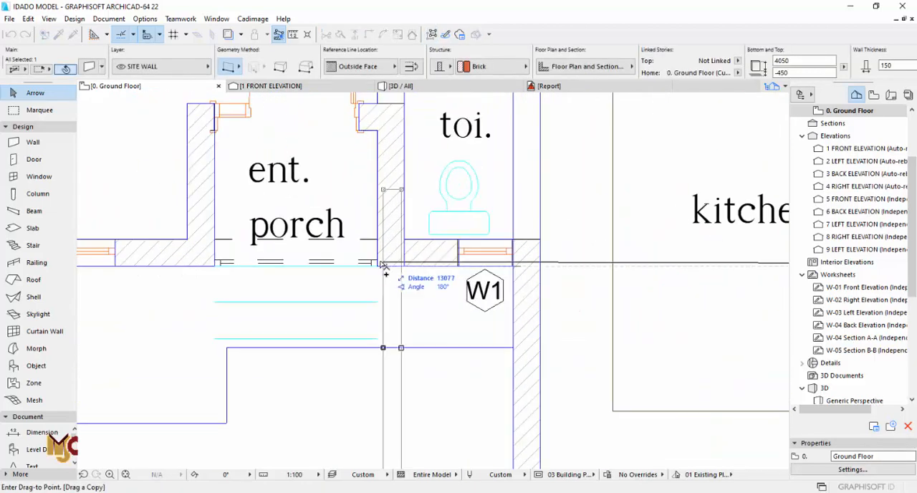
pyautogui.click(215, 267)
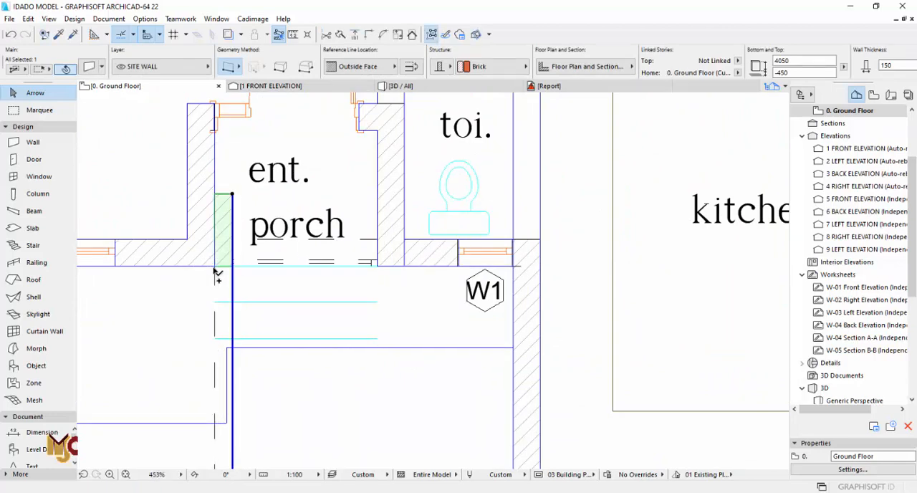
# - Rotate the copied porch wall 90° about the entrance porch's outer corner so it runs along the porch front
pyautogui.hotkey('ctrl', 'e')
pyautogui.click(215, 266)
pyautogui.click(296, 270)
pyautogui.click(242, 345)
pyautogui.scroll(-4, 454, 276)
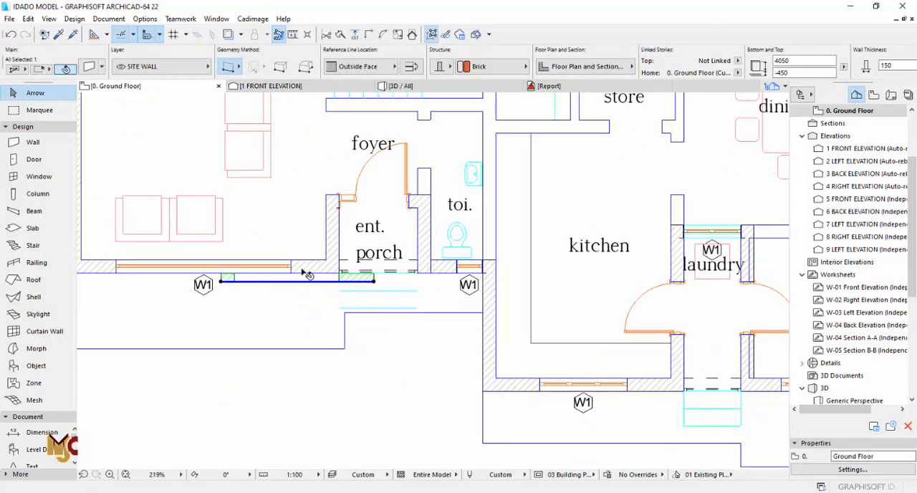
# - Move the copied porch wall so its opening's right end aligns with the entrance porch's right inner face
pyautogui.scroll(3, 305, 274)
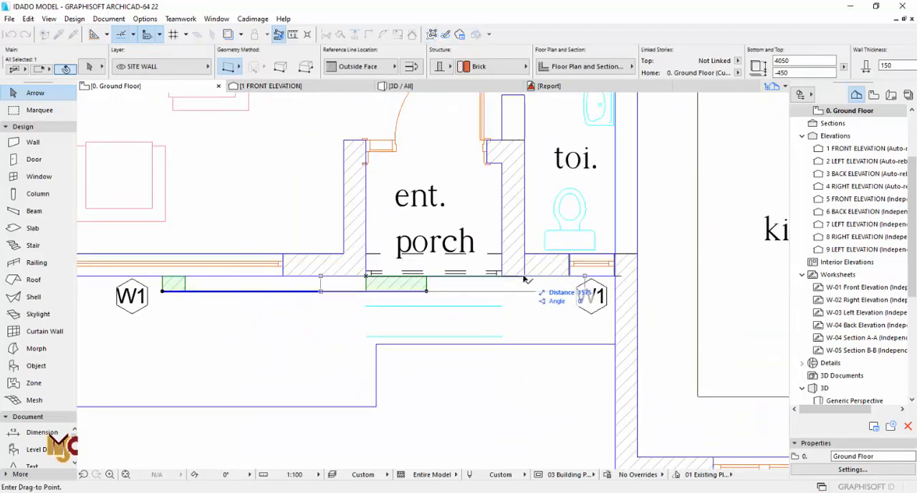
pyautogui.click(564, 278)
pyautogui.scroll(3, 573, 280)
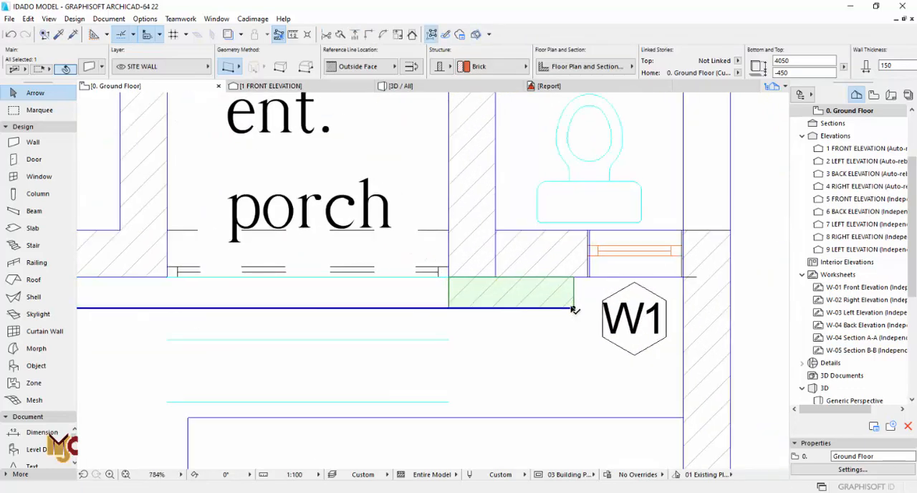
# - Stretch the opening's left end to the entrance porch's left inner face, making it 1350 mm wide
pyautogui.scroll(-3, 576, 309)
pyautogui.scroll(3, 310, 296)
pyautogui.click(371, 283)
pyautogui.click(365, 277)
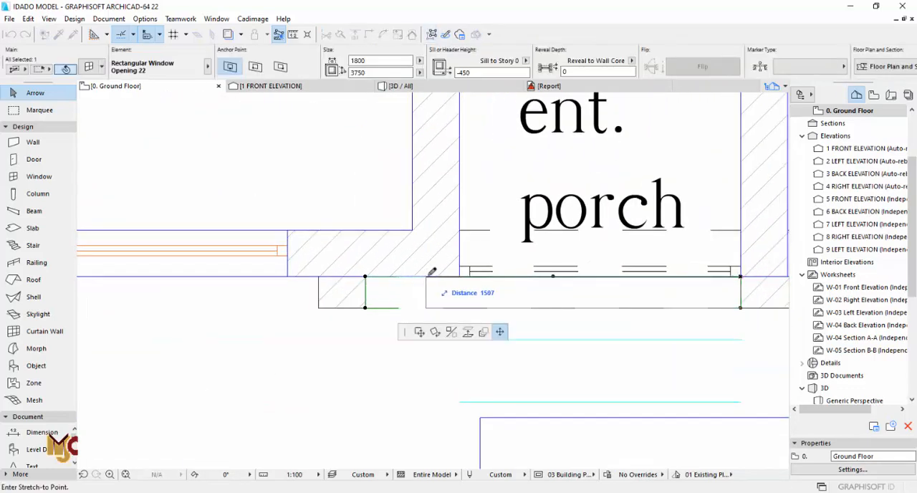
pyautogui.click(460, 273)
# - Compare the entrance porch wall's extent on the plan with the imported left side elevation
pyautogui.scroll(-8, 403, 225)
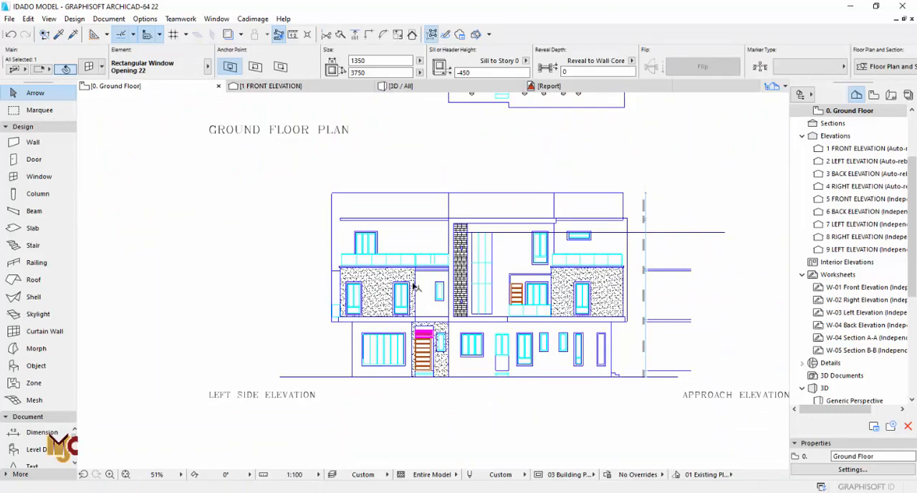
pyautogui.scroll(1, 414, 287)
pyautogui.moveTo(422, 199); pyautogui.dragTo(430, 250, button='middle')
pyautogui.moveTo(427, 155); pyautogui.dragTo(430, 253, button='middle')
pyautogui.scroll(3, 433, 166)
pyautogui.scroll(-5, 448, 161)
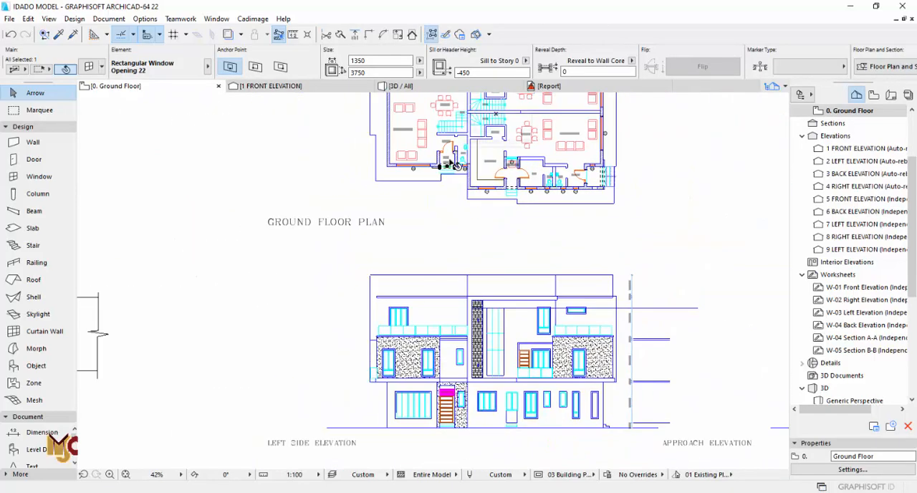
pyautogui.moveTo(455, 163); pyautogui.dragTo(462, 199, button='middle')
# - Stretch the right end of the entrance porch wall to the face of the kitchen wall
pyautogui.scroll(10, 454, 200)
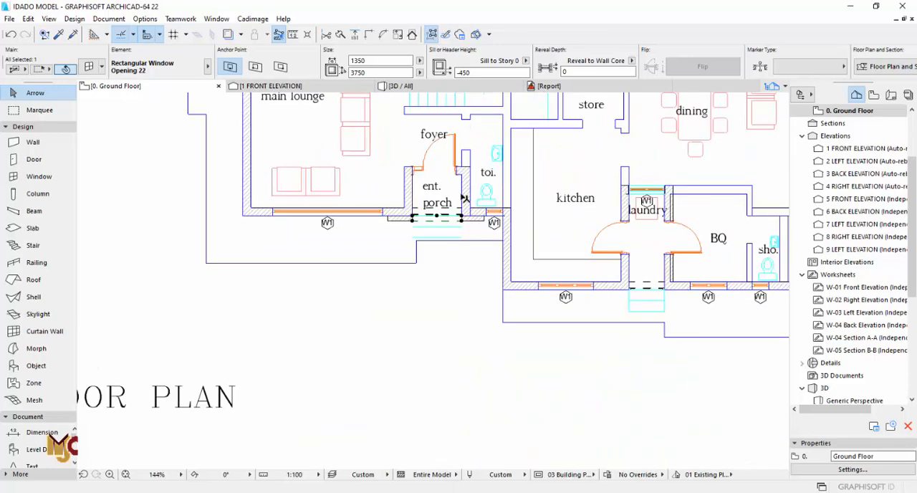
pyautogui.click(493, 252)
pyautogui.click(496, 256)
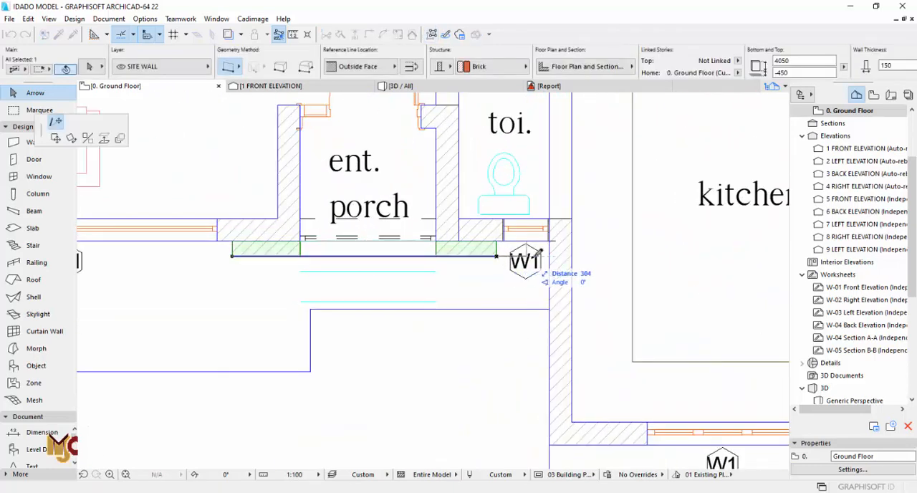
pyautogui.click(553, 251)
pyautogui.scroll(3, 528, 233)
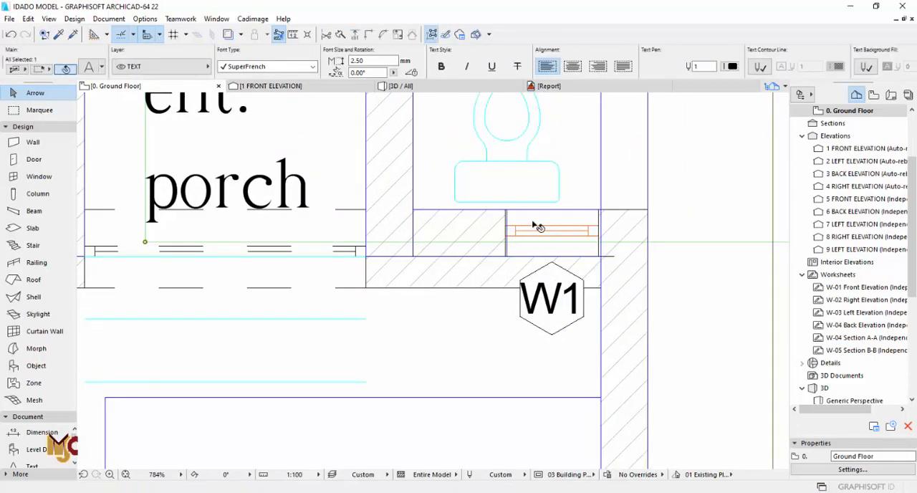
# - Move the toilet's W1 window half its width toward the entrance porch
pyautogui.click(513, 255)
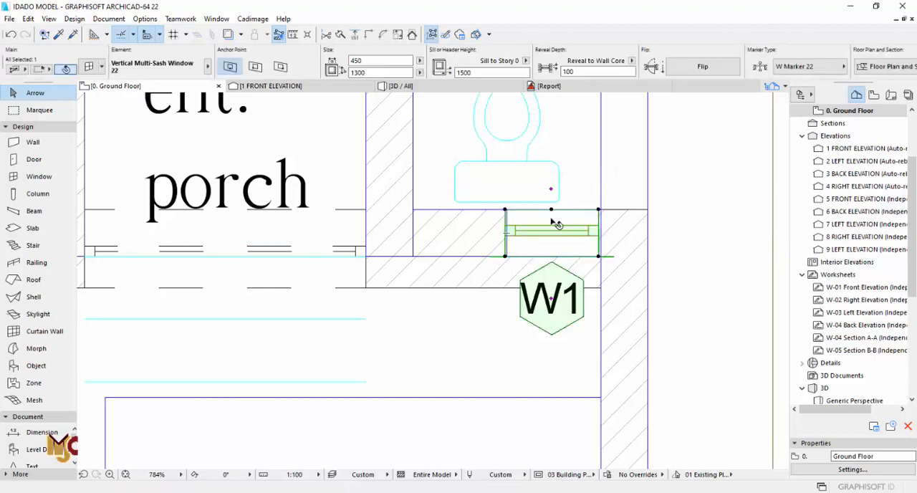
pyautogui.click(551, 210)
pyautogui.click(505, 209)
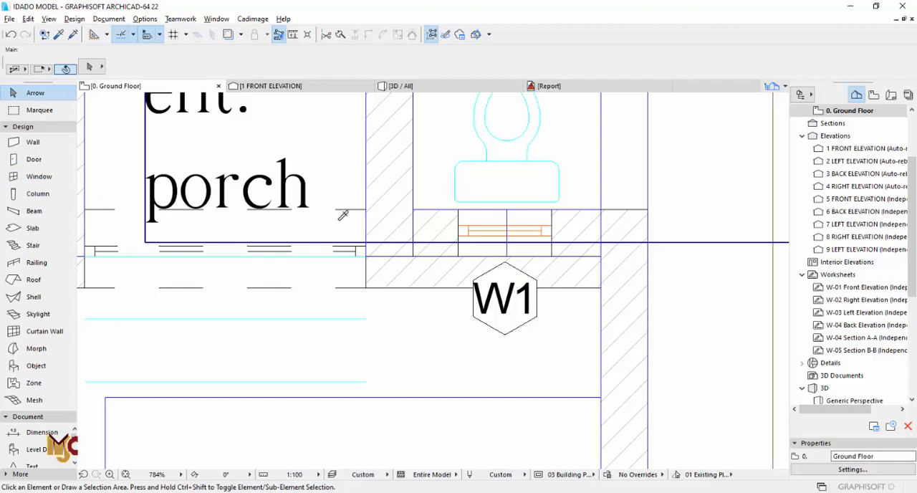
# - Add a rectangular opening to the porch wall in front of the toilet window and stretch it to 450 mm wide
pyautogui.keyDown('alt'); pyautogui.click(357, 274); pyautogui.keyUp('alt')
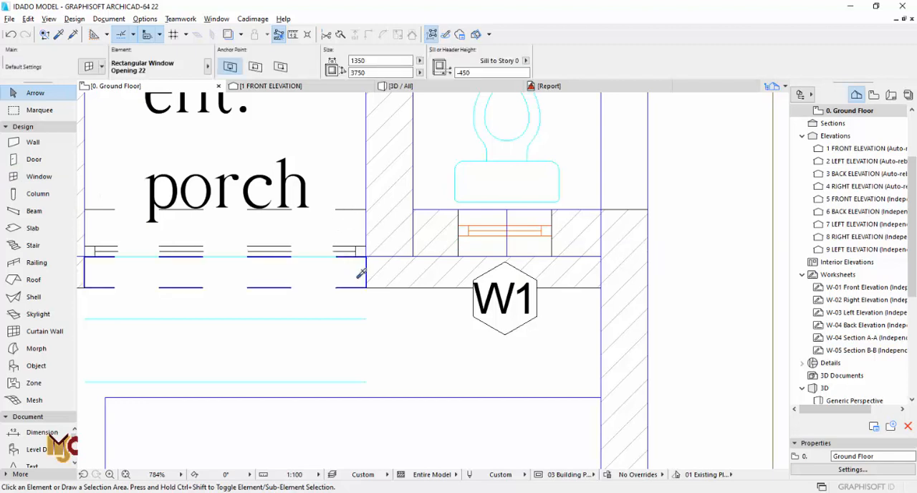
pyautogui.click(489, 276)
pyautogui.click(475, 318)
pyautogui.press('Escape')
pyautogui.click(631, 289)
pyautogui.click(630, 289)
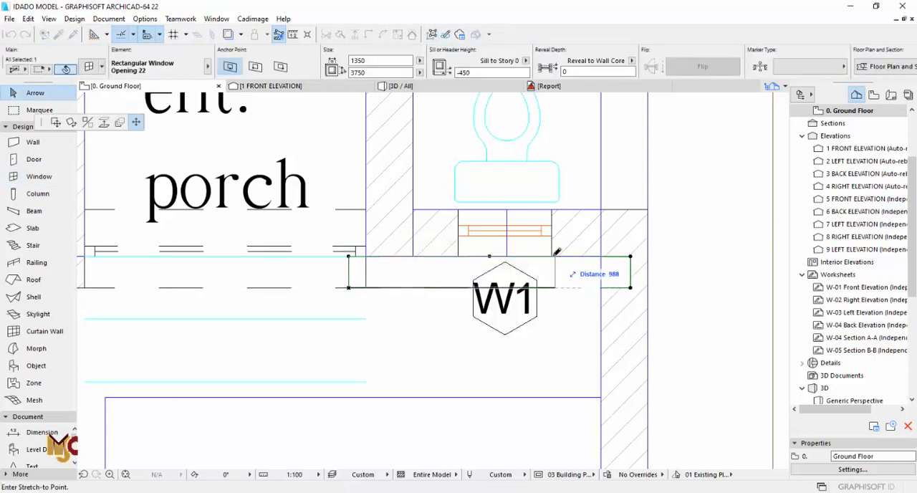
pyautogui.click(552, 256)
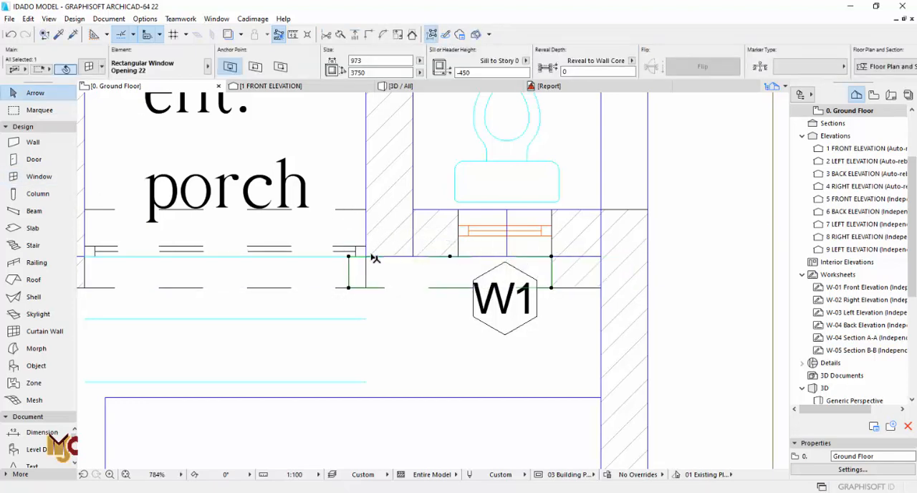
# - Pick up the toilet window's settings and place a matching 450 x 1300 mm W1 window in the porch wall
pyautogui.click(474, 252)
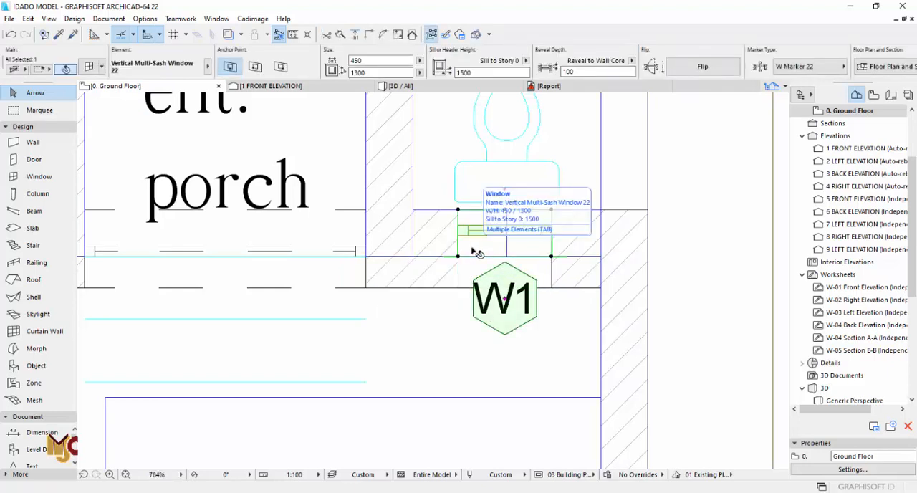
pyautogui.scroll(-10, 473, 251)
pyautogui.moveTo(473, 251)
pyautogui.mouseDown(button='middle')
pyautogui.moveTo(479, 116)
pyautogui.moveTo(469, 196)
pyautogui.moveTo(465, 169)
pyautogui.moveTo(462, 347)
pyautogui.mouseUp(button='middle')
pyautogui.moveTo(463, 210); pyautogui.dragTo(461, 272, button='middle')
pyautogui.scroll(11, 462, 273)
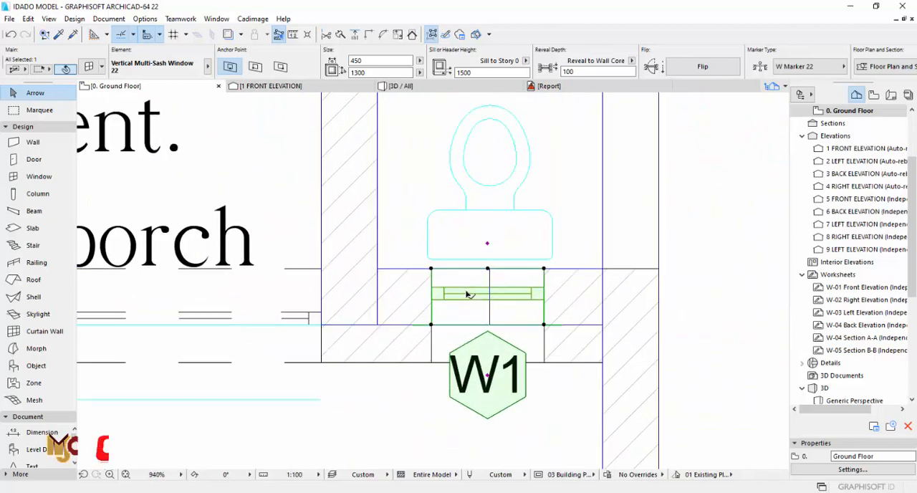
pyautogui.press('Escape')
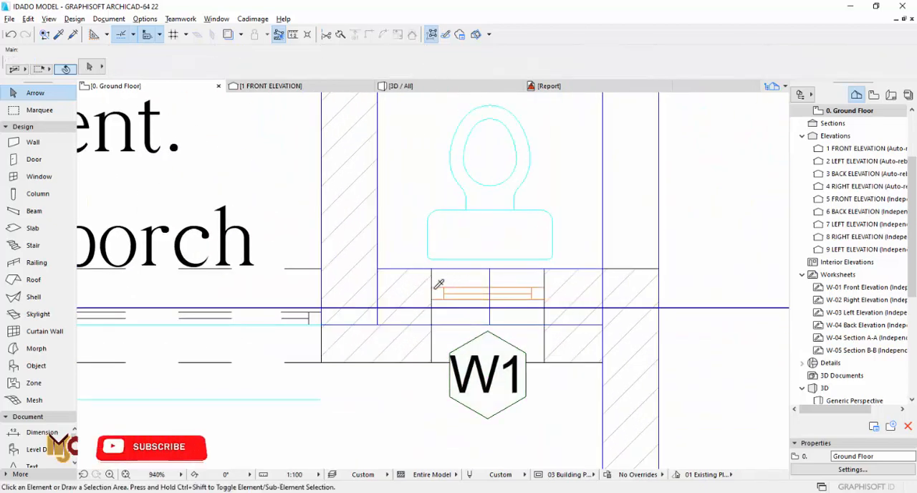
pyautogui.keyDown('alt'); pyautogui.click(440, 308); pyautogui.keyUp('alt')
pyautogui.click(433, 344)
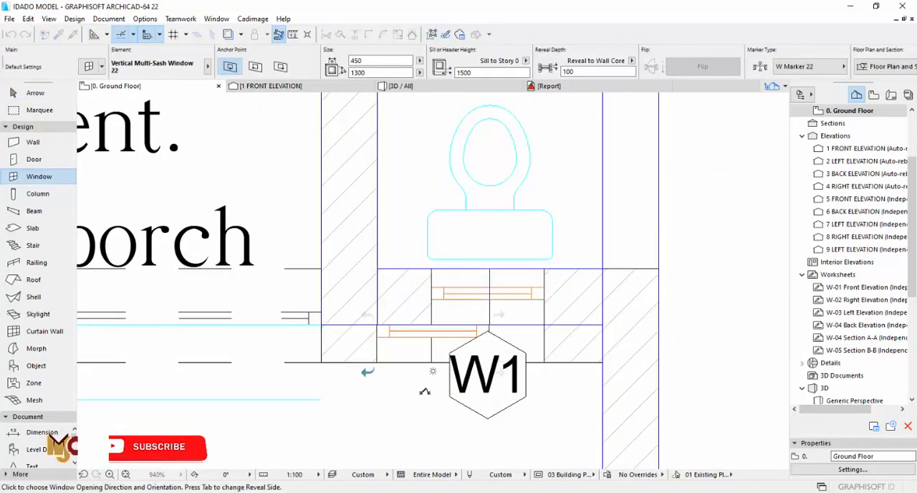
pyautogui.click(552, 357)
# - Replace the W1 window in the toilet wall with a rectangular opening and delete the opening in the porch wall
pyautogui.click(534, 322)
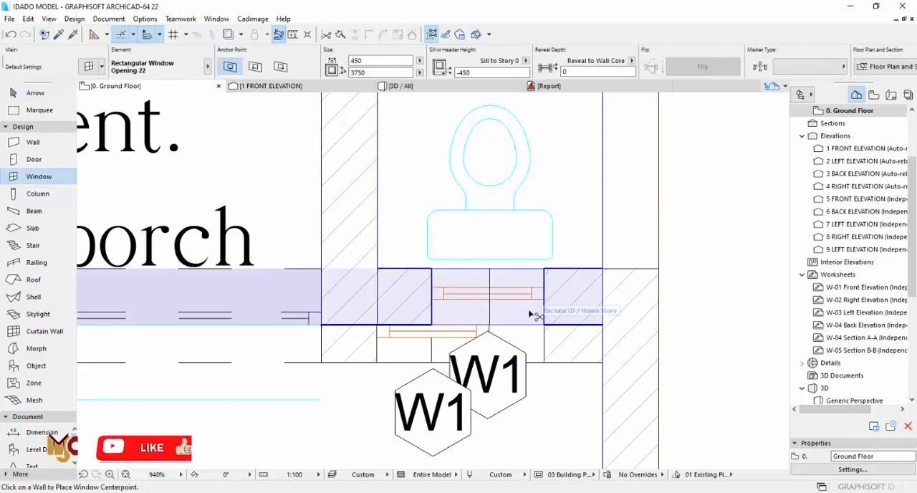
pyautogui.press('Delete')
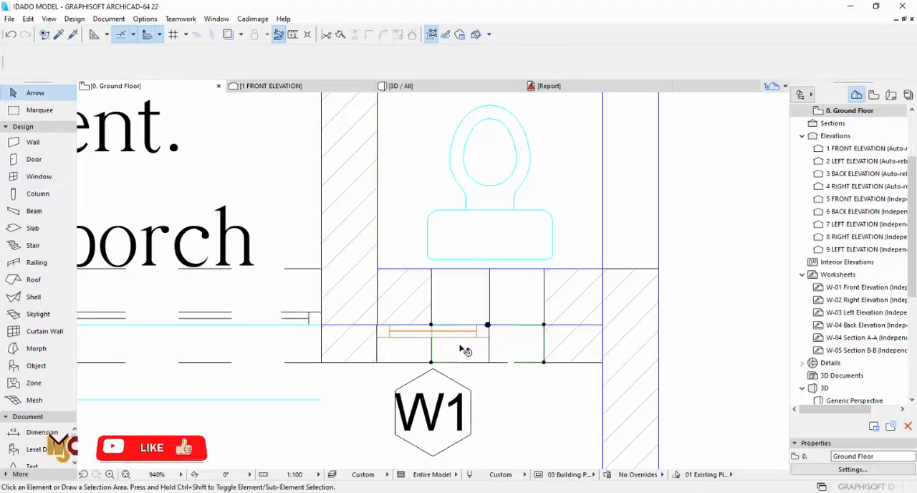
# - Move the W1 window in the porch wall so it lines up with the rectangular opening in the toilet wall, and check it in 3D
pyautogui.click(424, 357)
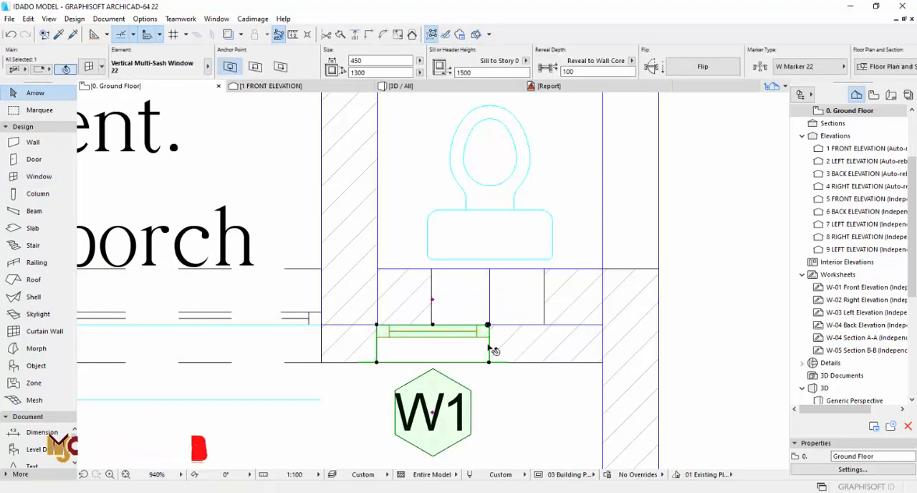
pyautogui.click(489, 362)
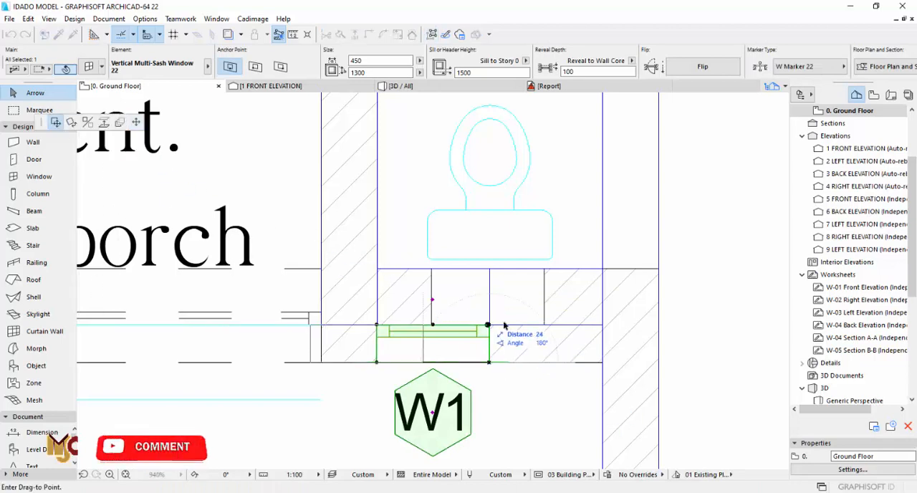
pyautogui.click(547, 324)
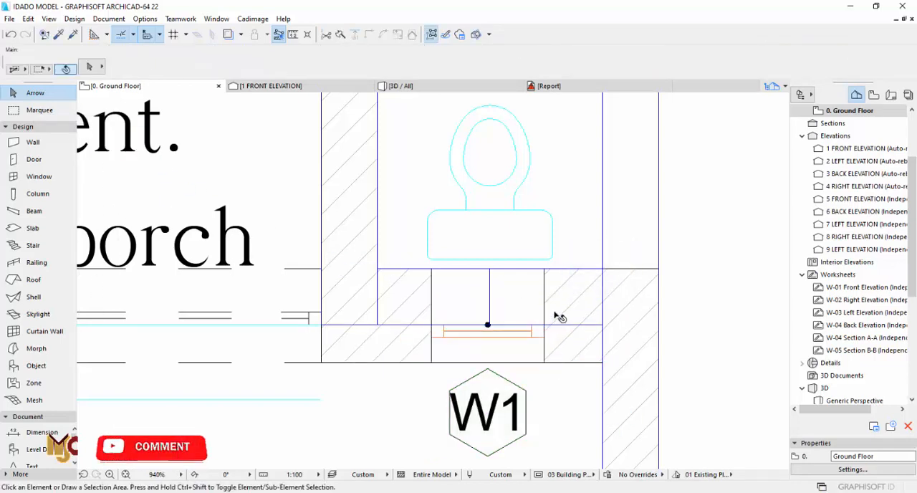
pyautogui.scroll(-6, 560, 317)
pyautogui.press('F3')
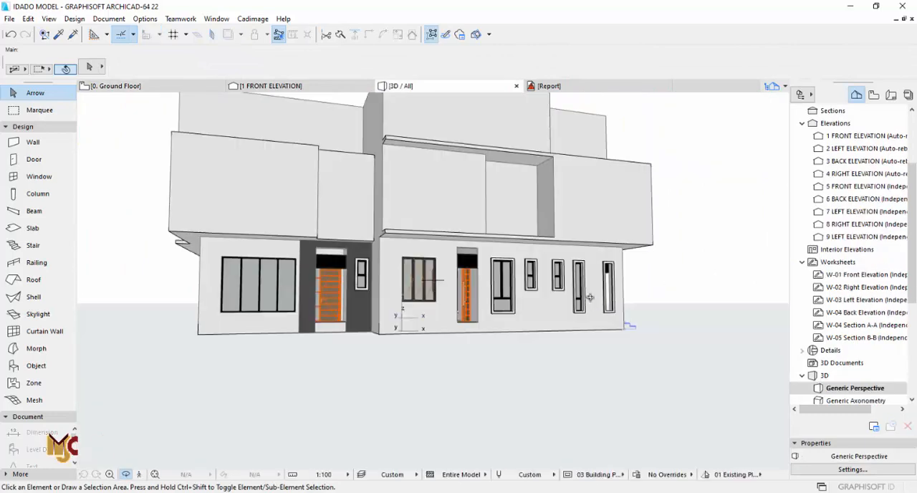
pyautogui.scroll(5, 375, 256)
# - Edit the height of the 1350 mm wide rectangular opening in the main wall at the entrance porch
pyautogui.press('F2')
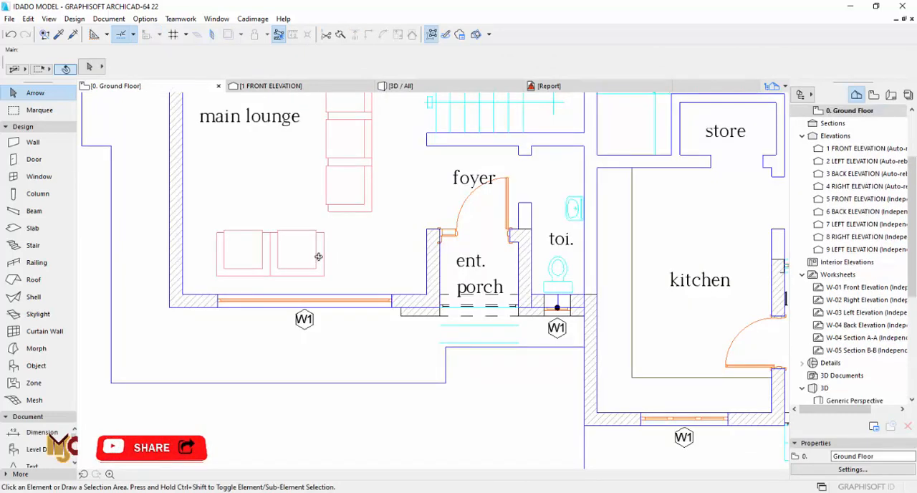
pyautogui.scroll(3, 456, 308)
pyautogui.scroll(3, 452, 304)
pyautogui.click(416, 301)
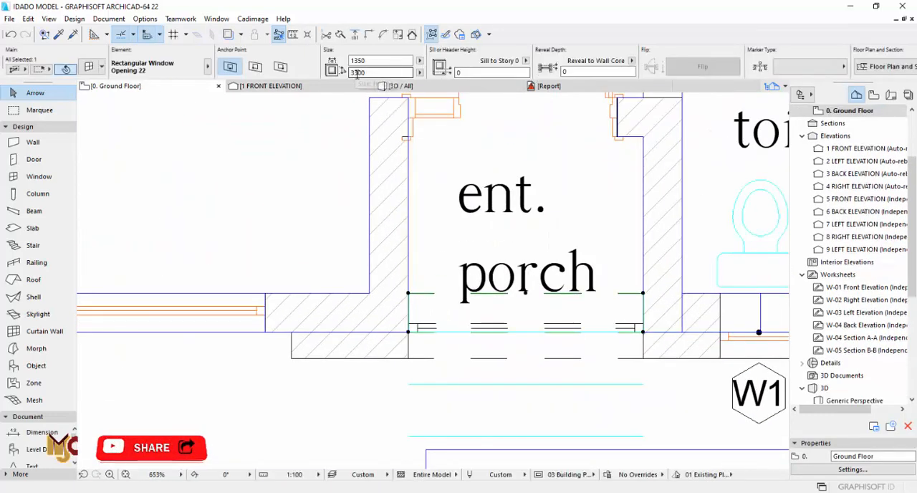
# - Compare the porch and laundry entrances in the 3D model with the left side elevation drawing
pyautogui.press('F3')
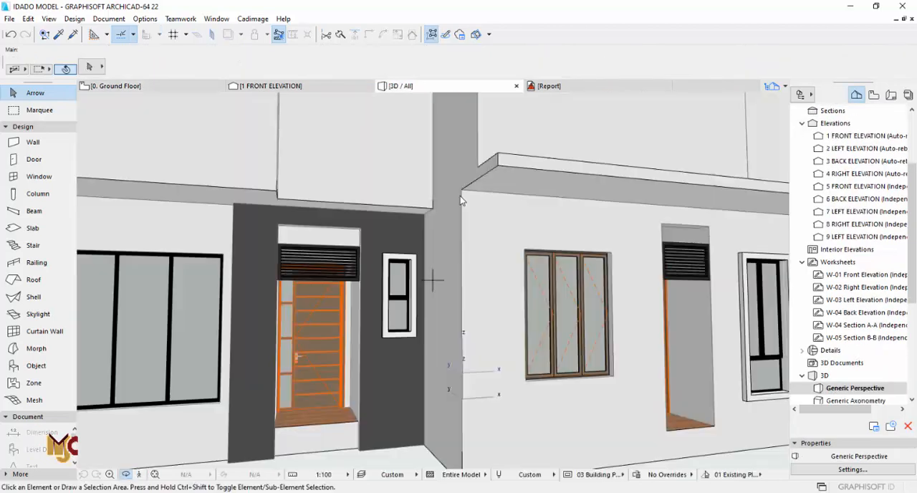
pyautogui.scroll(-5, 458, 228)
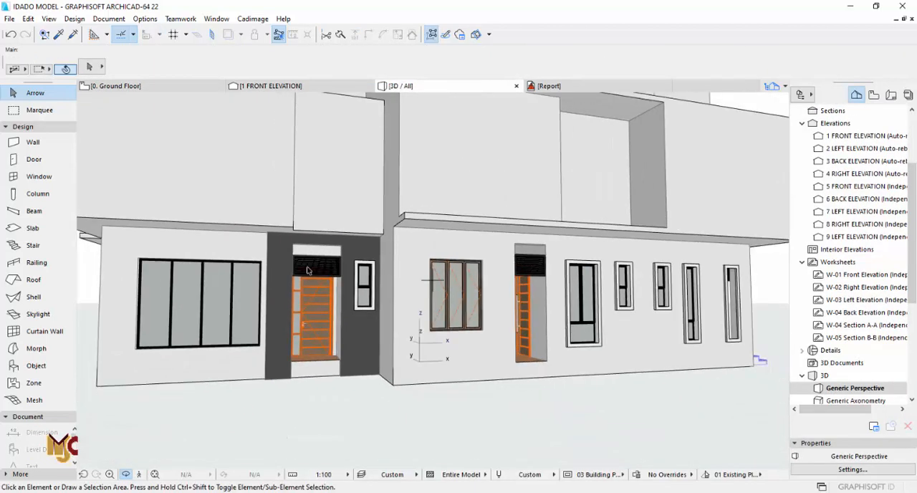
pyautogui.keyDown('shift'); pyautogui.moveTo(343, 279); pyautogui.dragTo(411, 293, button='middle'); pyautogui.keyUp('shift')
pyautogui.press('F2')
pyautogui.scroll(-6, 409, 292)
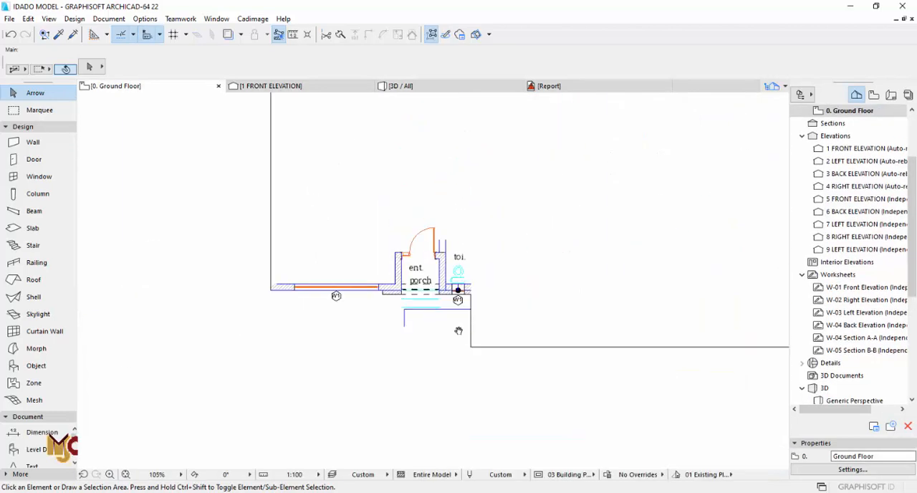
pyautogui.moveTo(516, 386); pyautogui.dragTo(409, 204, button='middle')
pyautogui.scroll(-3, 409, 203)
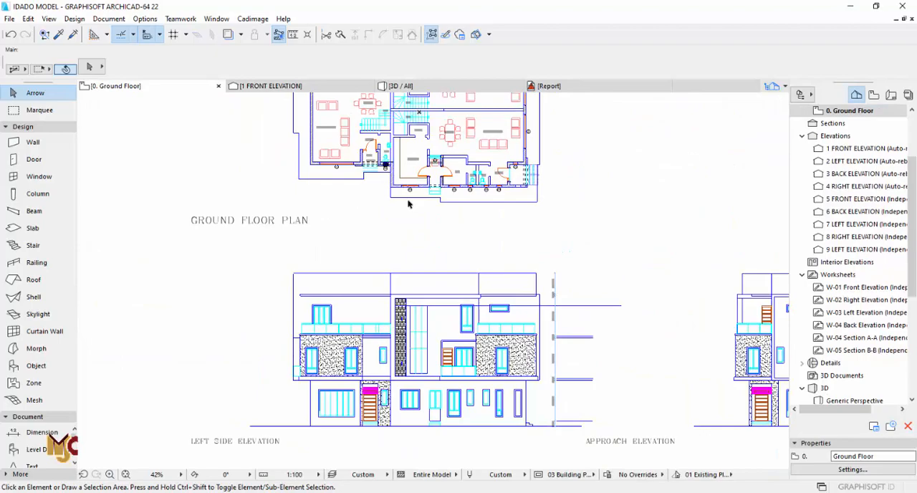
pyautogui.scroll(4, 408, 204)
pyautogui.scroll(5, 471, 418)
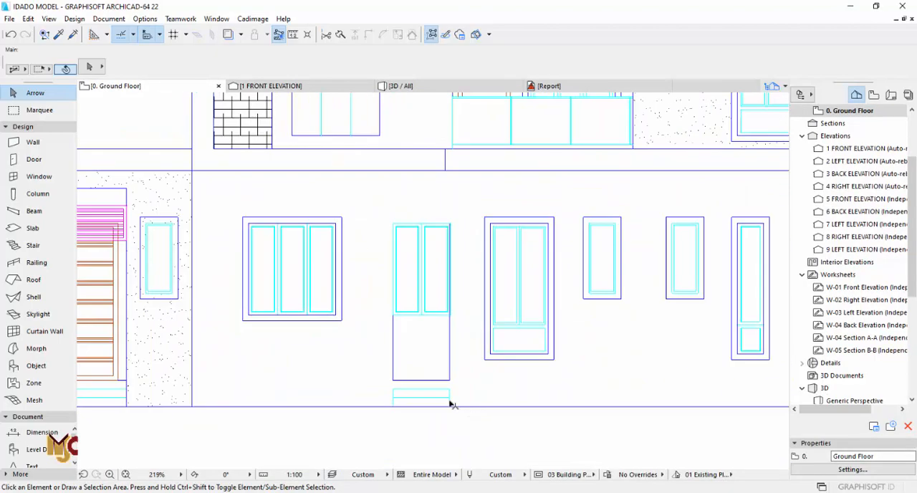
pyautogui.scroll(-9, 448, 400)
# - Delete the vent above the laundry entrance and set the height of its rectangular opening to 3000 mm
pyautogui.scroll(3, 435, 299)
pyautogui.scroll(1, 442, 280)
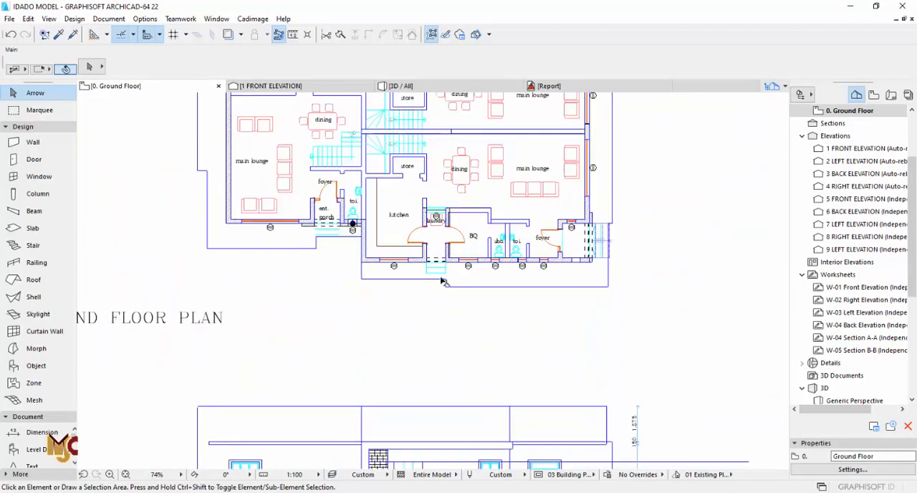
pyautogui.scroll(10, 442, 281)
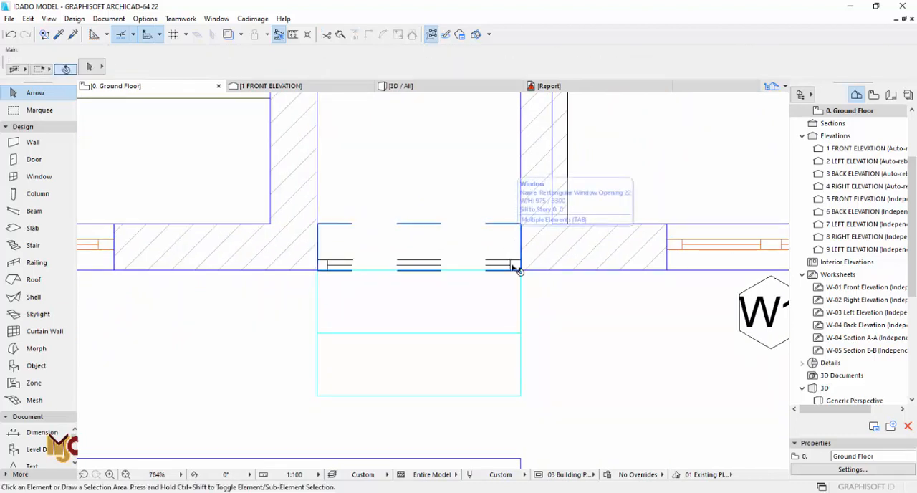
pyautogui.click(518, 270)
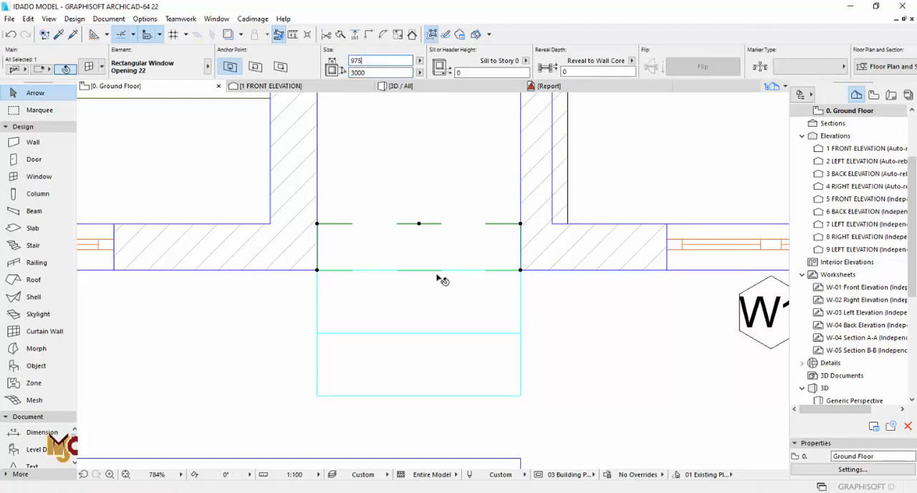
# - Pick up the 975 x 3000 mm opening's settings and remove the vent from the matching laundry entrance on the opposite side of the building
pyautogui.scroll(-4, 406, 324)
pyautogui.keyDown('alt'); pyautogui.click(407, 310); pyautogui.keyUp('alt')
pyautogui.scroll(-5, 422, 370)
pyautogui.moveTo(418, 164); pyautogui.dragTo(427, 344, button='middle')
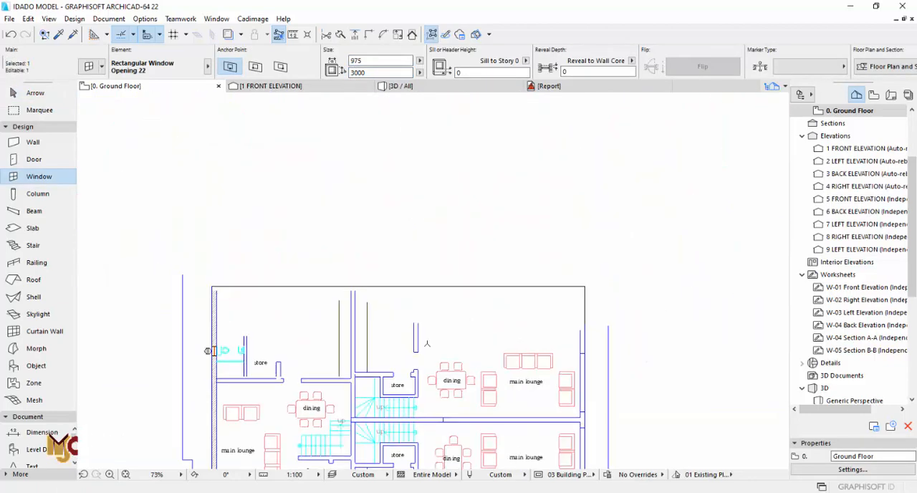
pyautogui.scroll(7, 427, 305)
pyautogui.press('Escape')
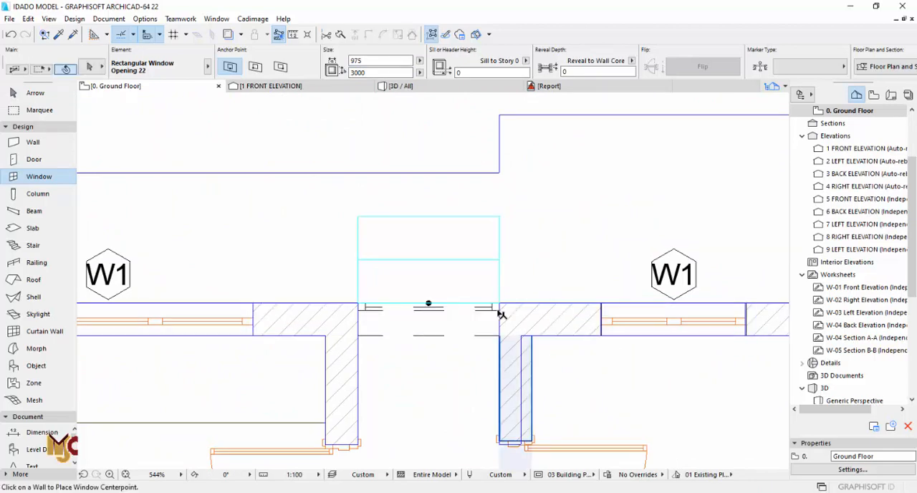
pyautogui.scroll(3, 491, 306)
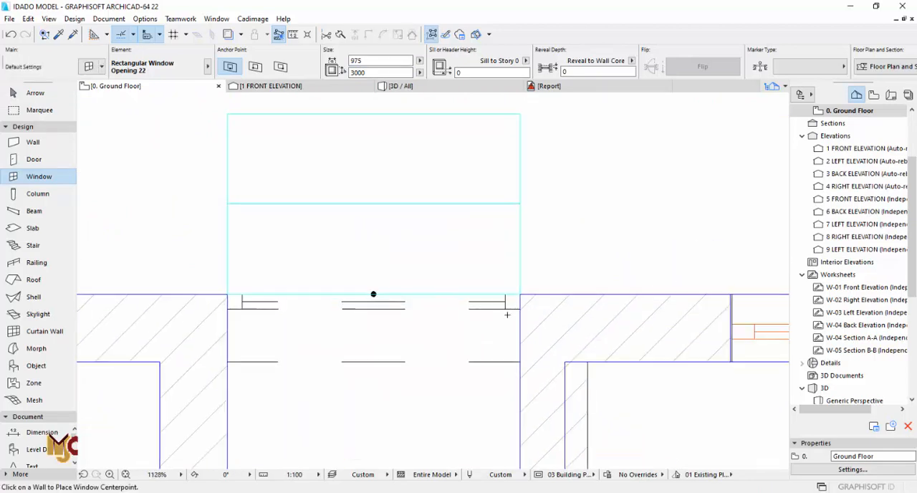
pyautogui.click(513, 310)
pyautogui.press('Escape')
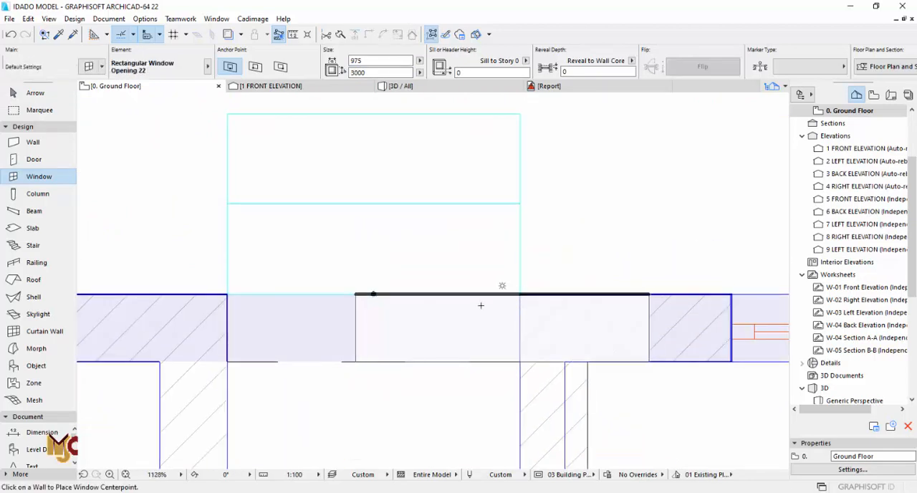
pyautogui.scroll(-11, 431, 282)
pyautogui.moveTo(430, 281); pyautogui.dragTo(431, 119, button='middle')
pyautogui.press('Escape')
# - Examine the side facade in 3D and check the settings of the window behind the laundry entrance
pyautogui.scroll(5, 415, 381)
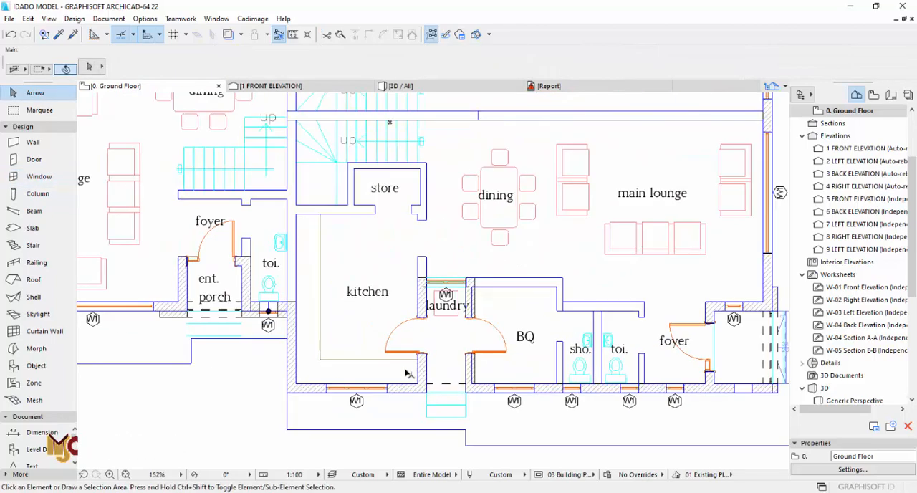
pyautogui.scroll(4, 422, 293)
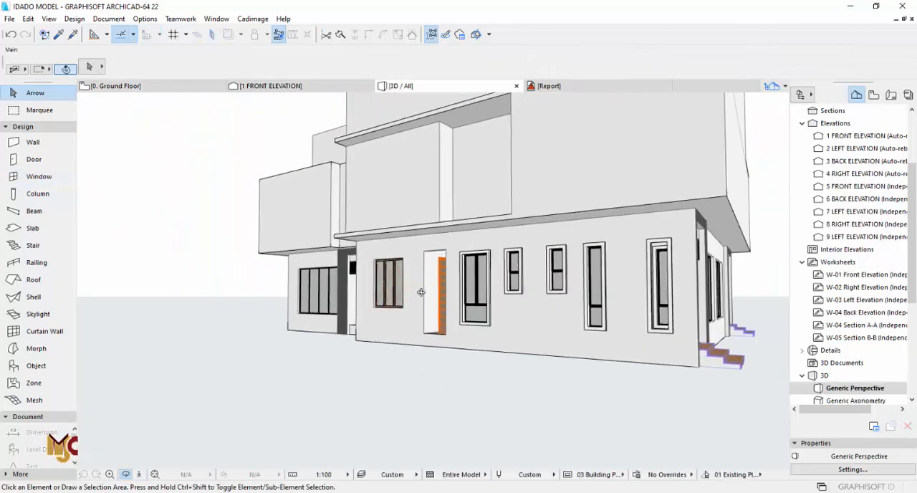
pyautogui.keyDown('shift'); pyautogui.moveTo(401, 305); pyautogui.dragTo(550, 306, button='middle'); pyautogui.keyUp('shift')
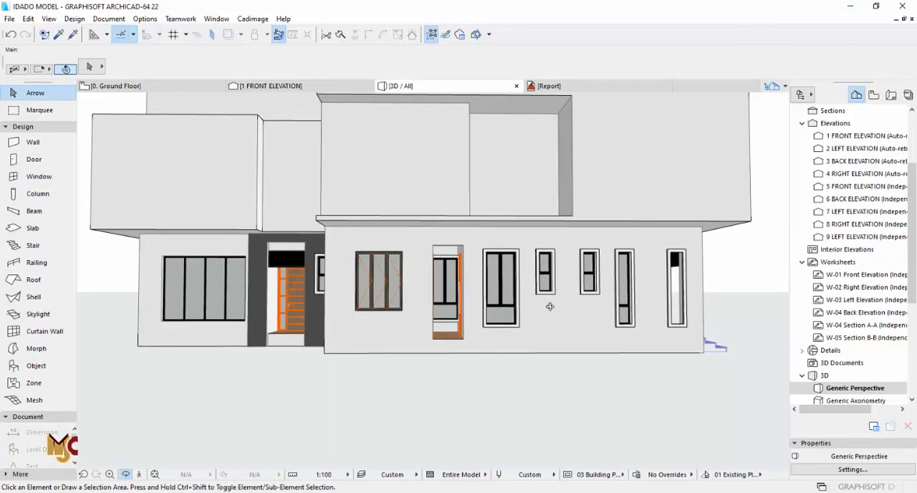
pyautogui.click(449, 292)
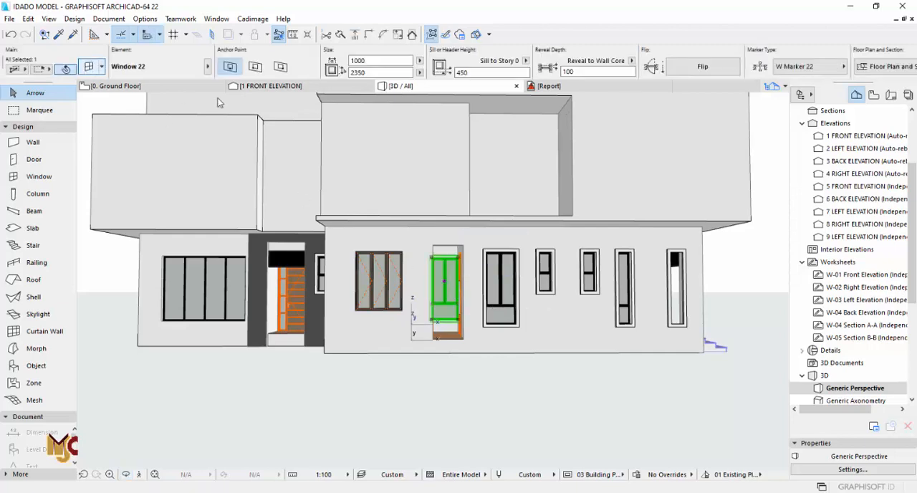
pyautogui.press('Escape')
pyautogui.press('Escape')
pyautogui.press('F2')
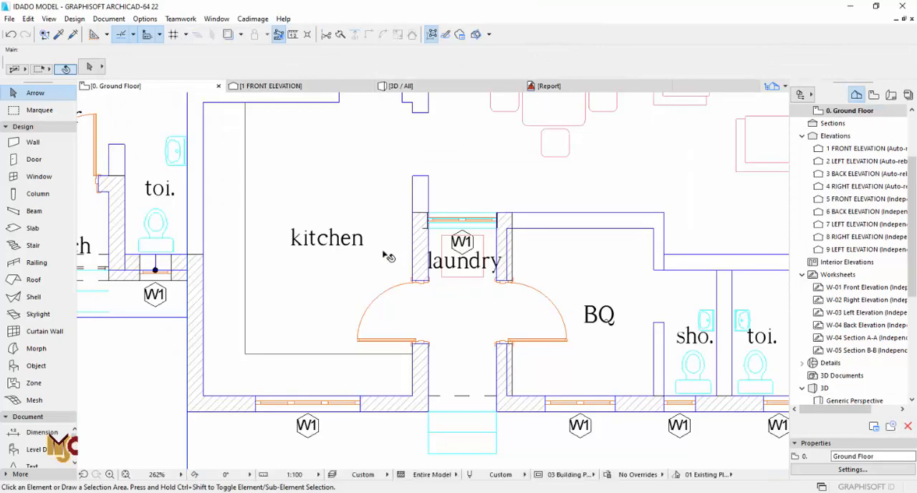
# - Copy the front foyer's entrance stair to the outer corner where the side entrance porch meets the toilet wall
pyautogui.scroll(-8, 387, 256)
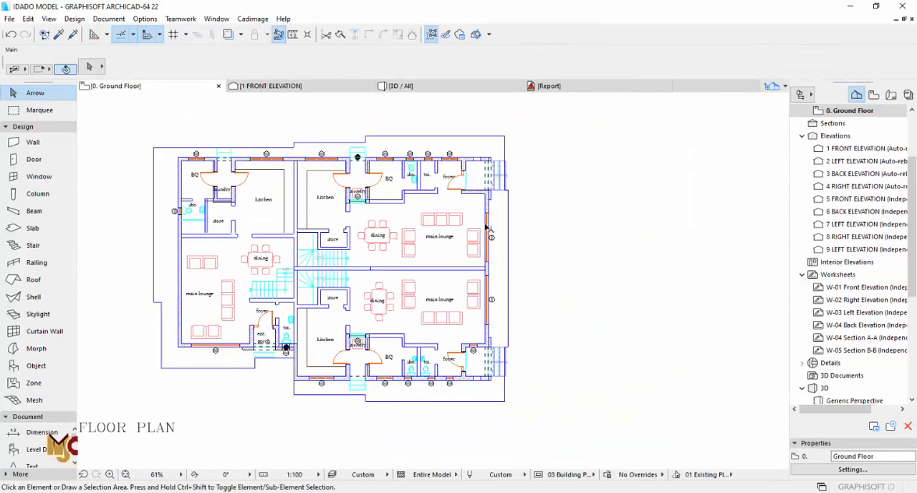
pyautogui.scroll(3, 486, 228)
pyautogui.scroll(-3, 520, 228)
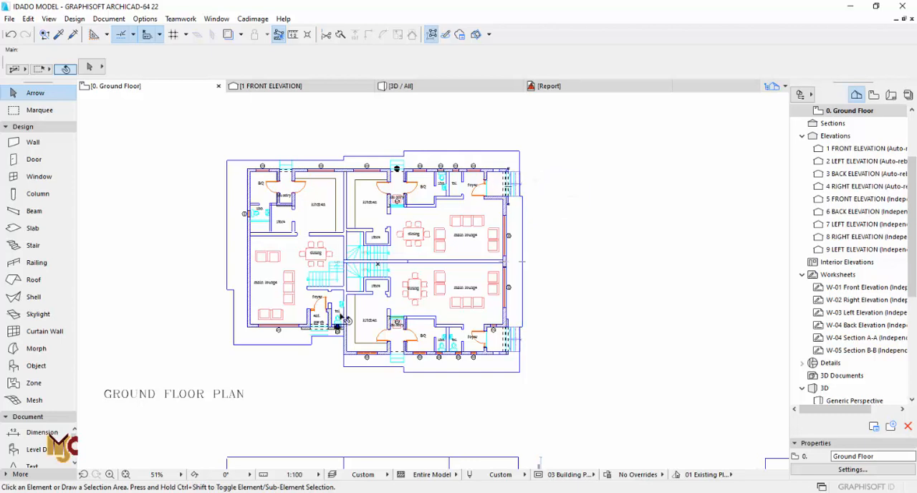
pyautogui.scroll(5, 516, 355)
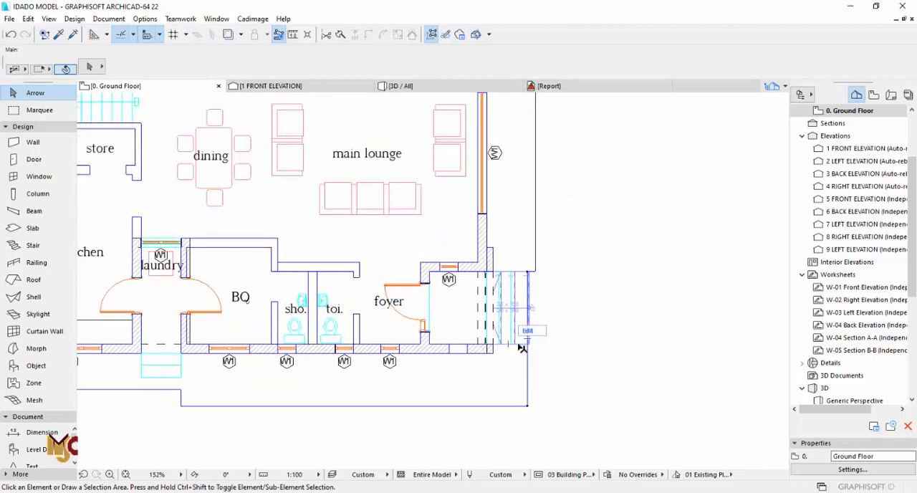
pyautogui.click(522, 347)
pyautogui.hotkey('ctrl', 'shift', 'd')
pyautogui.click(487, 272)
pyautogui.moveTo(232, 360); pyautogui.dragTo(521, 337, button='middle')
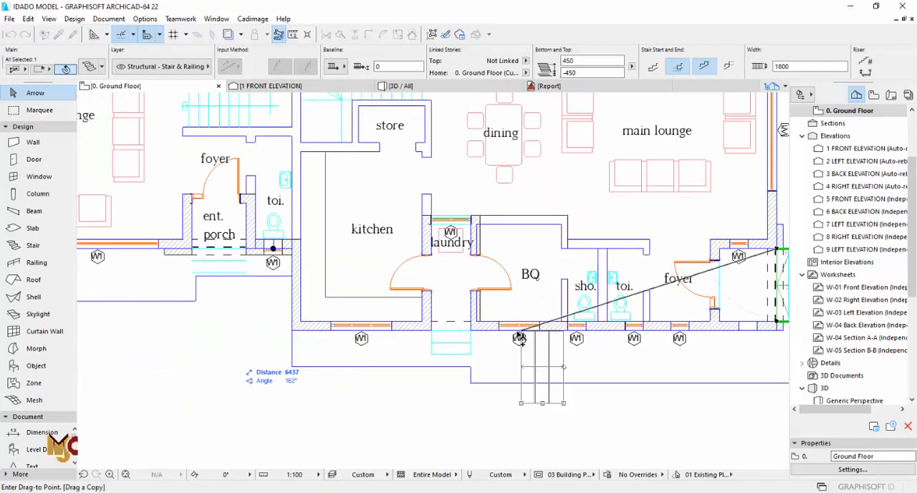
pyautogui.moveTo(267, 301); pyautogui.dragTo(486, 309, button='middle')
pyautogui.scroll(5, 439, 276)
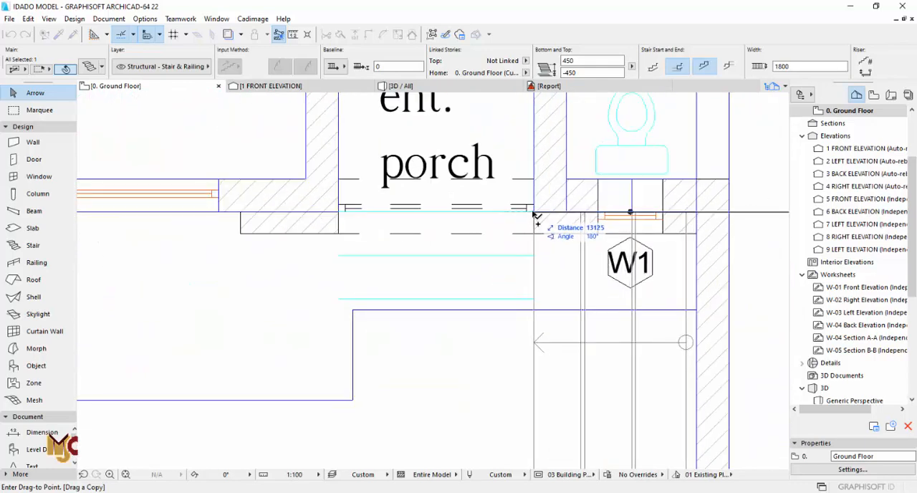
pyautogui.click(533, 213)
# - Rotate the copied stair 90° about the porch corner so it climbs toward the entrance porch
pyautogui.hotkey('ctrl', 'e')
pyautogui.click(533, 213)
pyautogui.click(566, 213)
pyautogui.click(533, 332)
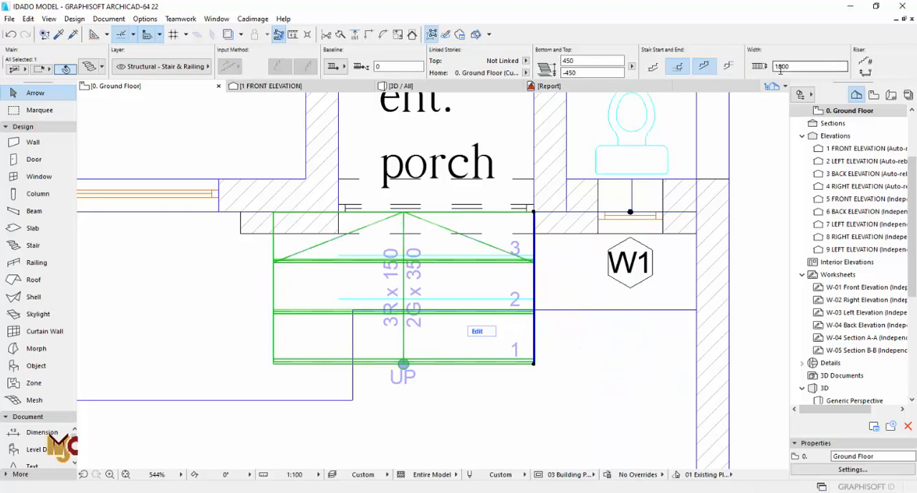
# - Measure the width between the entrance porch walls and set the stair's width to 1350 mm
pyautogui.click(534, 164)
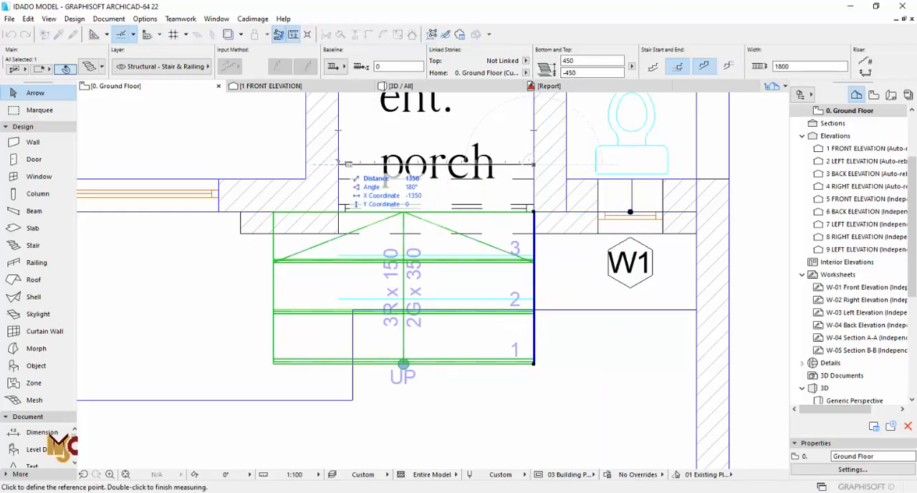
pyautogui.press('Escape')
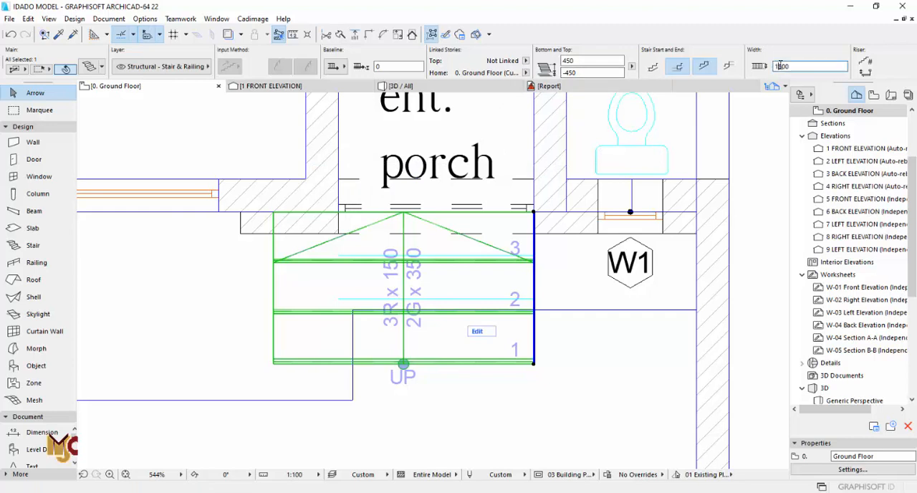
pyautogui.click(602, 73)
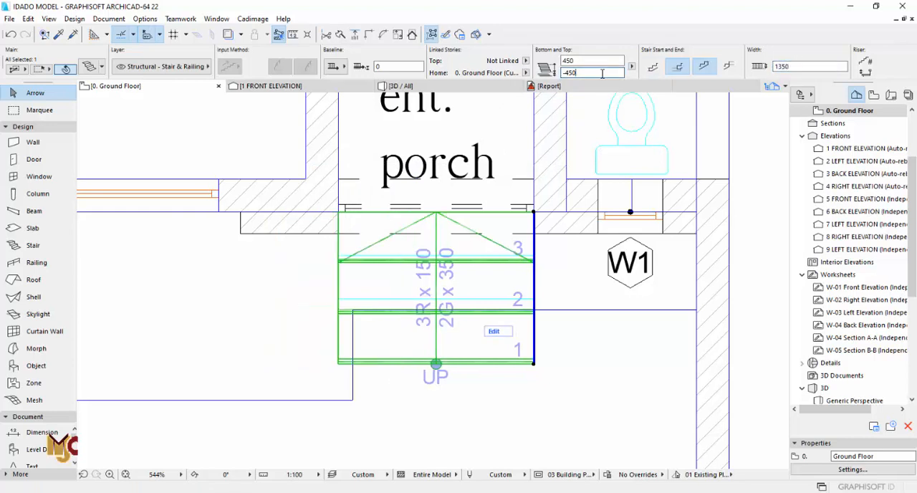
pyautogui.hotkey('ctrl', 'd')
pyautogui.press('Escape')
# - Copy the porch stair to the outer wall corner of the laundry entrance between the kitchen and BQ
pyautogui.click(533, 268)
pyautogui.hotkey('ctrl', 'd')
pyautogui.scroll(-3, 304, 283)
pyautogui.scroll(-3, 304, 282)
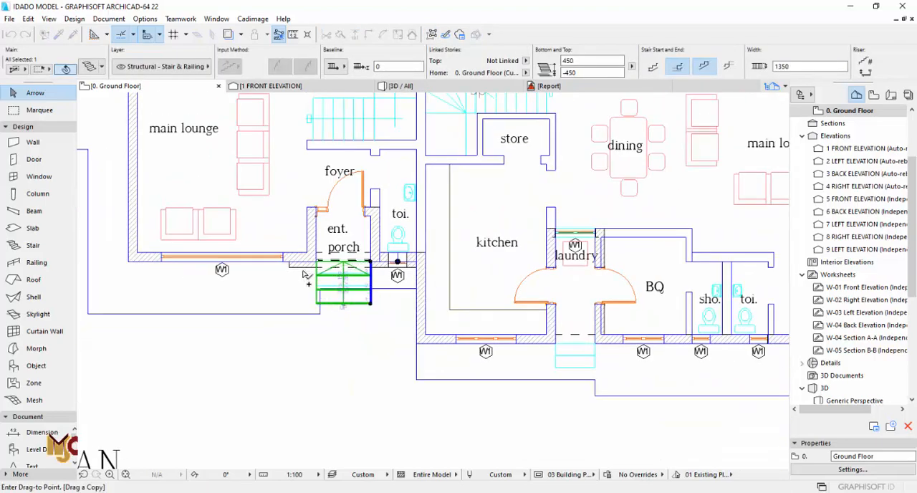
pyautogui.scroll(-3, 358, 279)
pyautogui.scroll(6, 477, 320)
pyautogui.scroll(3, 478, 320)
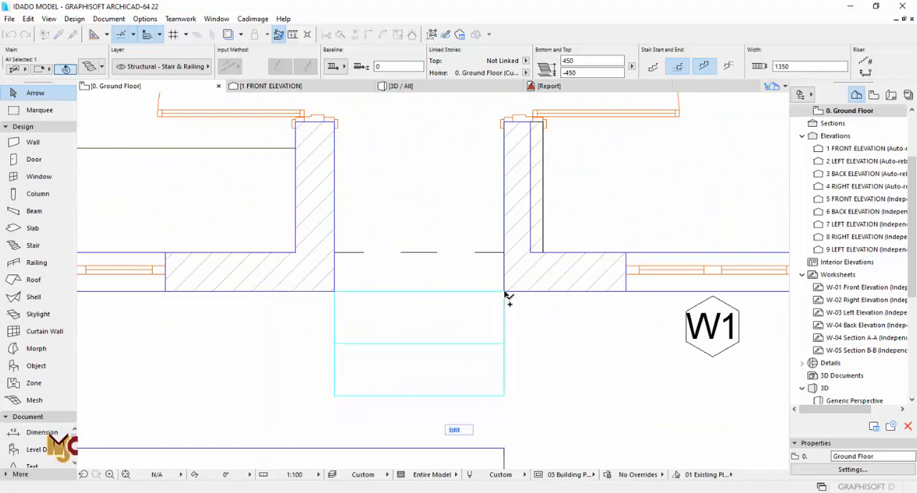
pyautogui.click(504, 291)
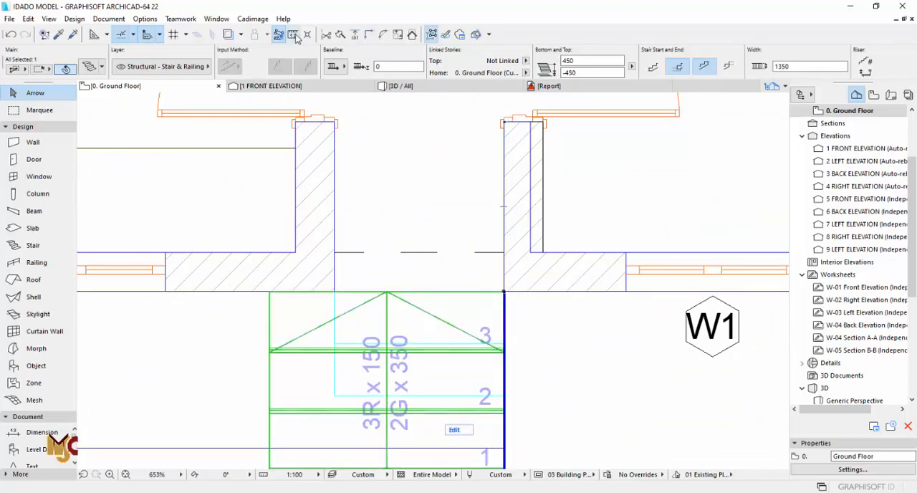
# - Measure the clear width between the laundry entrance walls and set the copied stair's width to 975 mm
pyautogui.click(294, 35)
pyautogui.click(334, 184)
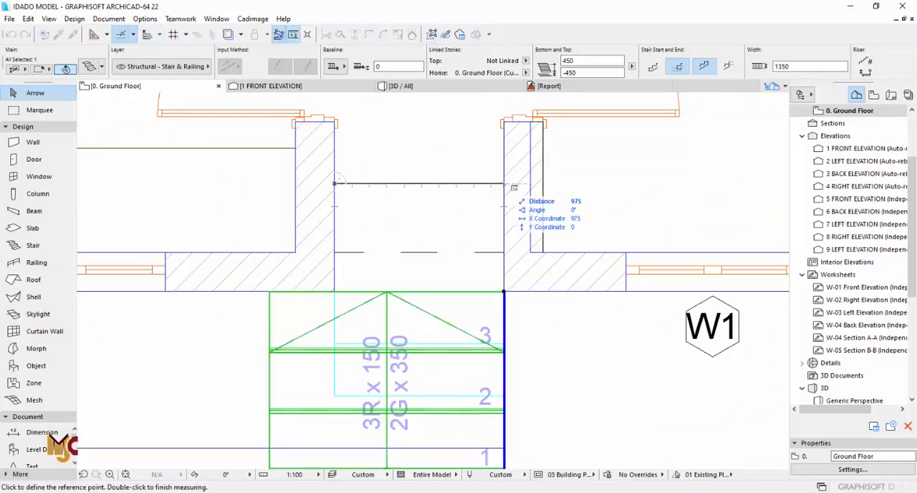
pyautogui.doubleClick(513, 187)
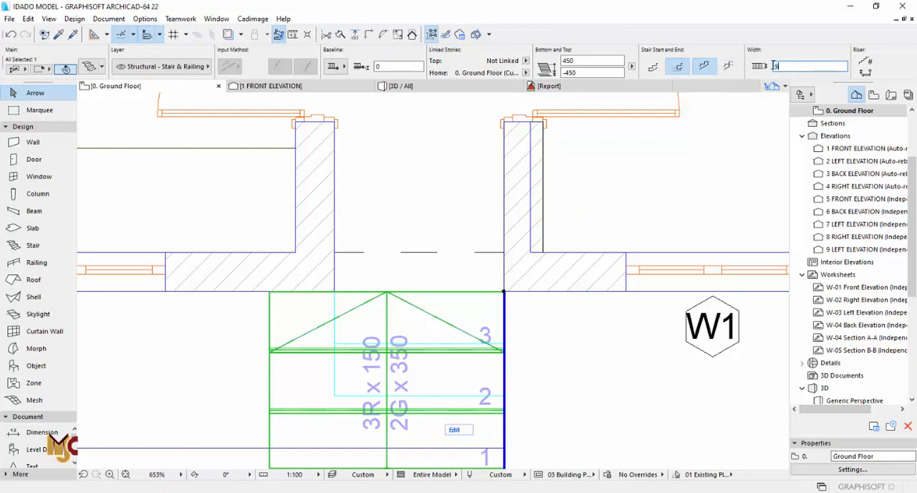
pyautogui.press('Return')
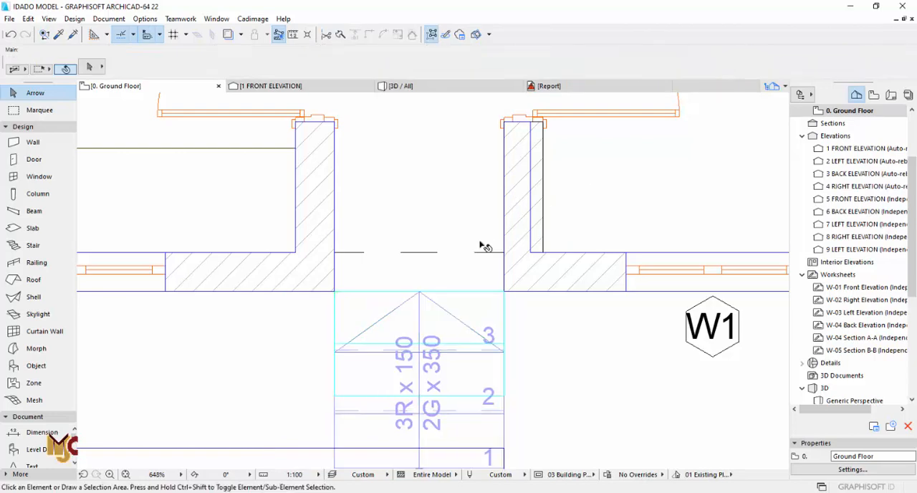
# - Set the laundry entrance stair's height to 300 mm and move the stair so its top edge meets the outer wall face
pyautogui.scroll(-3, 485, 246)
pyautogui.click(492, 354)
pyautogui.click(491, 354)
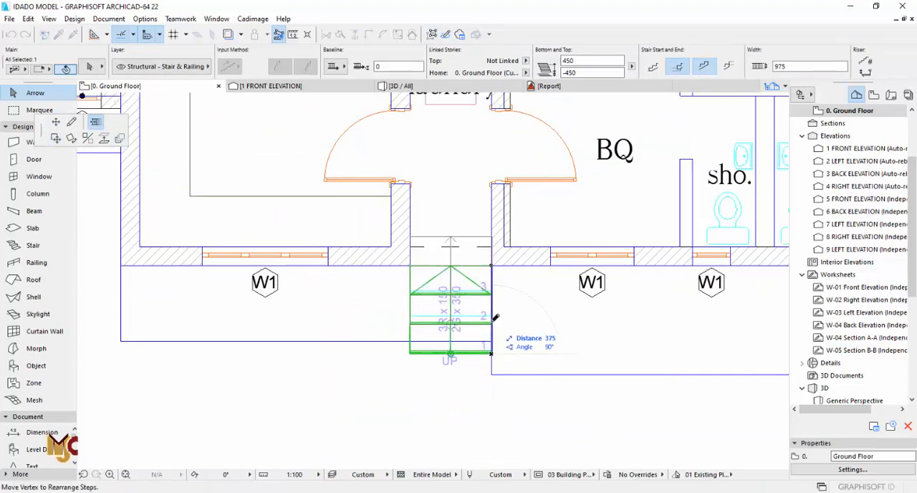
pyautogui.click(492, 353)
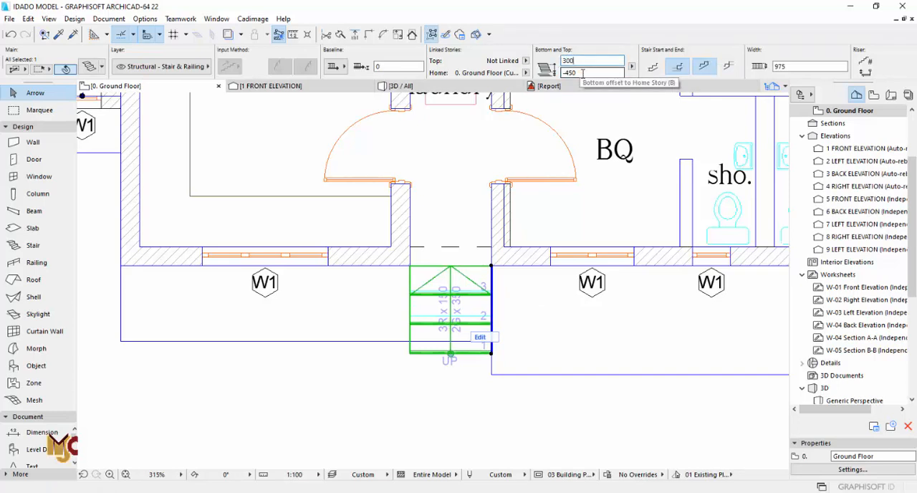
pyautogui.click(583, 73)
pyautogui.hotkey('ctrl', 'd')
pyautogui.click(491, 295)
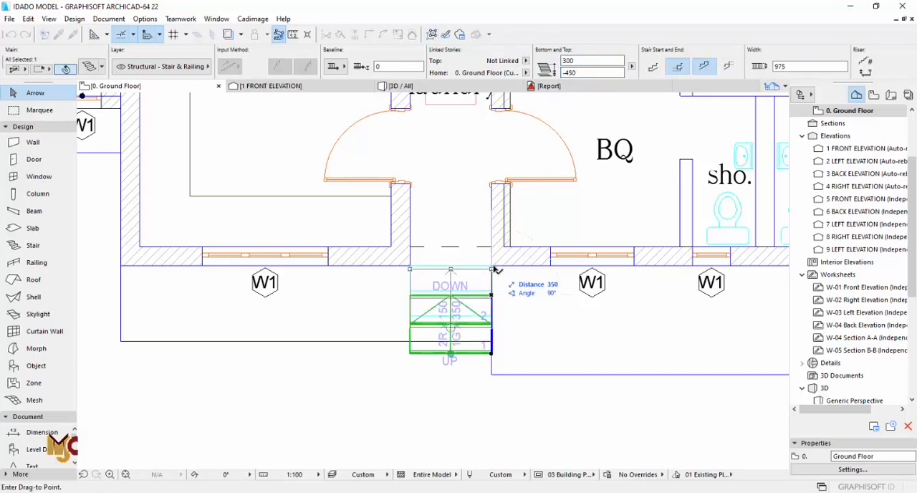
pyautogui.click(492, 266)
pyautogui.scroll(-4, 521, 314)
pyautogui.press('Escape')
pyautogui.moveTo(472, 281); pyautogui.dragTo(218, 349, button='middle')
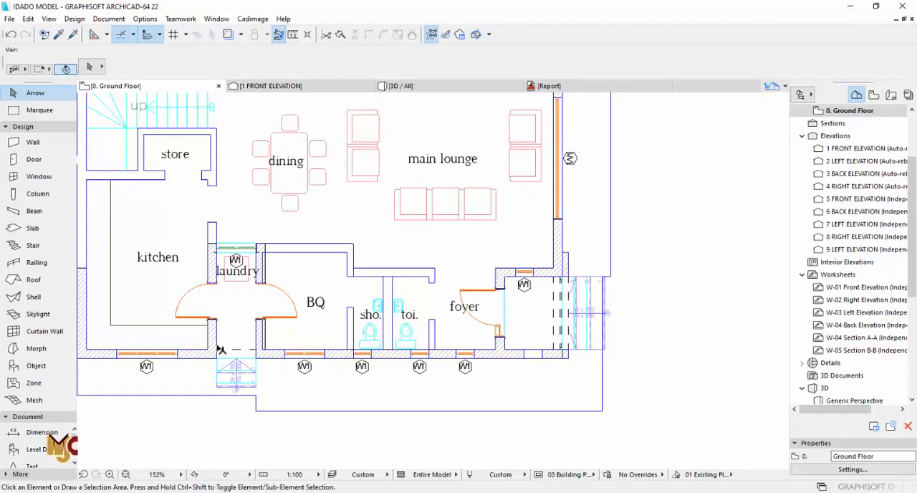
# - Check the shortened laundry entrance stair against the doorway in the 3D view, then return to the ground floor plan
pyautogui.press('F3')
pyautogui.scroll(2, 464, 338)
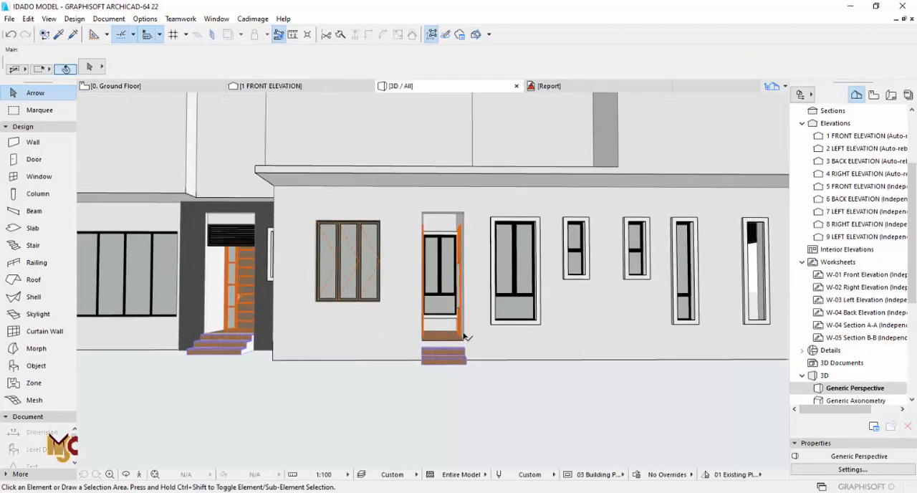
pyautogui.scroll(-2, 547, 342)
pyautogui.press('F2')
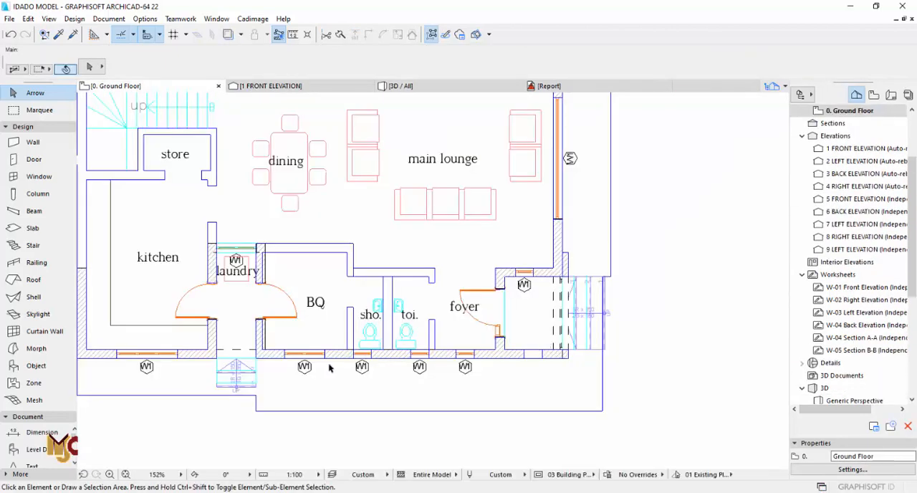
# - Copy the laundry entrance stair to the outer wall corner of the opposite unit's laundry entrance
pyautogui.click(256, 369)
pyautogui.hotkey('ctrl', 'shift', 'd')
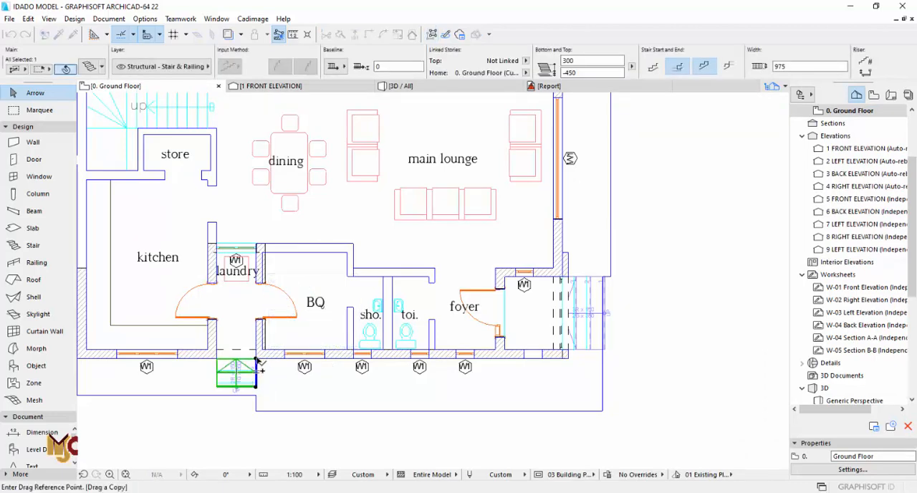
pyautogui.click(256, 359)
pyautogui.scroll(-5, 486, 365)
pyautogui.moveTo(406, 208); pyautogui.dragTo(410, 325, button='middle')
pyautogui.scroll(7, 418, 307)
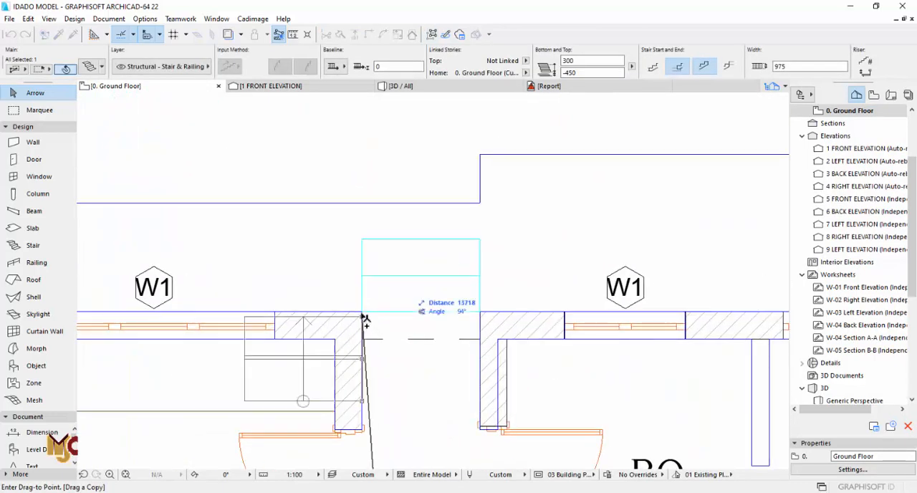
pyautogui.click(362, 311)
# - Rotate the copied stair 180° about the wall corner so it fits outside the laundry entrance
pyautogui.hotkey('ctrl', 'e')
pyautogui.click(362, 311)
pyautogui.click(422, 316)
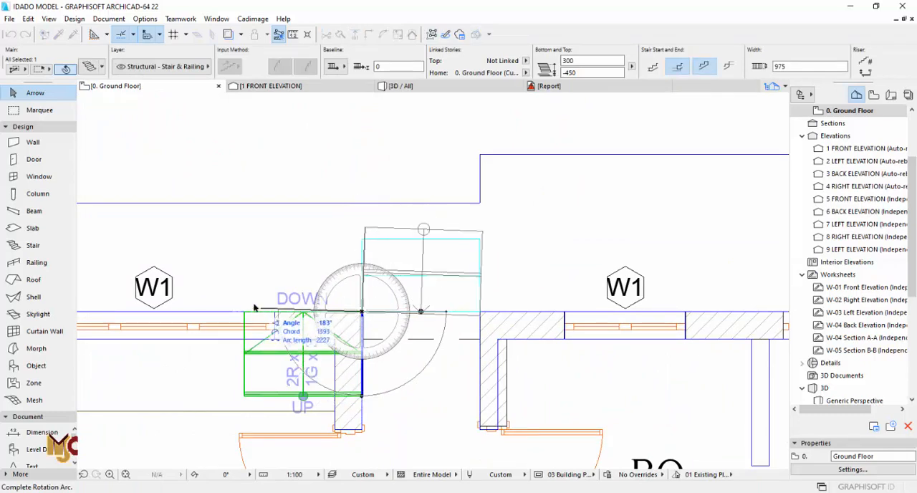
pyautogui.click(300, 315)
pyautogui.scroll(-4, 659, 291)
pyautogui.scroll(-3, 660, 291)
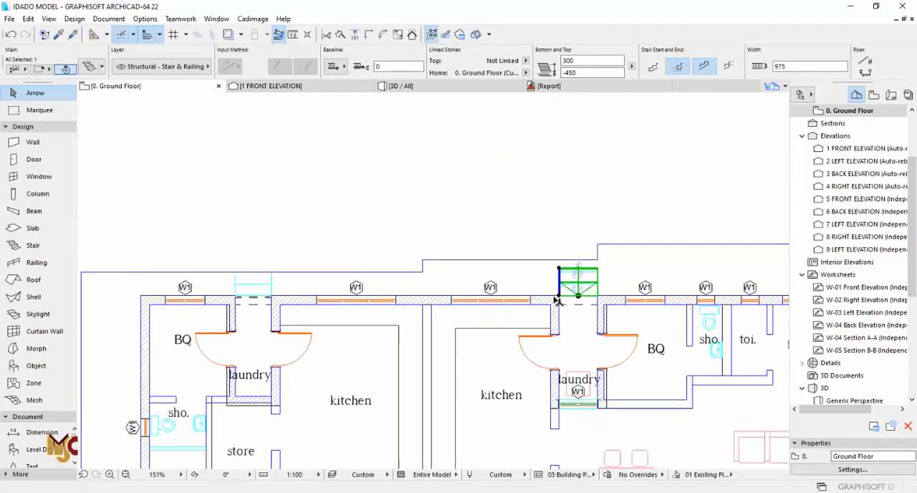
# - Copy the rotated stair to the adjacent unit's laundry entrance on the same side of the building
pyautogui.hotkey('ctrl', 'shift', 'd')
pyautogui.click(559, 296)
pyautogui.scroll(5, 256, 298)
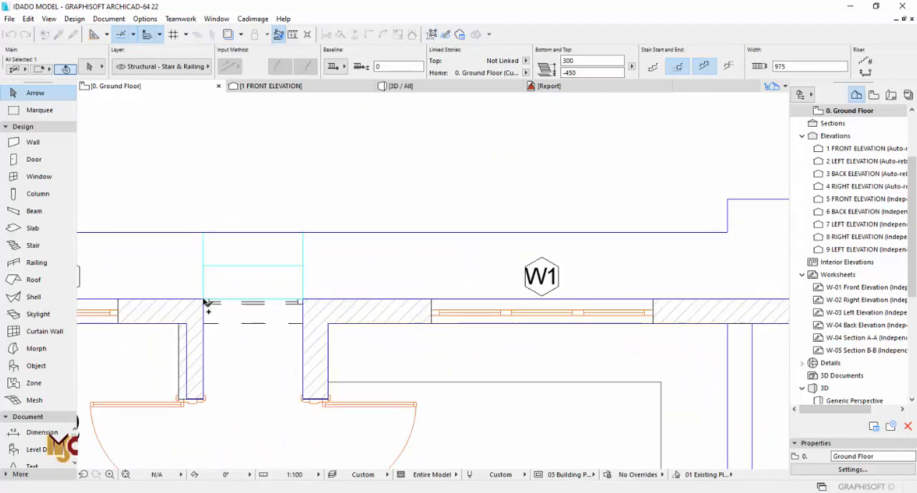
pyautogui.click(204, 300)
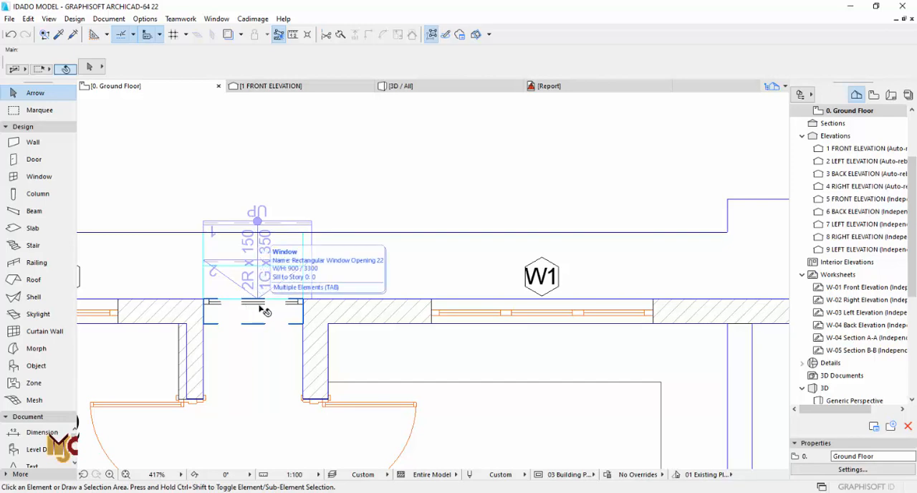
pyautogui.scroll(-8, 263, 310)
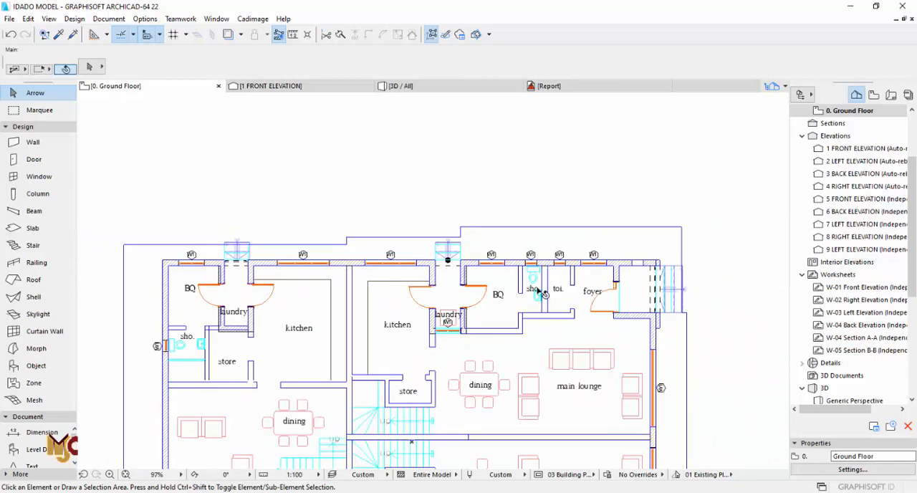
# - Place a matching 975 × 3000 mm rectangular opening at the adjacent unit's laundry entrance and delete the old opening there
pyautogui.scroll(8, 430, 215)
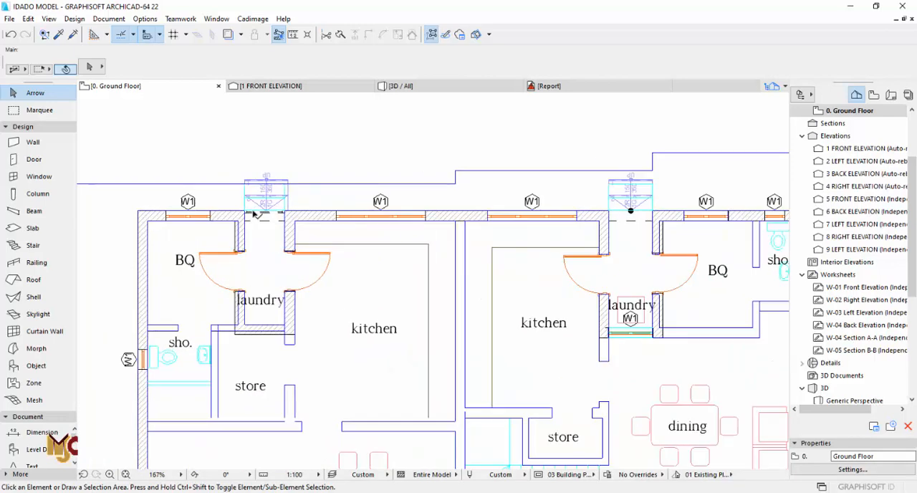
pyautogui.keyDown('alt'); pyautogui.click(694, 217); pyautogui.keyUp('alt')
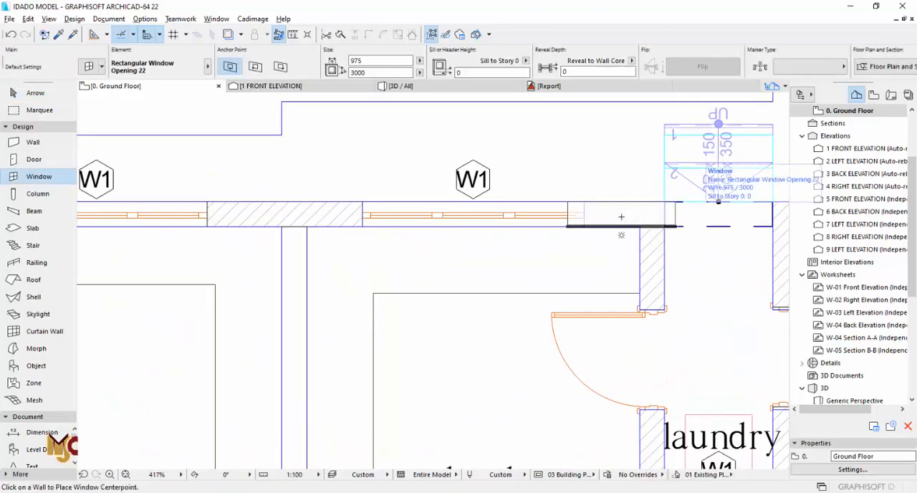
pyautogui.scroll(-5, 616, 231)
pyautogui.scroll(7, 429, 223)
pyautogui.keyDown('ctrl'); pyautogui.keyDown('alt'); pyautogui.click(425, 216); pyautogui.keyUp('alt'); pyautogui.keyUp('ctrl')
pyautogui.press('Escape')
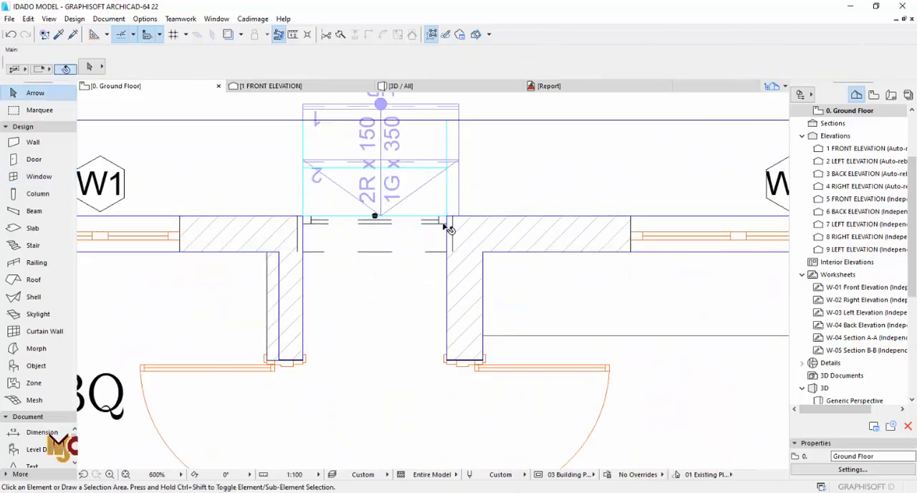
pyautogui.click(451, 223)
pyautogui.press('Delete')
# - Stretch both edges of the new laundry entrance opening to the inner wall faces, making it 900 mm wide
pyautogui.click(429, 233)
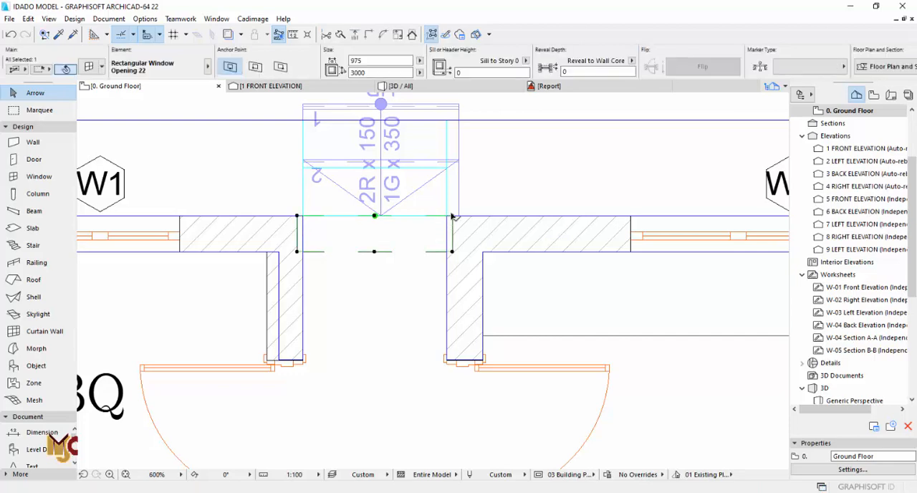
pyautogui.click(452, 216)
pyautogui.click(447, 215)
pyautogui.click(297, 216)
pyautogui.click(303, 216)
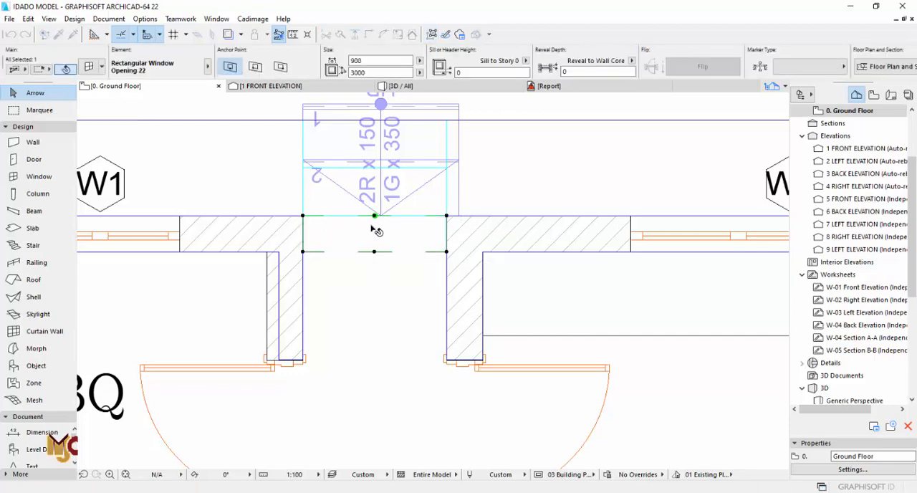
pyautogui.press('Escape')
# - Place a 450 × 1300 mm vertical multi-sash window with a 1500 mm sill in the laundry wall facing the store, matching the shower window
pyautogui.scroll(-9, 307, 211)
pyautogui.scroll(4, 401, 237)
pyautogui.moveTo(298, 235); pyautogui.dragTo(465, 237, button='middle')
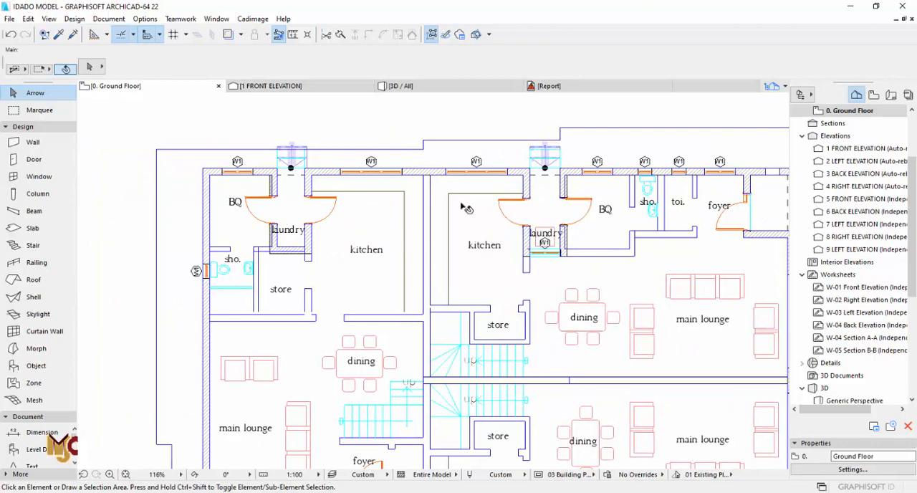
pyautogui.scroll(-2, 462, 205)
pyautogui.scroll(7, 321, 241)
pyautogui.keyDown('alt'); pyautogui.click(294, 234); pyautogui.keyUp('alt')
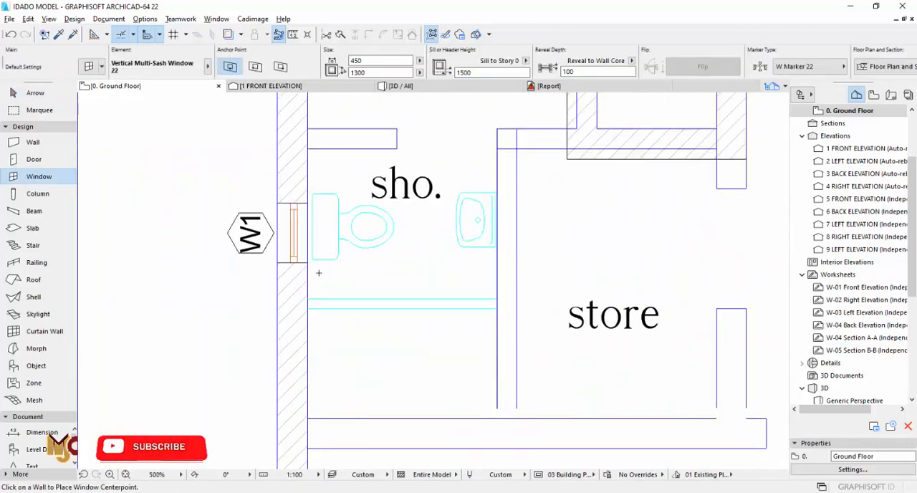
pyautogui.scroll(-3, 319, 273)
pyautogui.scroll(-5, 513, 184)
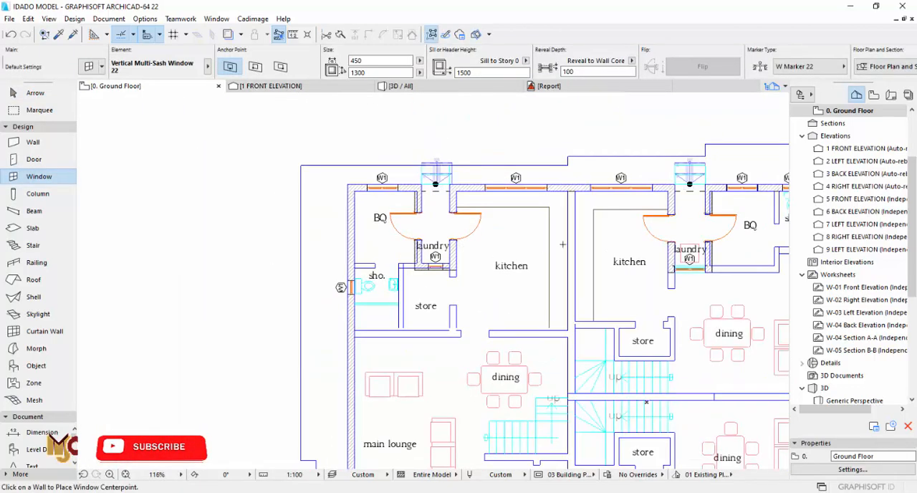
pyautogui.scroll(-3, 435, 244)
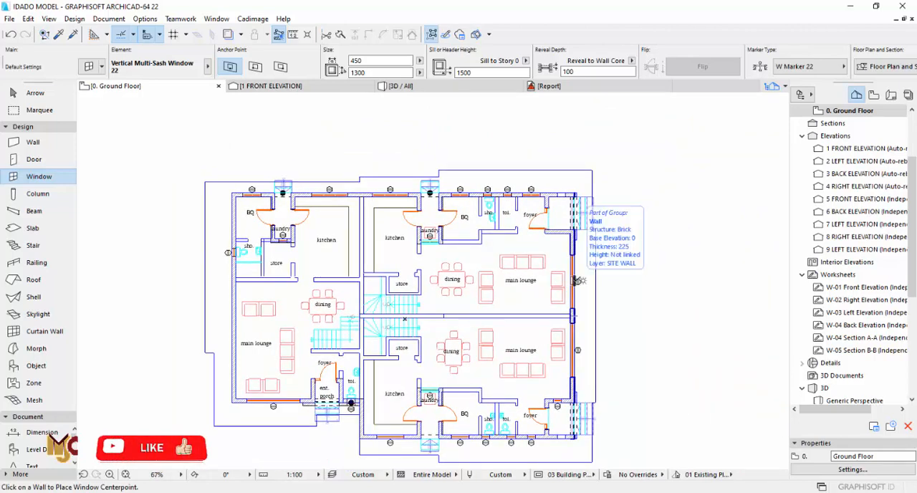
pyautogui.press('Escape')
# - Open the 1. Story floor plan and examine the building's entrances, stairs and windows from several sides in 3D
pyautogui.scroll(2, 847, 123)
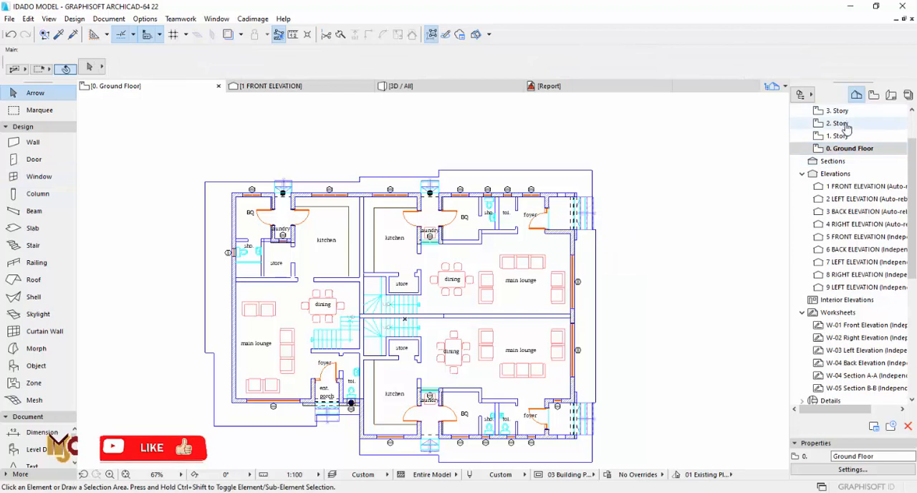
pyautogui.doubleClick(837, 135)
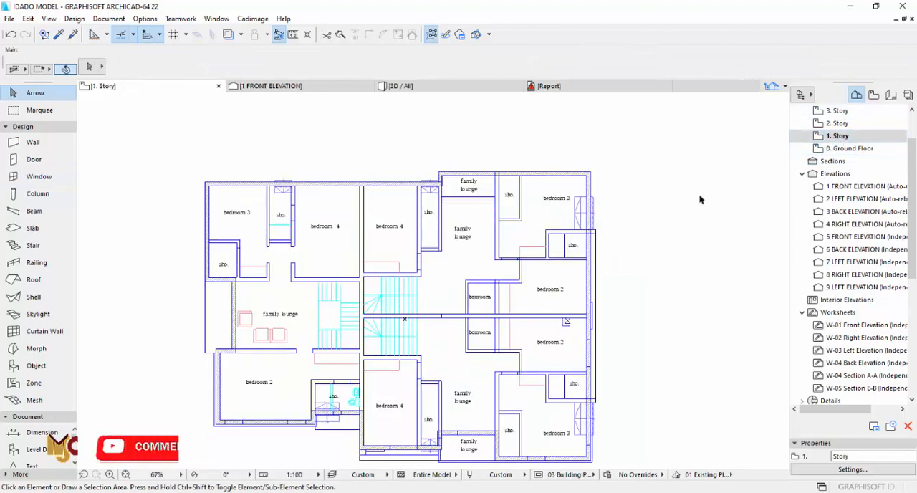
pyautogui.press('F3')
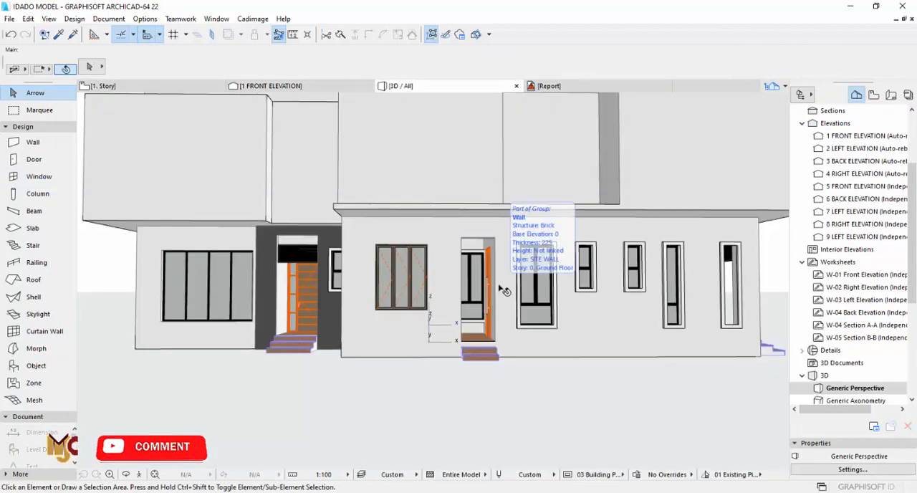
pyautogui.moveTo(498, 267); pyautogui.dragTo(435, 265)
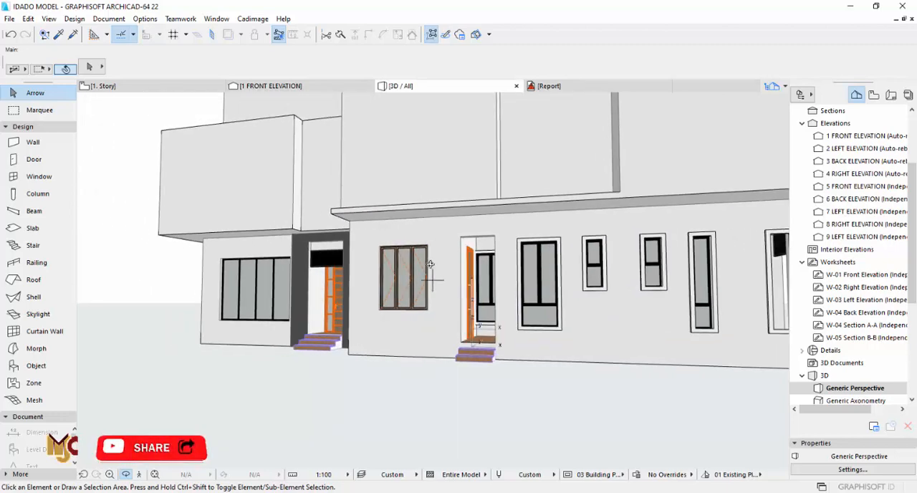
pyautogui.scroll(-6, 375, 304)
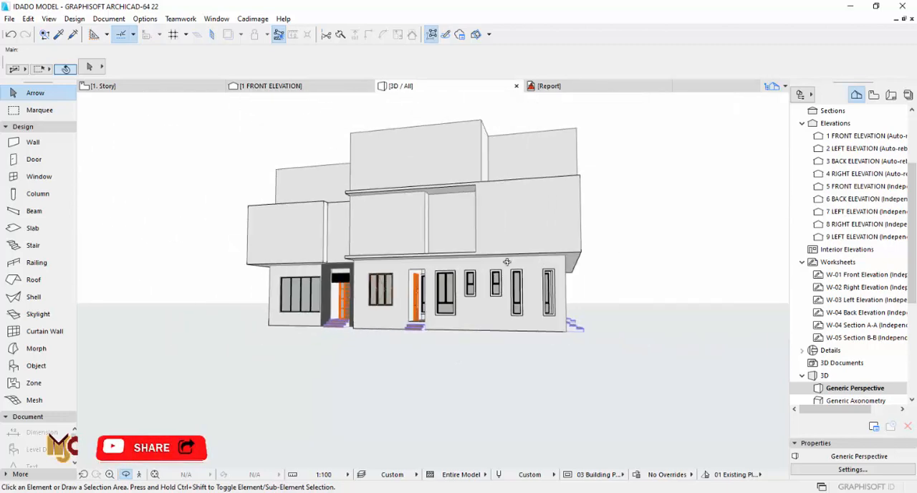
pyautogui.moveTo(507, 262); pyautogui.dragTo(585, 286)
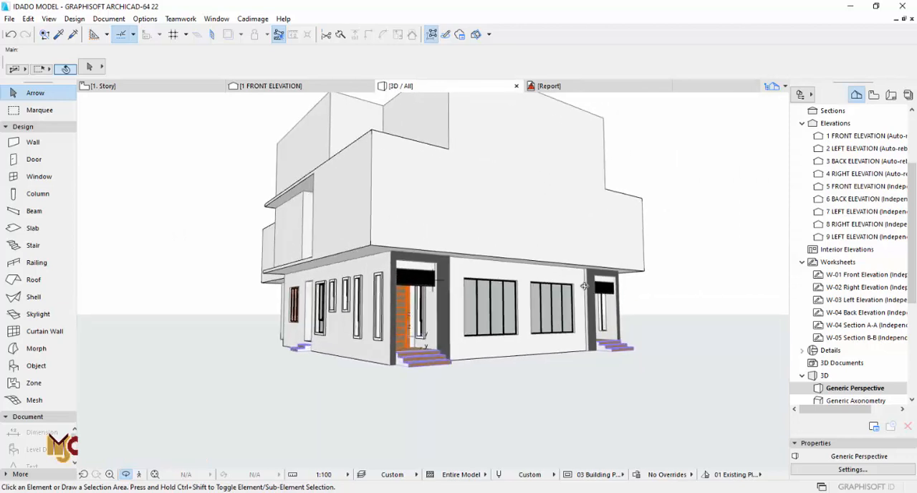
# - Return to the 1. Story floor plan and save the project
pyautogui.press('F2')
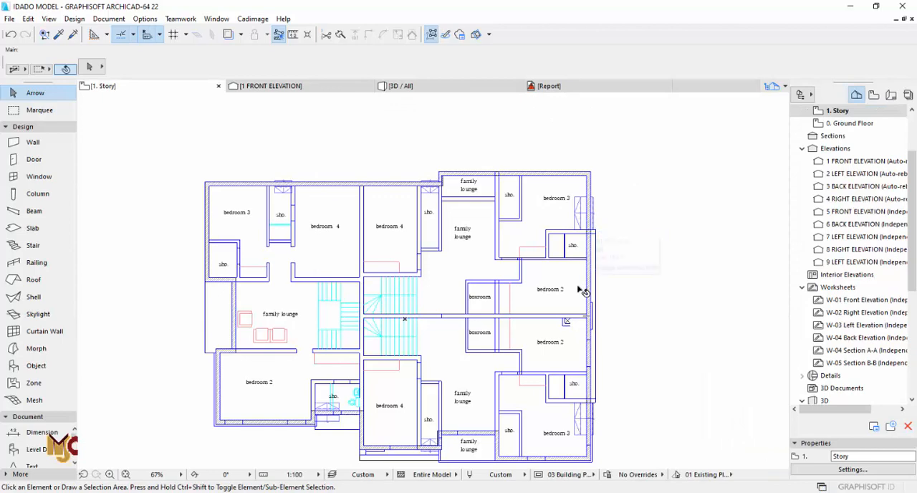
pyautogui.click(11, 20)
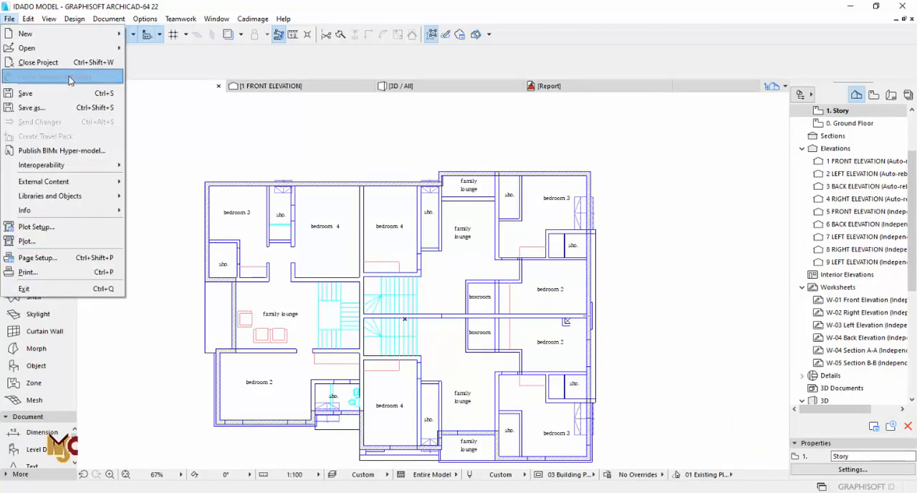
pyautogui.click(26, 92)
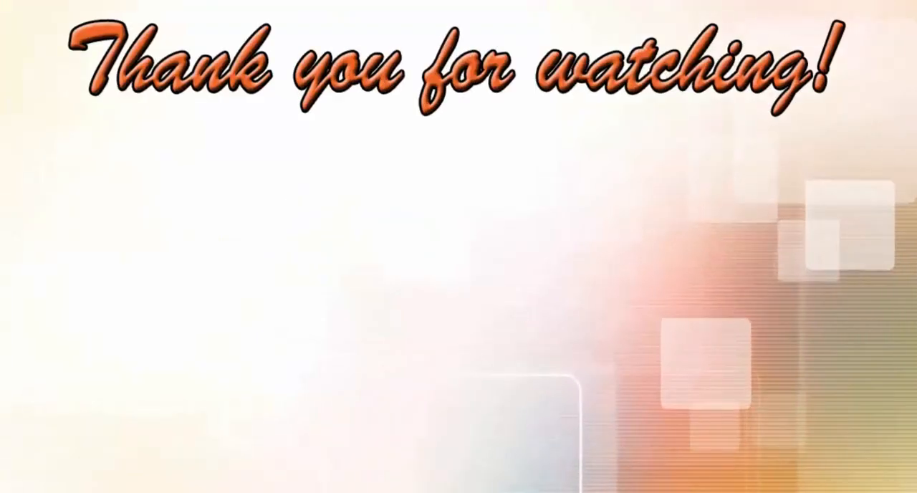